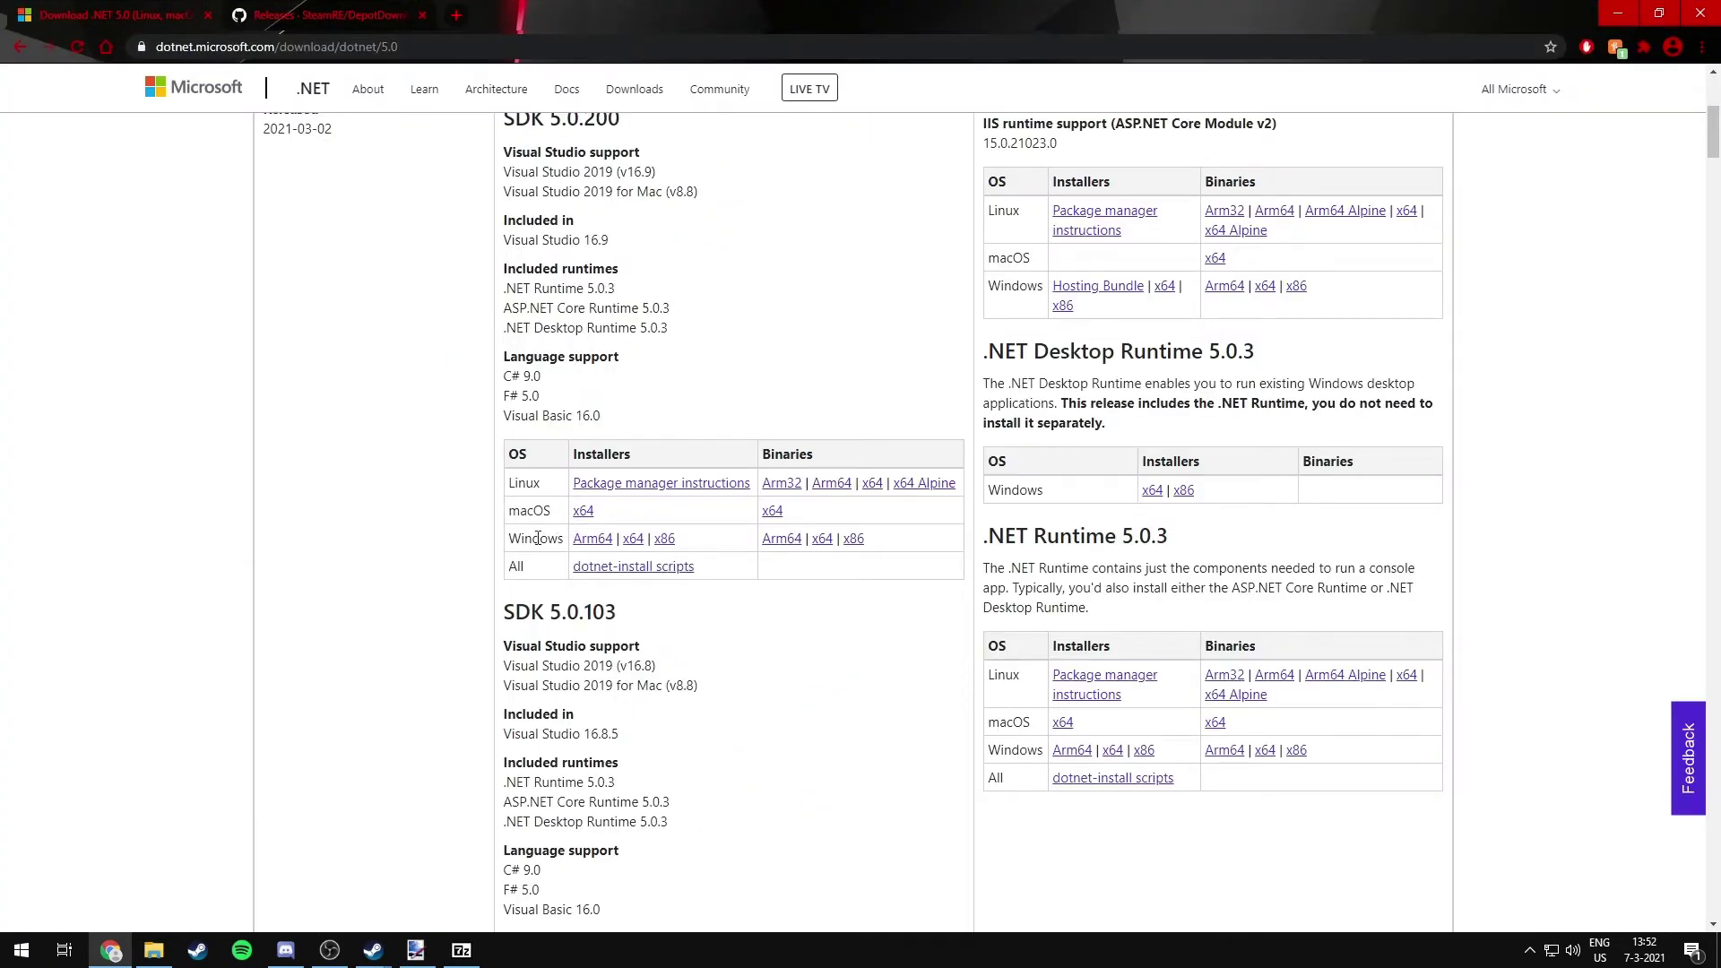
Step: Highlight the Windows x64 installer row under SDK 5.0.200 on the .NET 5.0 page
{"action": "mouse_move", "coordinate": [511, 539]}
{"action": "left_mouse_down"}
{"action": "mouse_move", "coordinate": [556, 539]}
{"action": "mouse_move", "coordinate": [511, 567]}
{"action": "mouse_move", "coordinate": [563, 533]}
{"action": "left_mouse_up"}
{"action": "left_click", "coordinate": [512, 537]}
{"action": "left_click", "coordinate": [556, 537]}
Step: Open the DepotDownloader 2.4.0 release page showing its prerelease zip asset, then return to Explorer
{"action": "left_click", "coordinate": [1624, 19]}
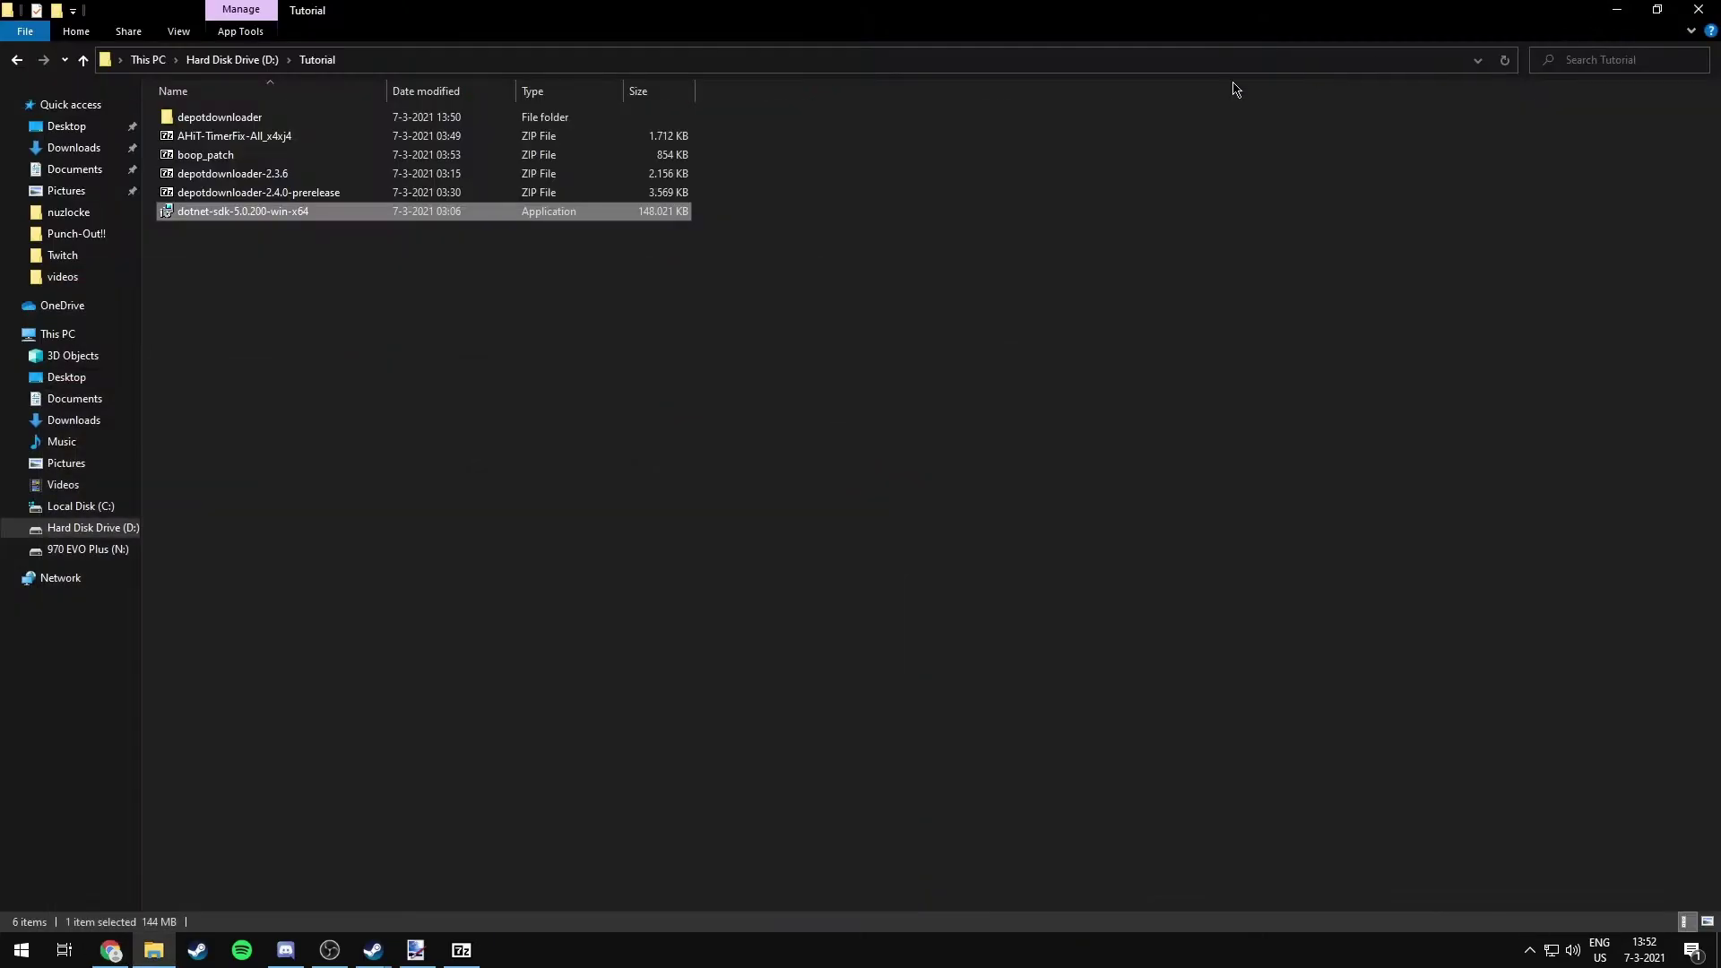
{"action": "left_click", "coordinate": [283, 179]}
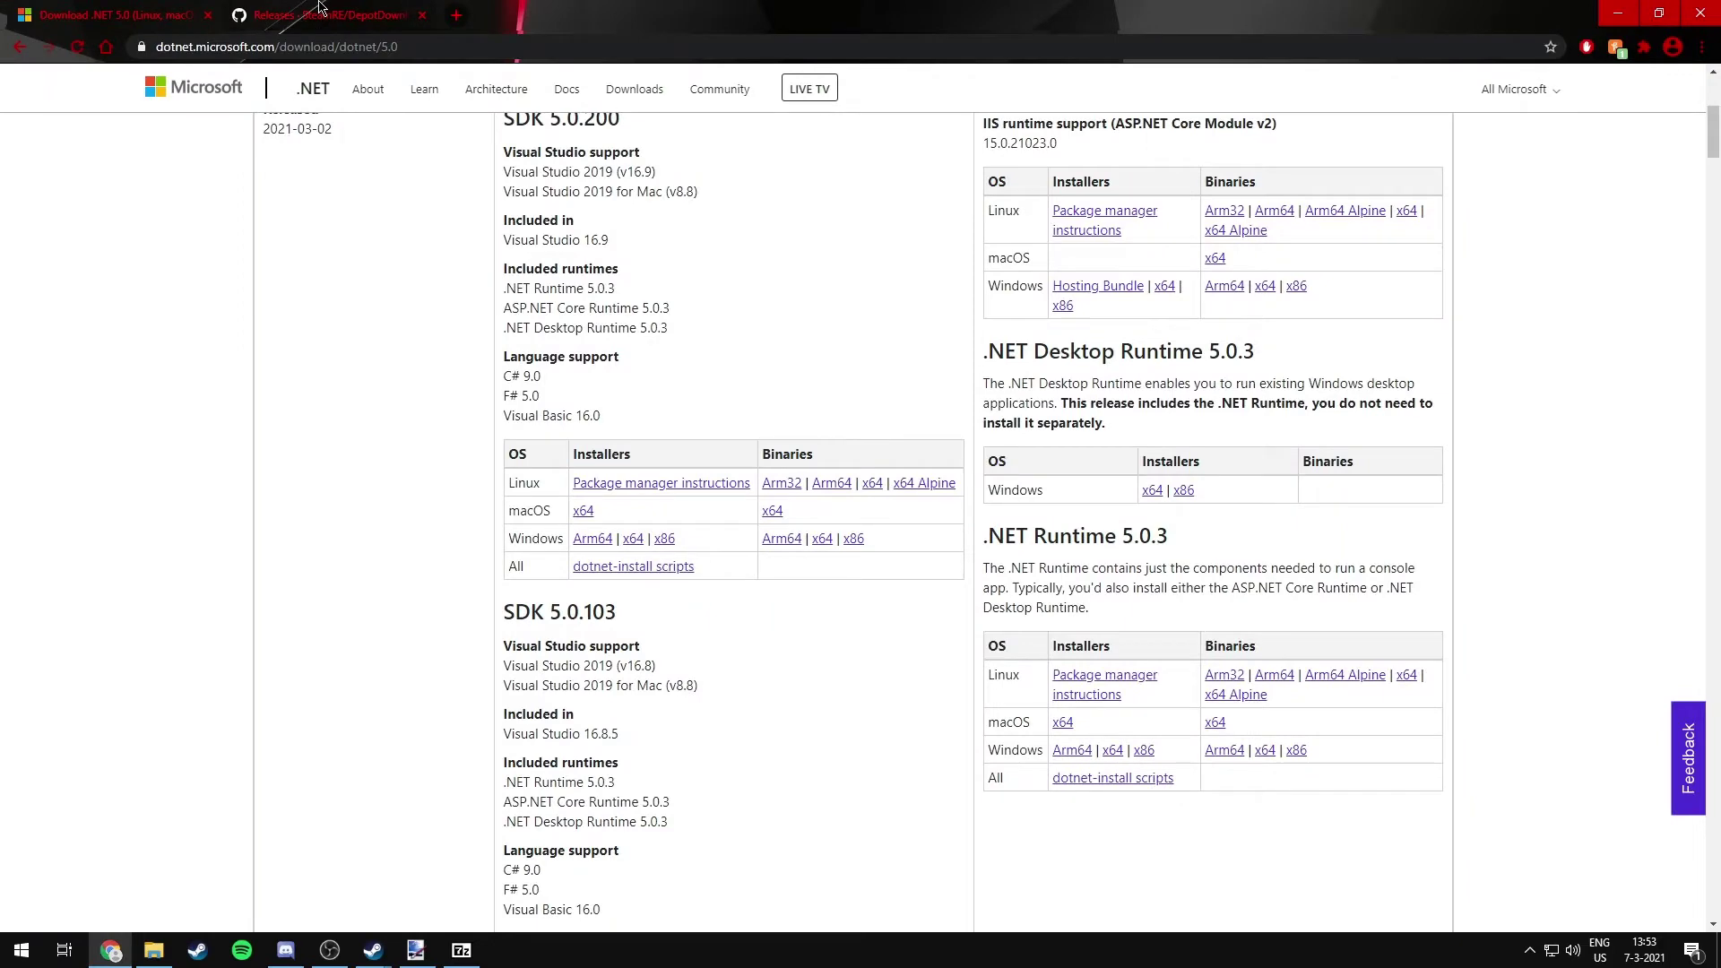
{"action": "left_click", "coordinate": [318, 15]}
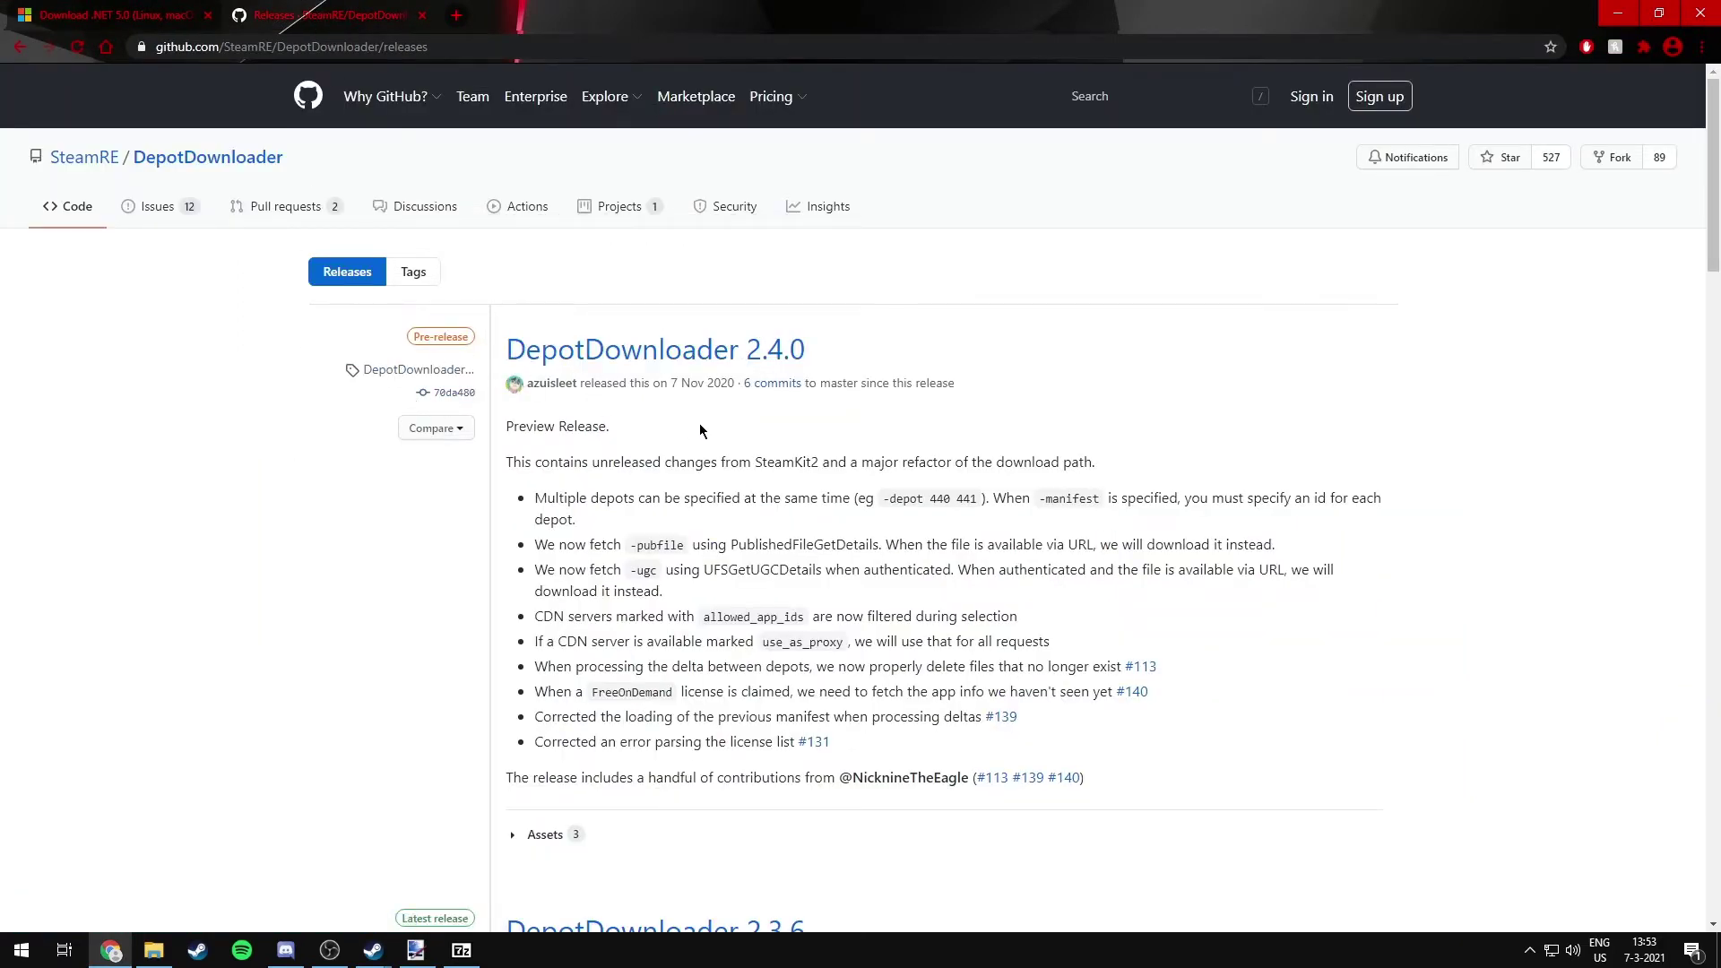
{"action": "left_click", "coordinate": [600, 361]}
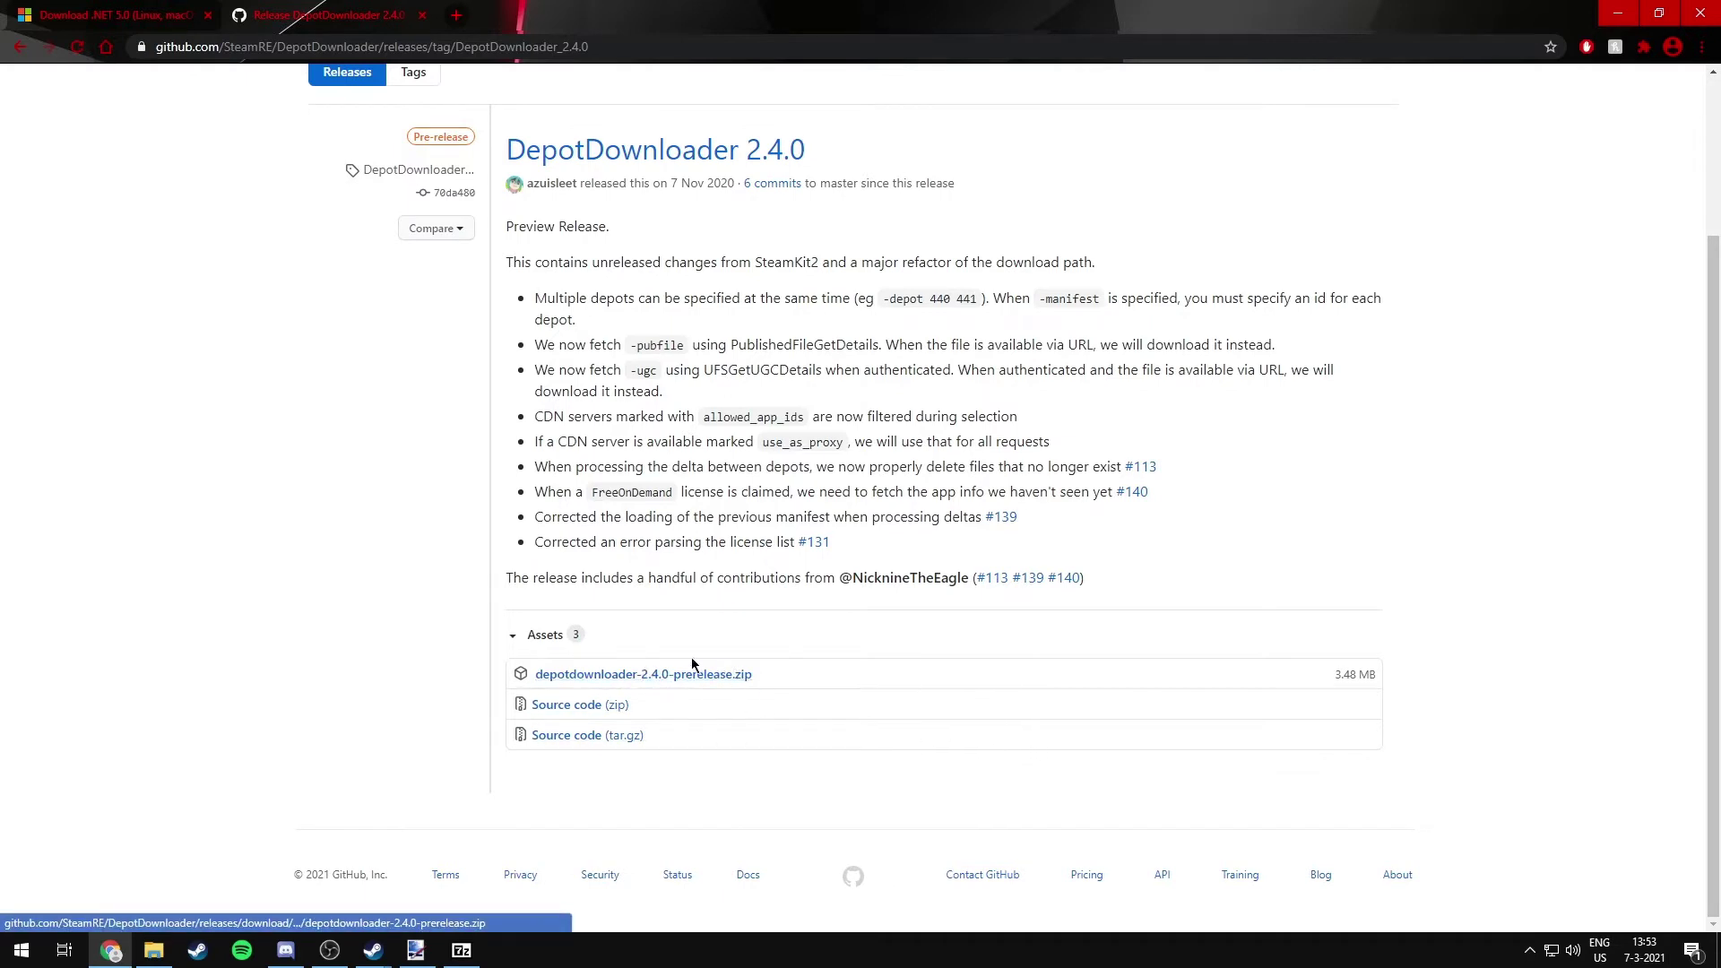
{"action": "scroll", "coordinate": [775, 536], "scroll_direction": "up", "scroll_amount": 2}
{"action": "key", "text": "alt+Tab"}
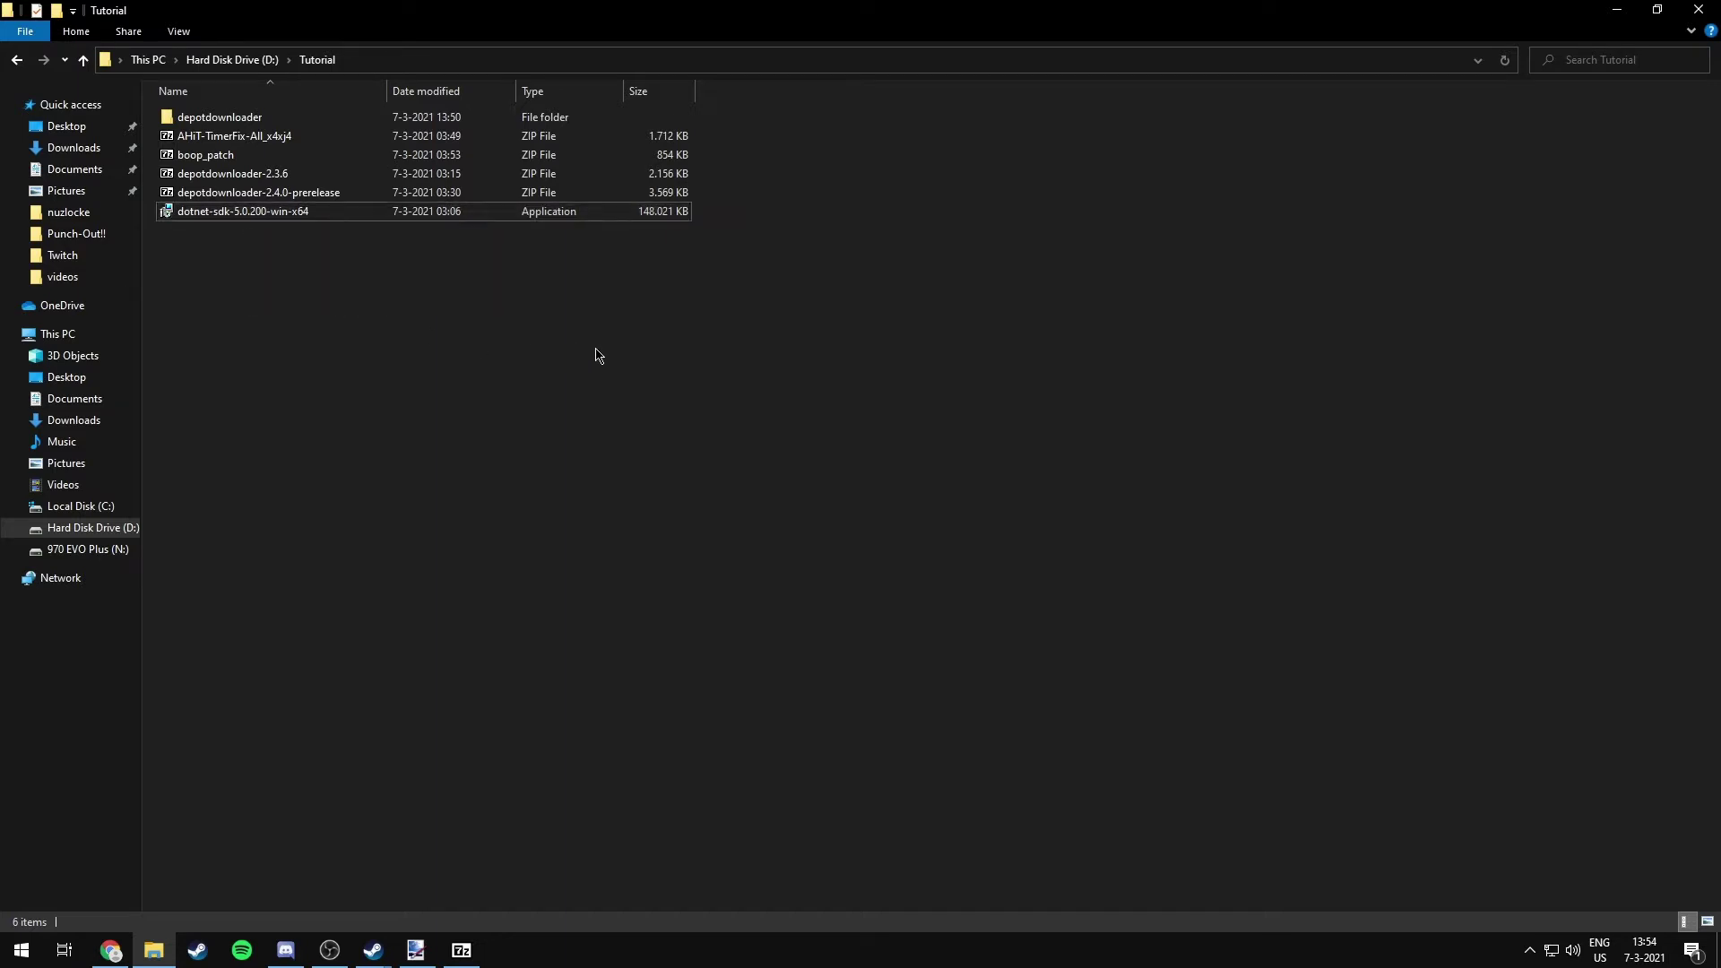
{"action": "left_click", "coordinate": [277, 200]}
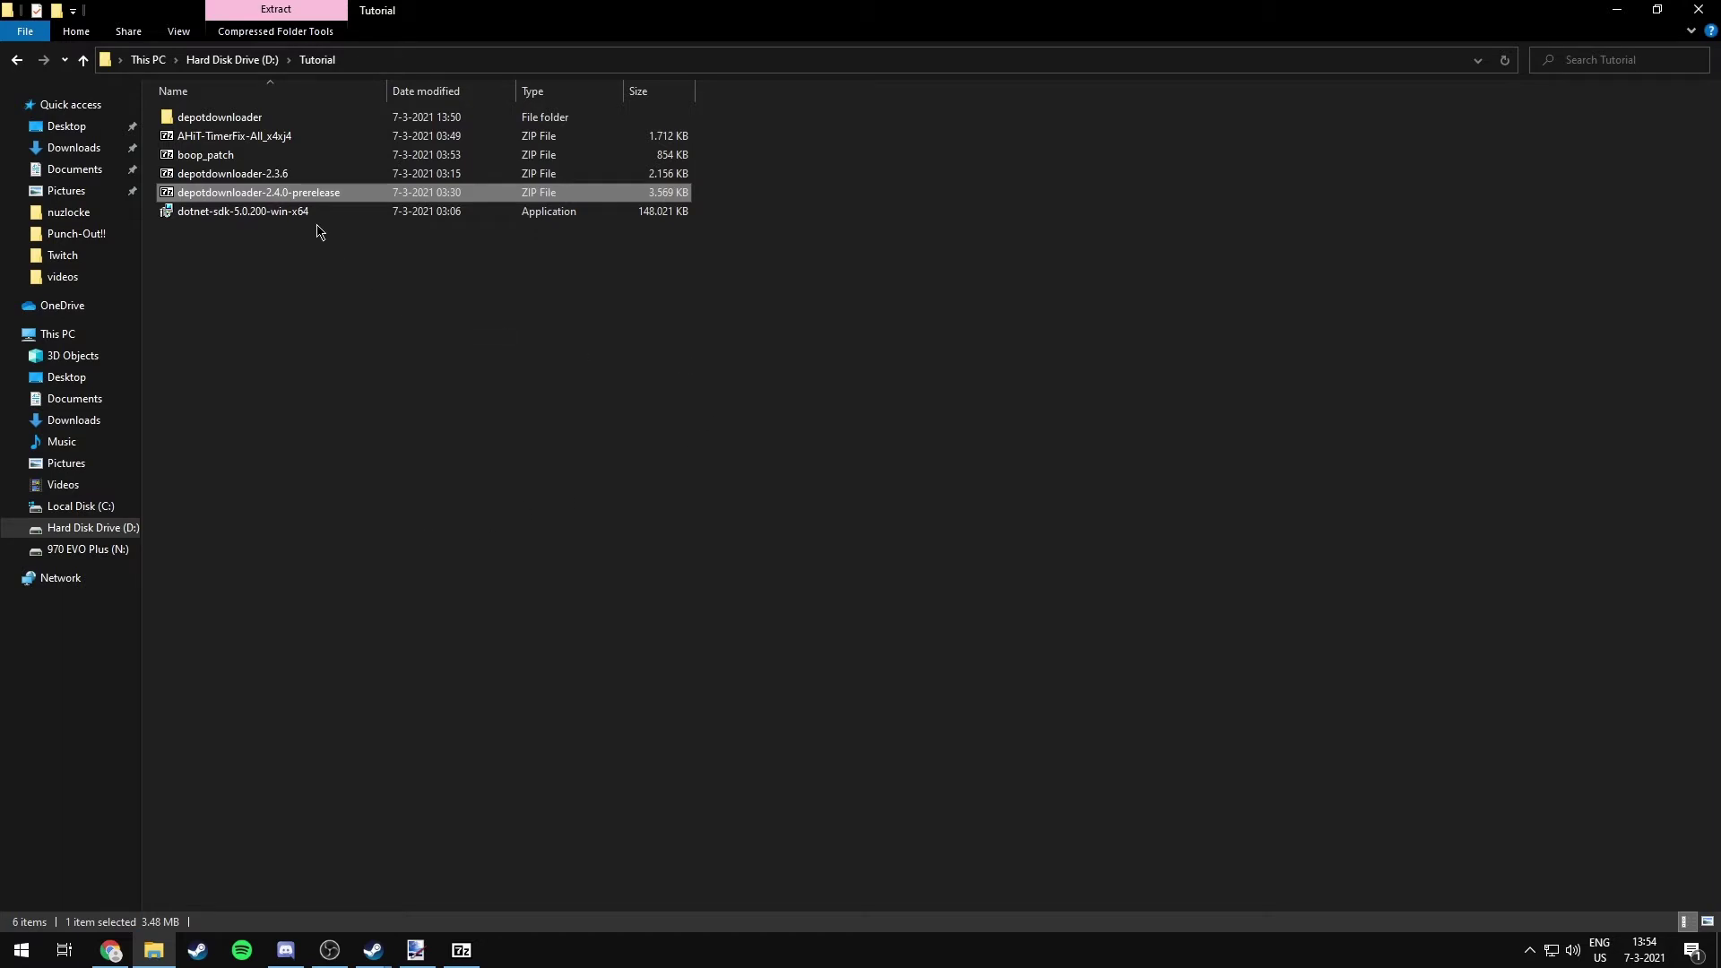
Step: Drag all 26 files from the 2.4.0 prerelease zip in 7-Zip into the depotdownloader folder
{"action": "double_click", "coordinate": [302, 202]}
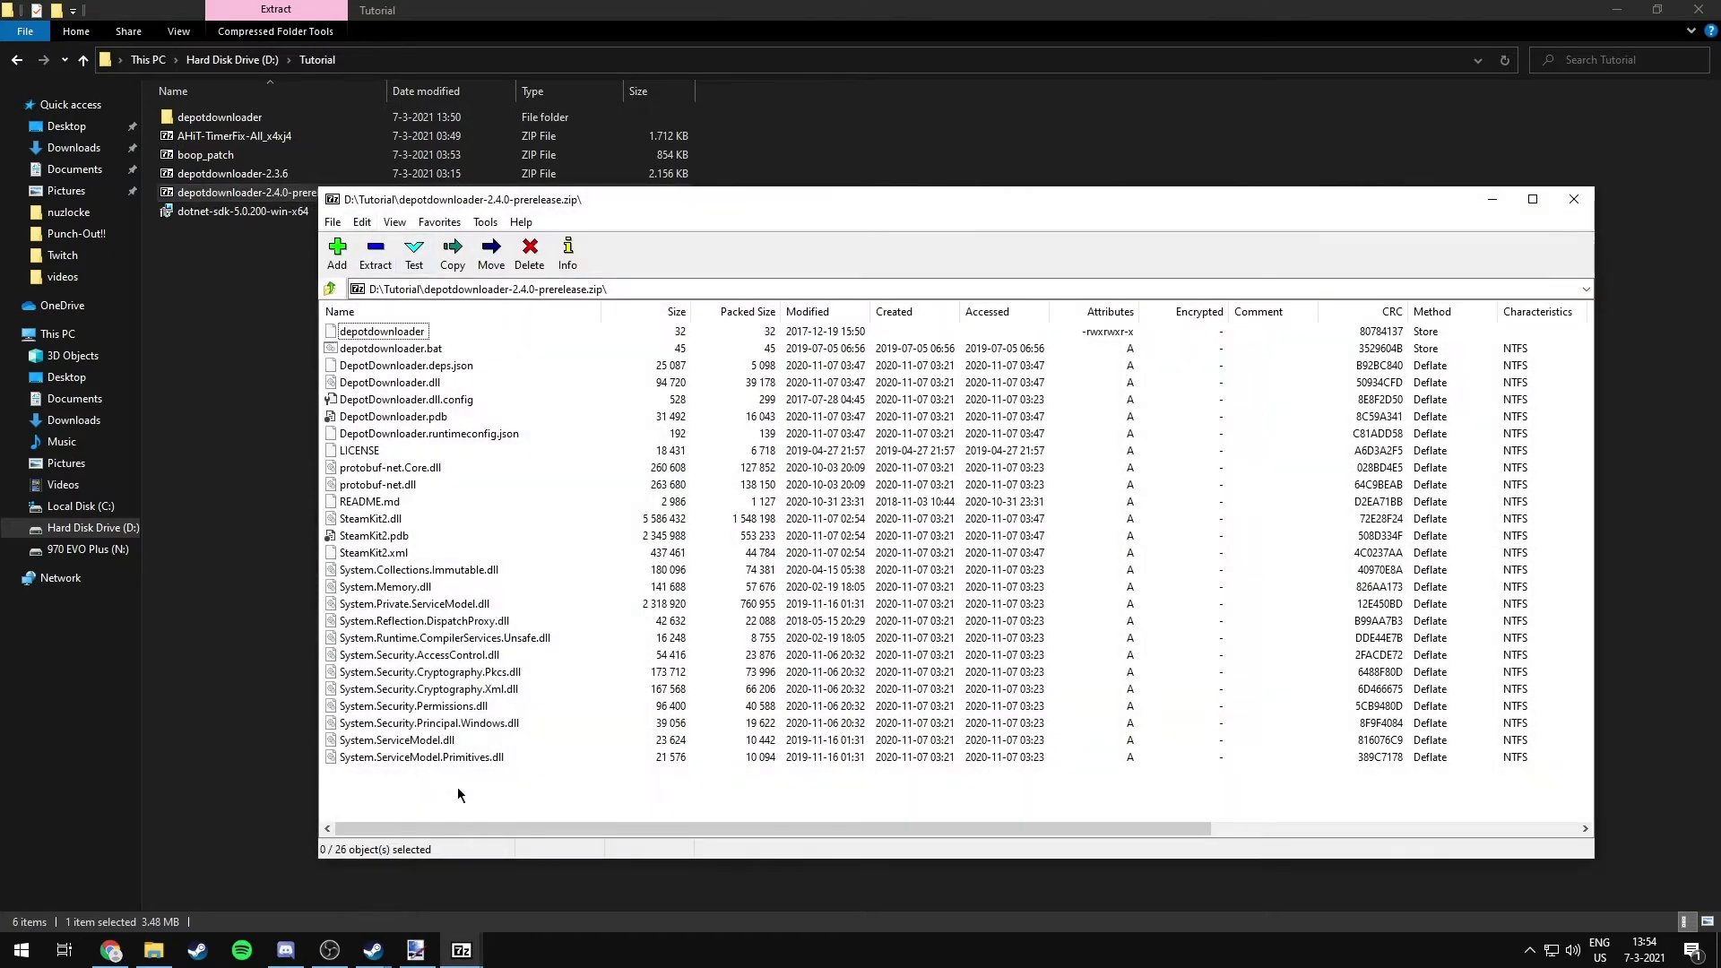
{"action": "left_click_drag", "start_coordinate": [608, 791], "coordinate": [317, 323]}
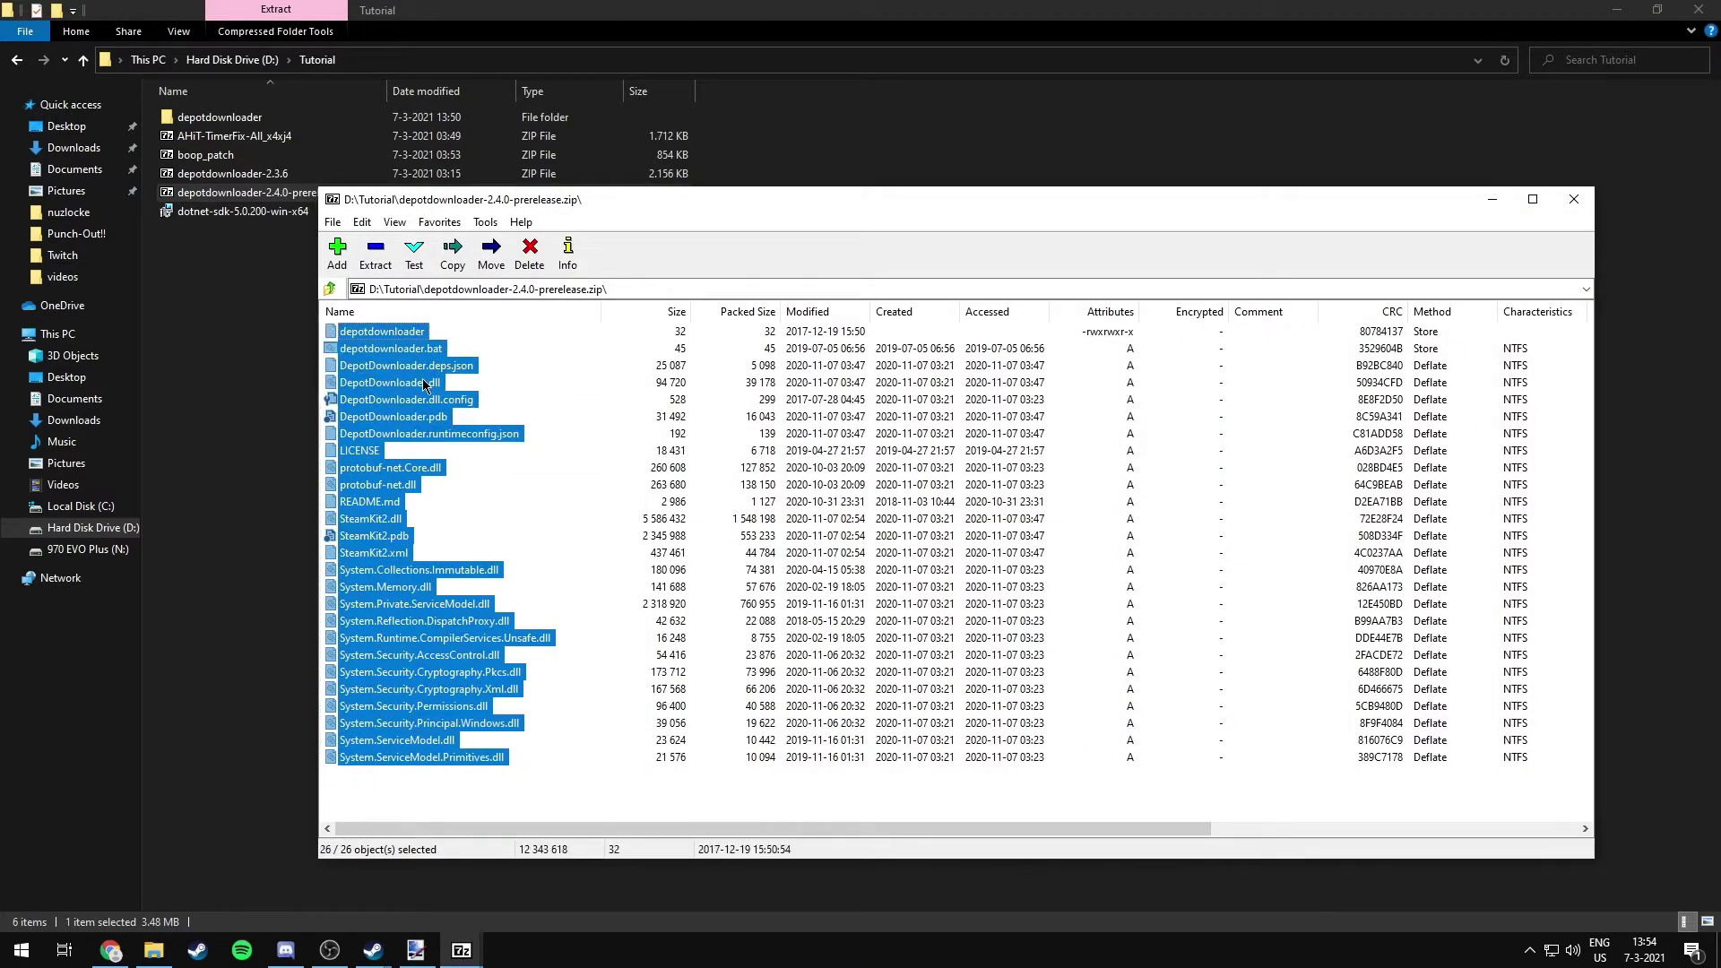
{"action": "mouse_move", "coordinate": [427, 386]}
{"action": "left_mouse_down"}
{"action": "mouse_move", "coordinate": [275, 207]}
{"action": "mouse_move", "coordinate": [225, 119]}
{"action": "left_mouse_up"}
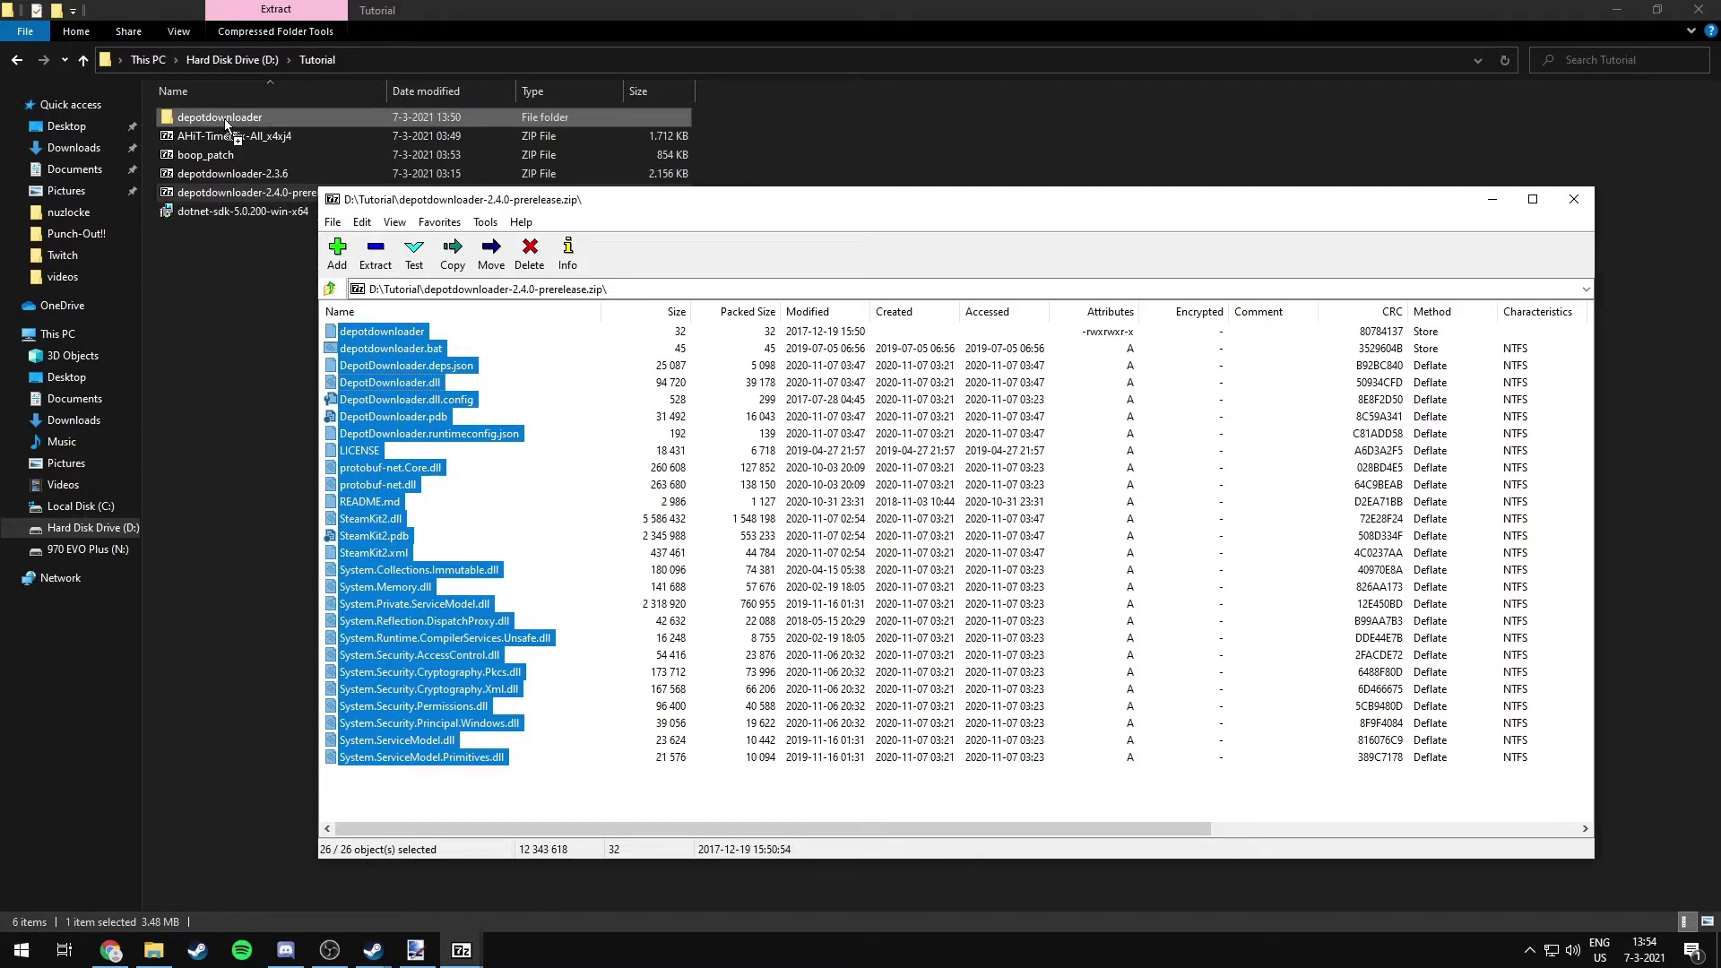
{"action": "left_click_drag", "start_coordinate": [225, 118], "coordinate": [224, 118]}
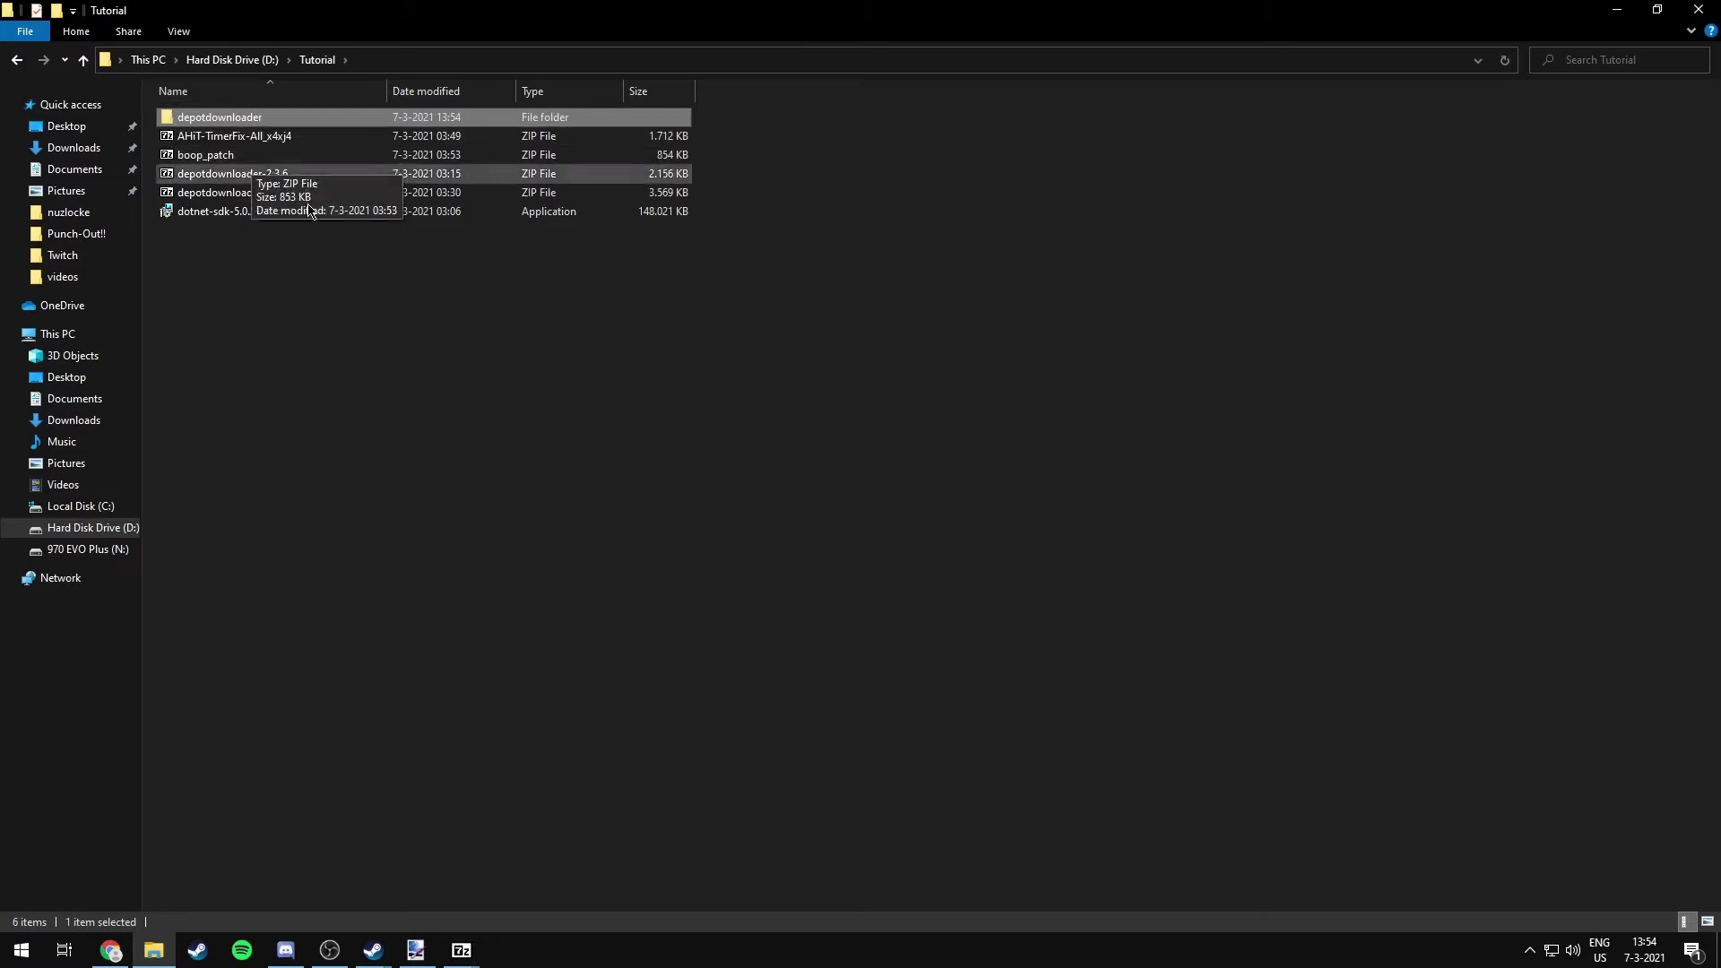
{"action": "left_click", "coordinate": [384, 388]}
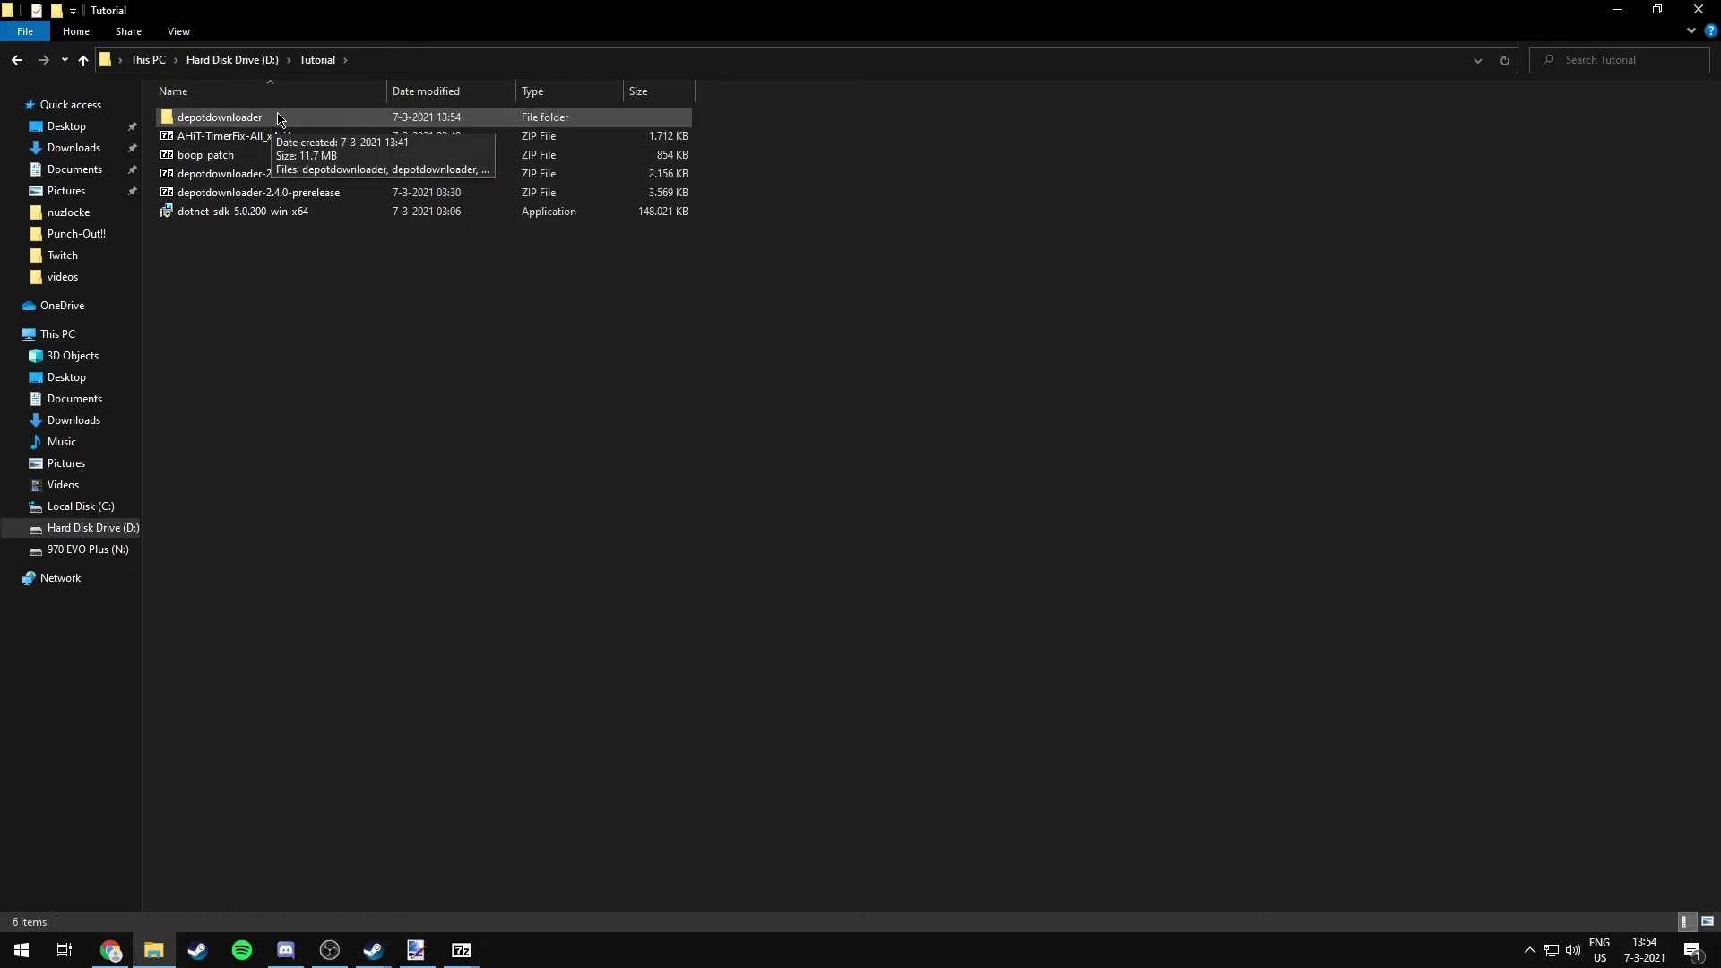
Step: Open the depotdownloader folder and launch cmd from its address bar in D:\Tutorial\depotdownloader
{"action": "double_click", "coordinate": [278, 120]}
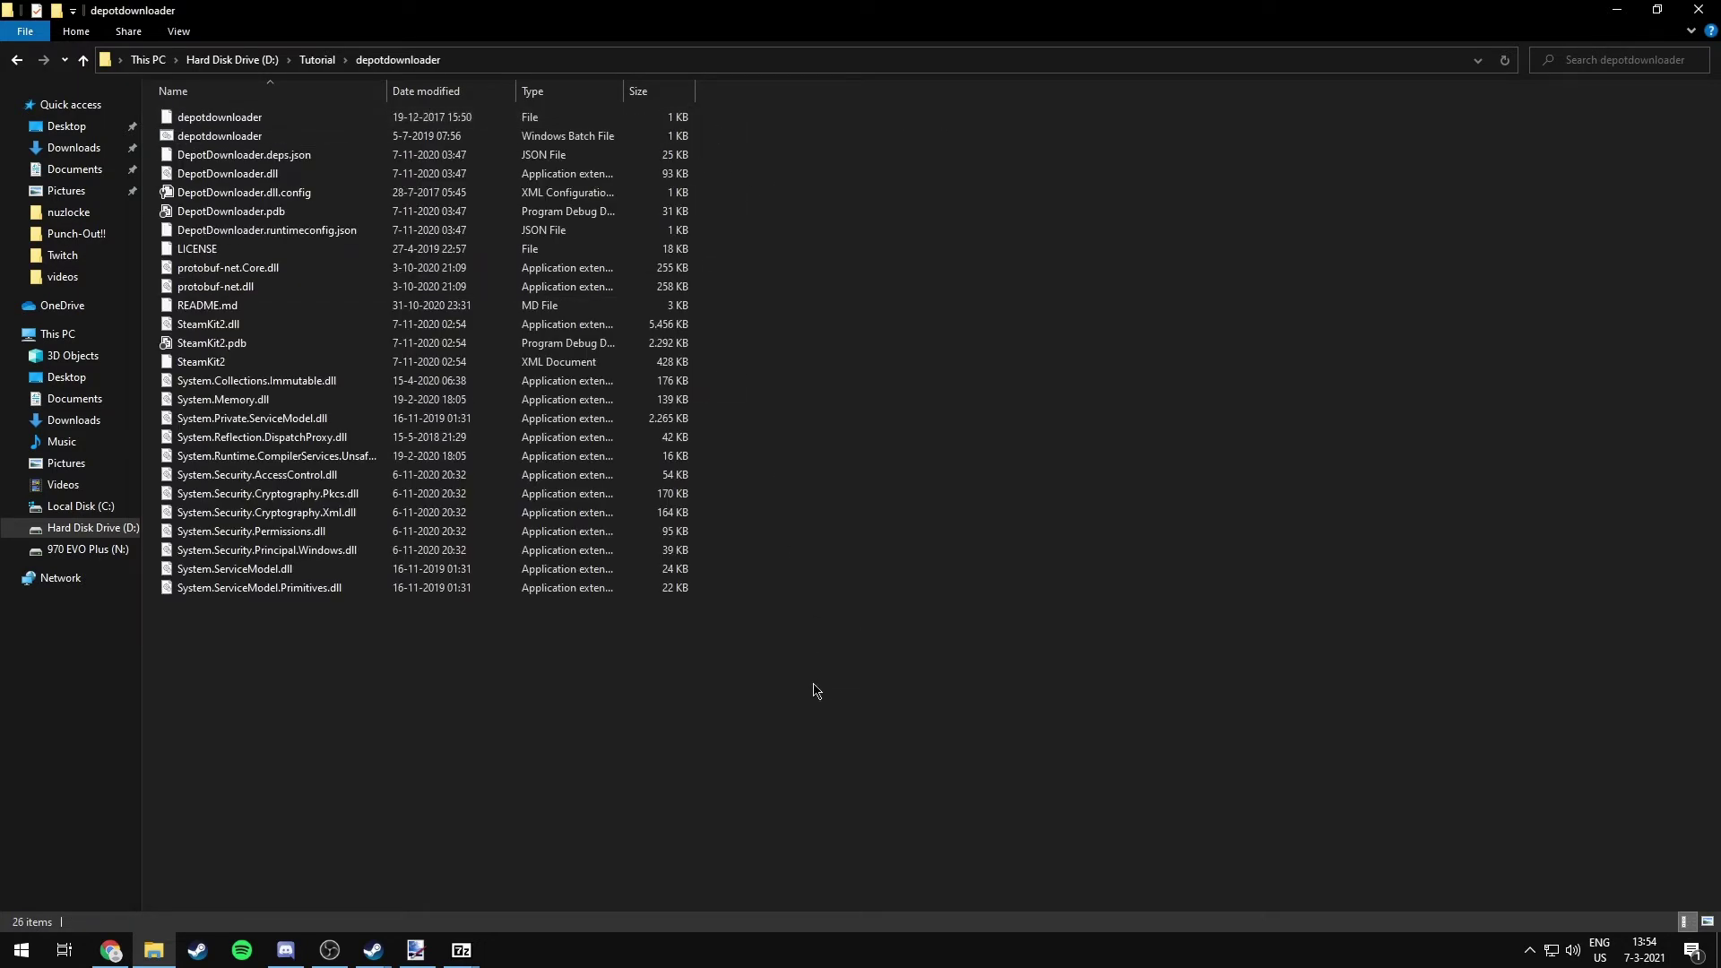
{"action": "left_click_drag", "start_coordinate": [818, 743], "coordinate": [161, 84]}
{"action": "left_click", "coordinate": [910, 367]}
{"action": "left_click", "coordinate": [500, 61]}
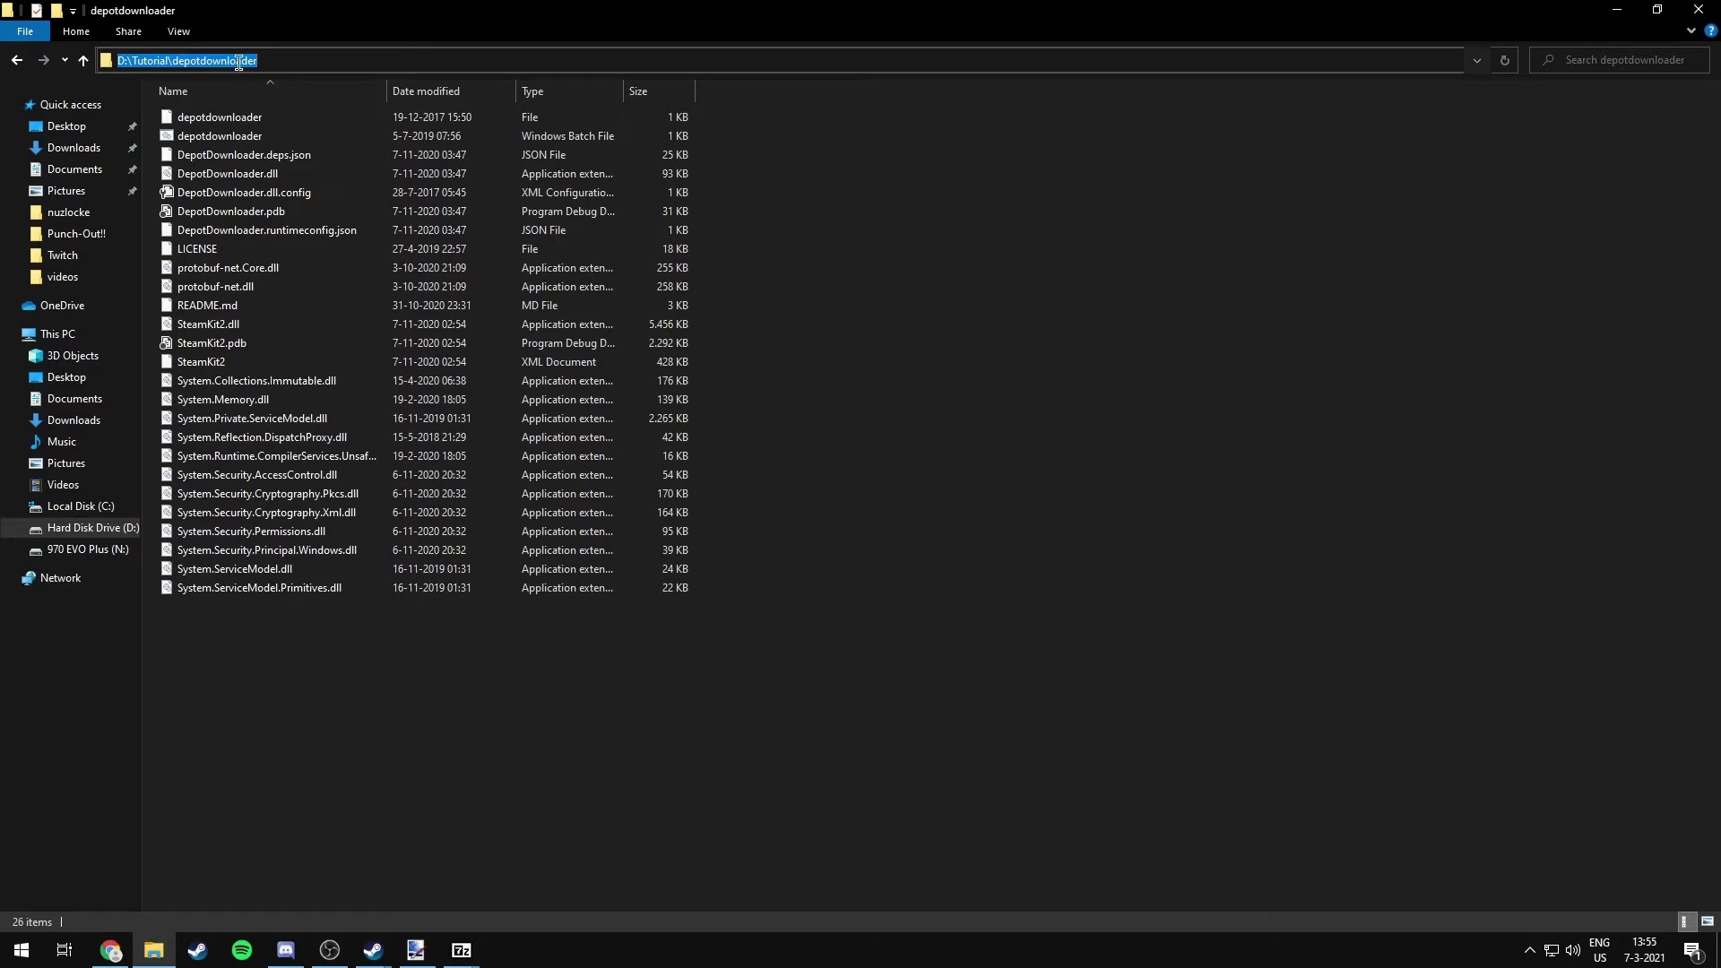
{"action": "left_click", "coordinate": [306, 61]}
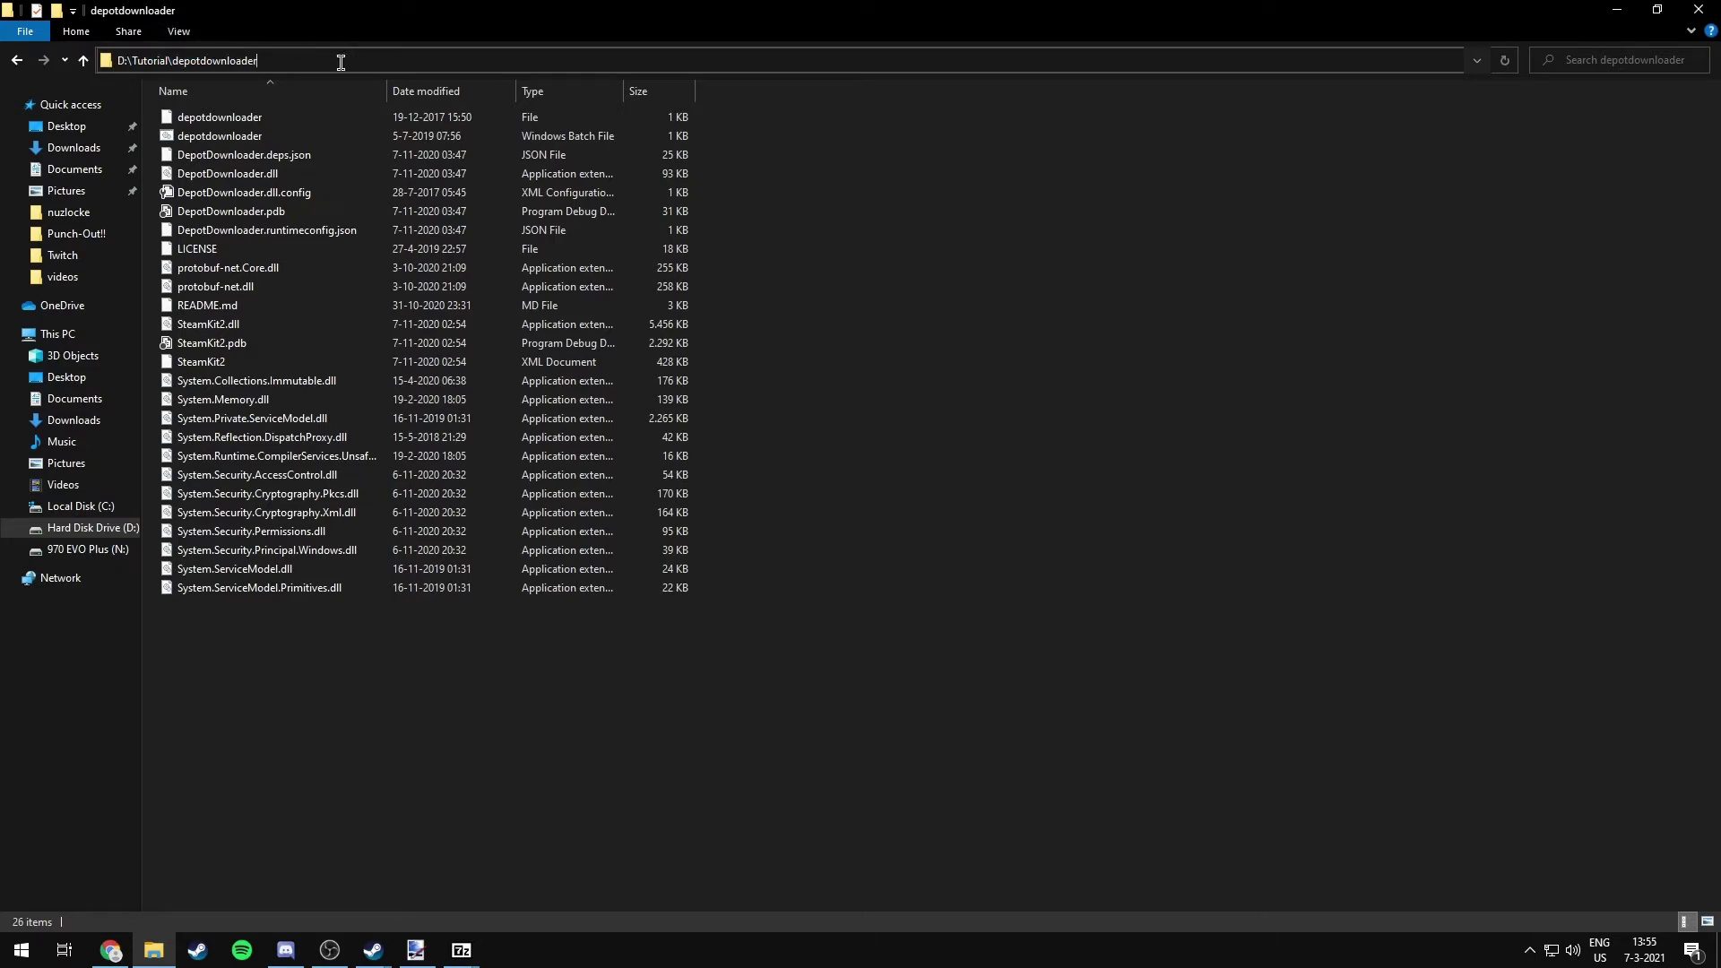
{"action": "left_click", "coordinate": [340, 63]}
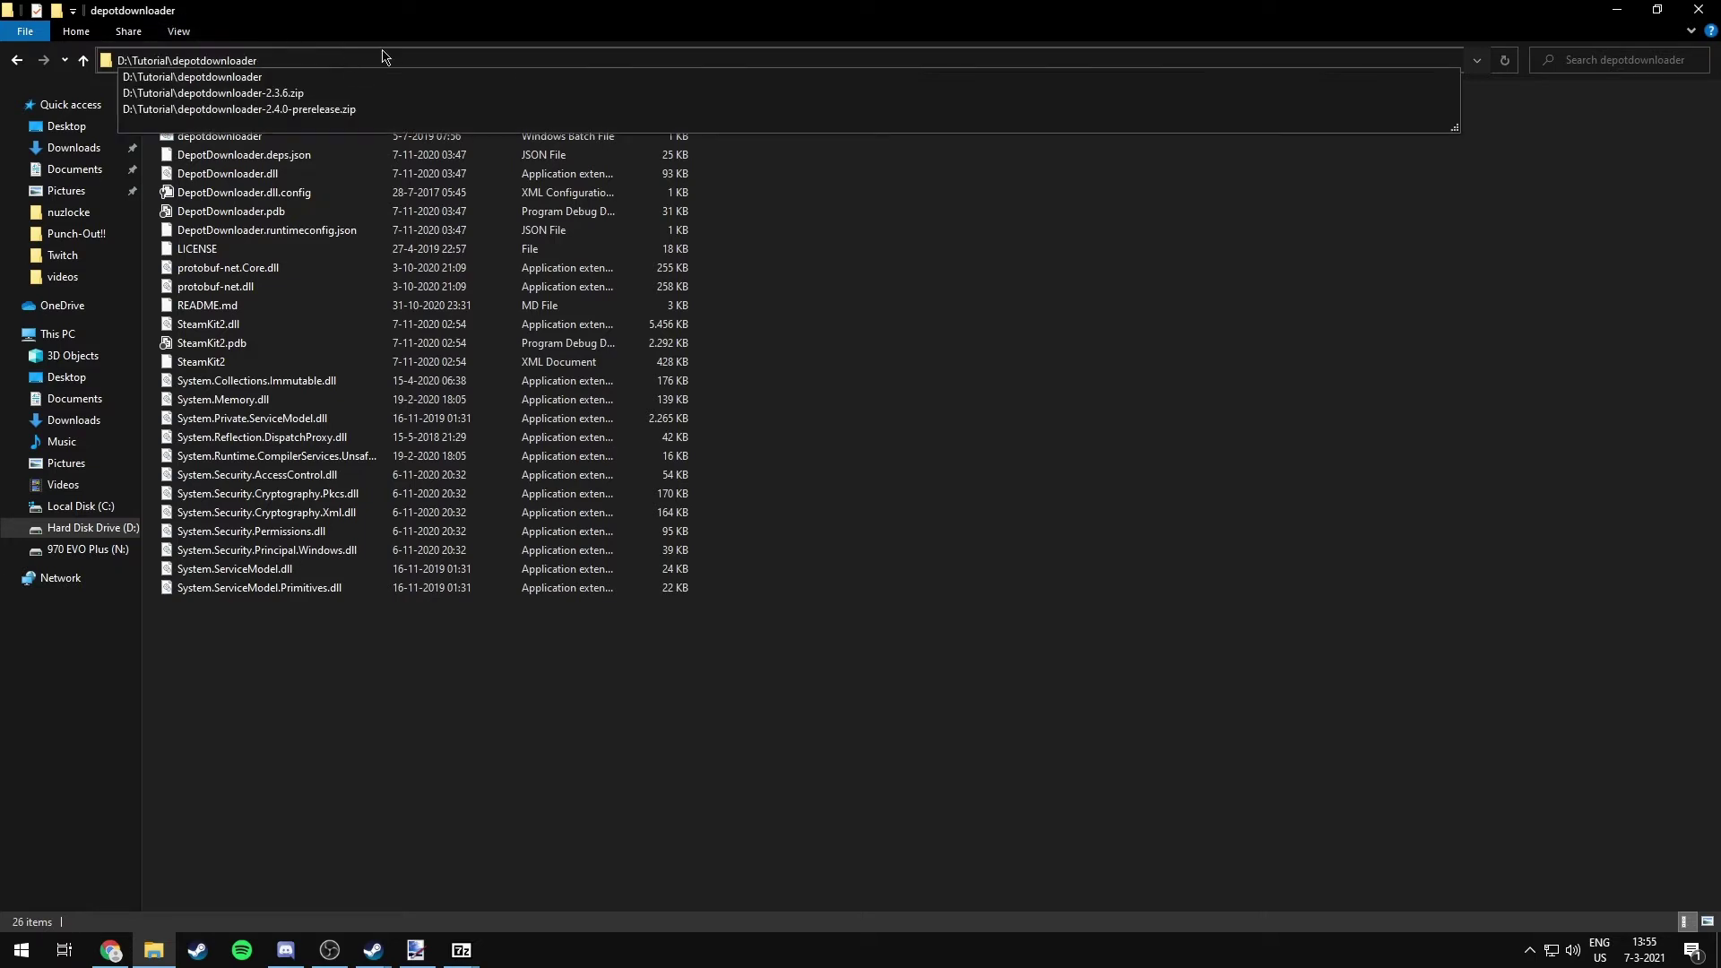
{"action": "left_click_drag", "start_coordinate": [374, 61], "coordinate": [119, 60]}
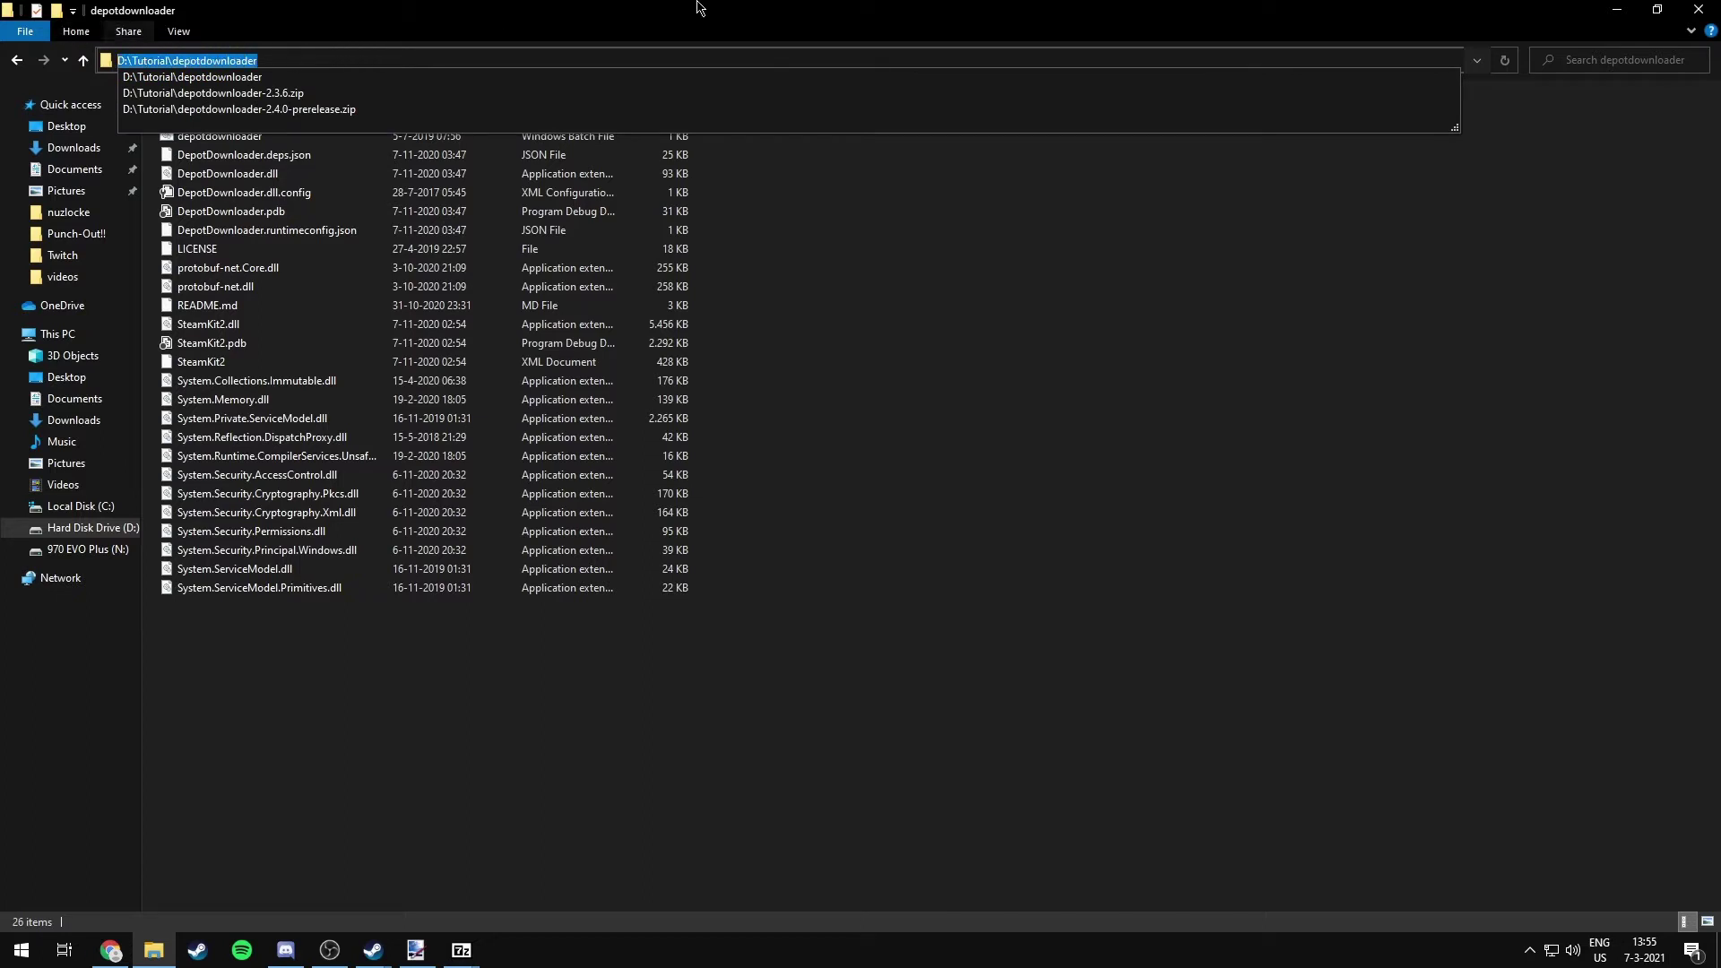
{"action": "type", "text": "c"}
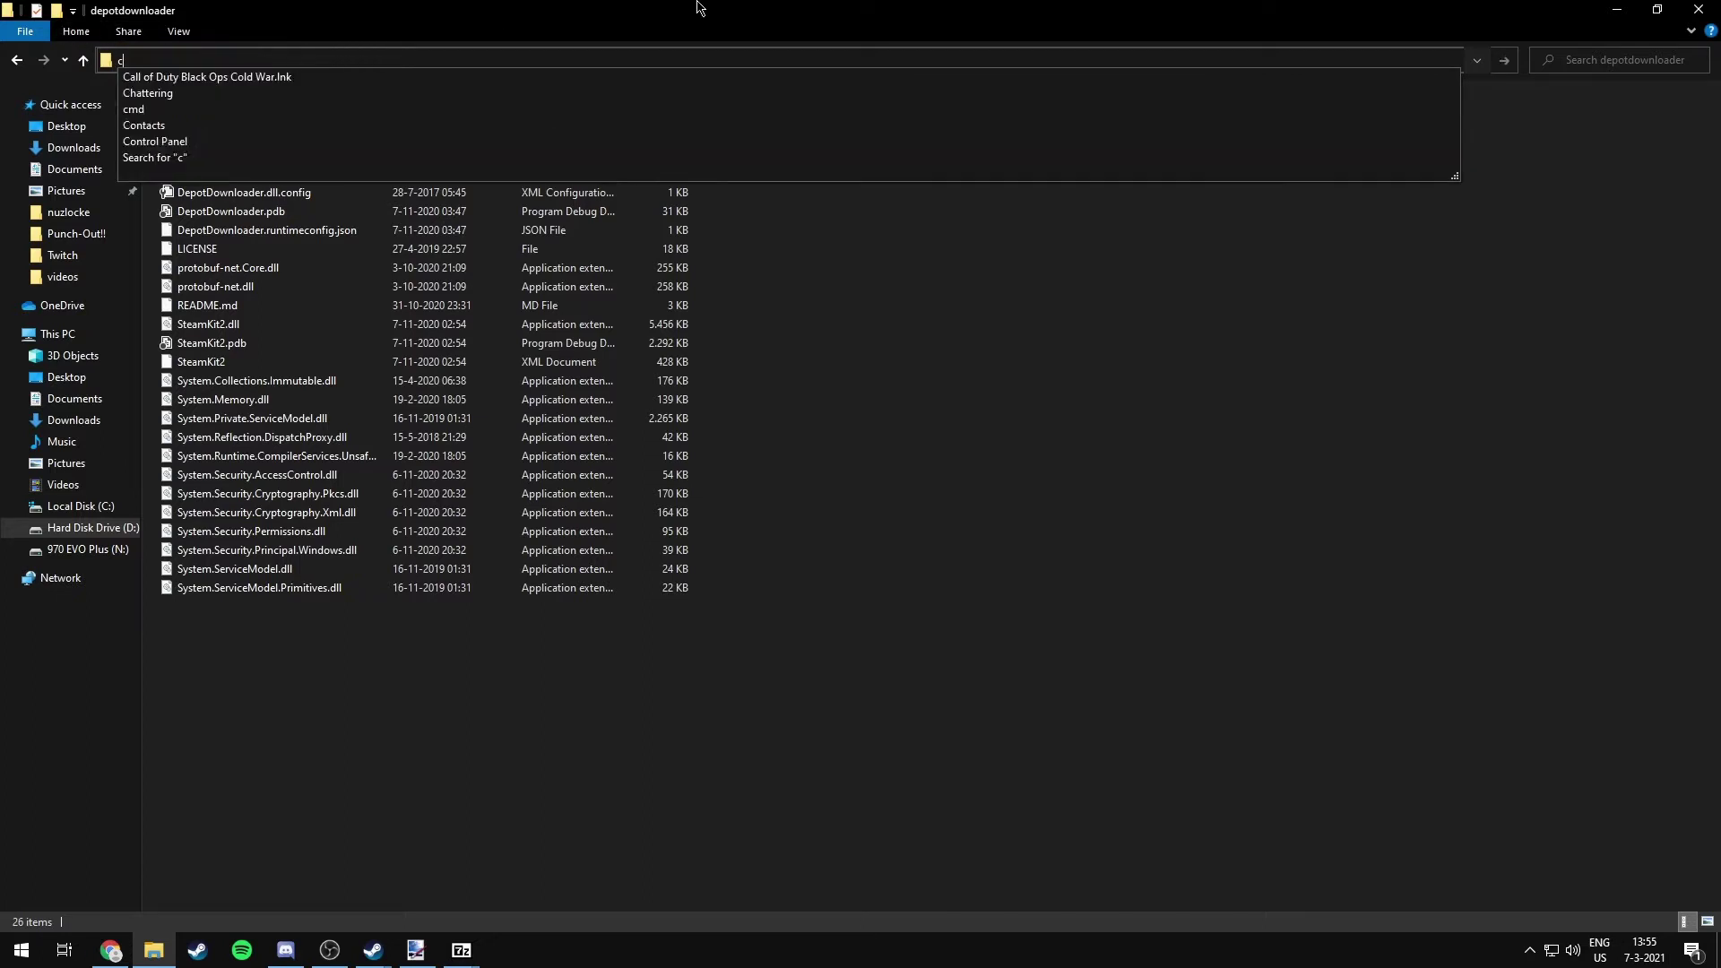
{"action": "type", "text": "md"}
{"action": "key", "text": "Return"}
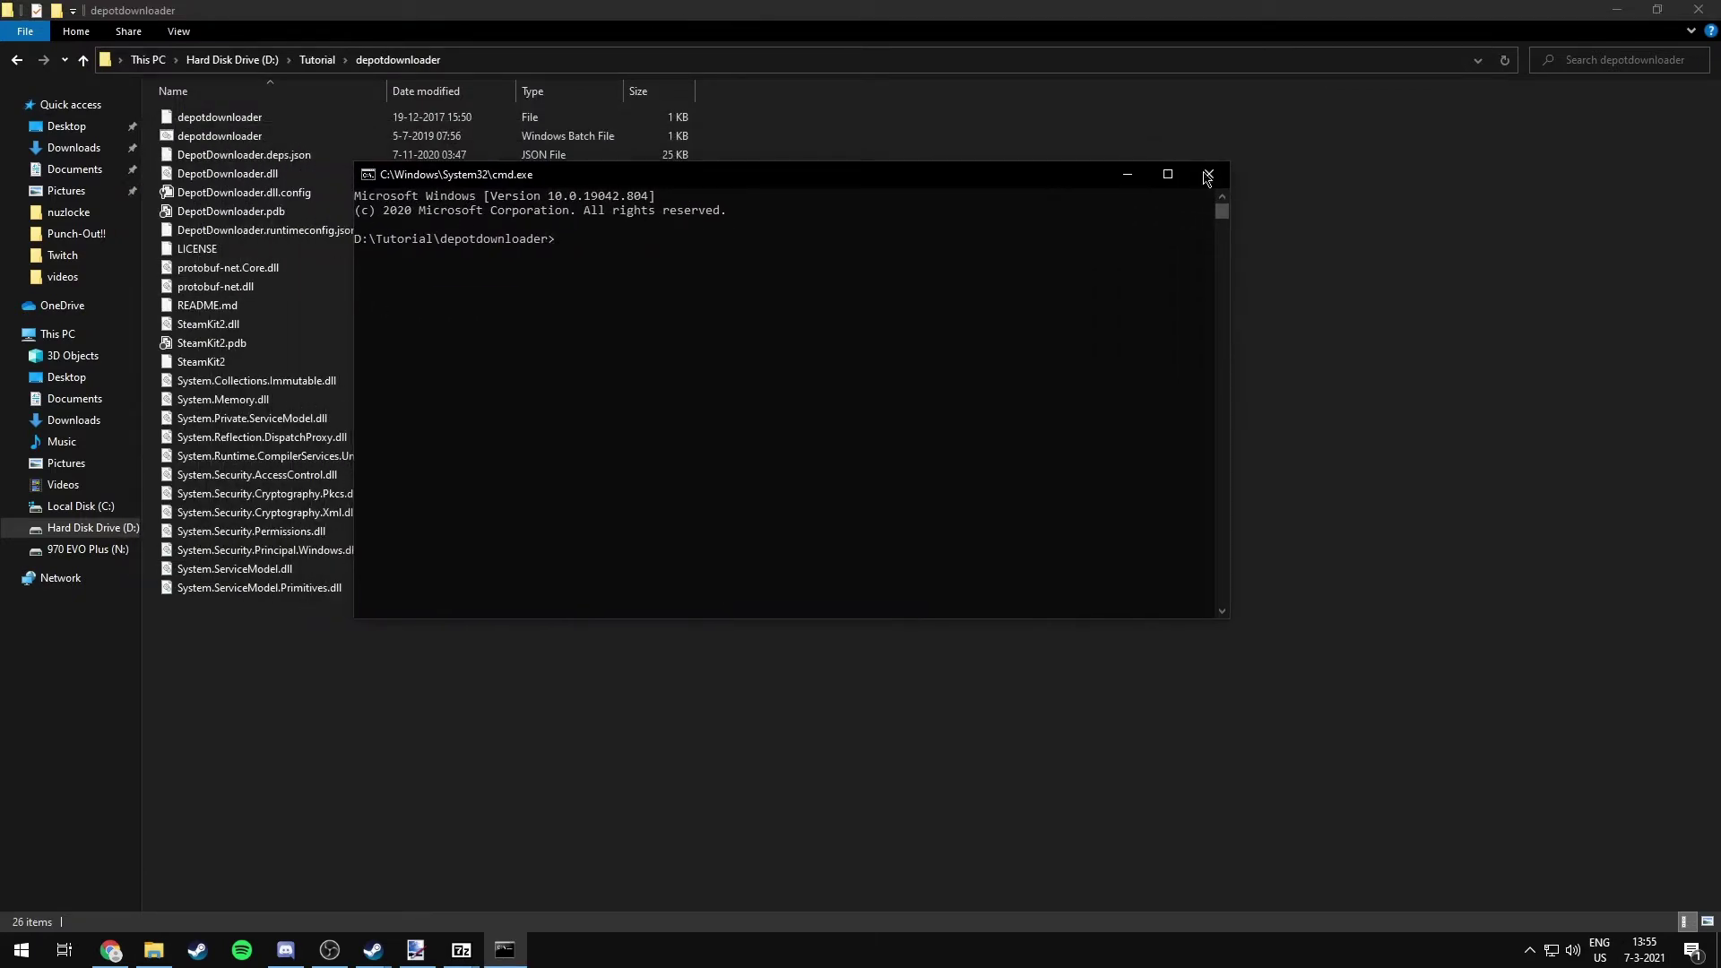
Step: Paste the DepotDownloader download command into the maximized Command Prompt
{"action": "left_click", "coordinate": [1168, 173]}
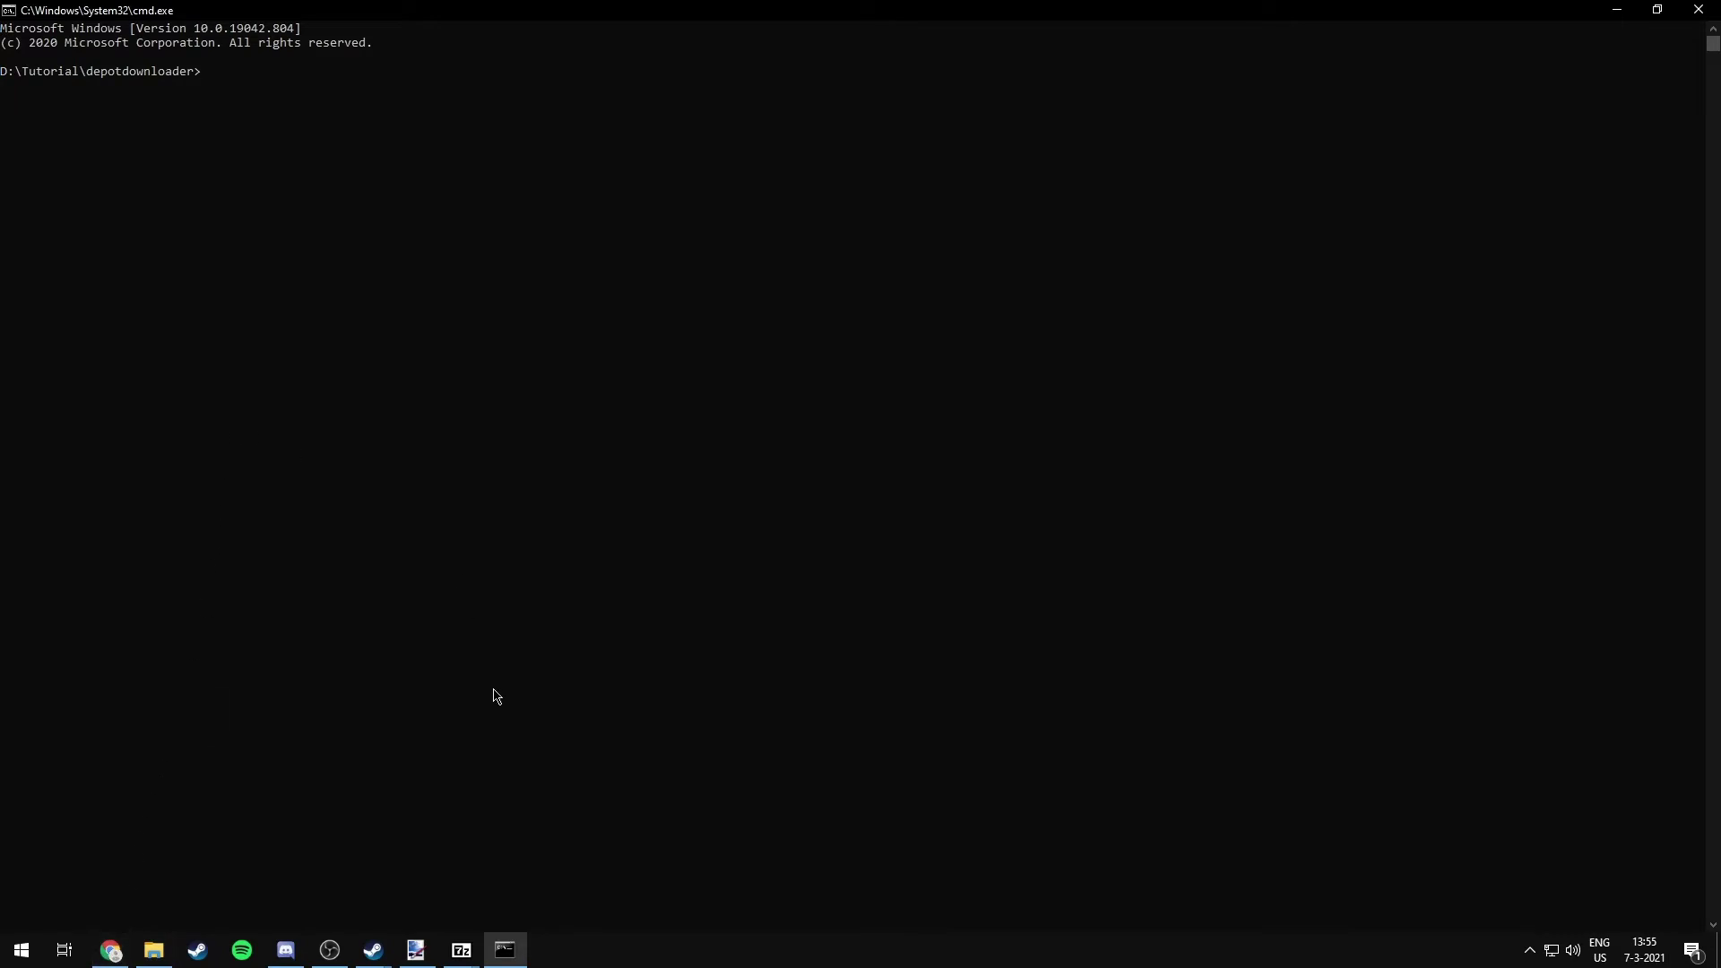
{"action": "left_click", "coordinate": [295, 962]}
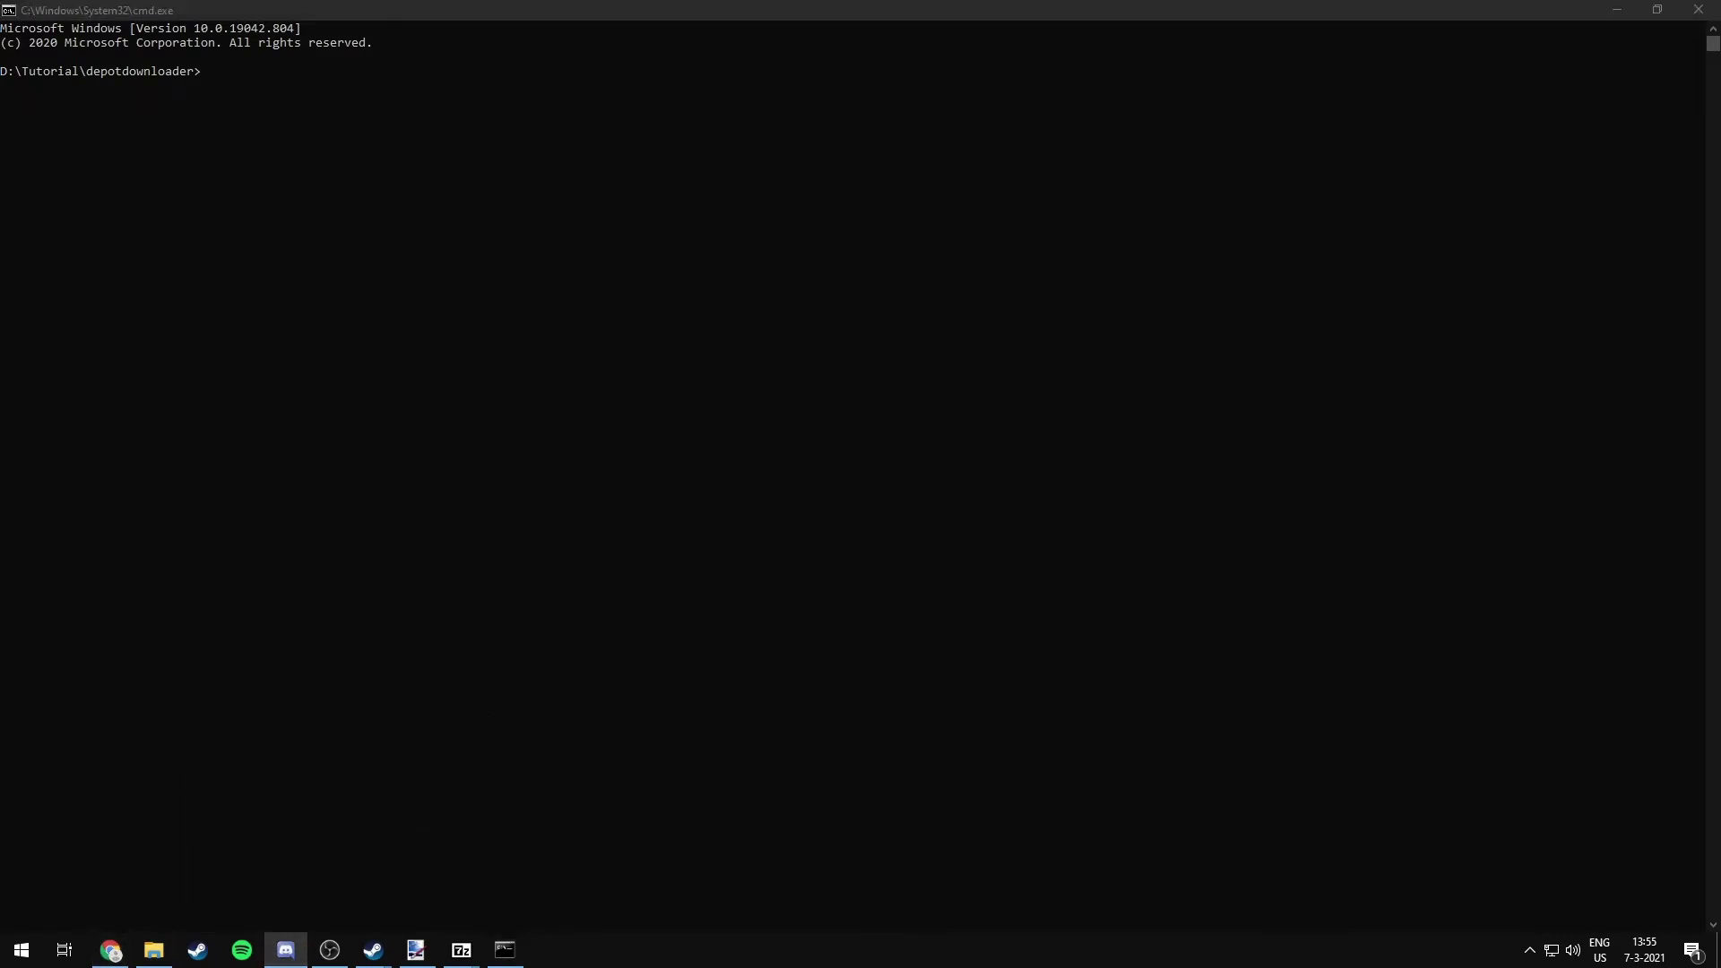
{"action": "left_click", "coordinate": [258, 103]}
{"action": "left_click", "coordinate": [208, 72]}
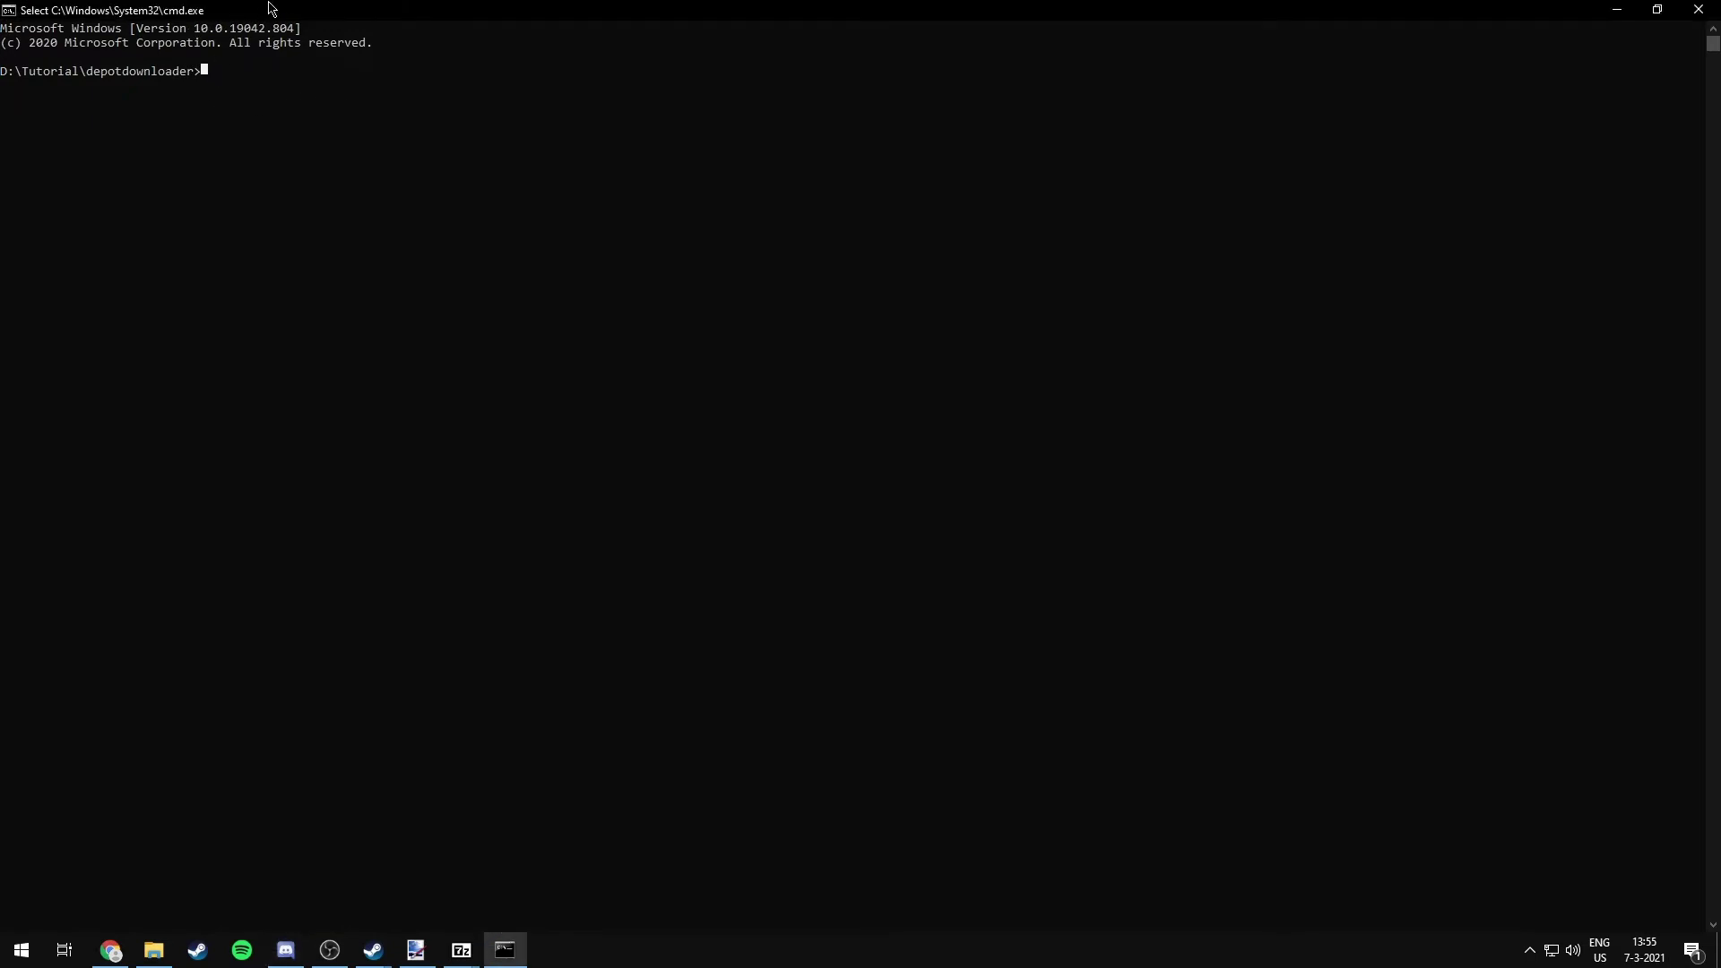
{"action": "key", "text": "Escape"}
{"action": "key", "text": "ctrl+v"}
{"action": "left_click", "coordinate": [352, 148]}
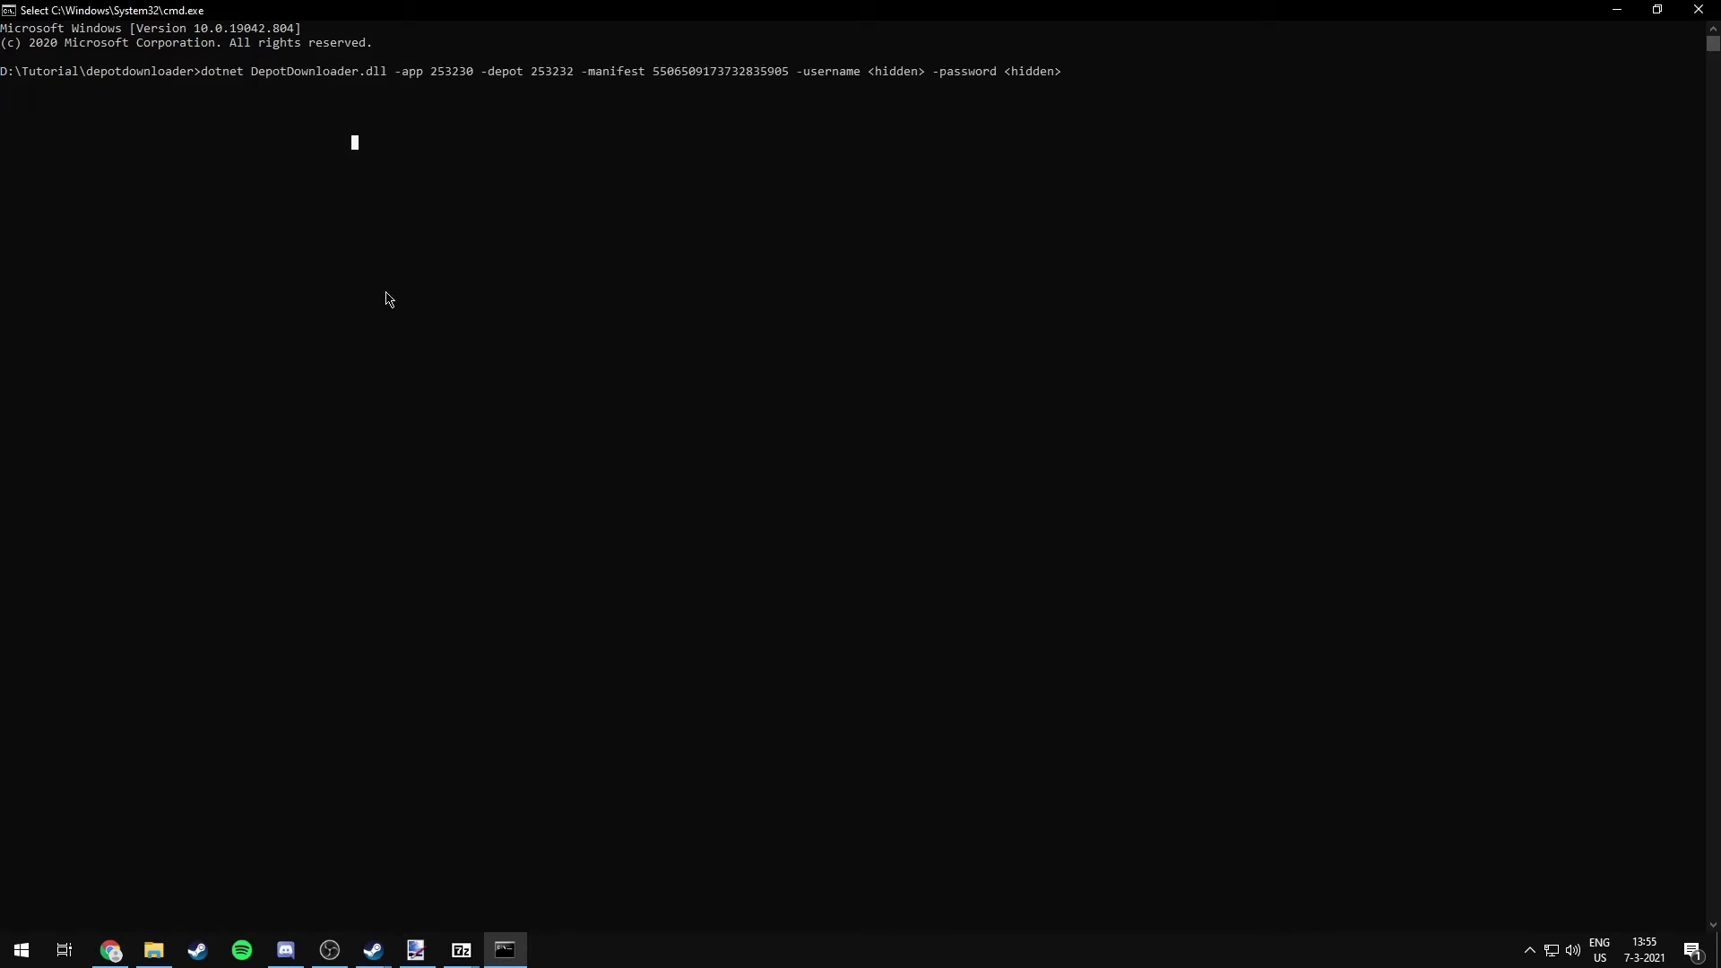
{"action": "type", "text": "0"}
Step: Highlight the app 253230, depot 253232 and manifest arguments in the pasted command
{"action": "left_click", "coordinate": [431, 78]}
{"action": "left_click_drag", "start_coordinate": [470, 79], "coordinate": [435, 82]}
{"action": "left_click_drag", "start_coordinate": [484, 79], "coordinate": [563, 92]}
{"action": "left_click", "coordinate": [562, 79]}
{"action": "left_click", "coordinate": [597, 78]}
{"action": "left_click_drag", "start_coordinate": [587, 81], "coordinate": [788, 81]}
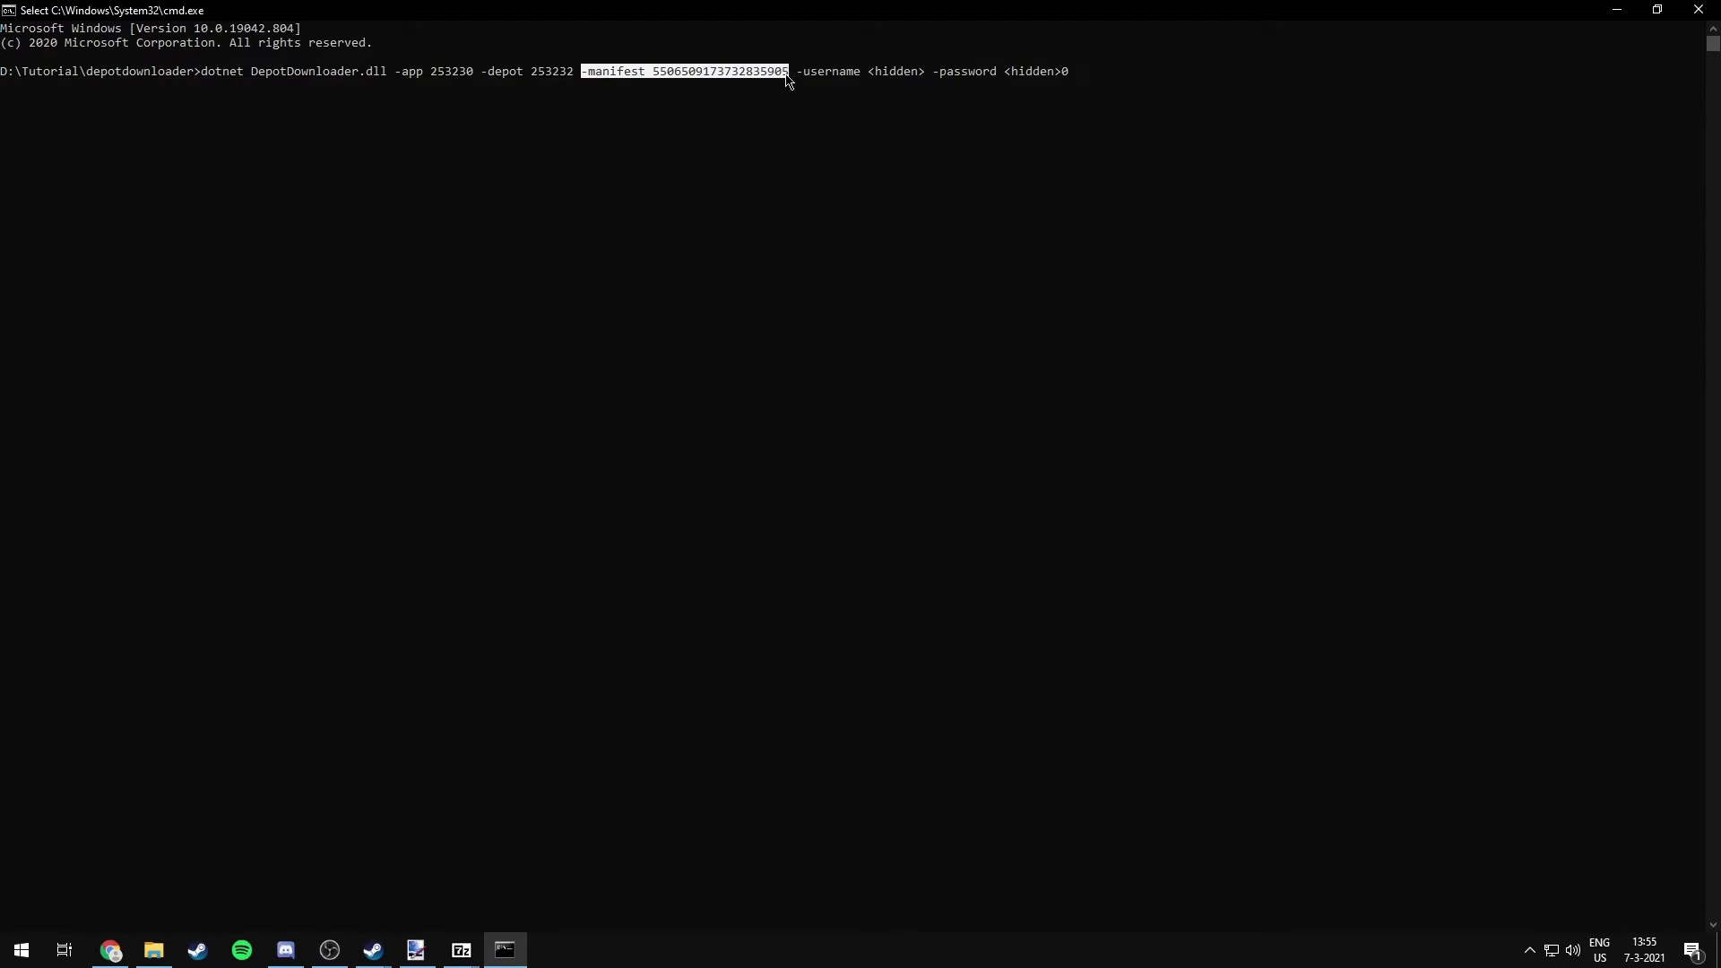
{"action": "left_click", "coordinate": [789, 80]}
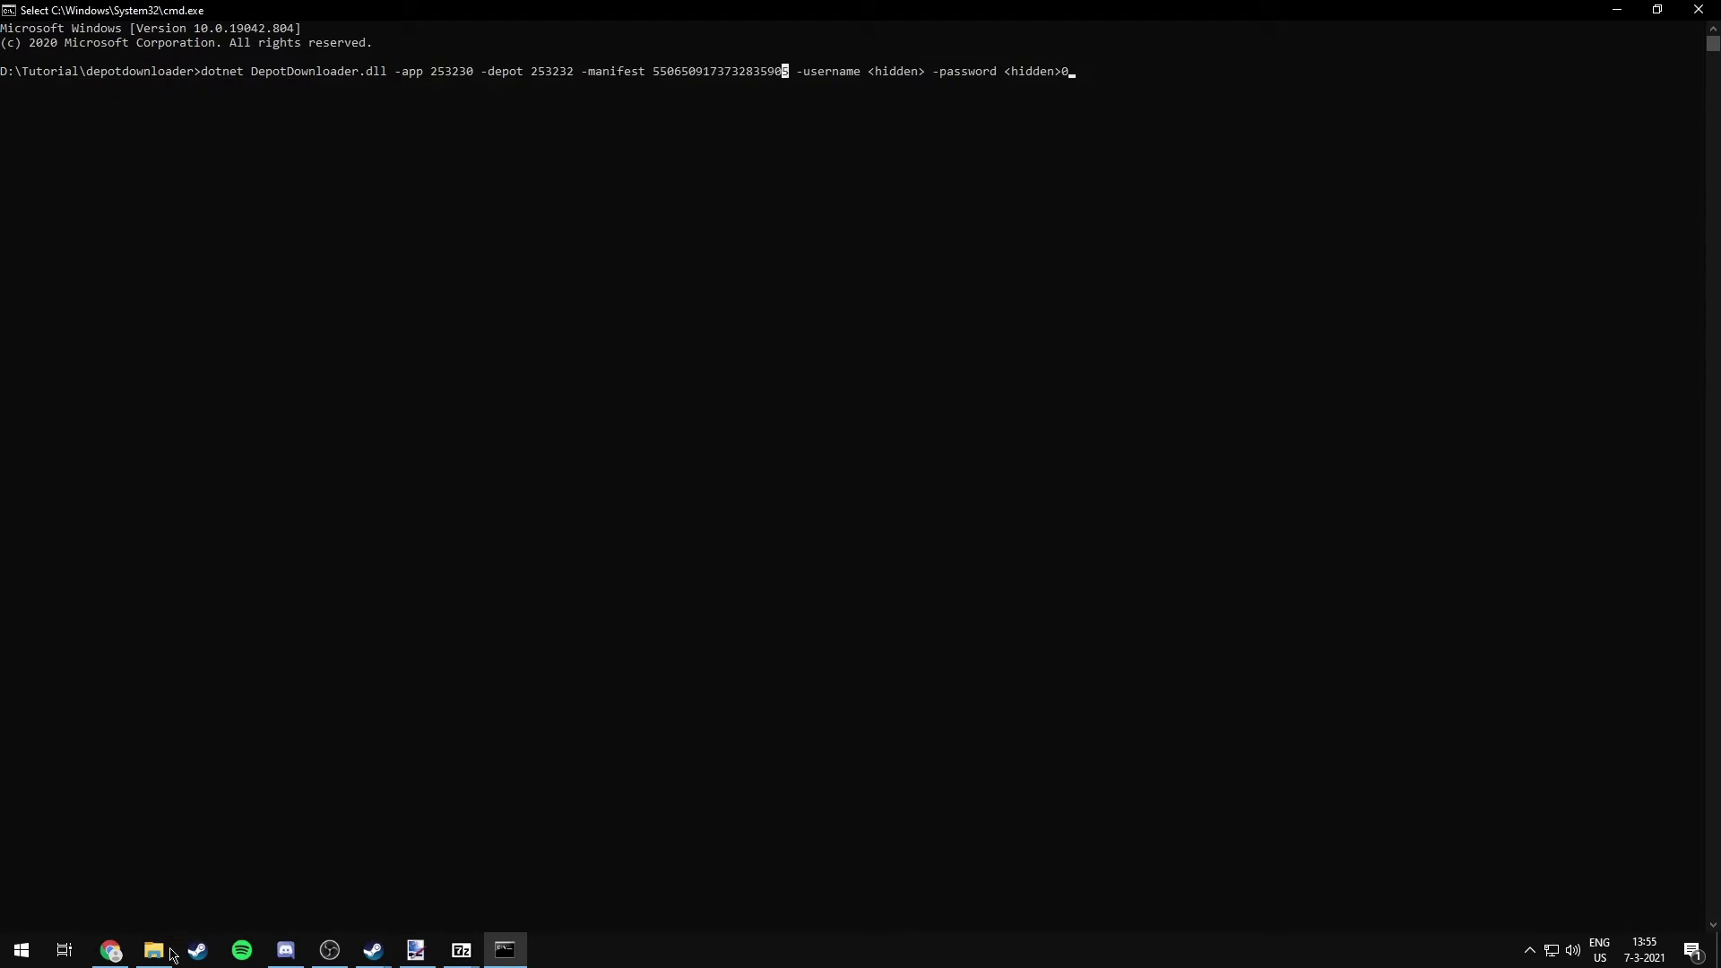
Step: Open speedrun.com's A Hat in Time 'How to Downpatch' guide and its linked Google Doc
{"action": "left_click", "coordinate": [112, 952]}
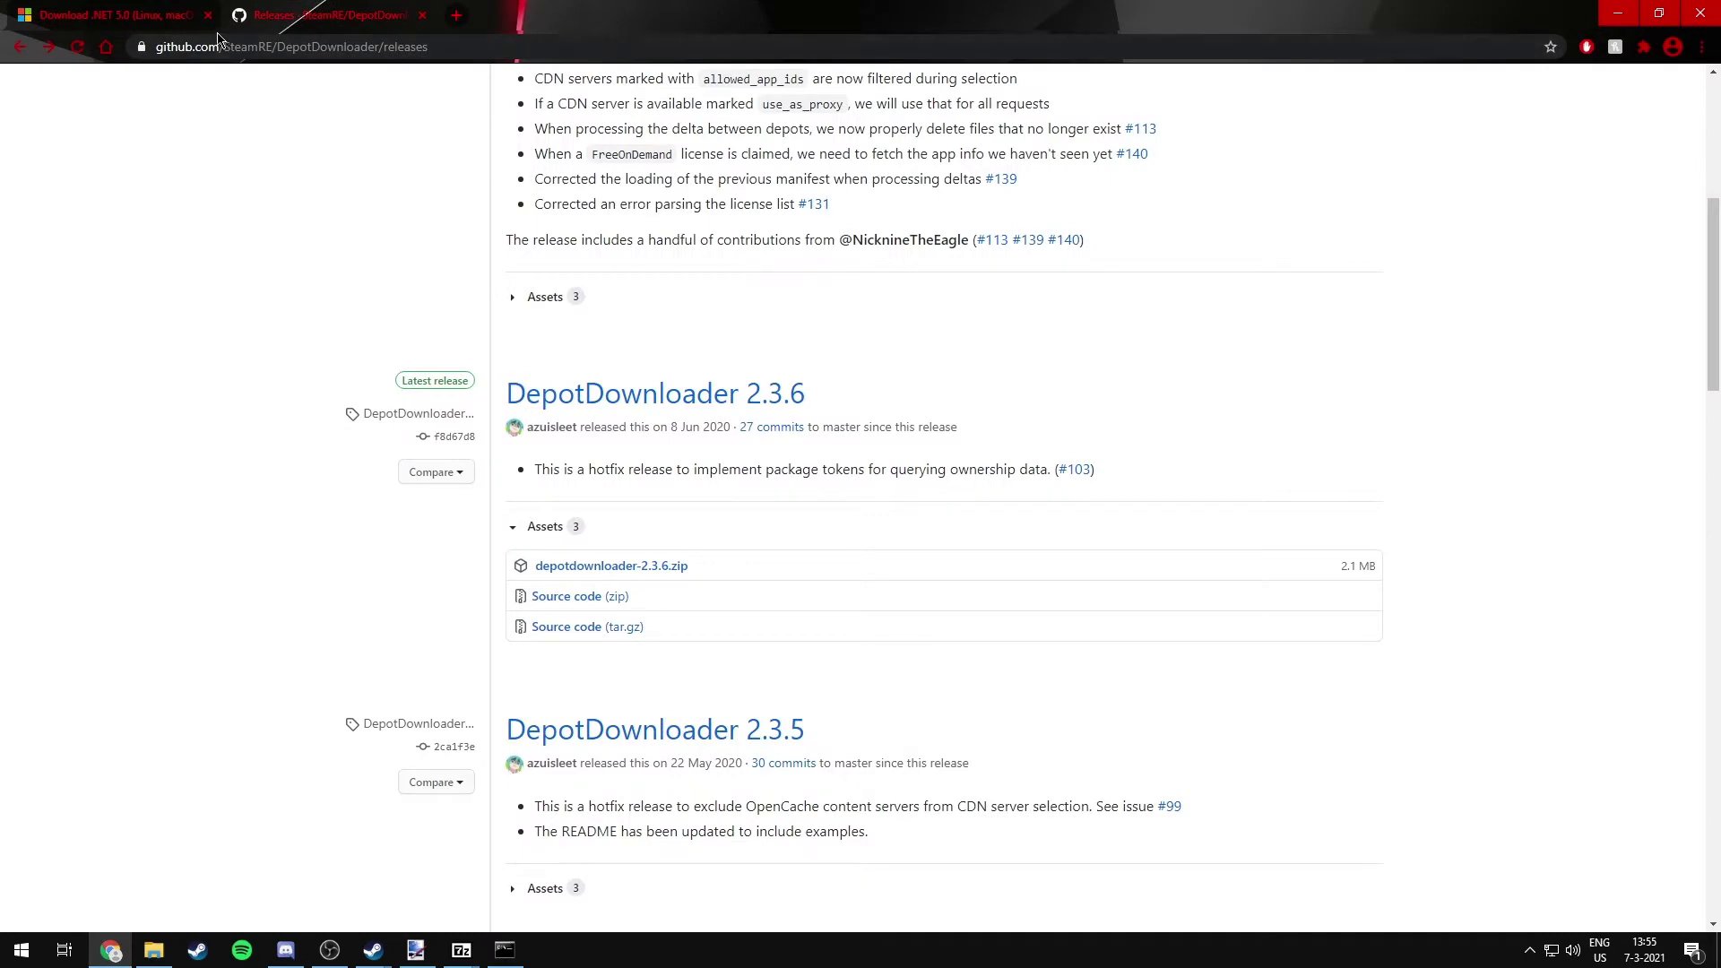
{"action": "left_click", "coordinate": [456, 15]}
{"action": "type", "text": "s"}
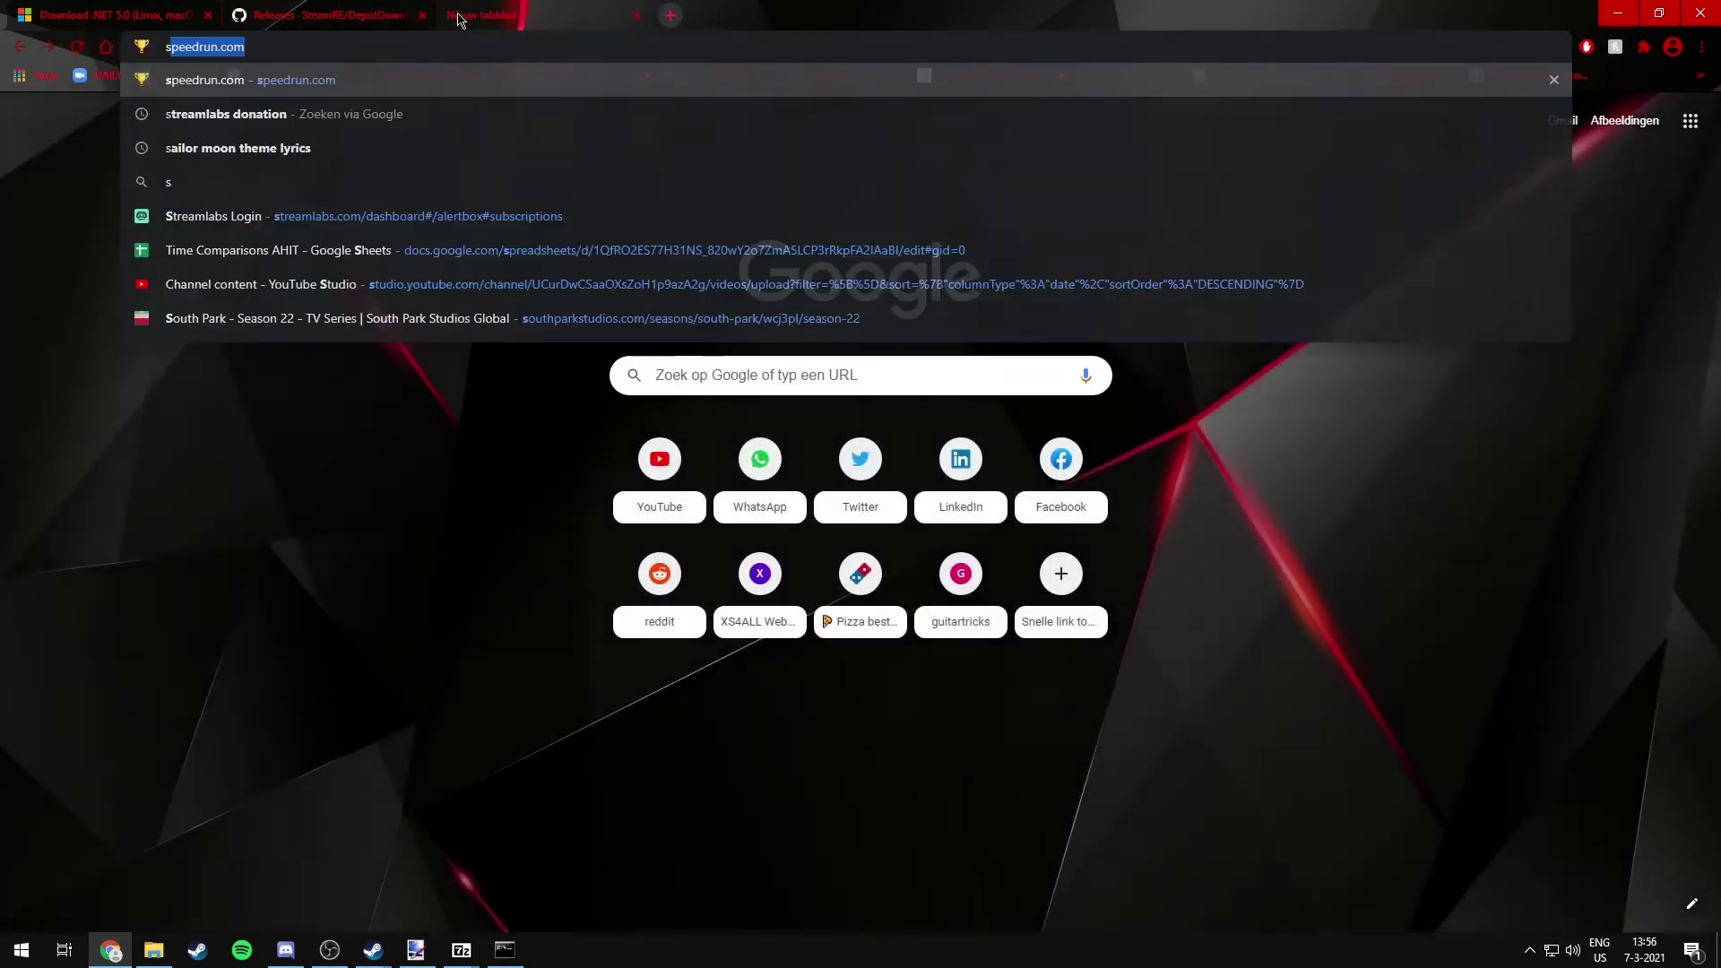
{"action": "type", "text": "peedrun"}
{"action": "key", "text": "Return"}
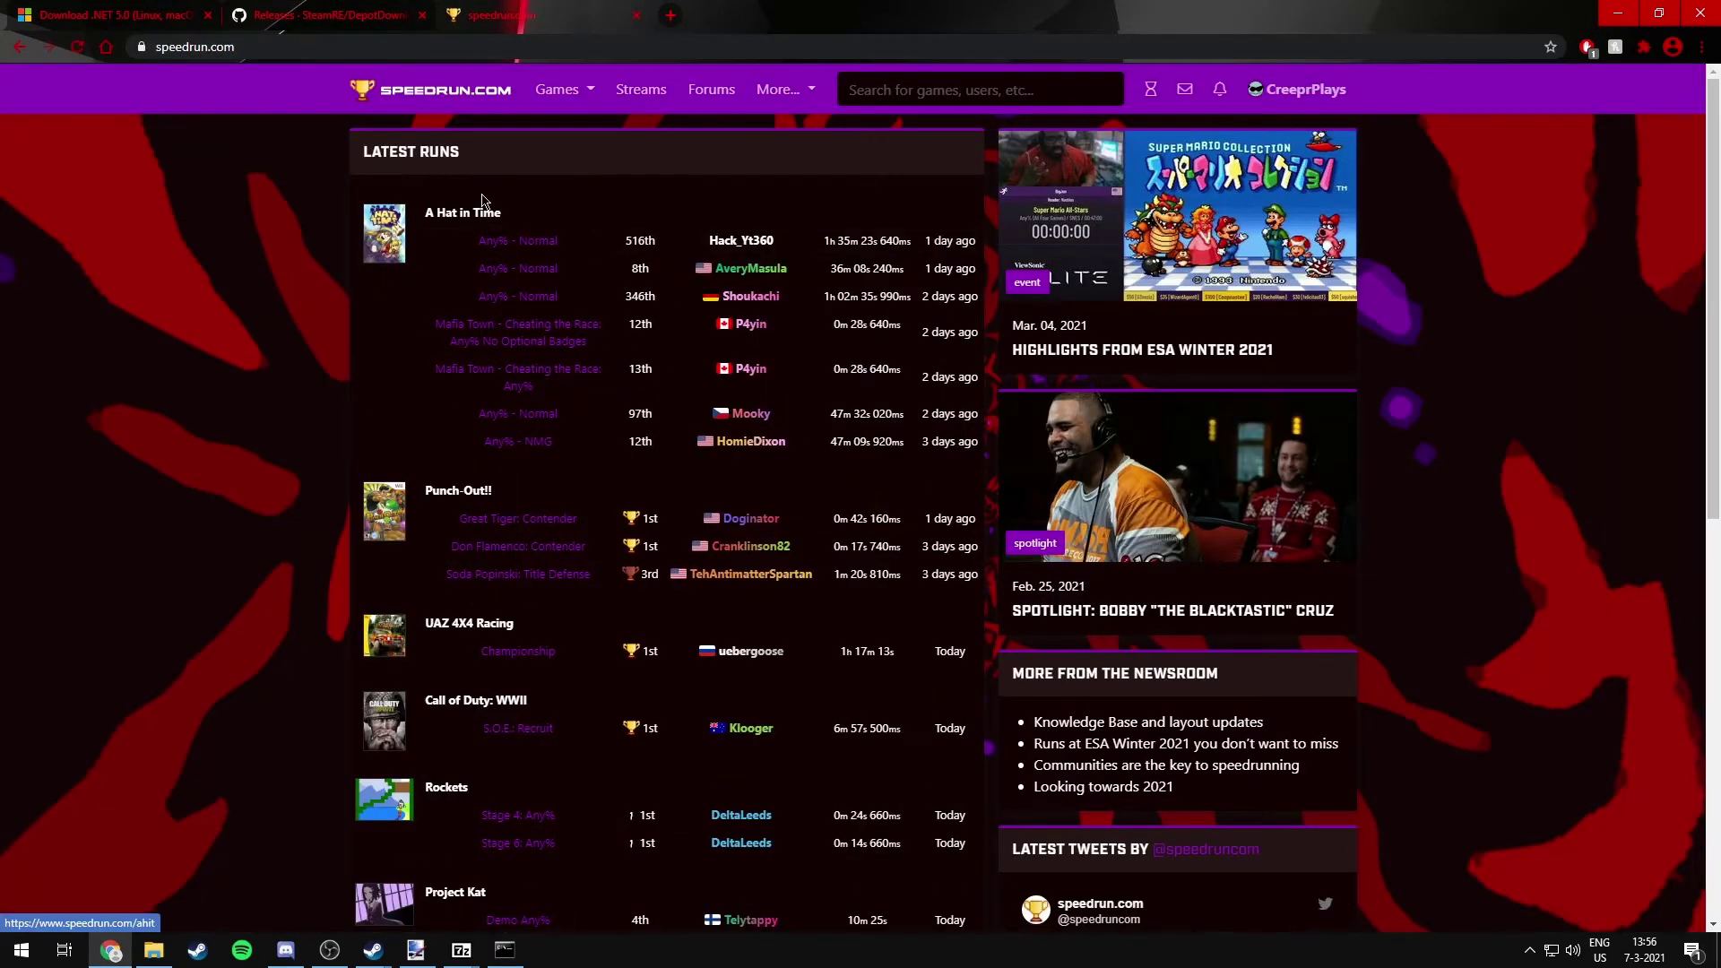
{"action": "left_click", "coordinate": [462, 215]}
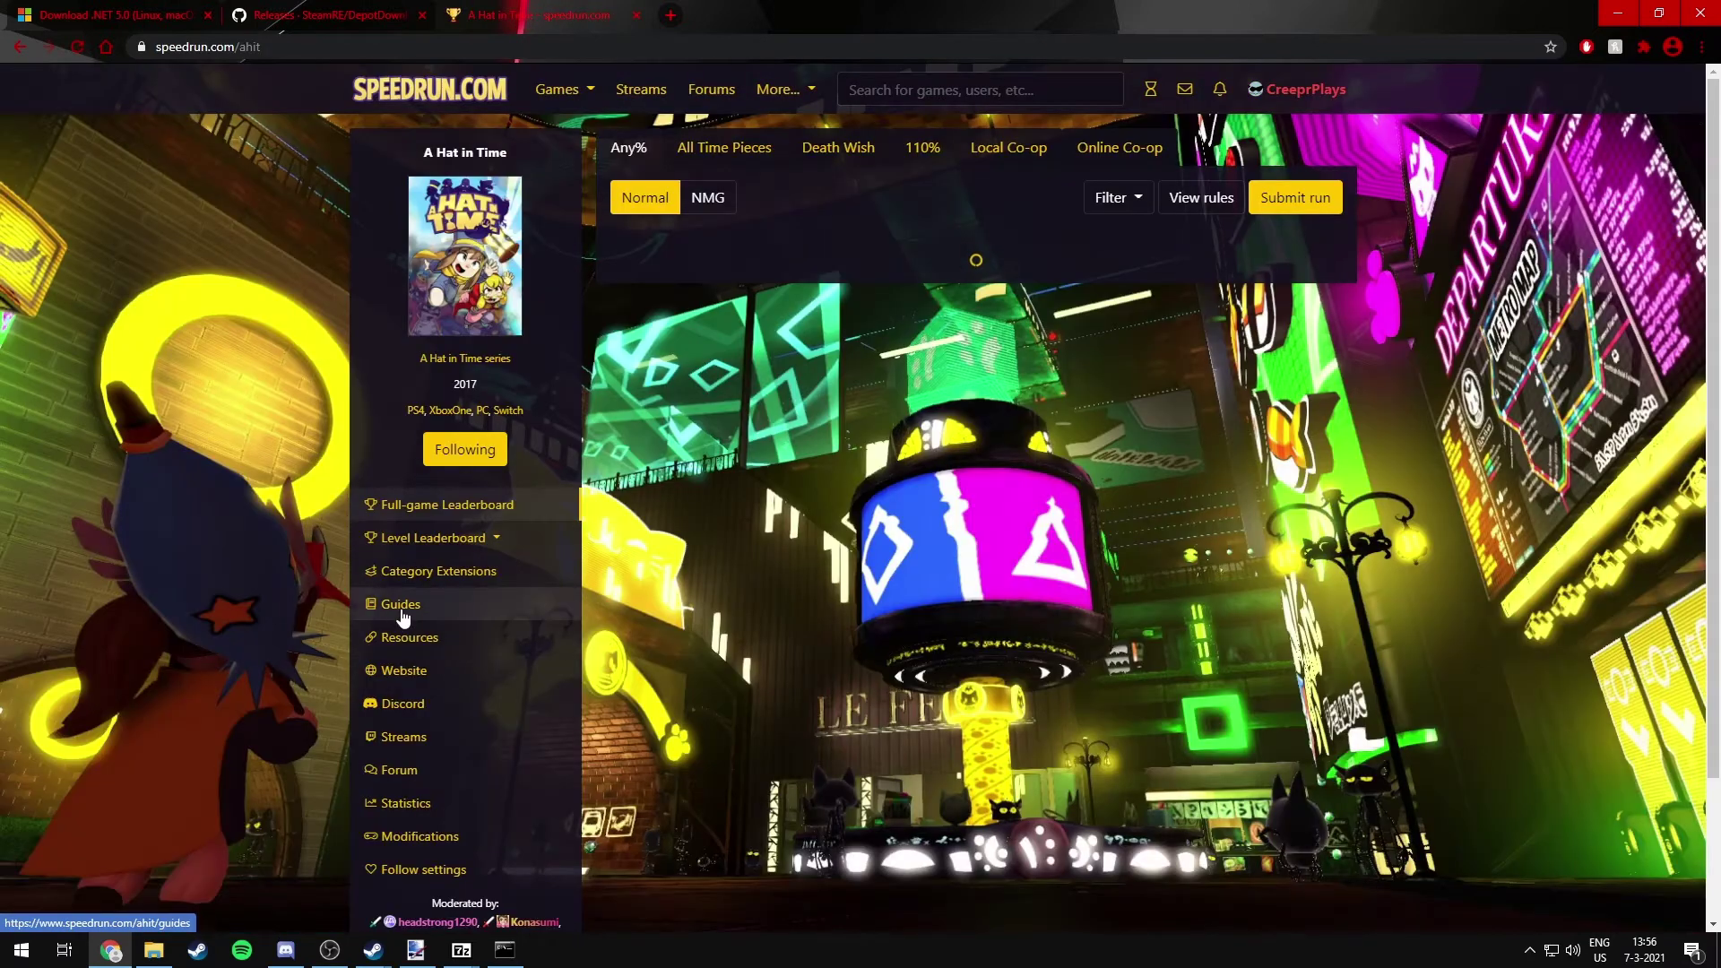
{"action": "left_click", "coordinate": [428, 607]}
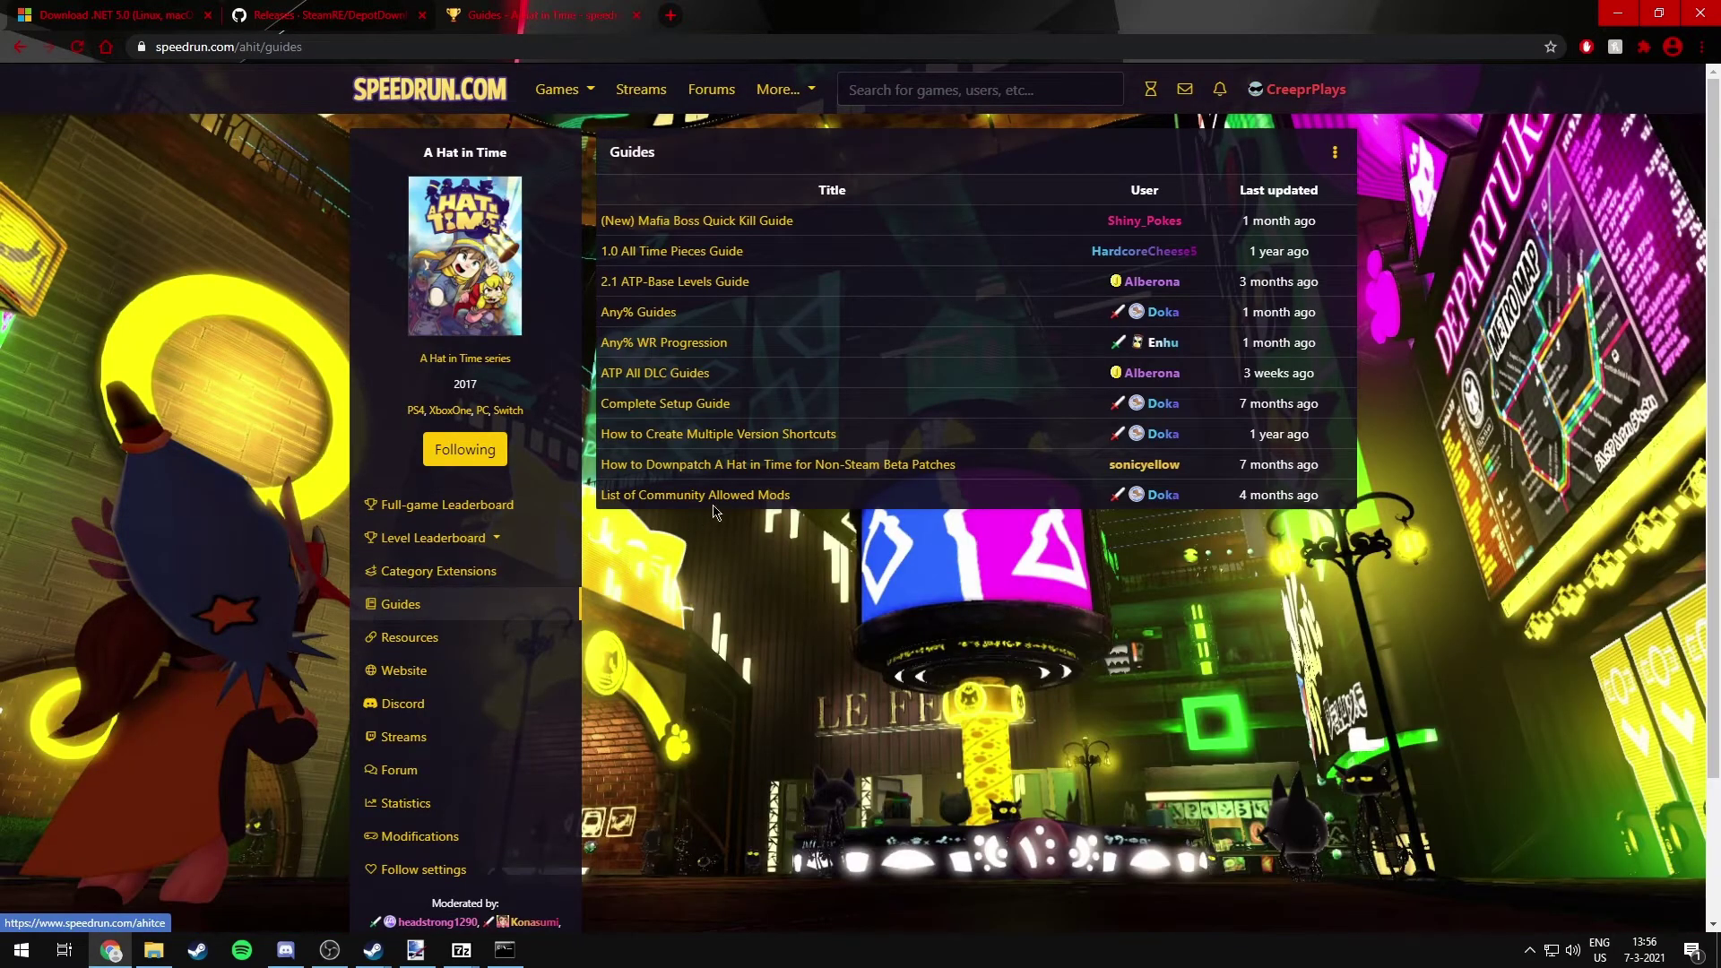
{"action": "left_click", "coordinate": [727, 465]}
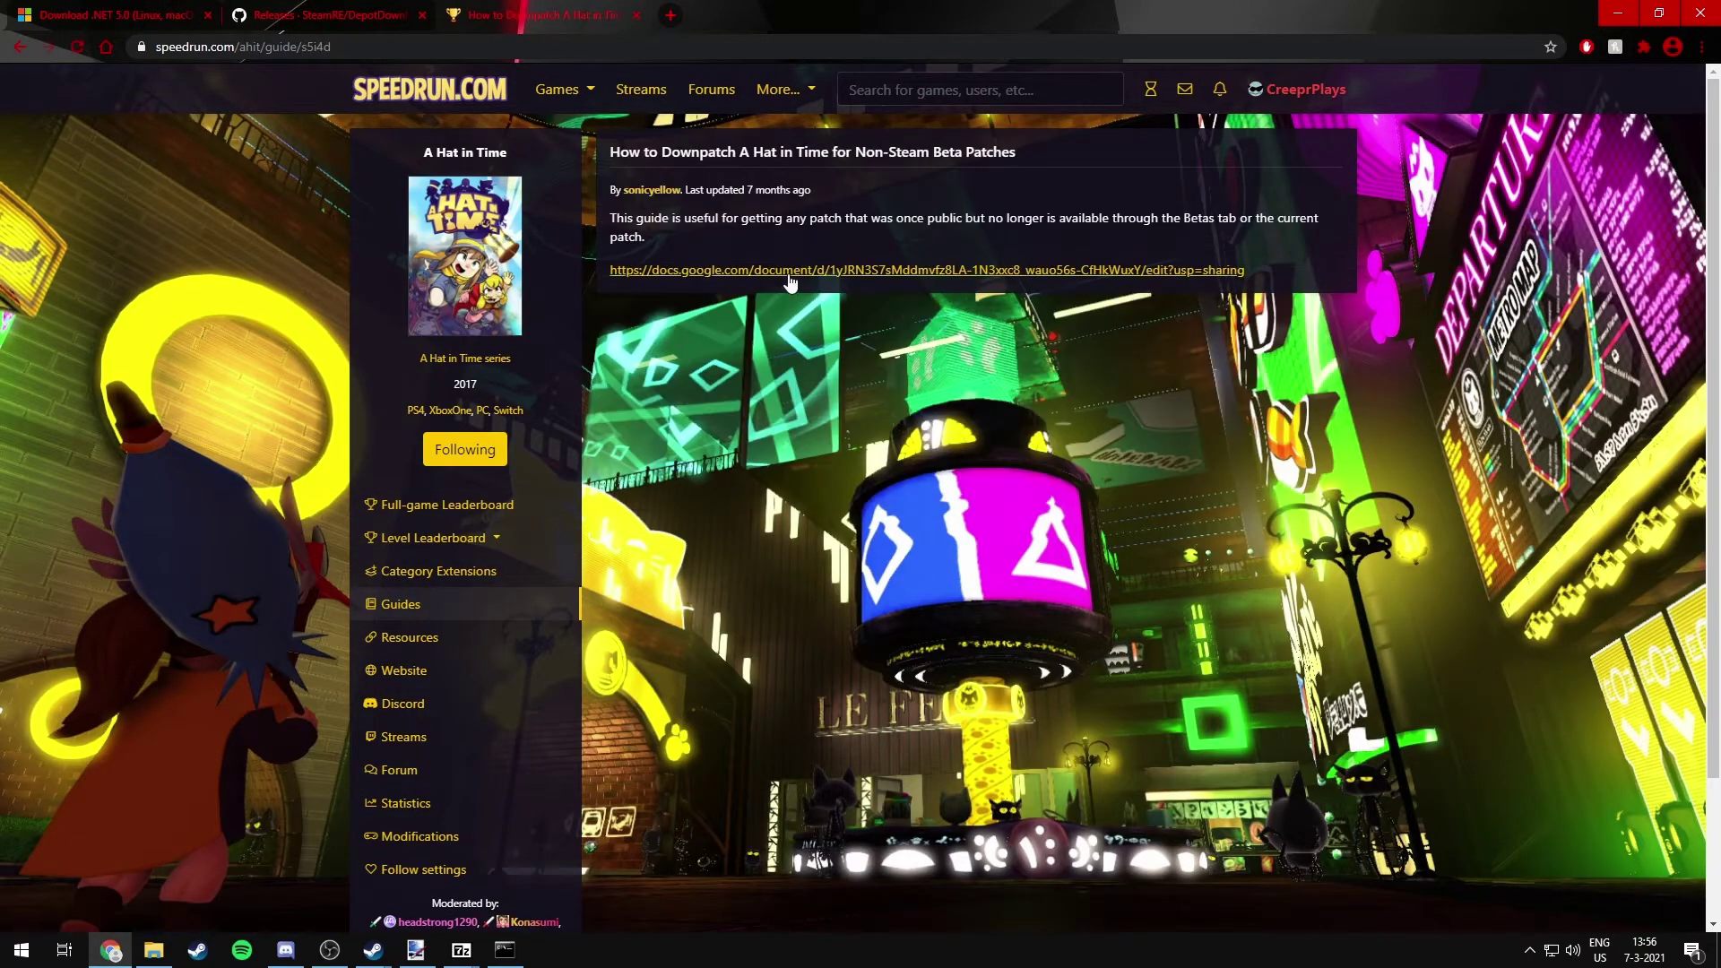
{"action": "left_click", "coordinate": [791, 270]}
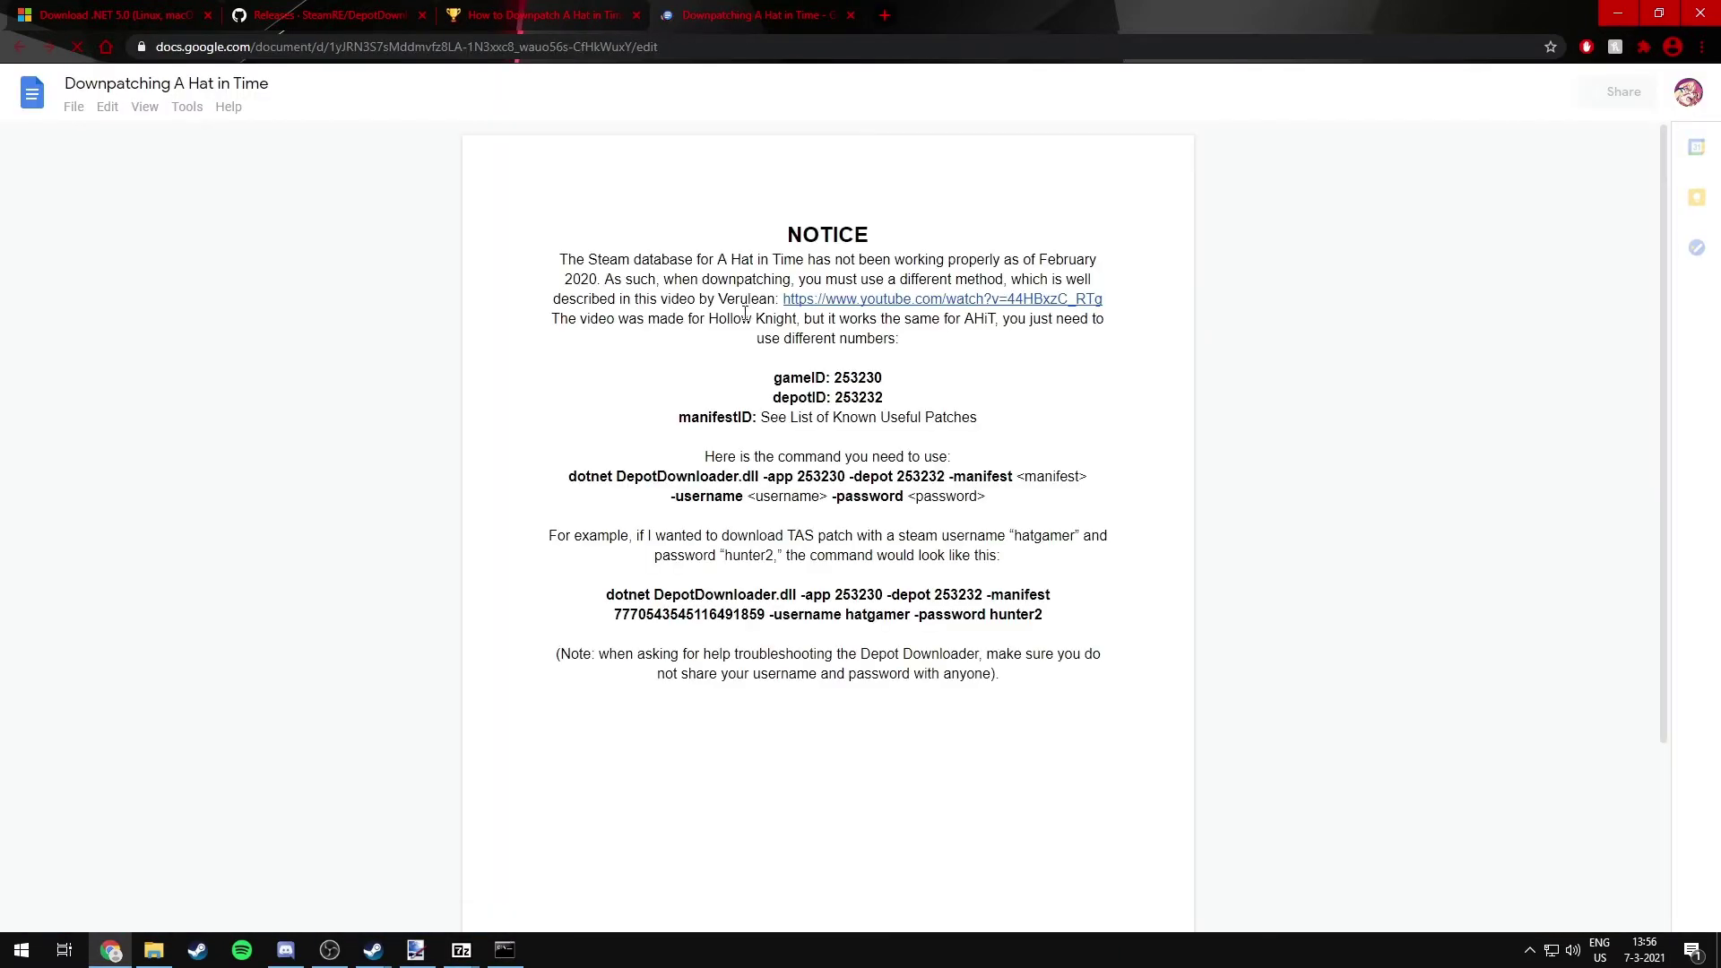
{"action": "scroll", "coordinate": [773, 443], "scroll_direction": "down", "scroll_amount": 10}
{"action": "scroll", "coordinate": [791, 577], "scroll_direction": "down", "scroll_amount": 10}
{"action": "scroll", "coordinate": [792, 577], "scroll_direction": "down", "scroll_amount": 4}
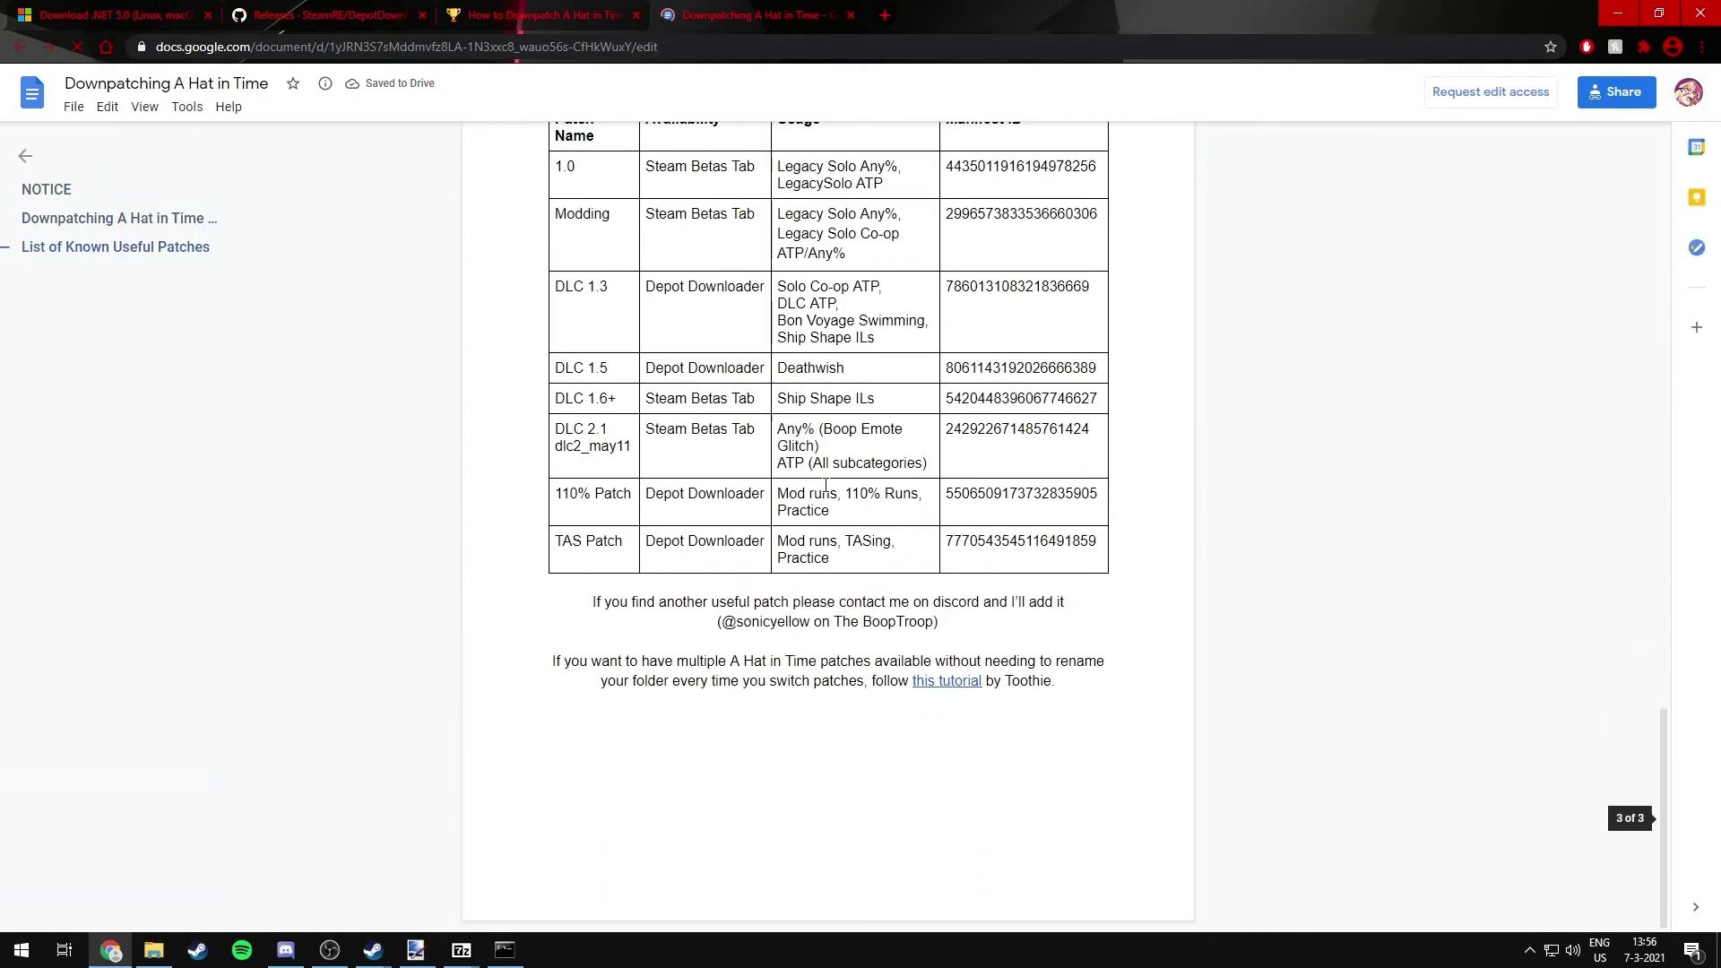
{"action": "scroll", "coordinate": [792, 576], "scroll_direction": "up", "scroll_amount": 1}
{"action": "left_click_drag", "start_coordinate": [1098, 726], "coordinate": [569, 353]}
{"action": "left_click", "coordinate": [504, 395]}
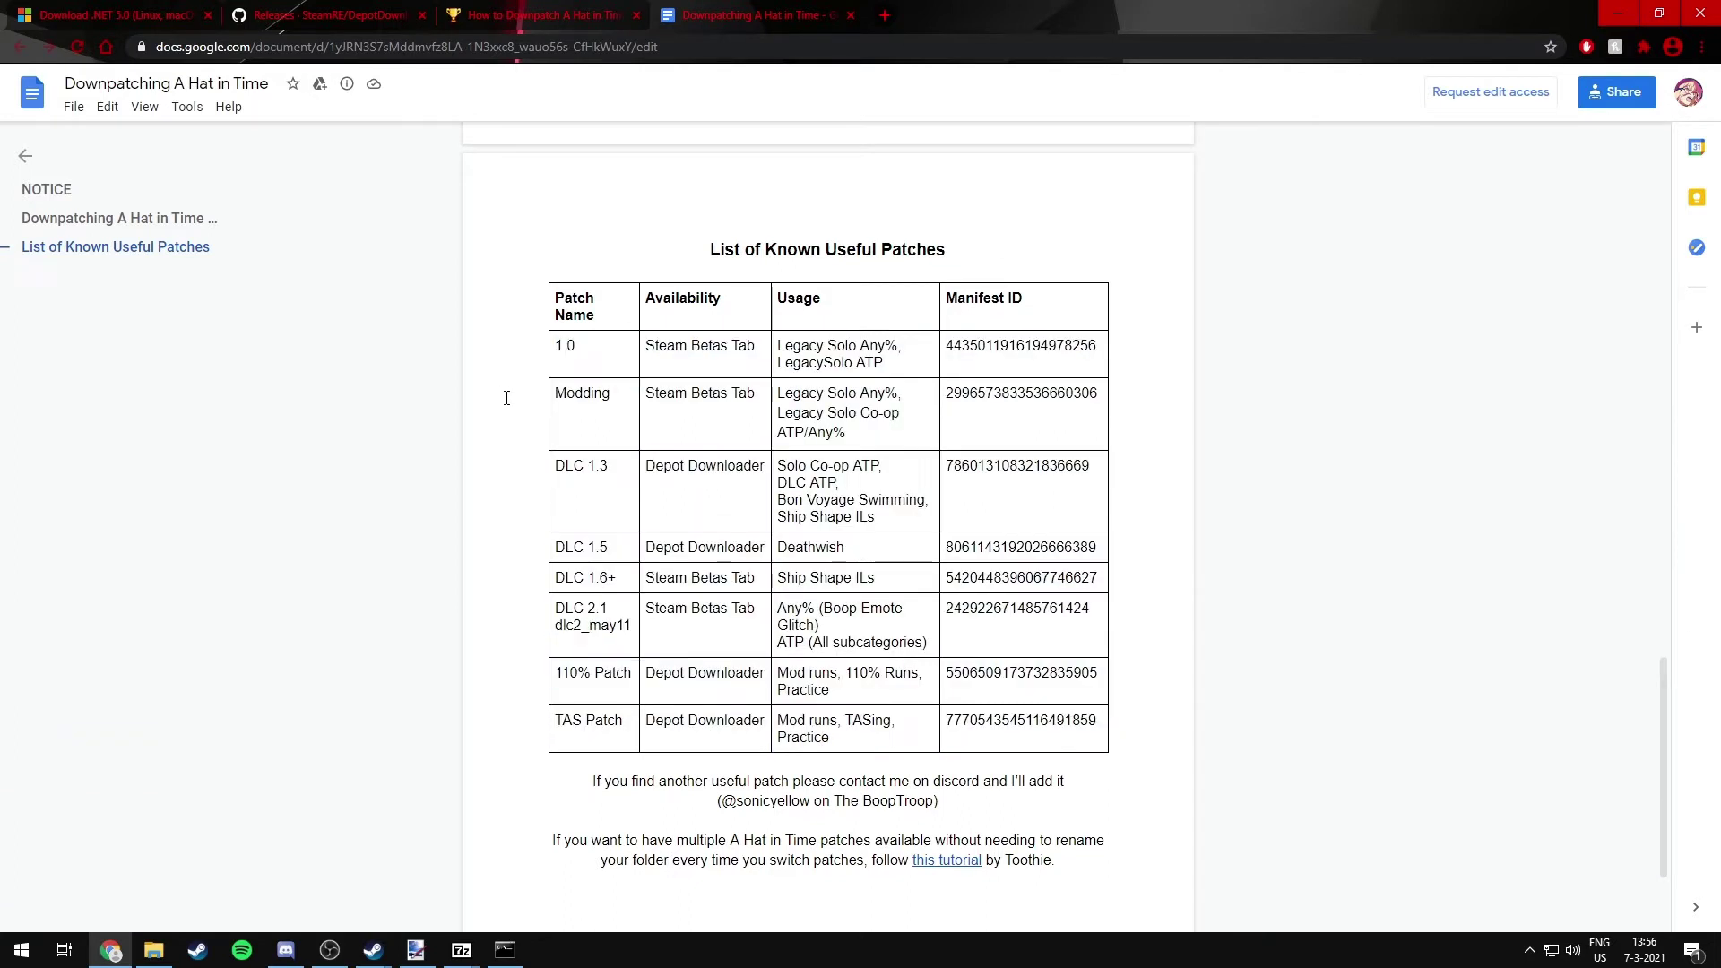
{"action": "left_click_drag", "start_coordinate": [558, 673], "coordinate": [802, 672]}
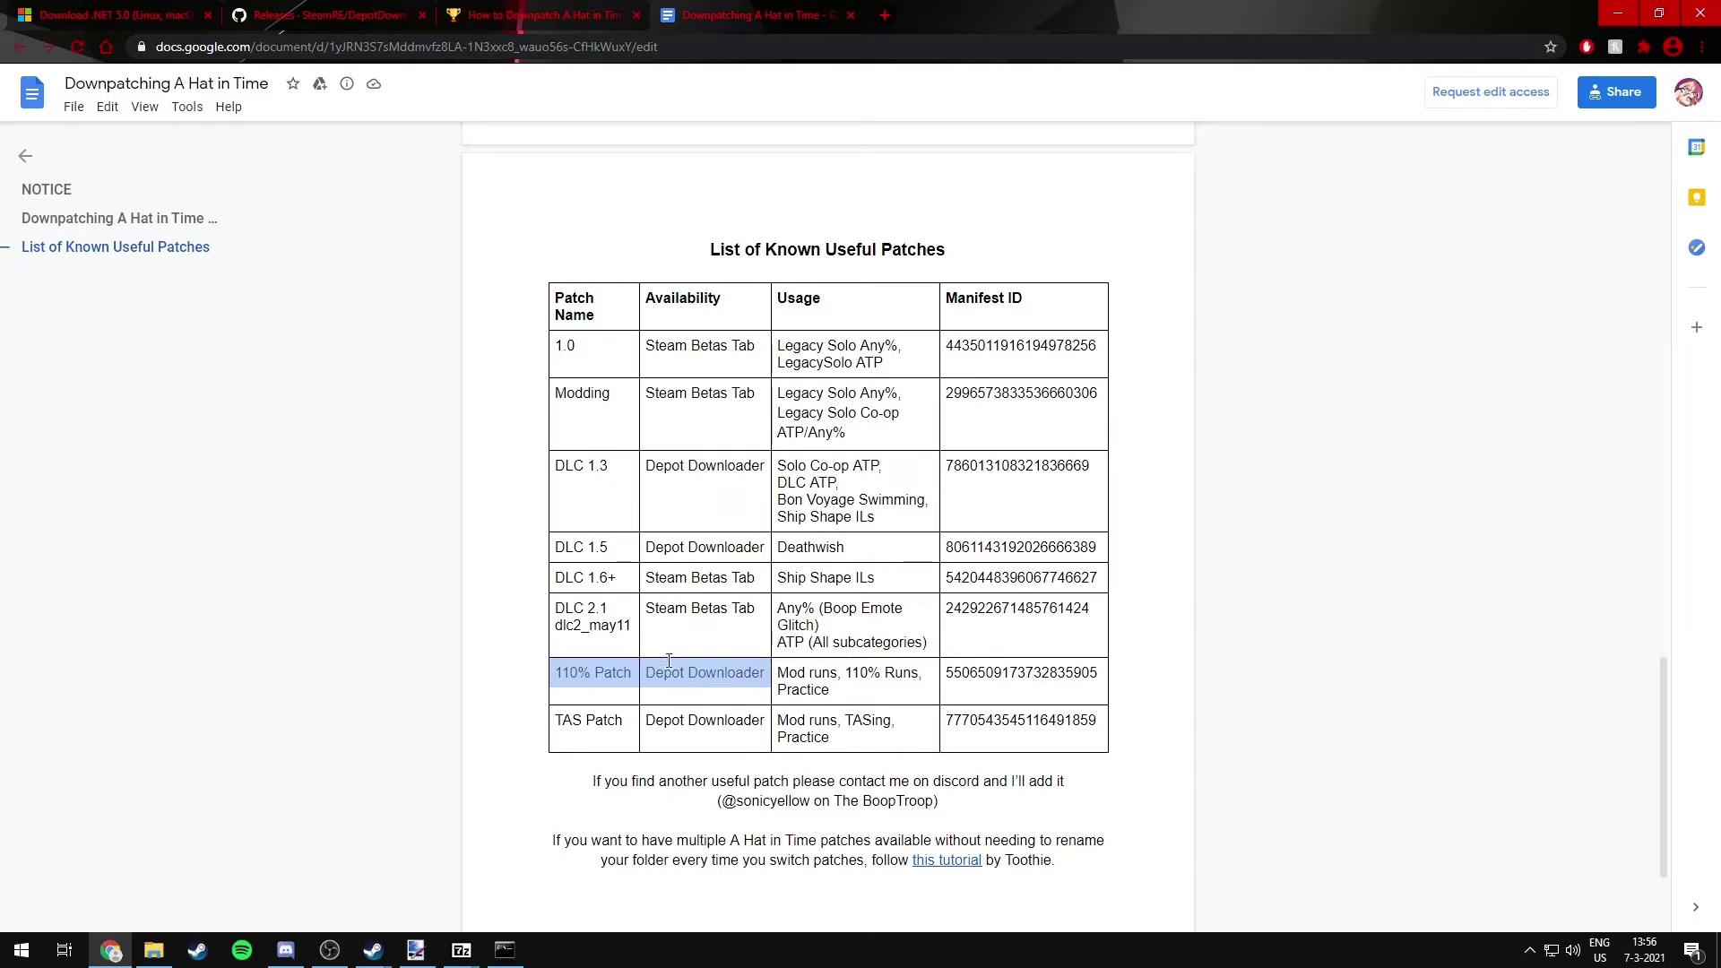
{"action": "left_click_drag", "start_coordinate": [873, 672], "coordinate": [1102, 676]}
{"action": "left_click", "coordinate": [1052, 682]}
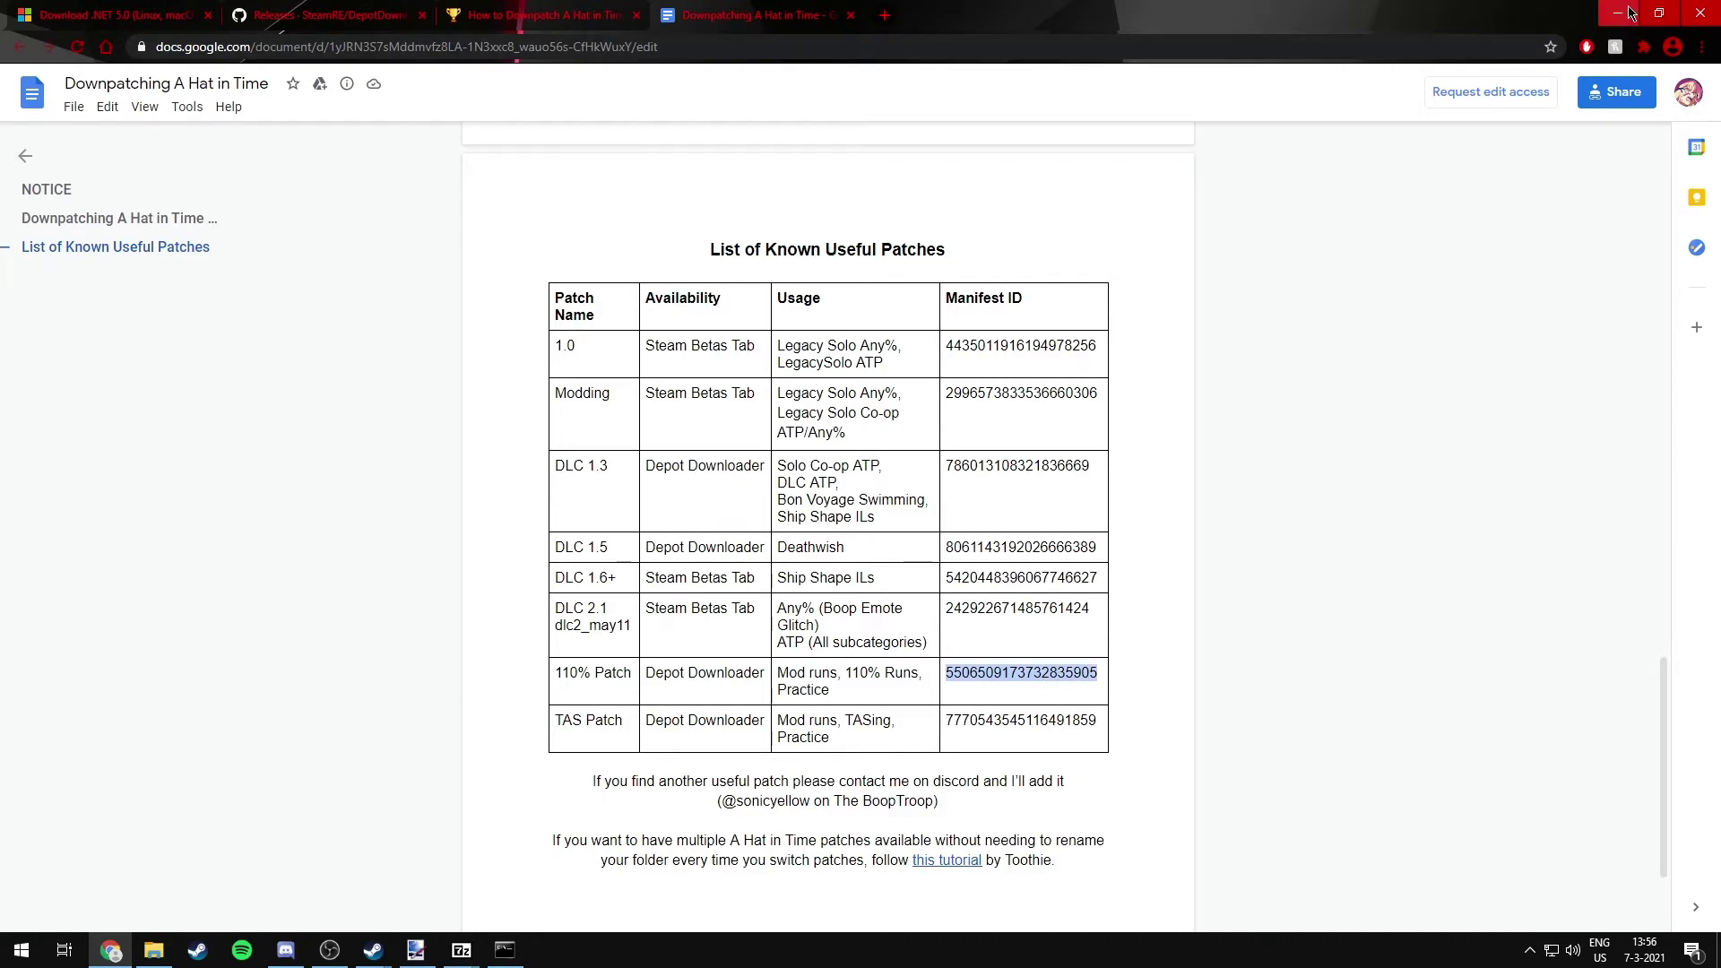
Step: Point out the manifest ID and username placeholder in the console command
{"action": "left_click", "coordinate": [1616, 13]}
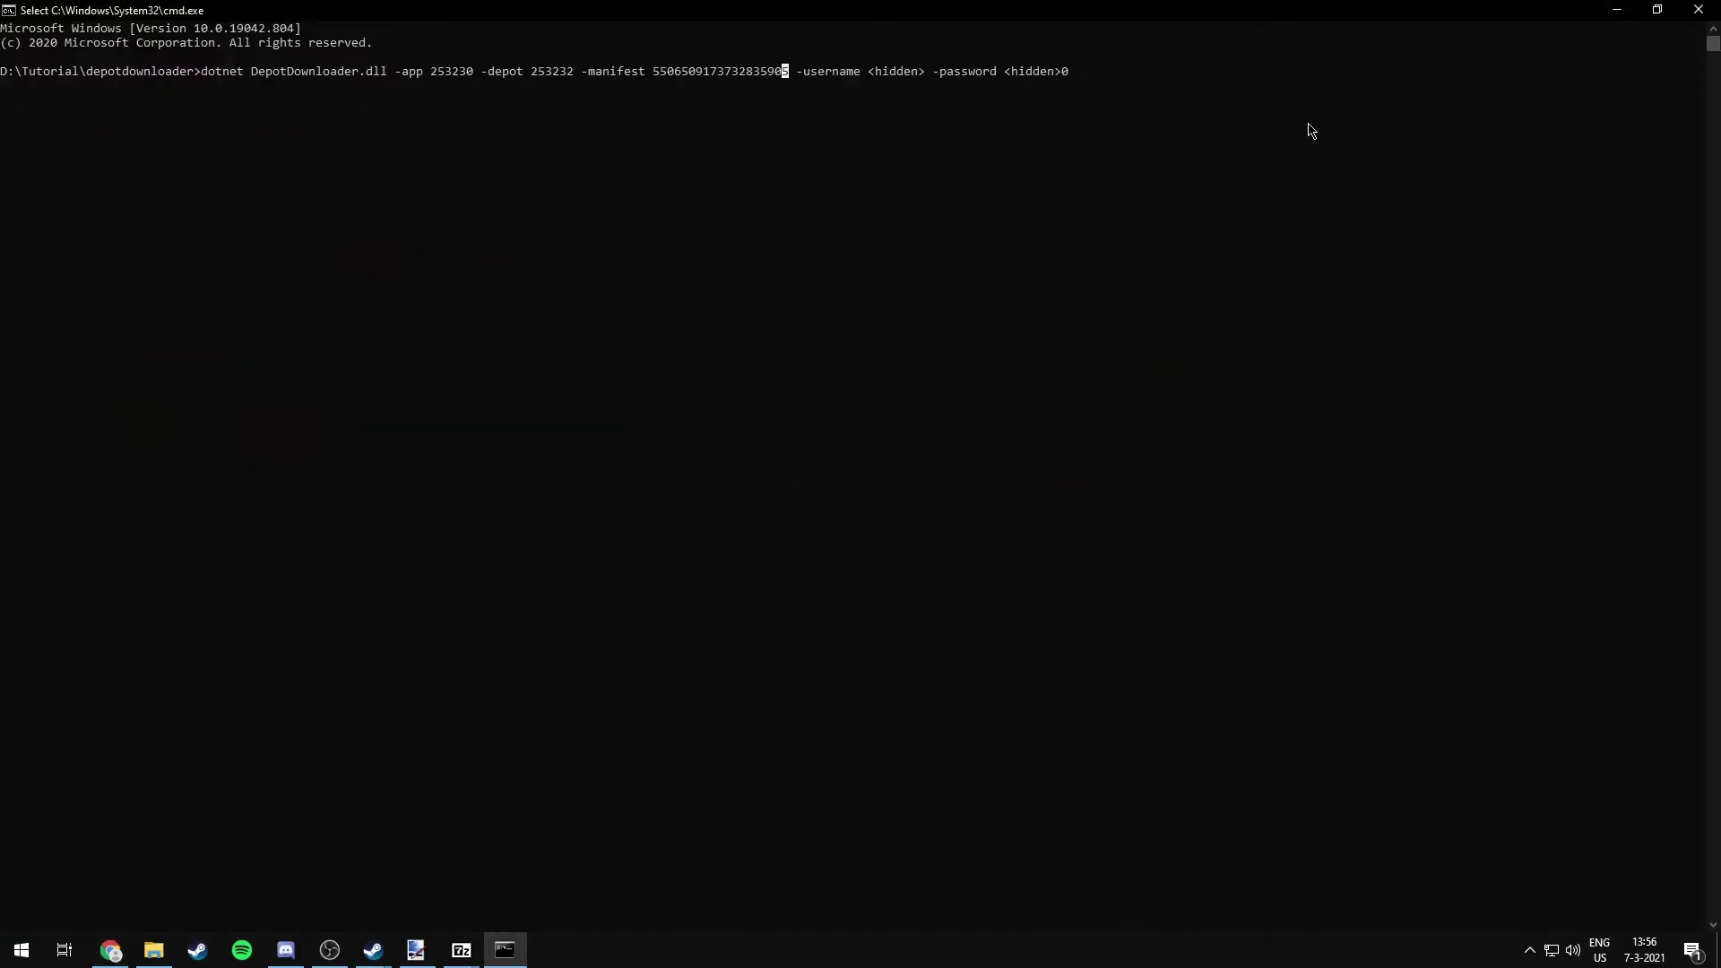
{"action": "left_click", "coordinate": [757, 71]}
{"action": "left_click", "coordinate": [876, 71]}
{"action": "left_click", "coordinate": [1114, 71]}
{"action": "key", "text": "Escape"}
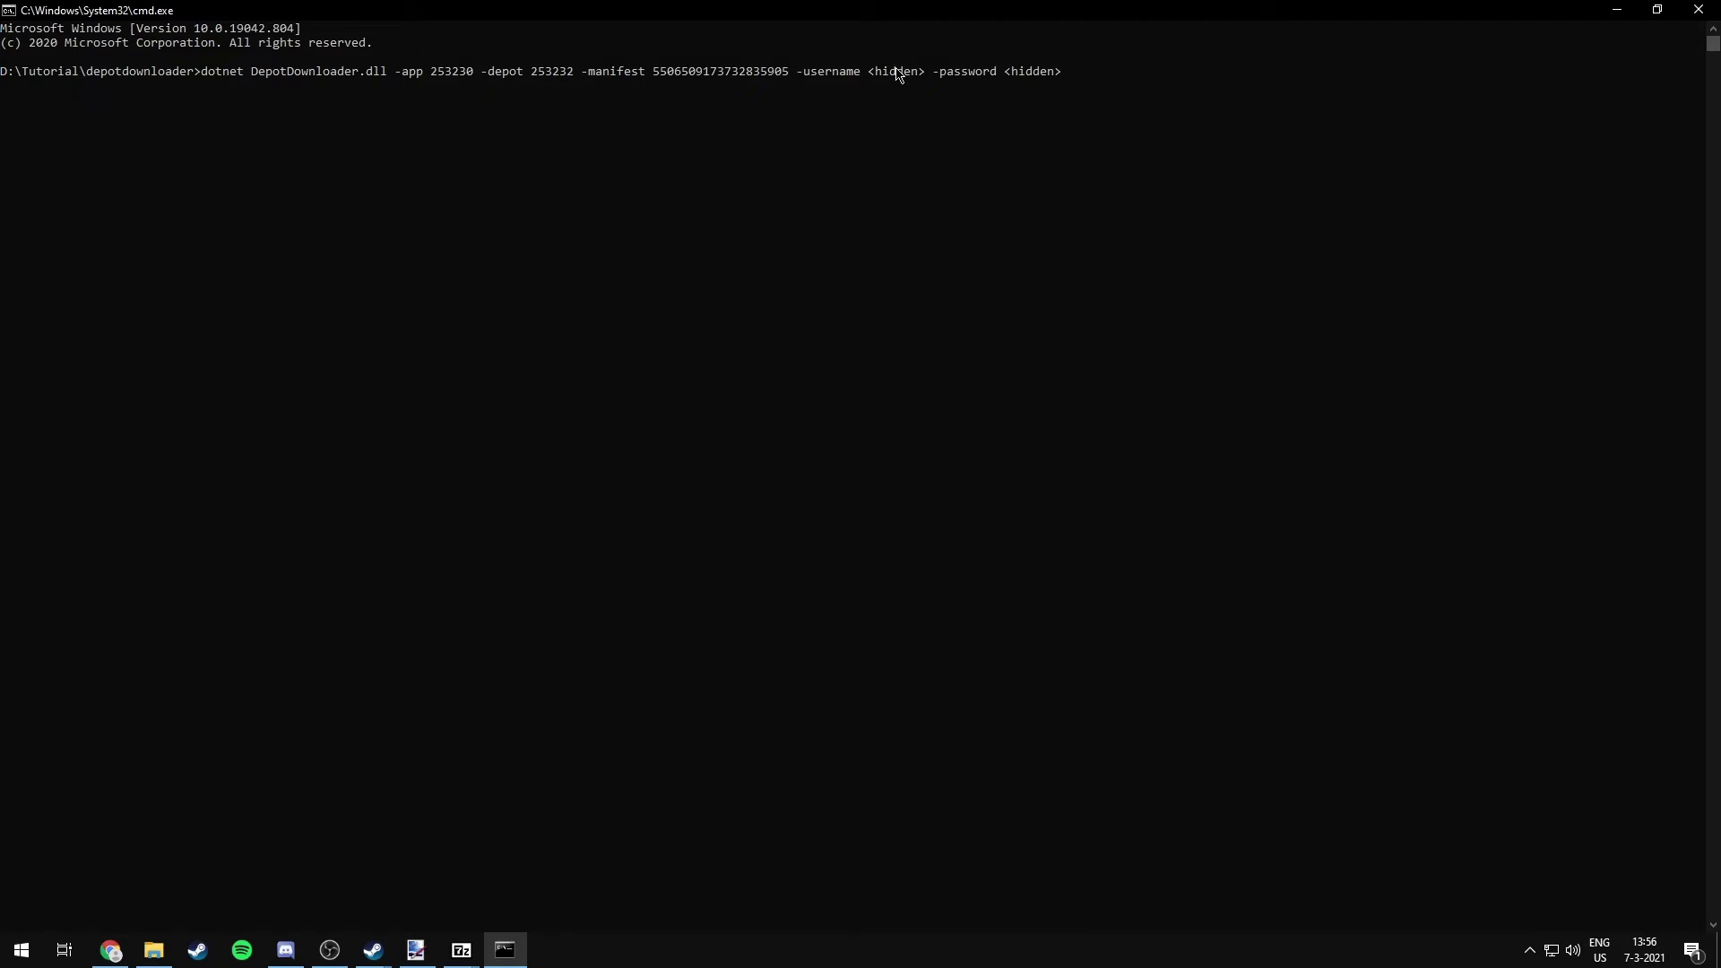
Step: Highlight the username and password placeholders, then run the DepotDownloader command
{"action": "left_click_drag", "start_coordinate": [867, 71], "coordinate": [1064, 78]}
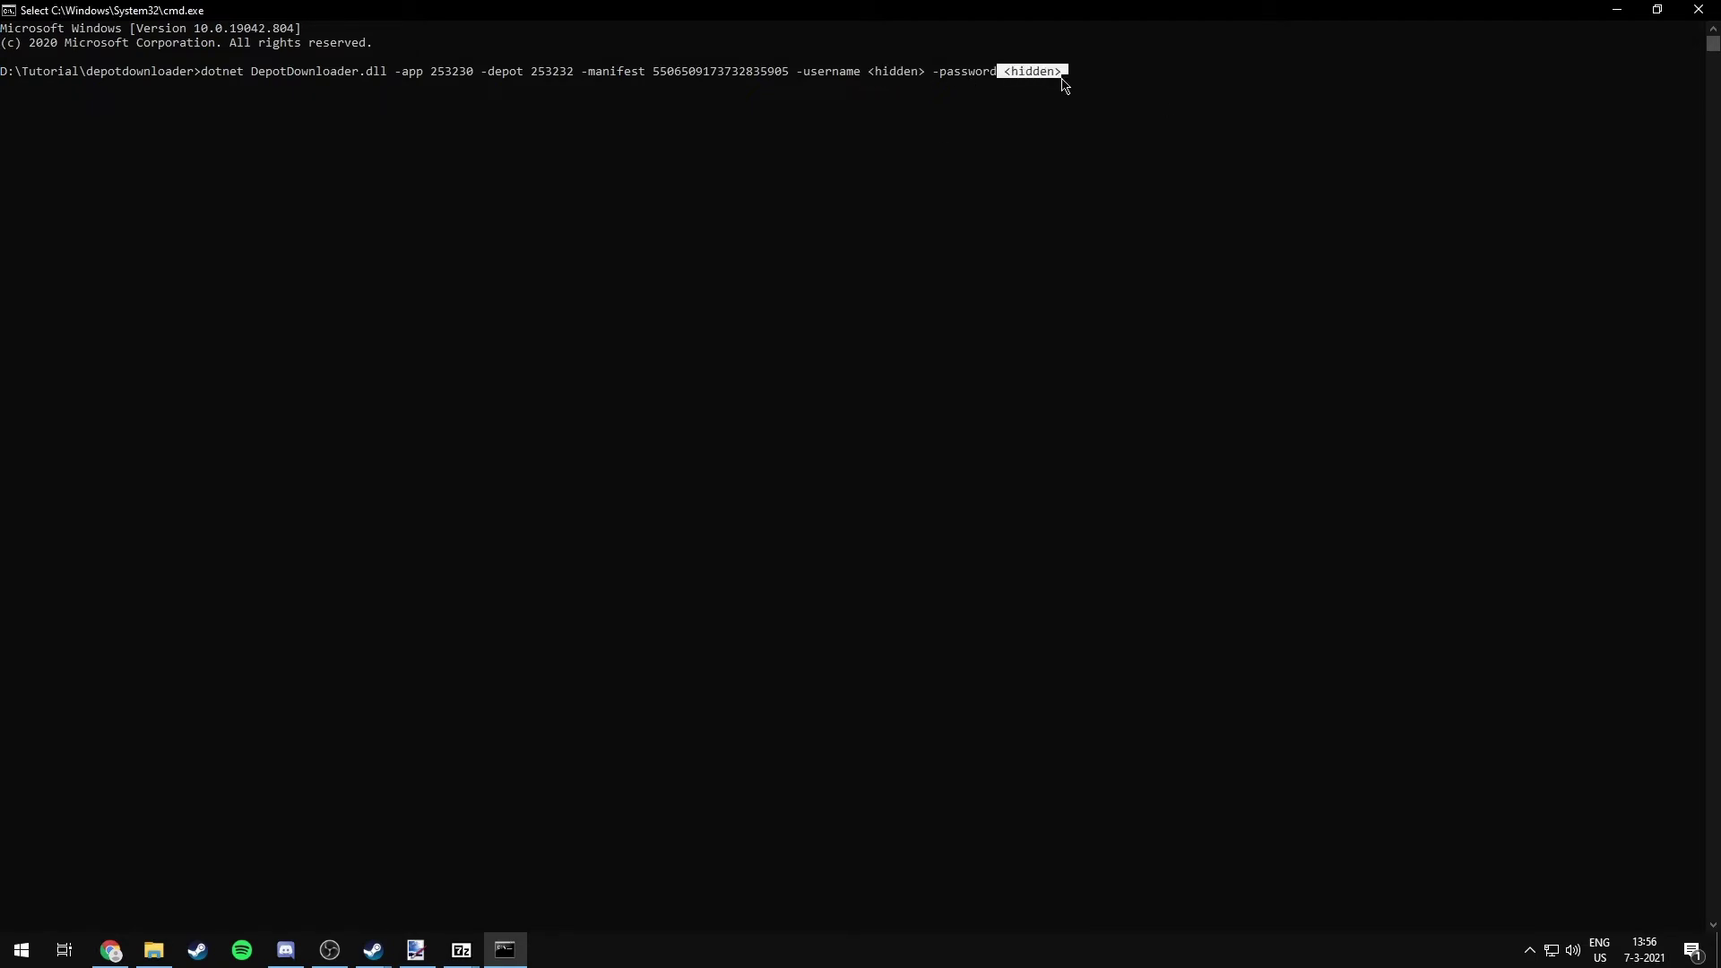
{"action": "left_click", "coordinate": [1042, 70]}
{"action": "left_click_drag", "start_coordinate": [871, 75], "coordinate": [922, 76]}
{"action": "left_click", "coordinate": [921, 73]}
{"action": "left_click", "coordinate": [1077, 71]}
{"action": "left_click", "coordinate": [1065, 73]}
{"action": "key", "text": "Escape"}
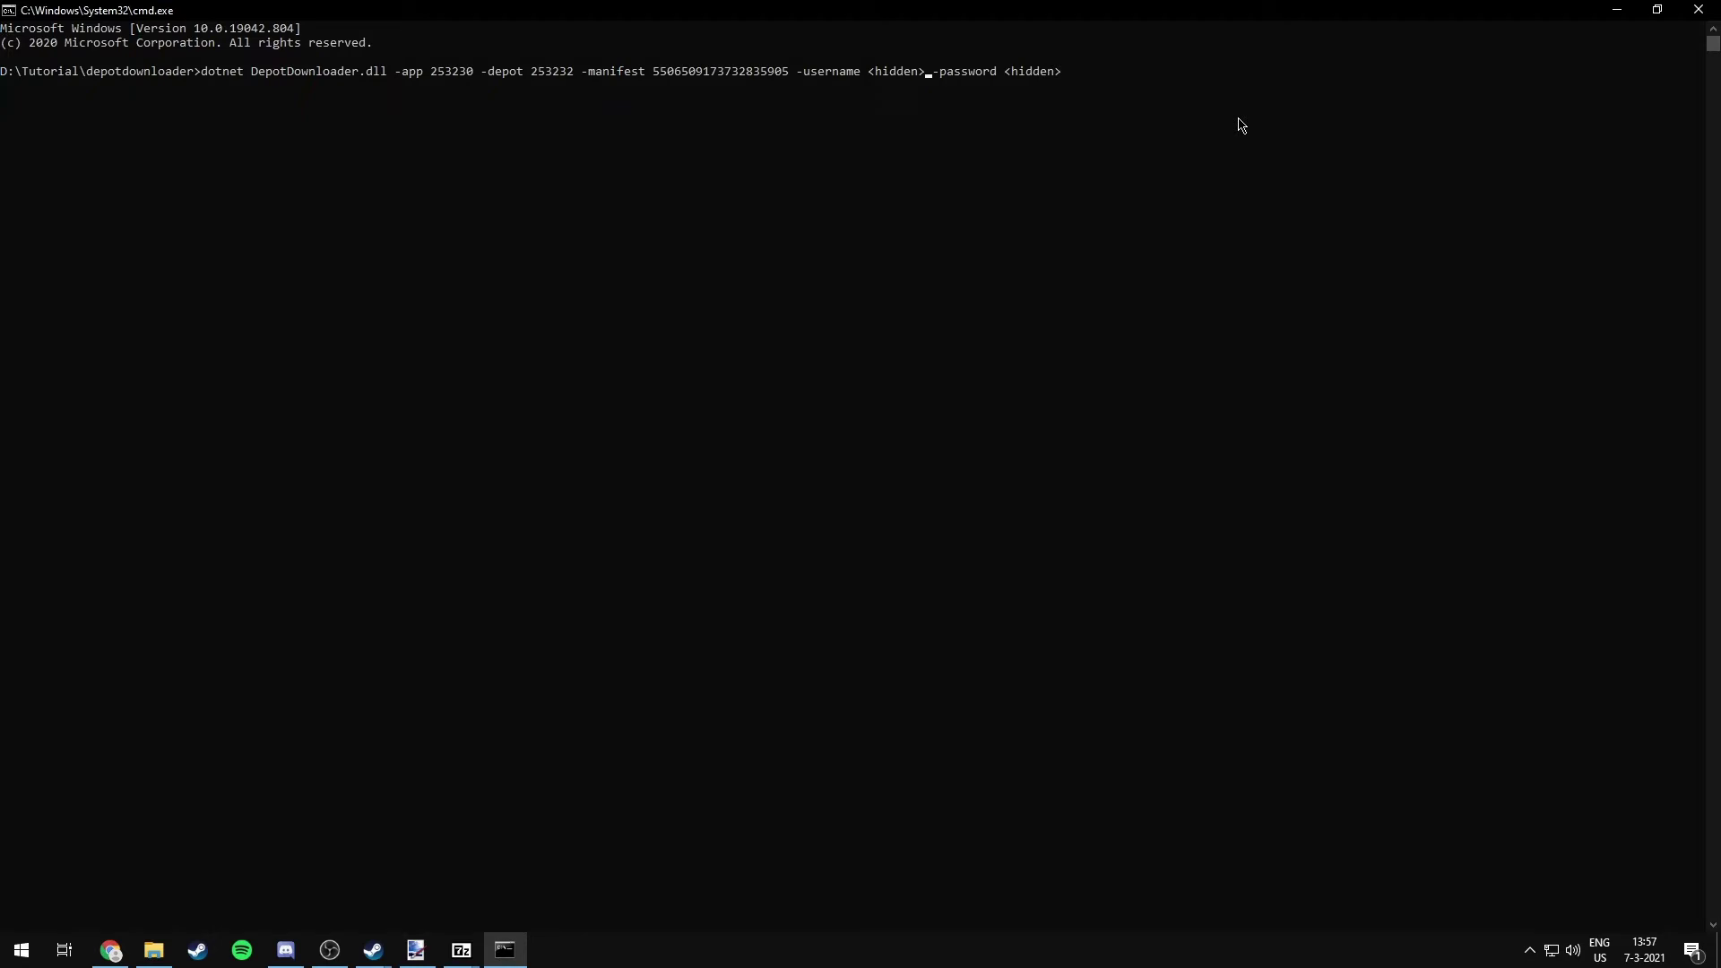
{"action": "key", "text": "Return"}
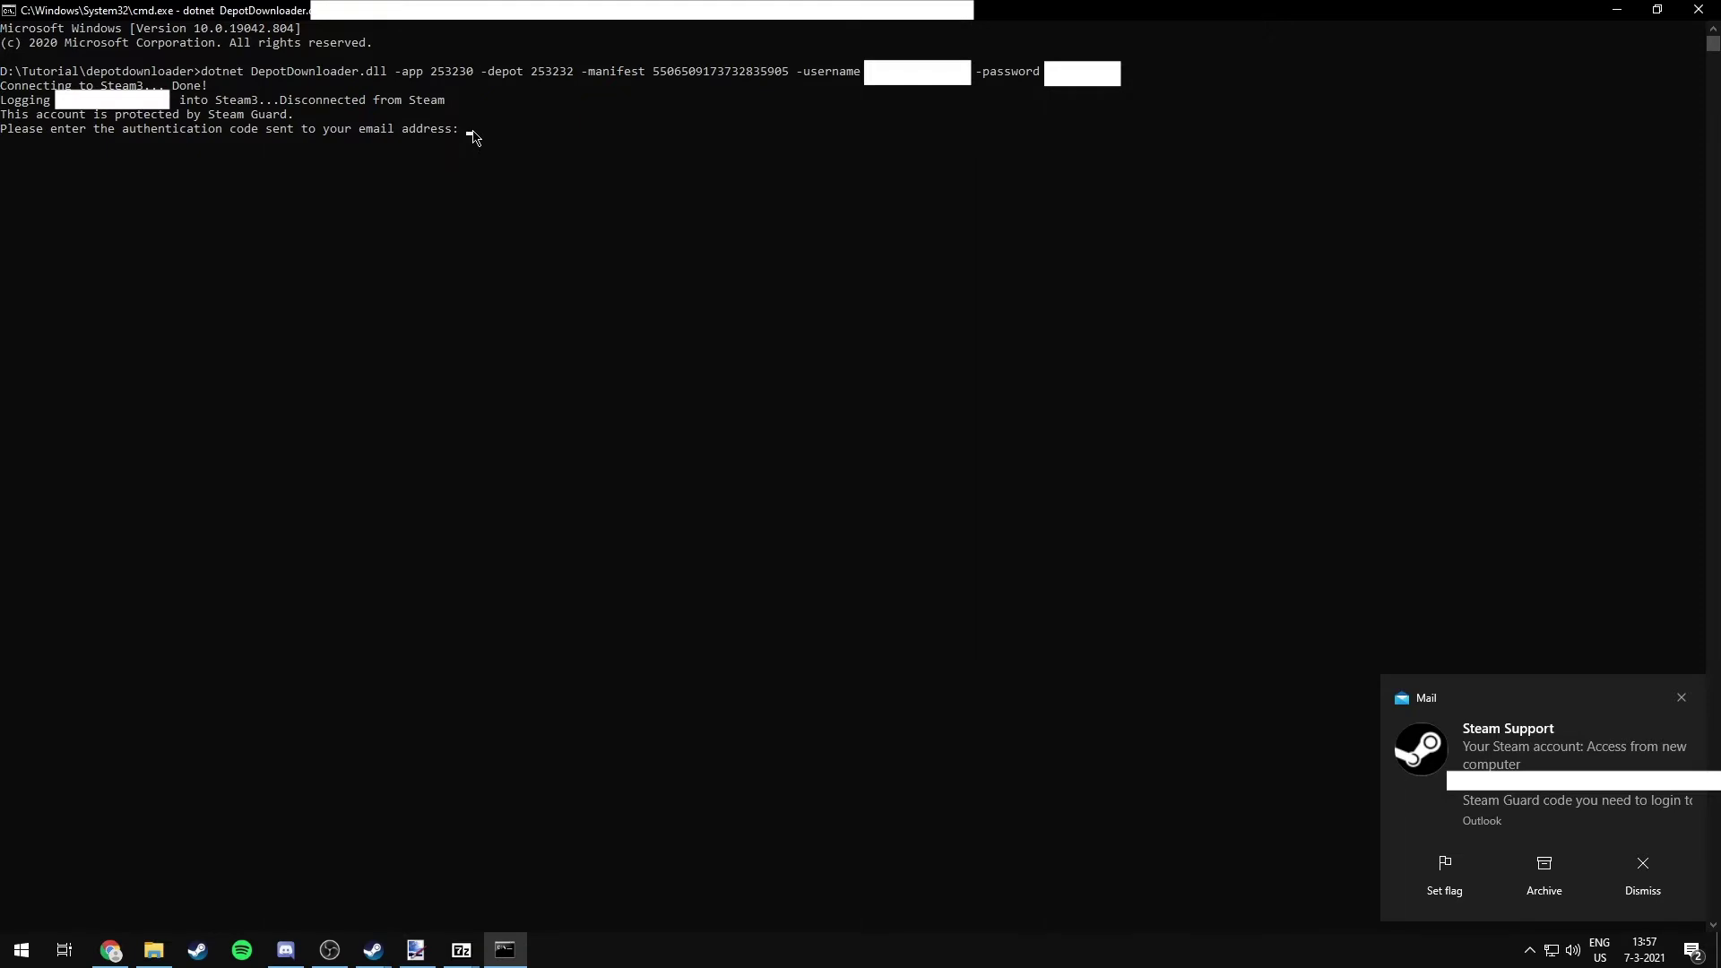
Step: Submit the Steam Guard email code so depot 253232 downloads into a 7.30 GB depots folder
{"action": "left_click", "coordinate": [472, 132]}
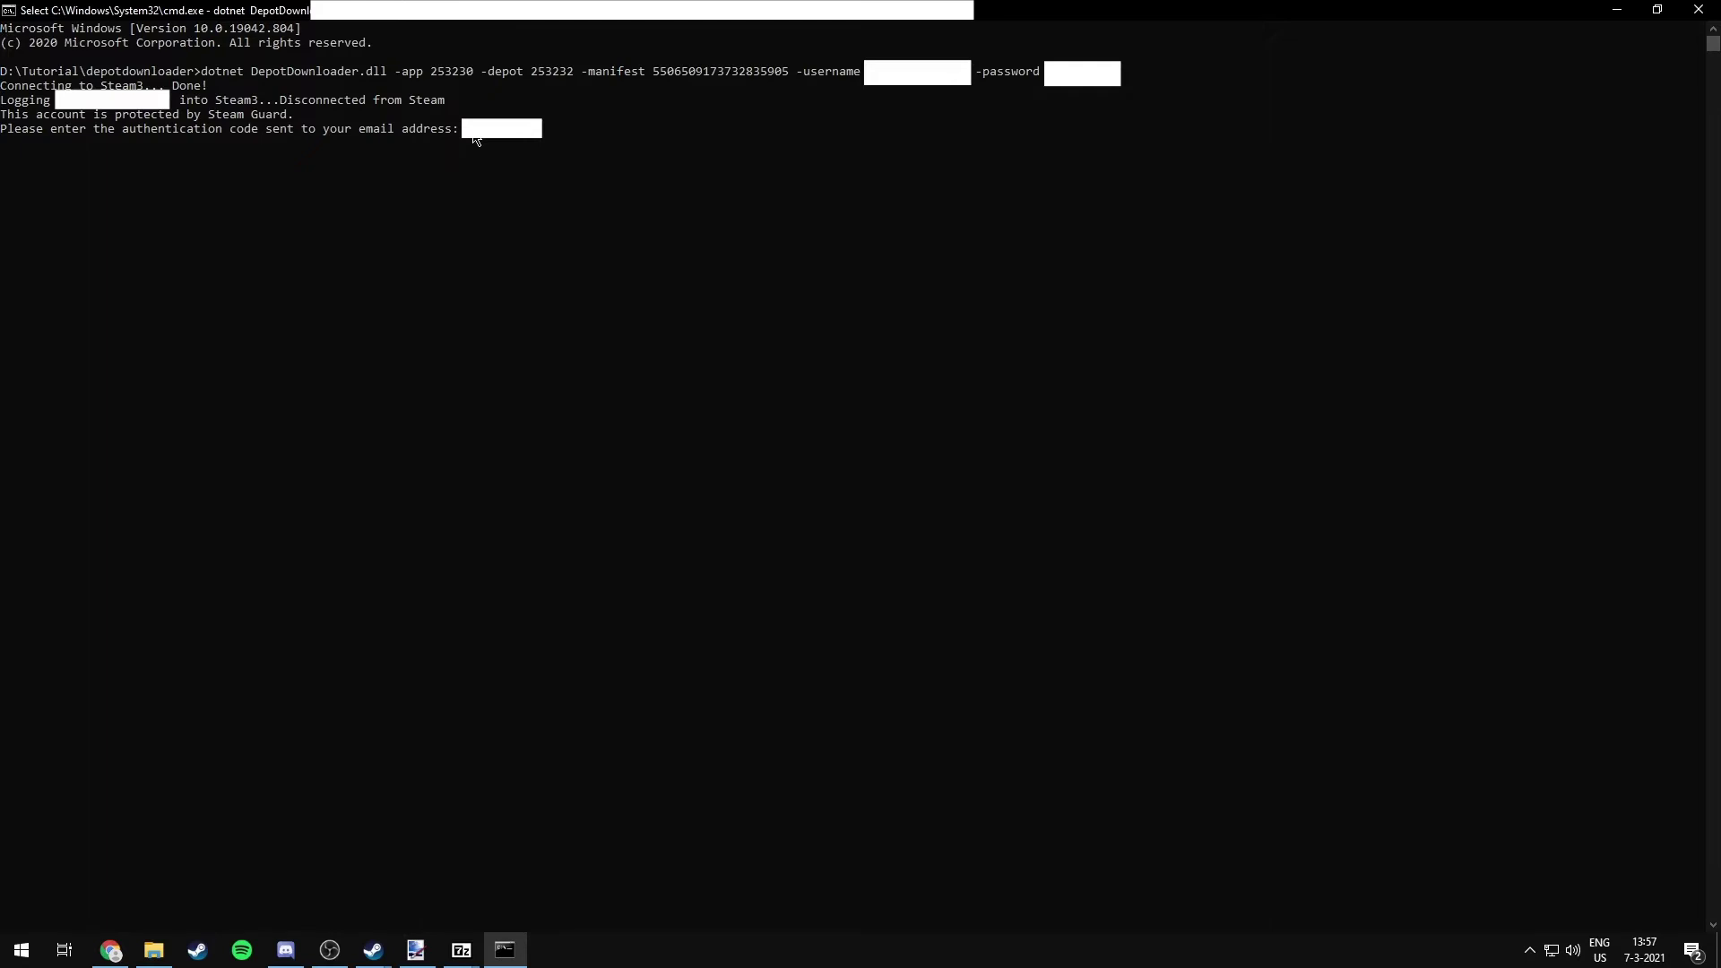
{"action": "key", "text": "Escape"}
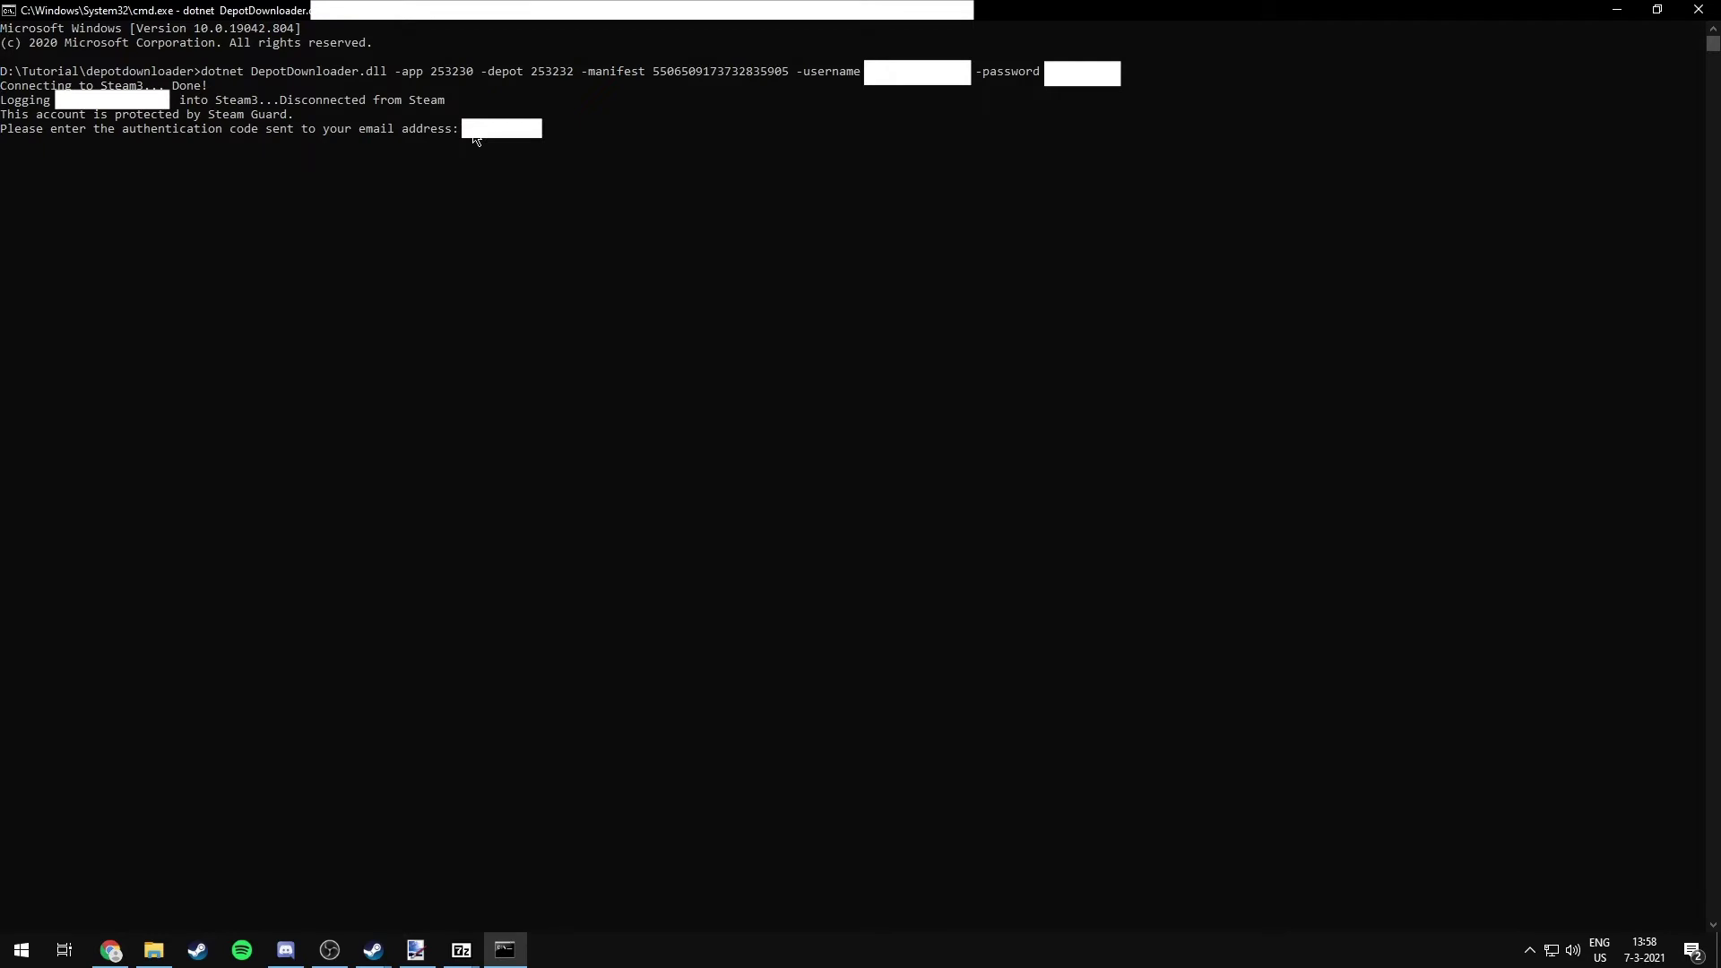
{"action": "key", "text": "Return"}
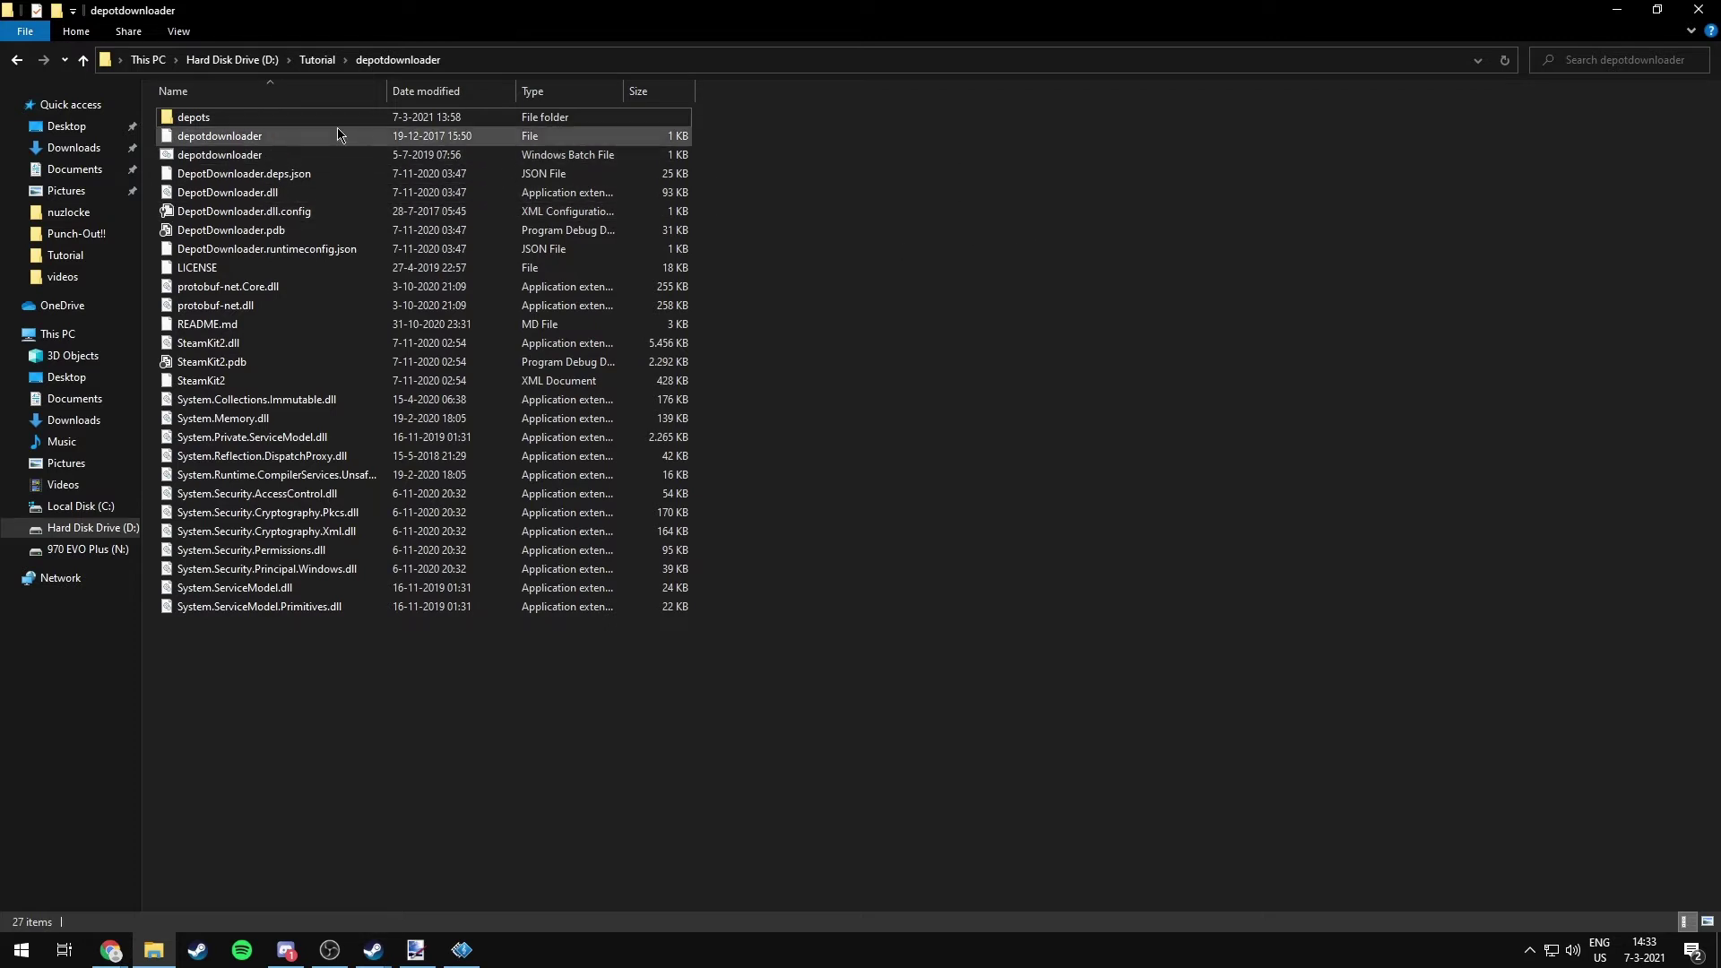
{"action": "mouse_move", "coordinate": [194, 119]}
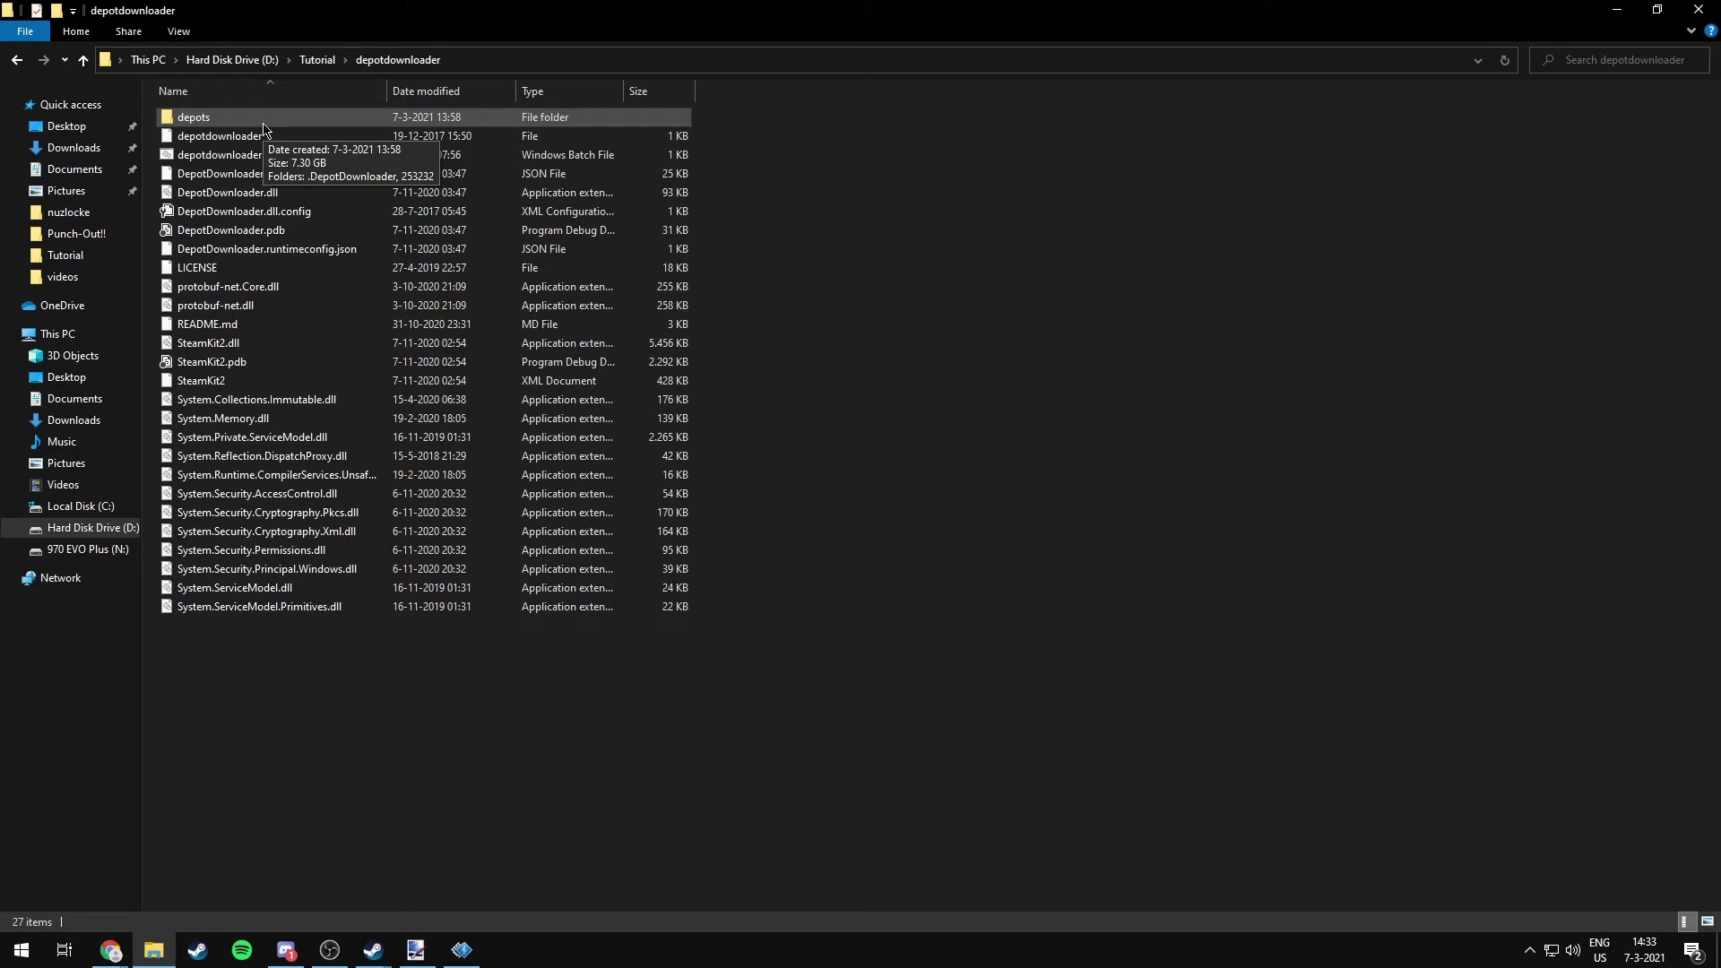
Step: Browse depots > 253232 > 6239179 to view the Binaries, Engine and HatinTimeGame folders
{"action": "double_click", "coordinate": [262, 123]}
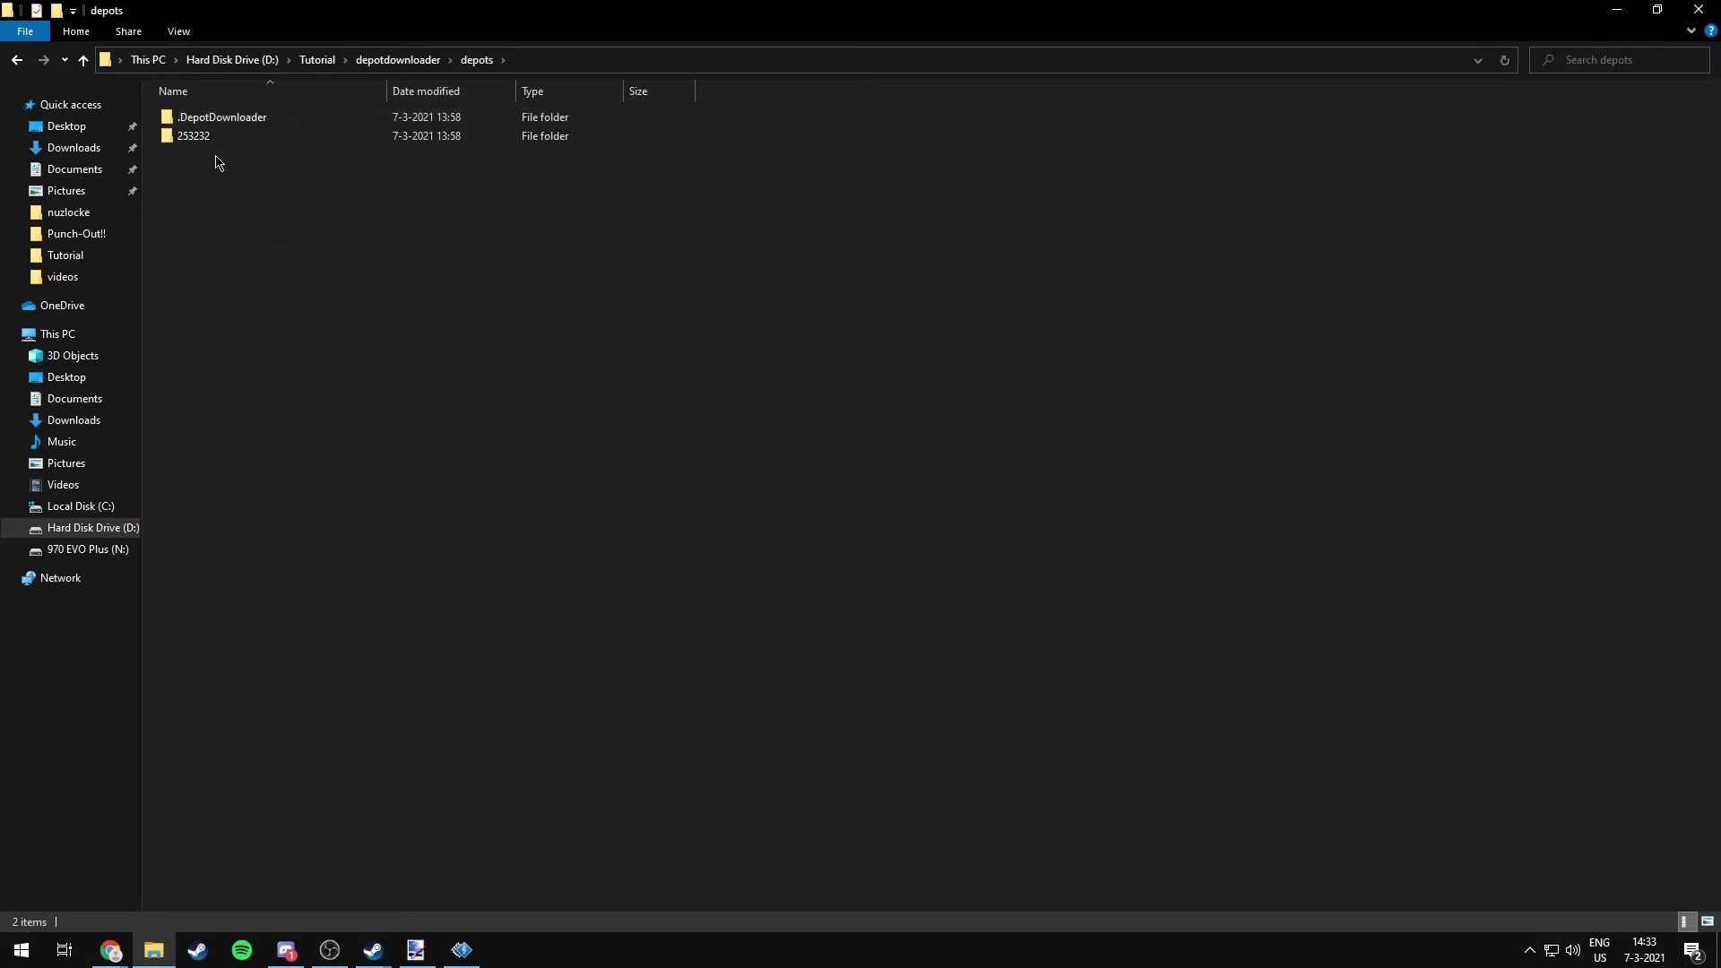
{"action": "left_click", "coordinate": [194, 141]}
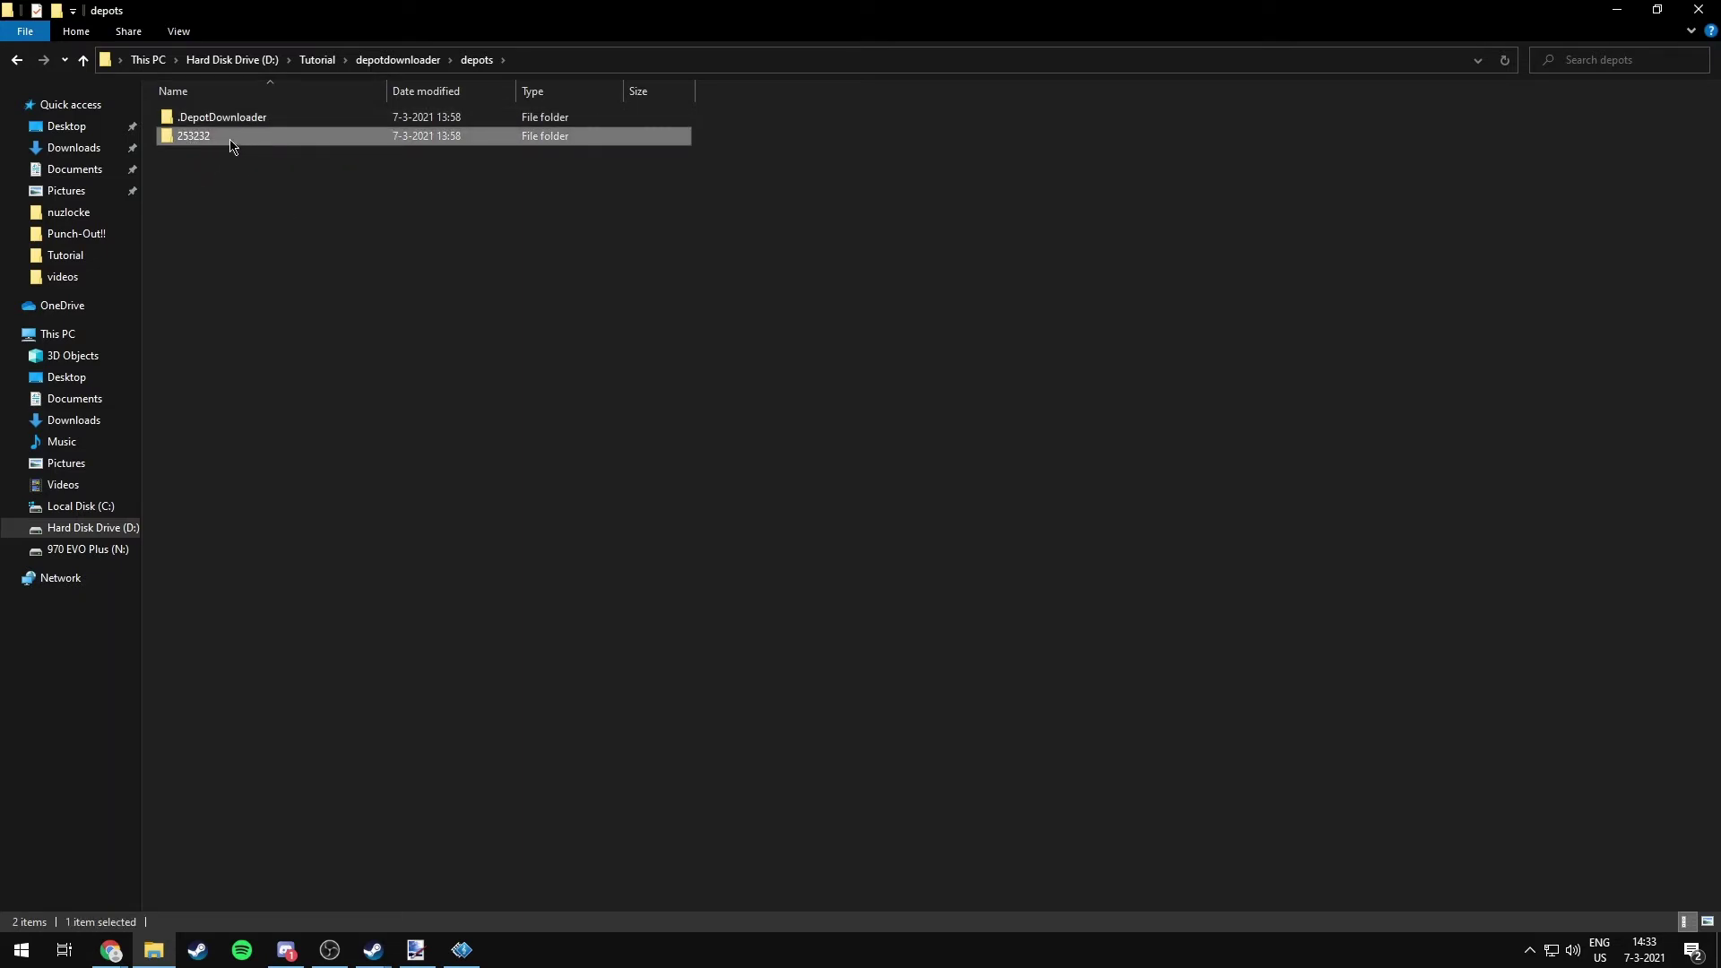
{"action": "mouse_move", "coordinate": [193, 135]}
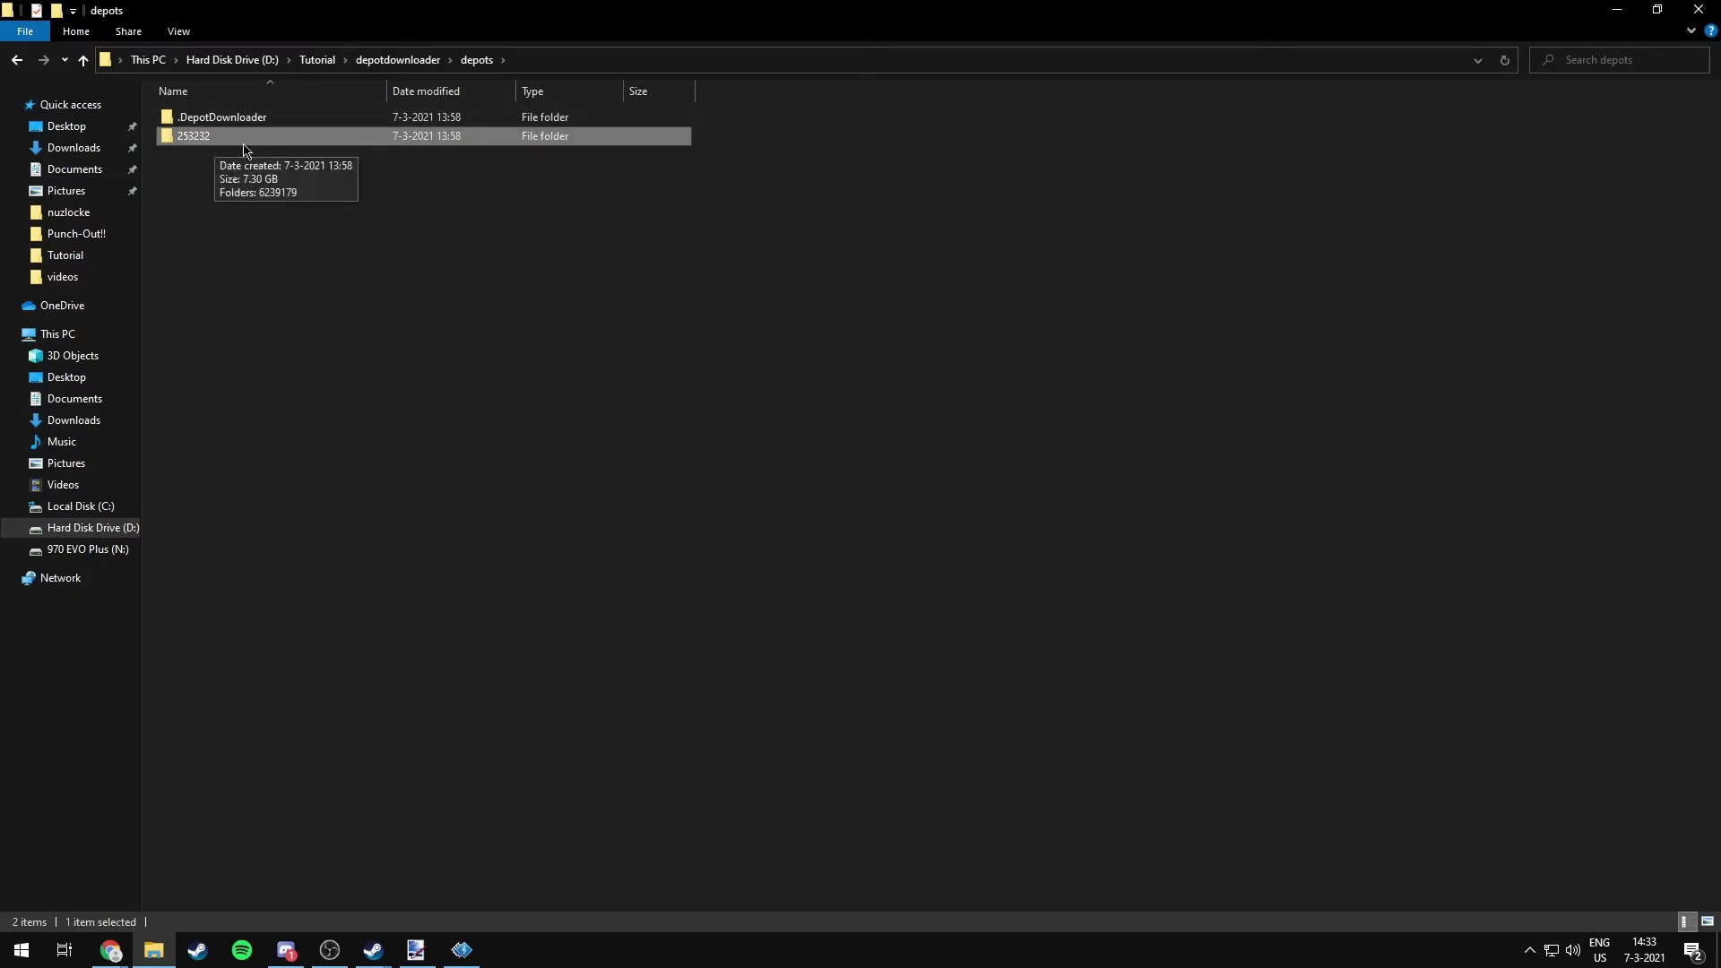
{"action": "double_click", "coordinate": [249, 140]}
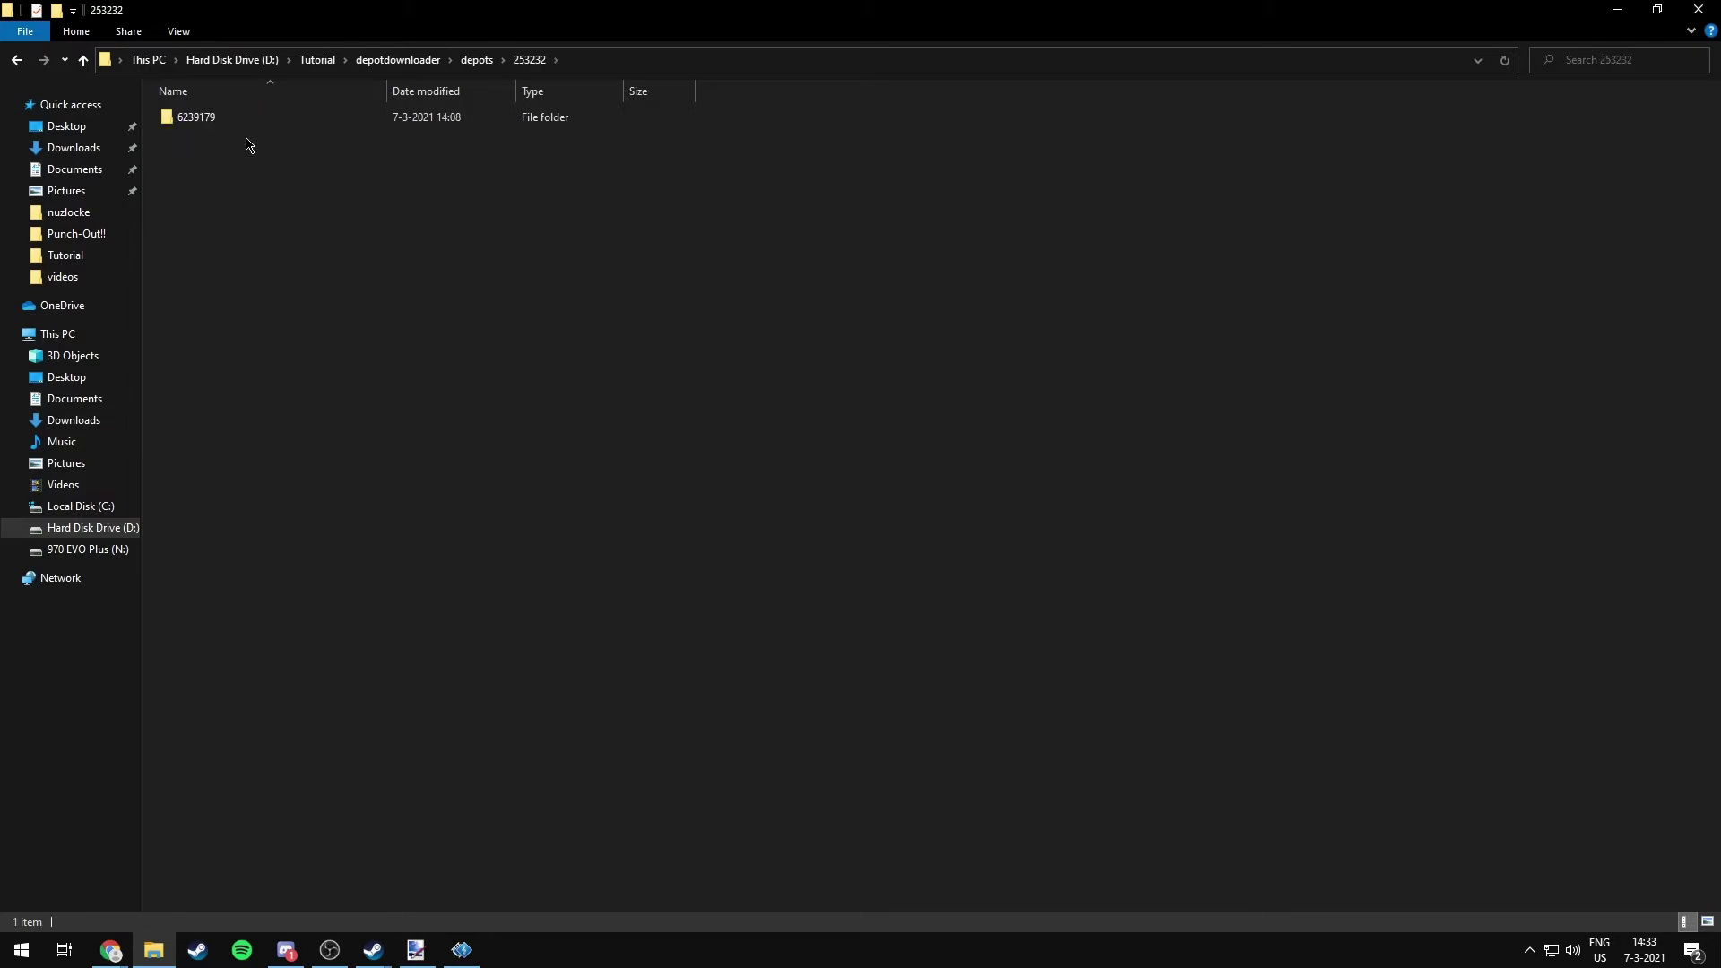
{"action": "left_click", "coordinate": [202, 124]}
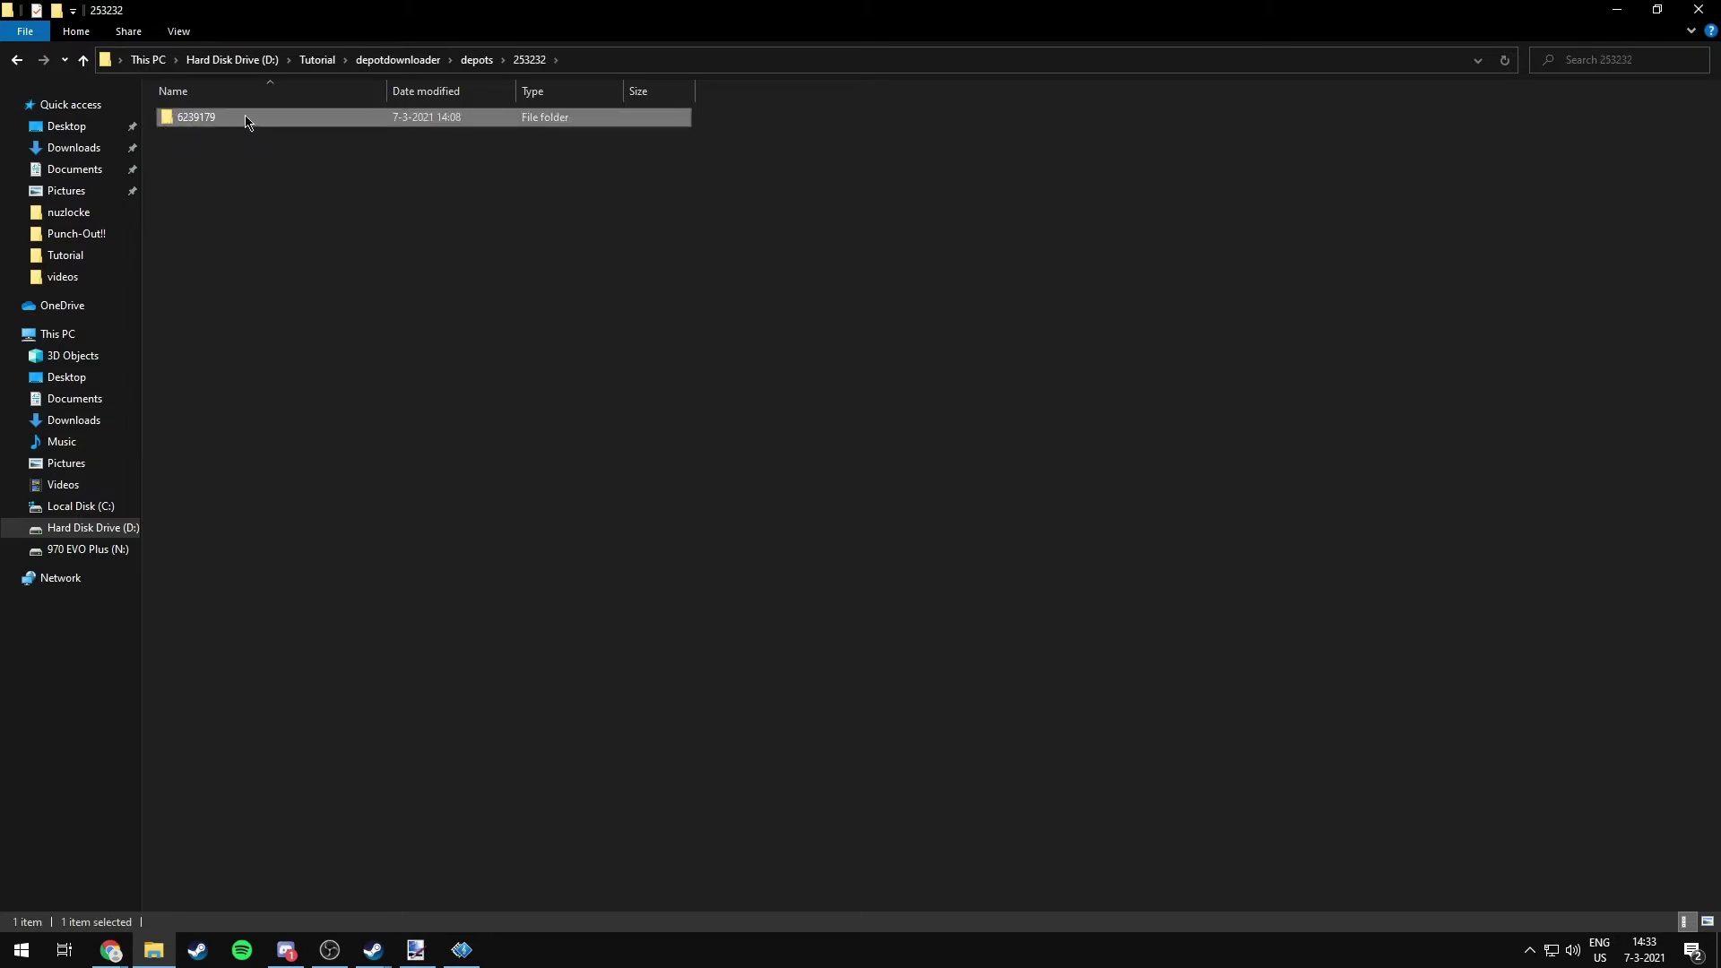
{"action": "double_click", "coordinate": [229, 123]}
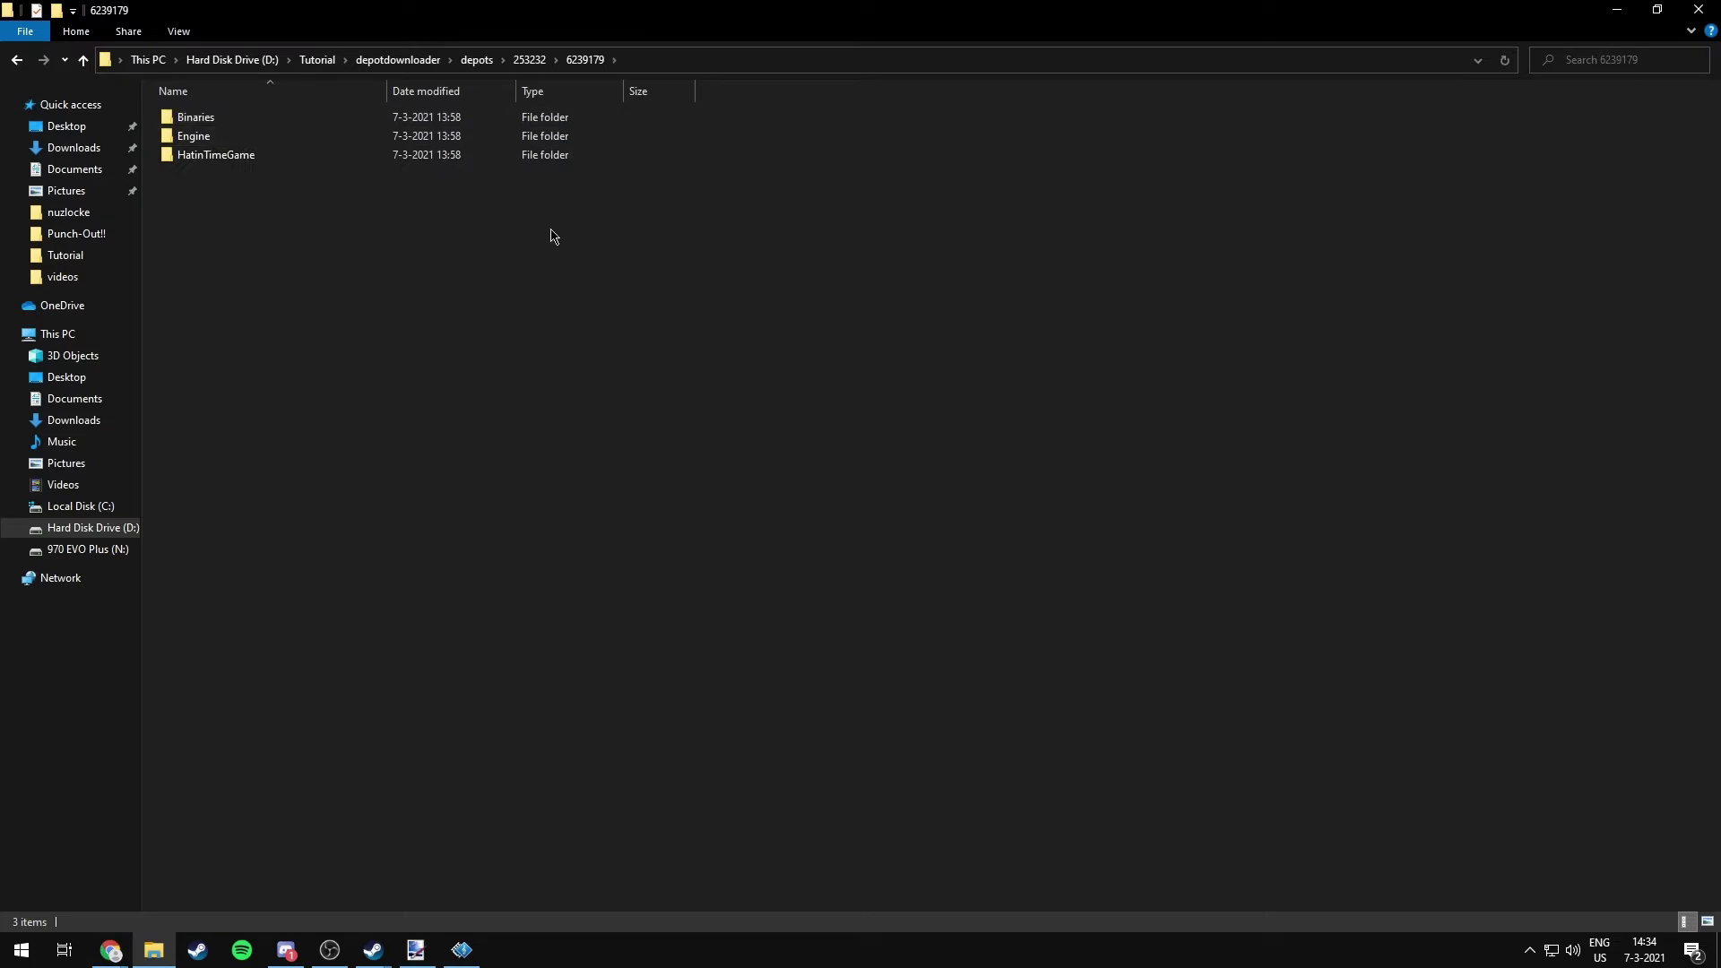
{"action": "left_click_drag", "start_coordinate": [800, 367], "coordinate": [202, 105]}
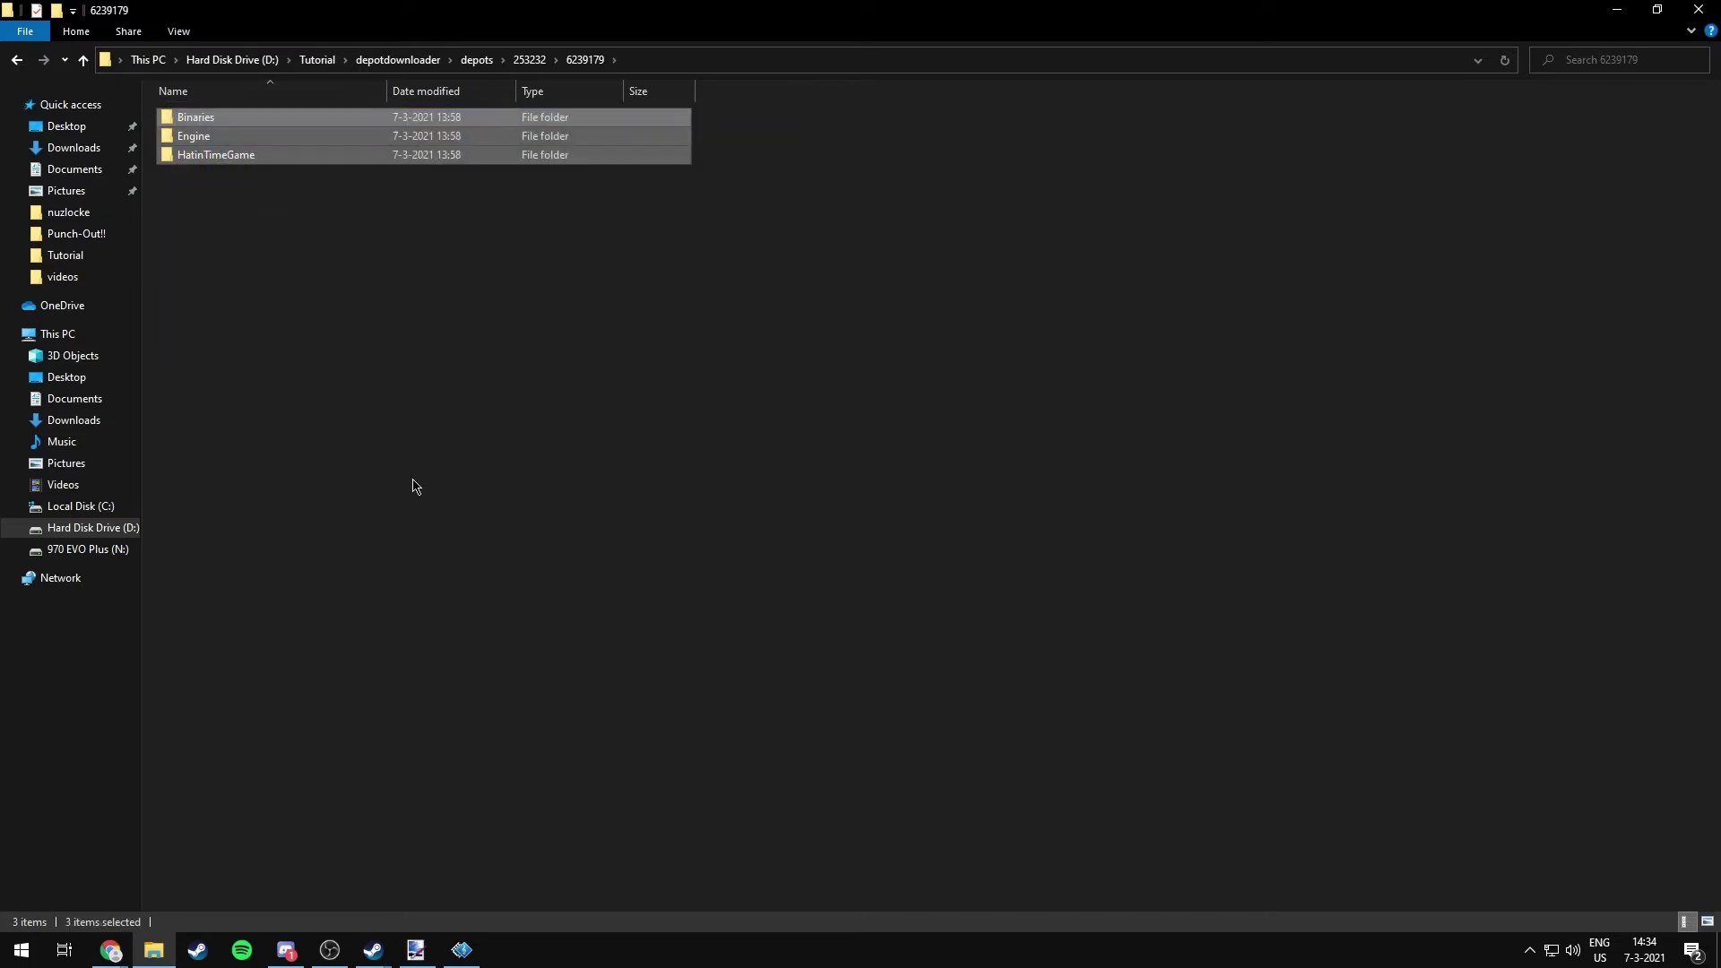
{"action": "left_click", "coordinate": [412, 486]}
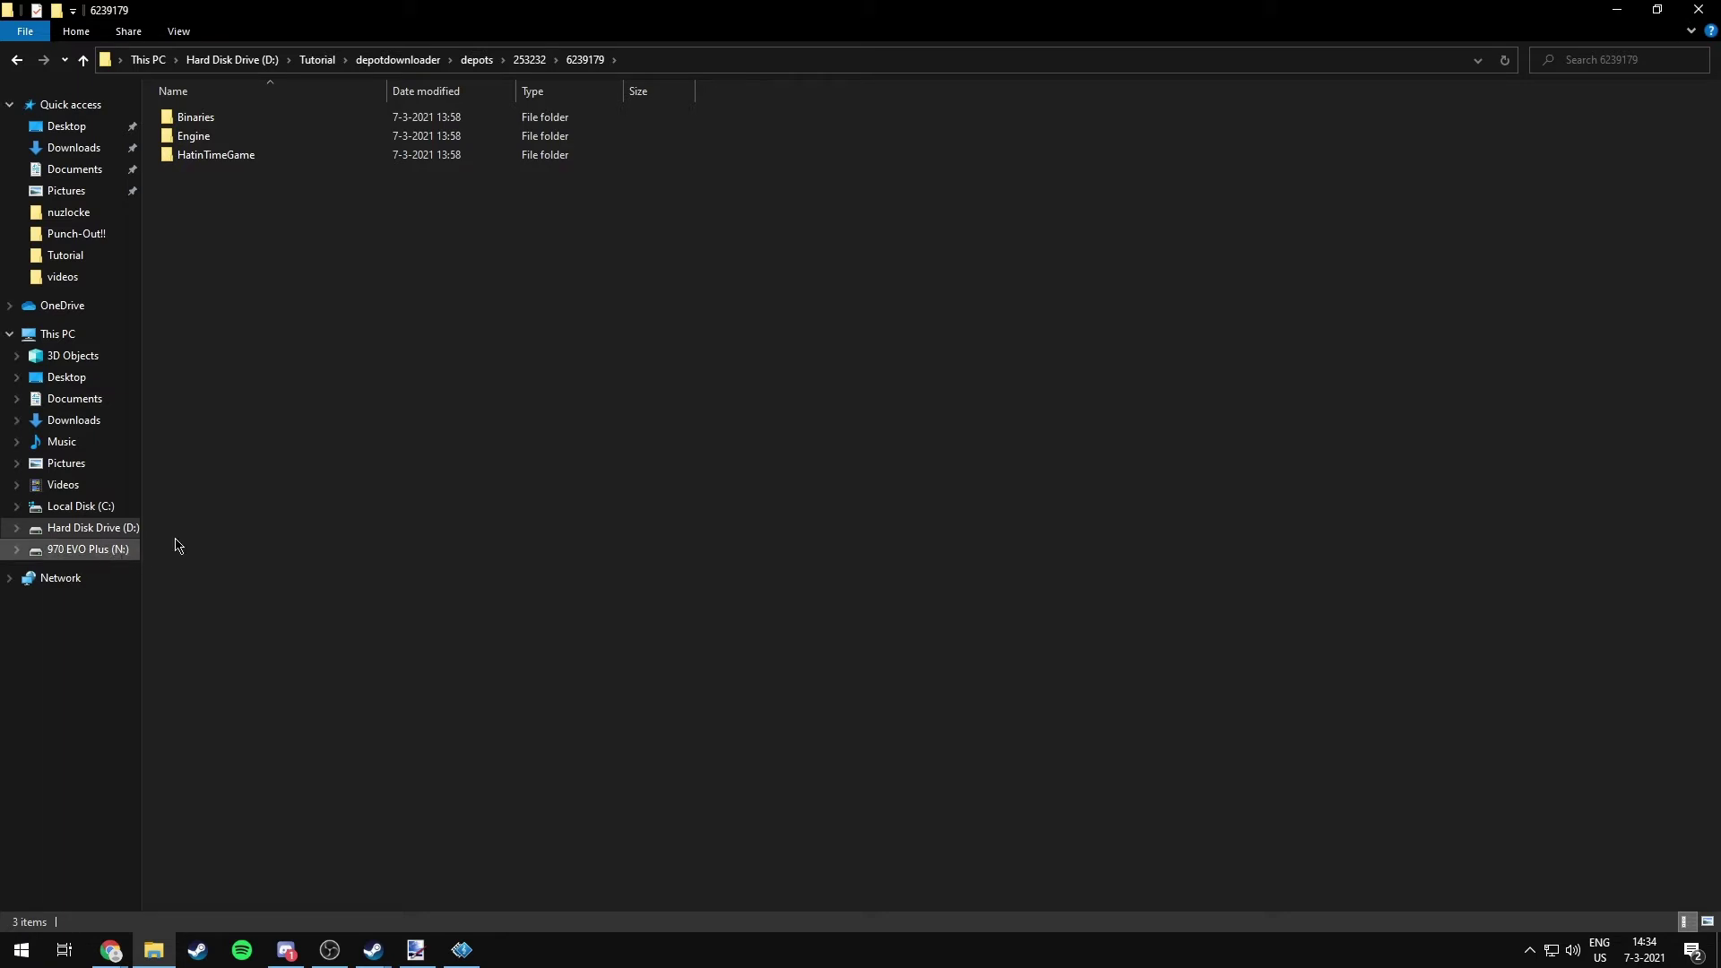
Step: Navigate back to the Tutorial folder and bring up its right-click menu
{"action": "left_click", "coordinate": [528, 59]}
{"action": "left_click_drag", "start_coordinate": [204, 119], "coordinate": [217, 166]}
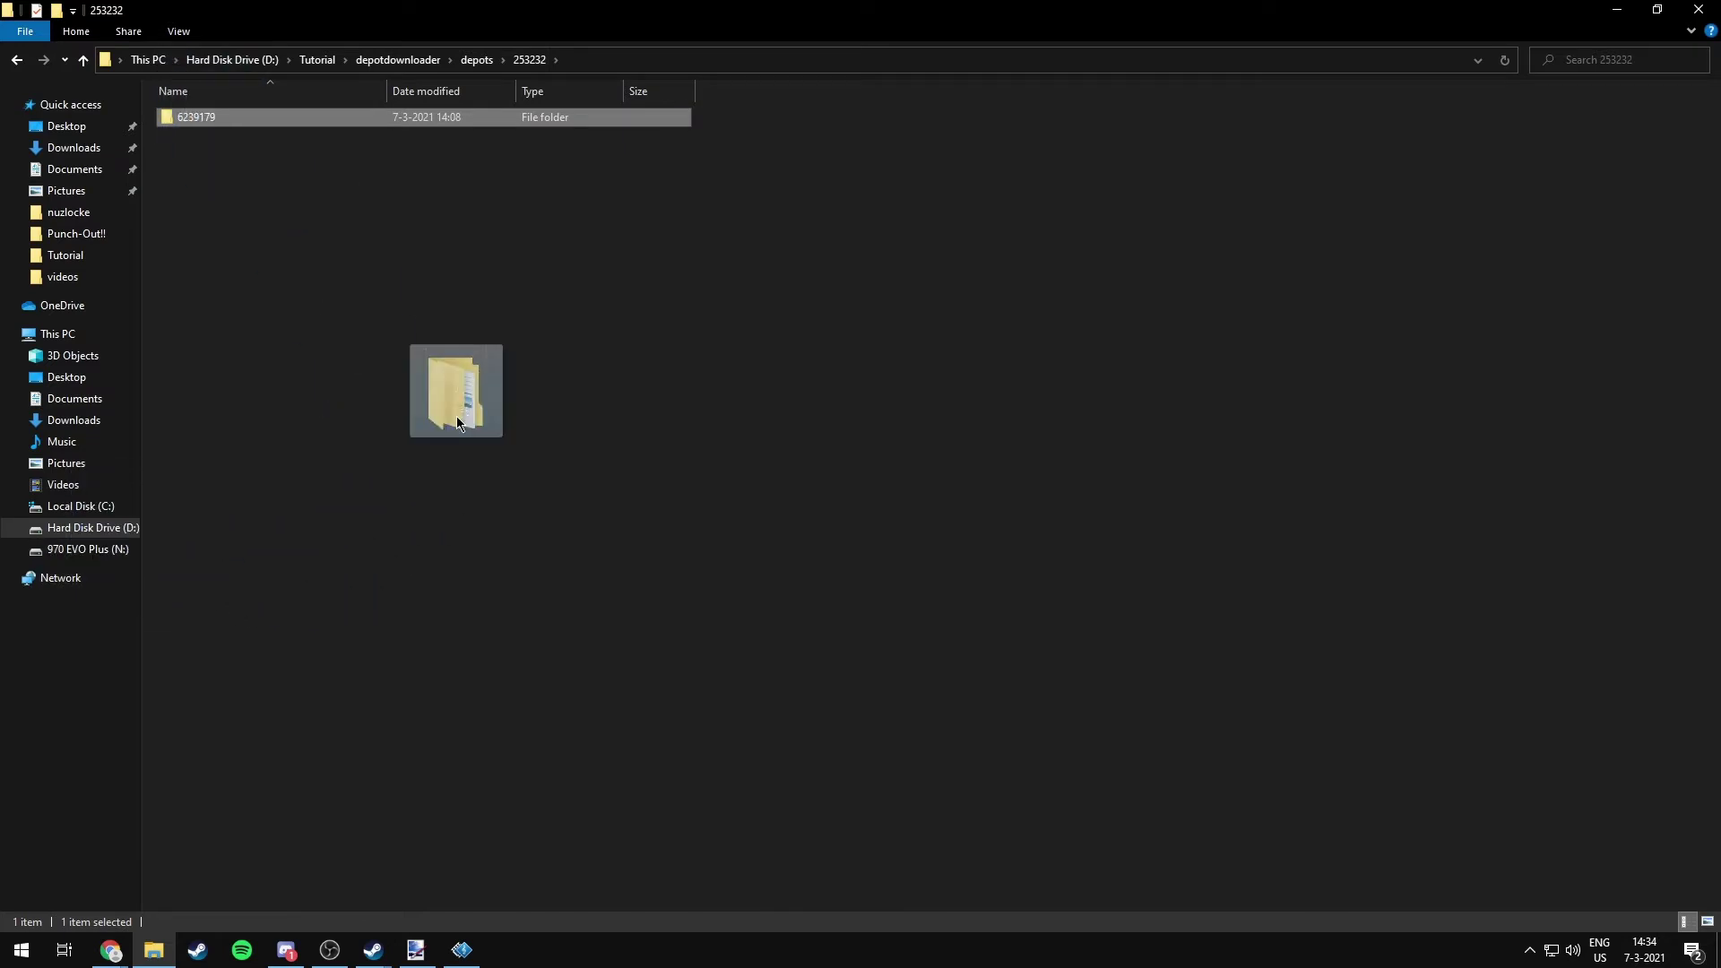
{"action": "left_click_drag", "start_coordinate": [217, 165], "coordinate": [455, 331]}
{"action": "left_click", "coordinate": [936, 312]}
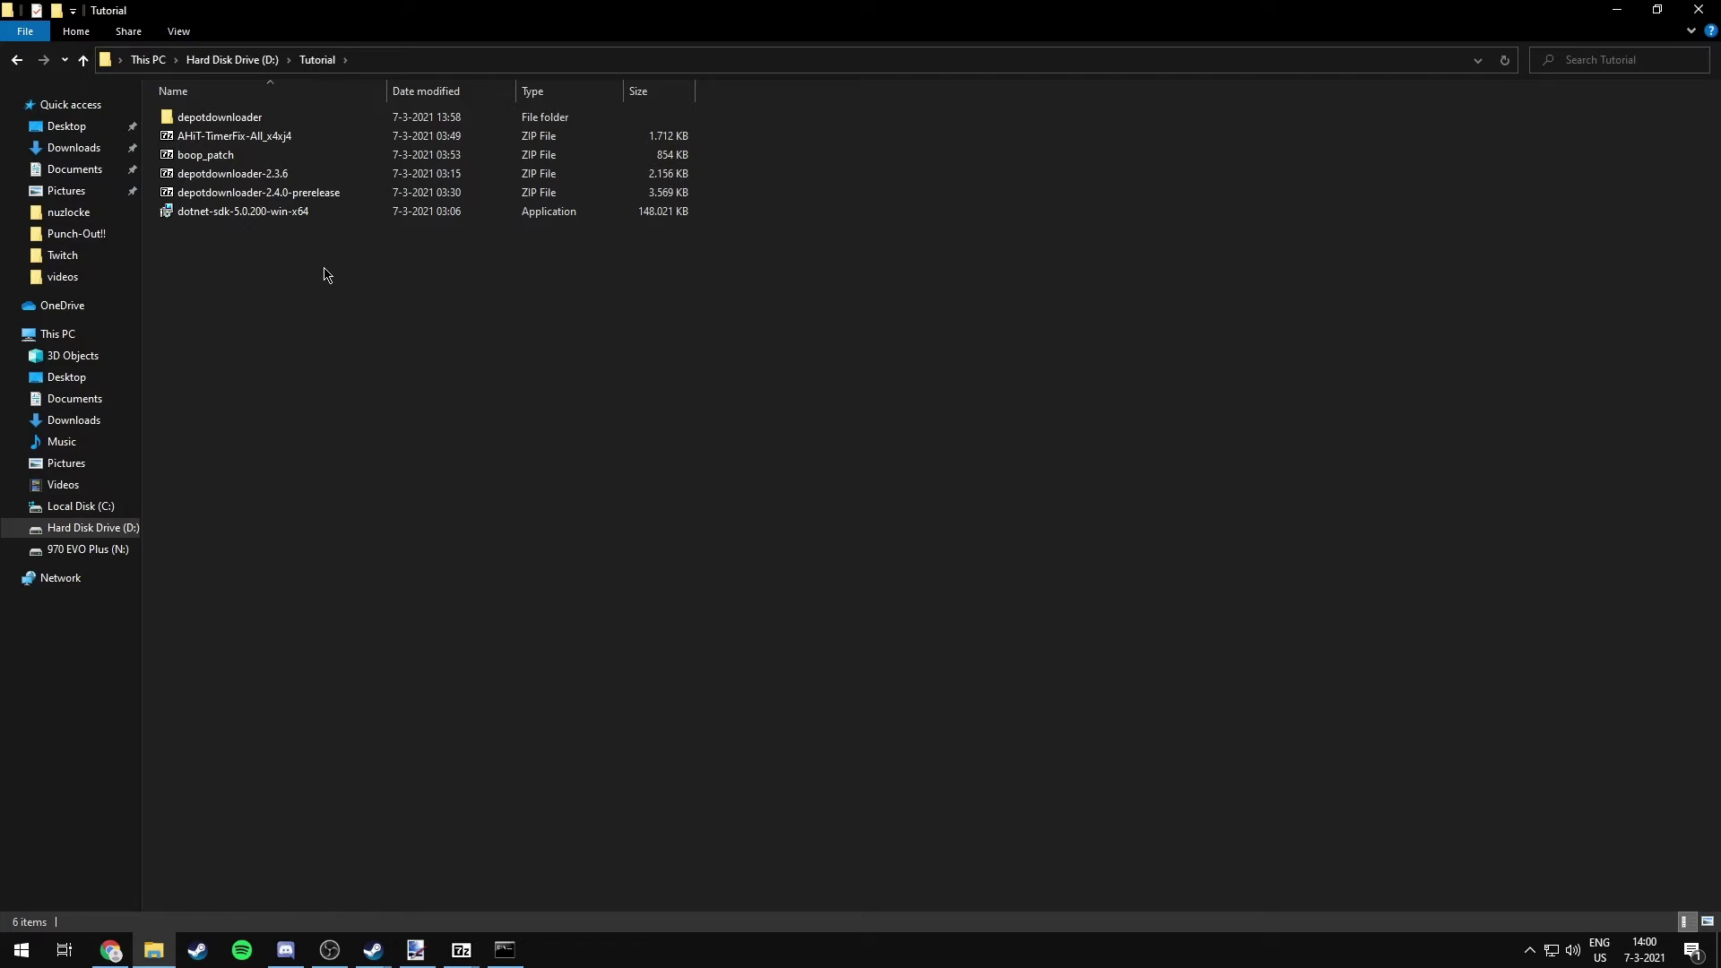
{"action": "right_click", "coordinate": [269, 245]}
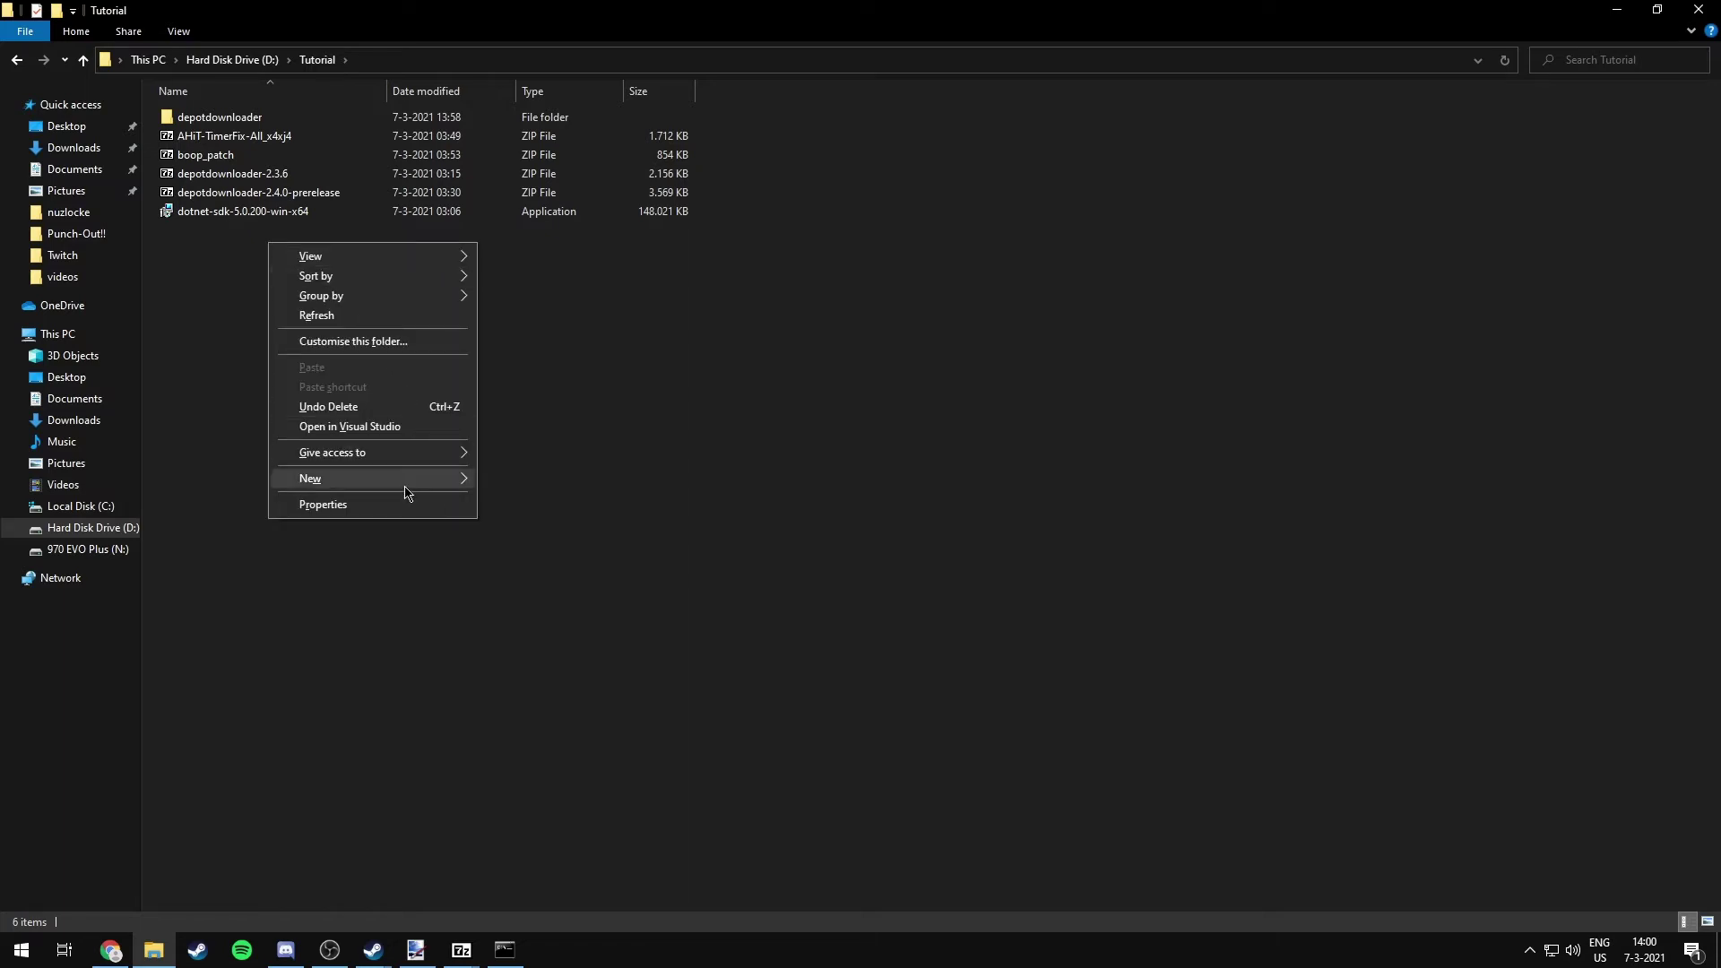
{"action": "mouse_move", "coordinate": [371, 479]}
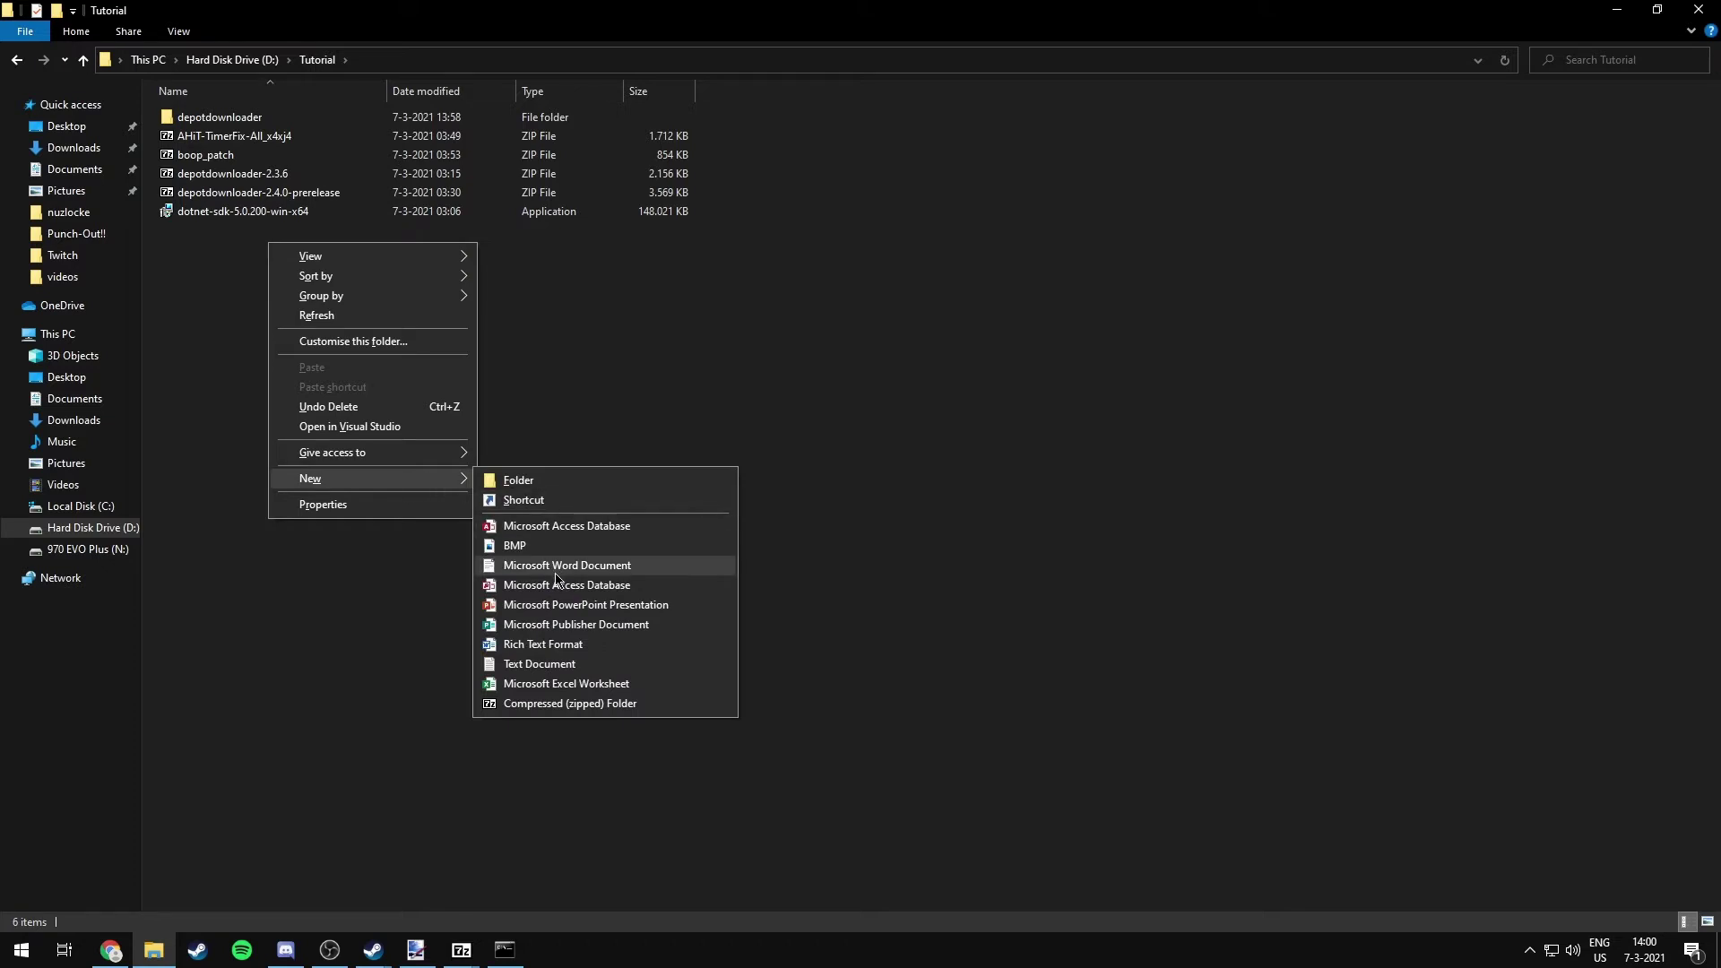
Step: Create a new text document named steam_appid
{"action": "left_click", "coordinate": [539, 665]}
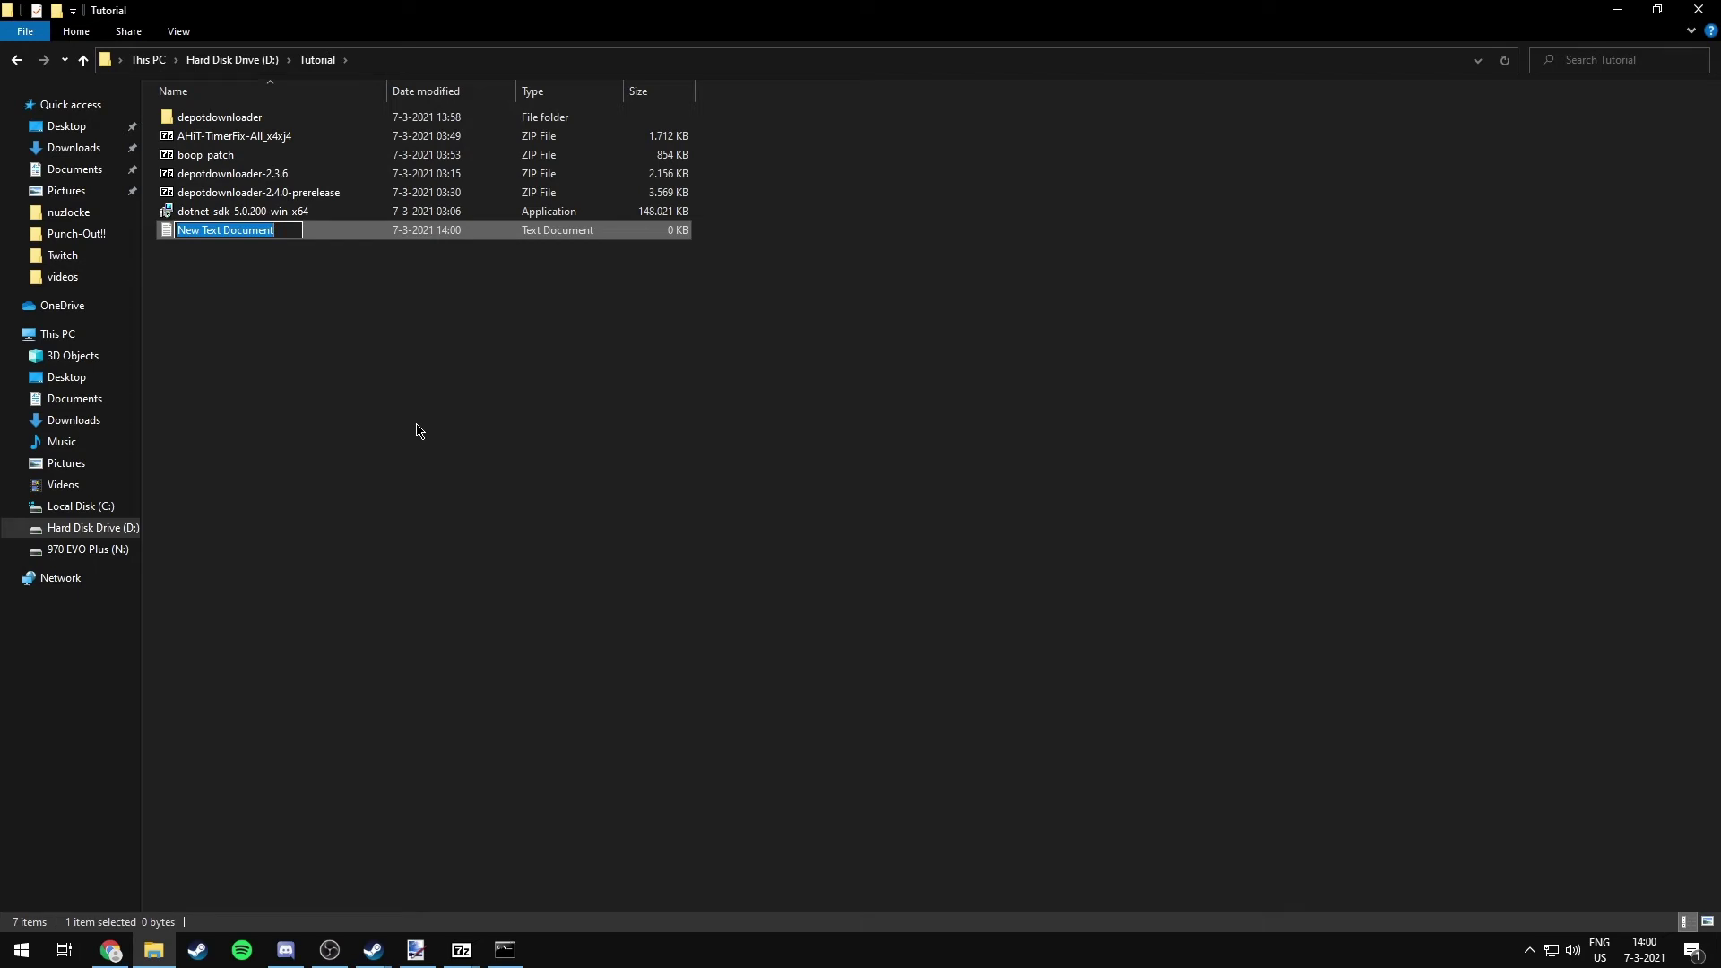
{"action": "type", "text": "steam_"}
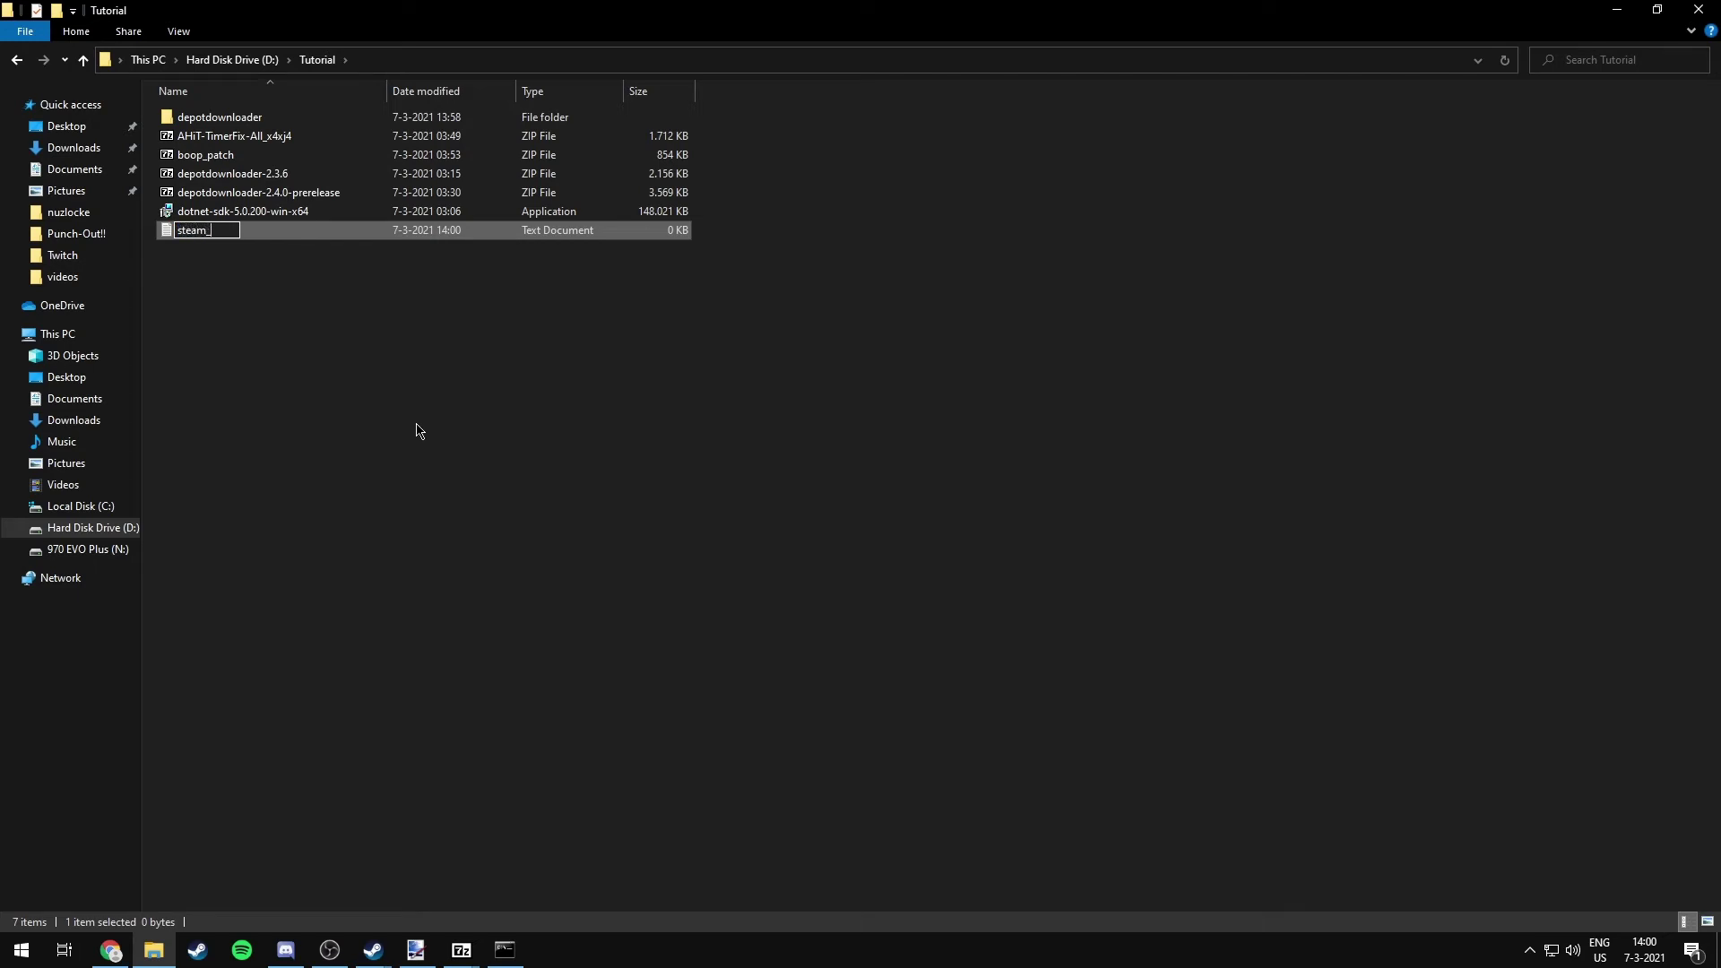
{"action": "type", "text": "appid"}
{"action": "key", "text": "Return"}
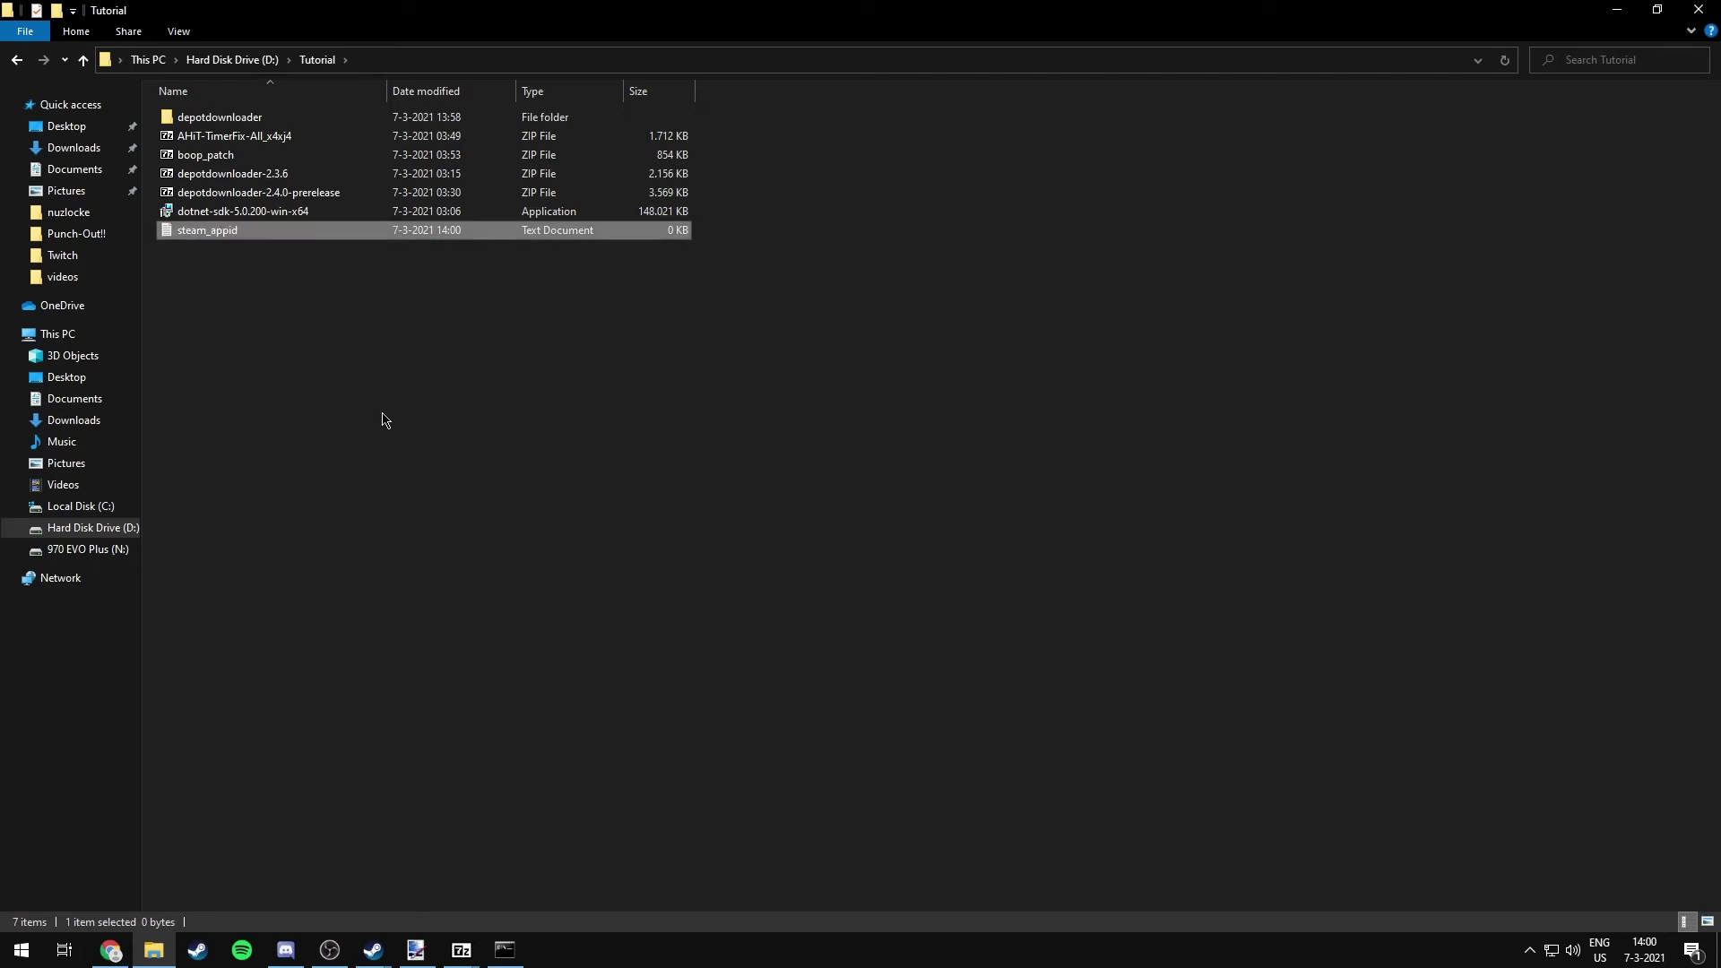
Step: Save steam_appid.txt containing app id 253230 in Notepad, then close it
{"action": "double_click", "coordinate": [218, 237]}
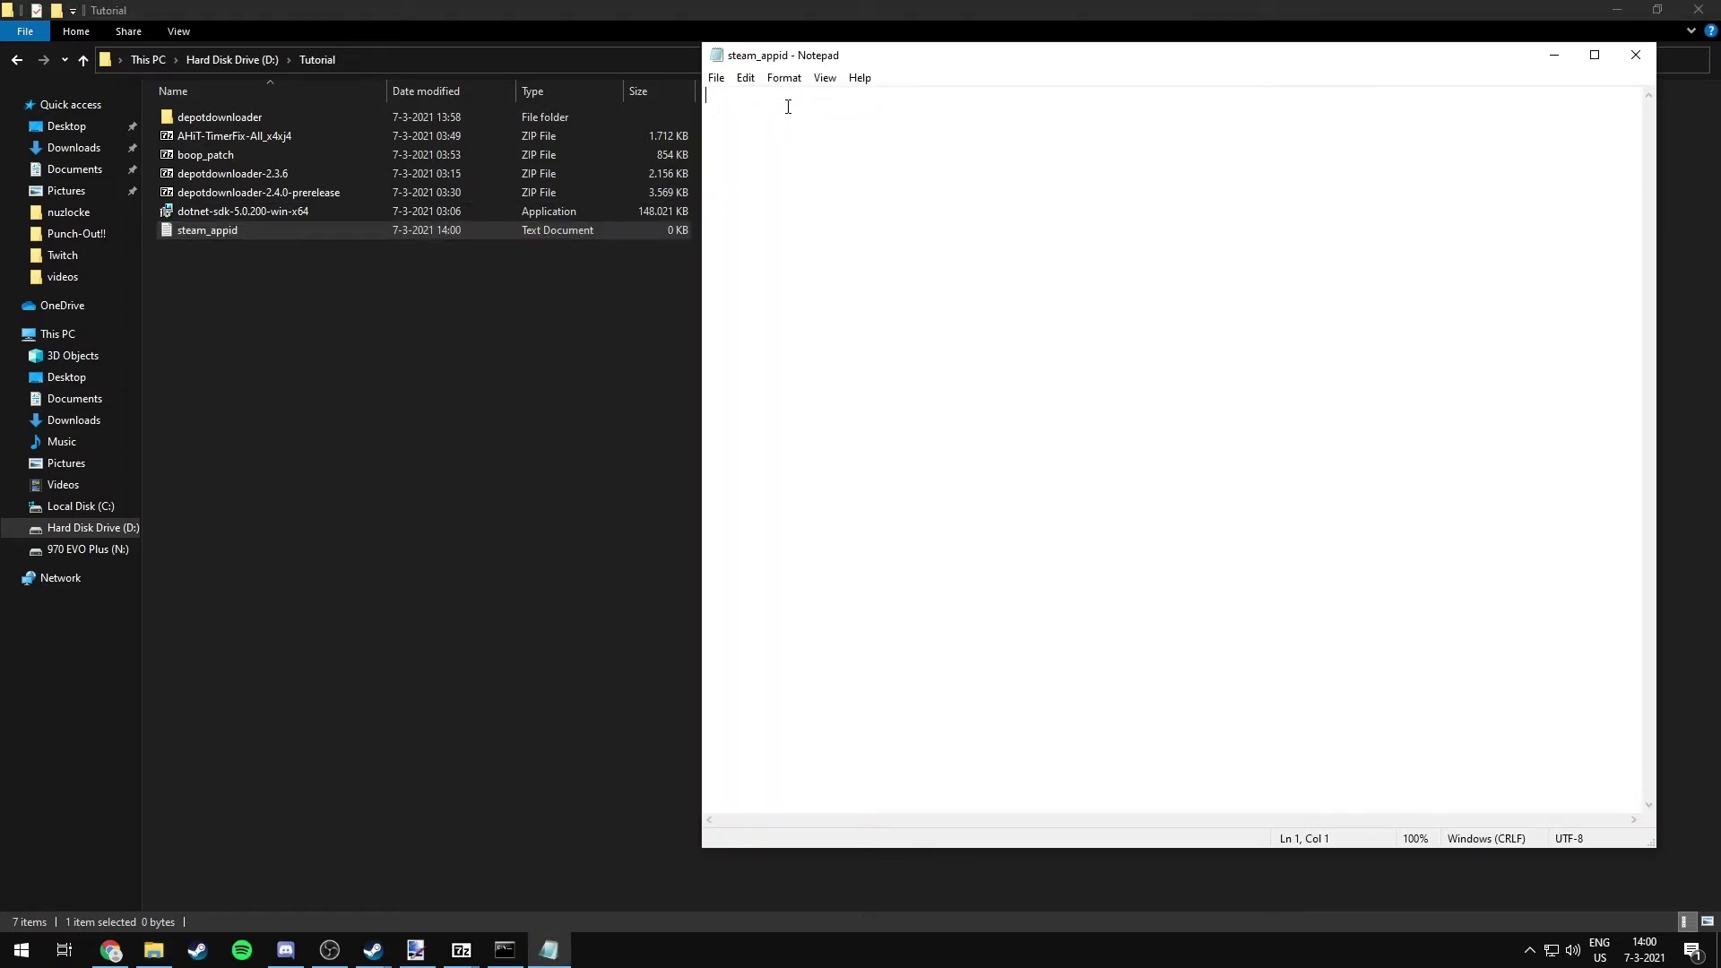
{"action": "type", "text": "253230"}
{"action": "left_click_drag", "start_coordinate": [761, 101], "coordinate": [705, 99]}
{"action": "left_click", "coordinate": [805, 107]}
{"action": "key", "text": "ctrl+s"}
{"action": "left_click", "coordinate": [1634, 54]}
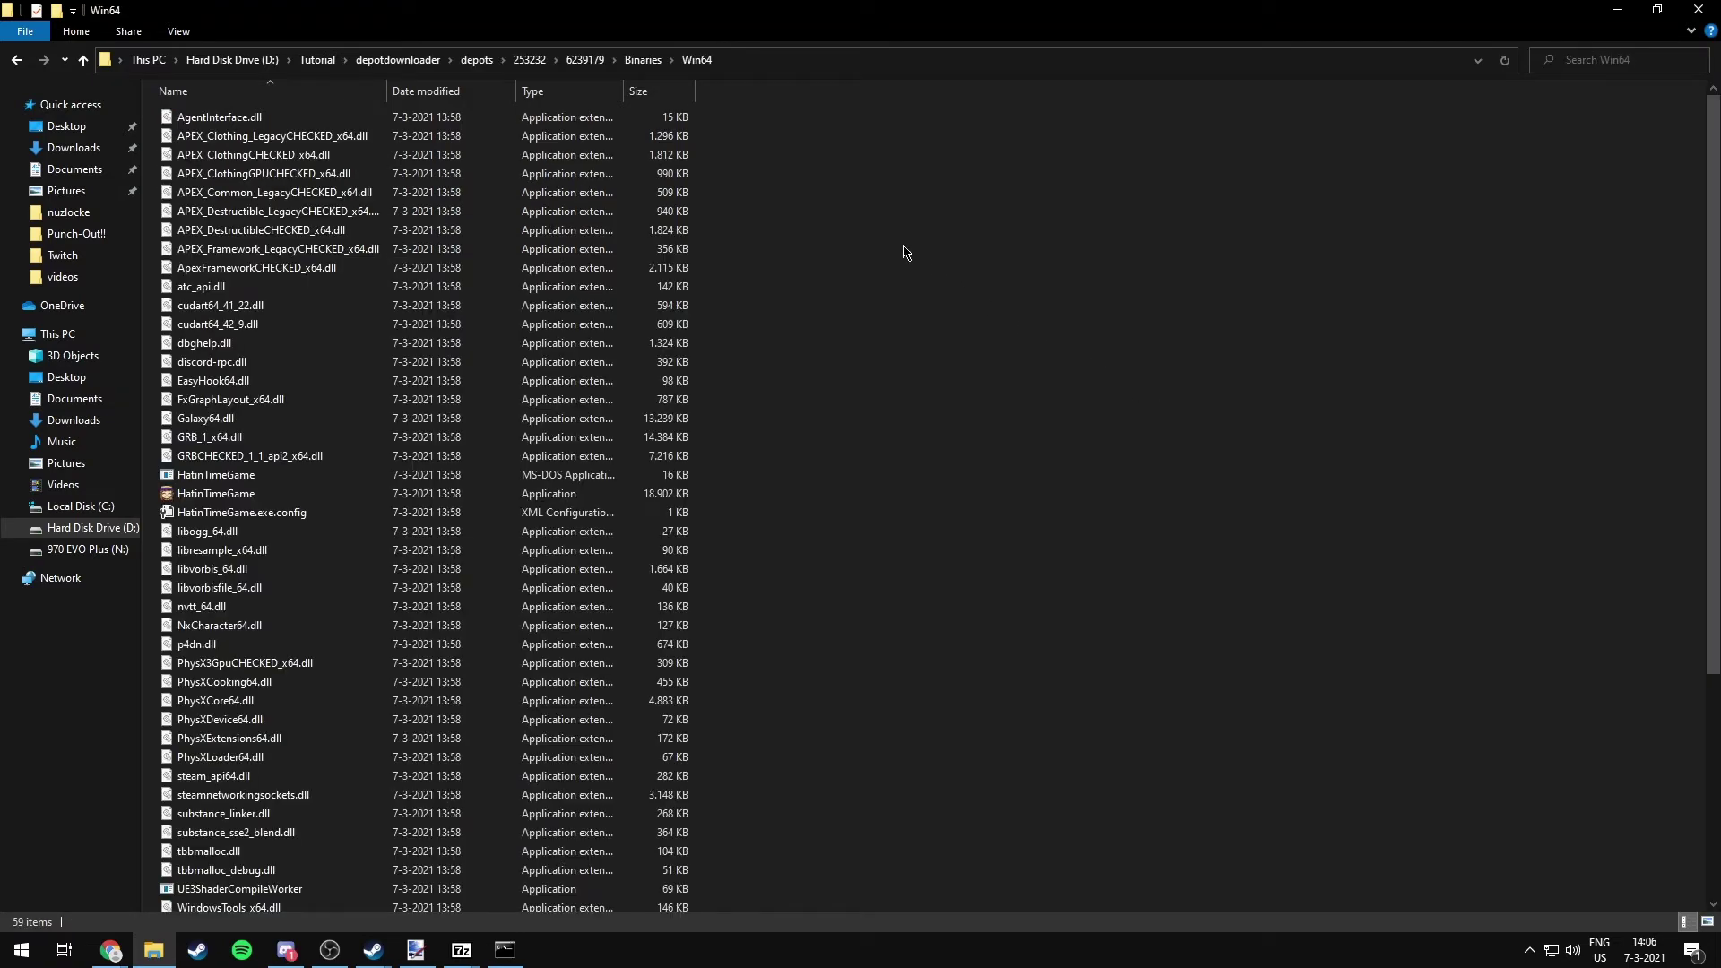
Step: Paste steam_appid into the depot 6239179 Binaries\Win64 folder
{"action": "left_click", "coordinate": [585, 60]}
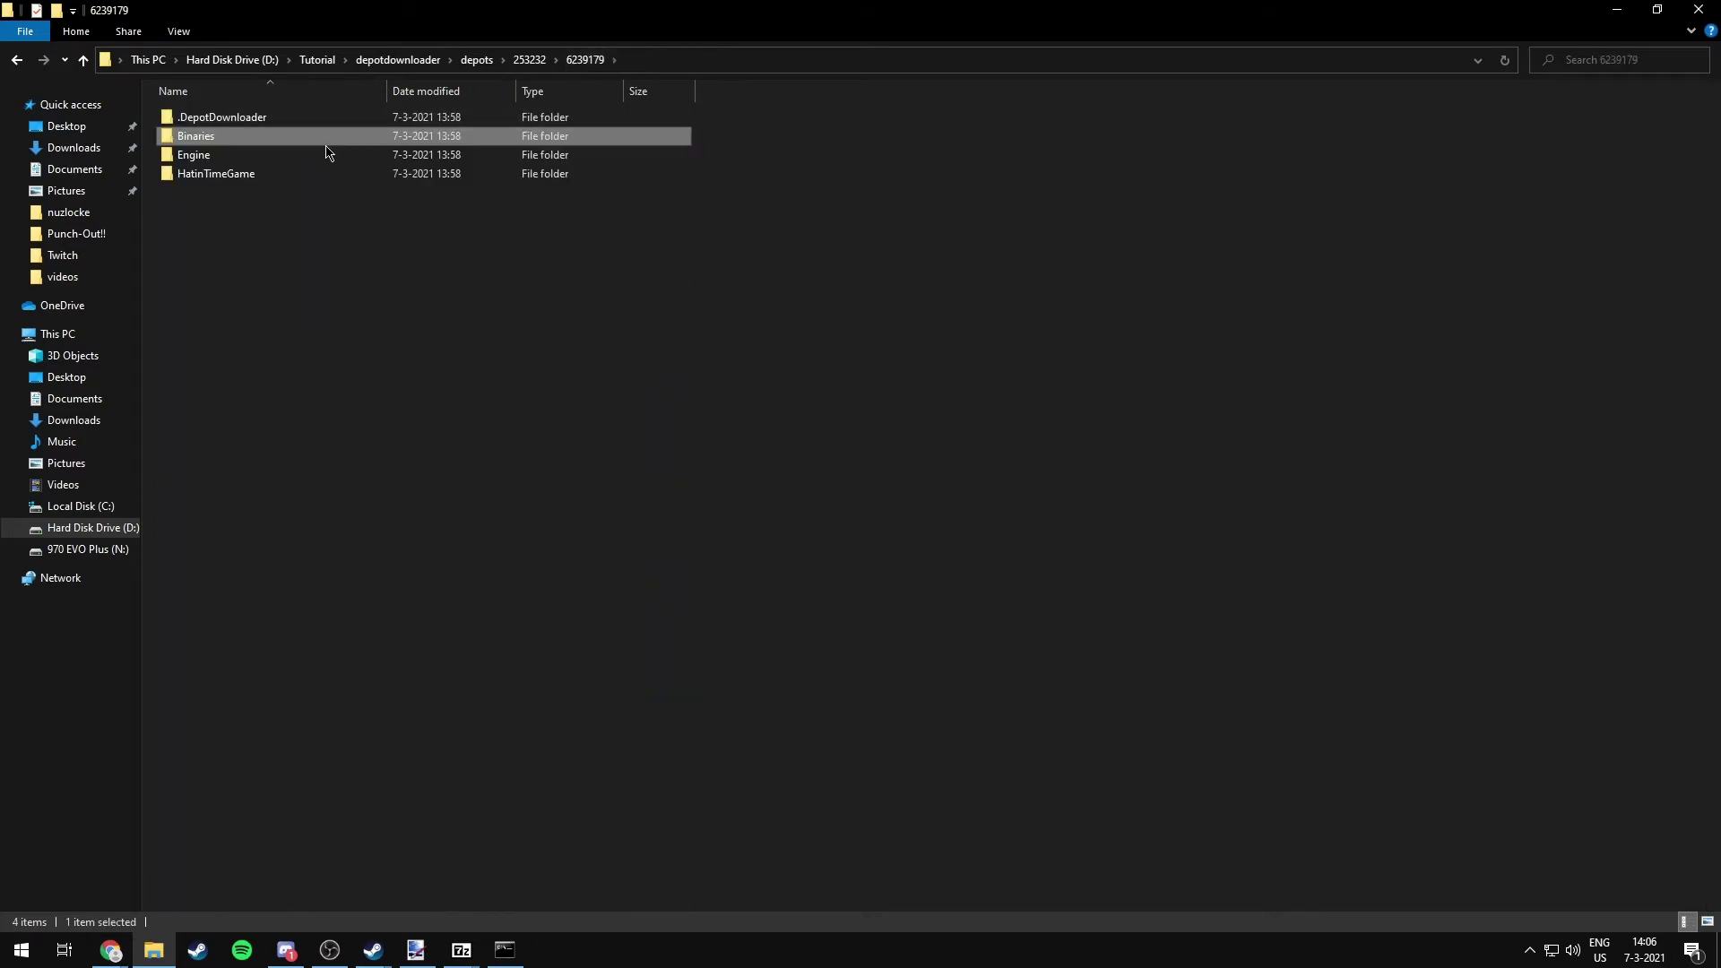
{"action": "double_click", "coordinate": [205, 140]}
{"action": "double_click", "coordinate": [200, 140]}
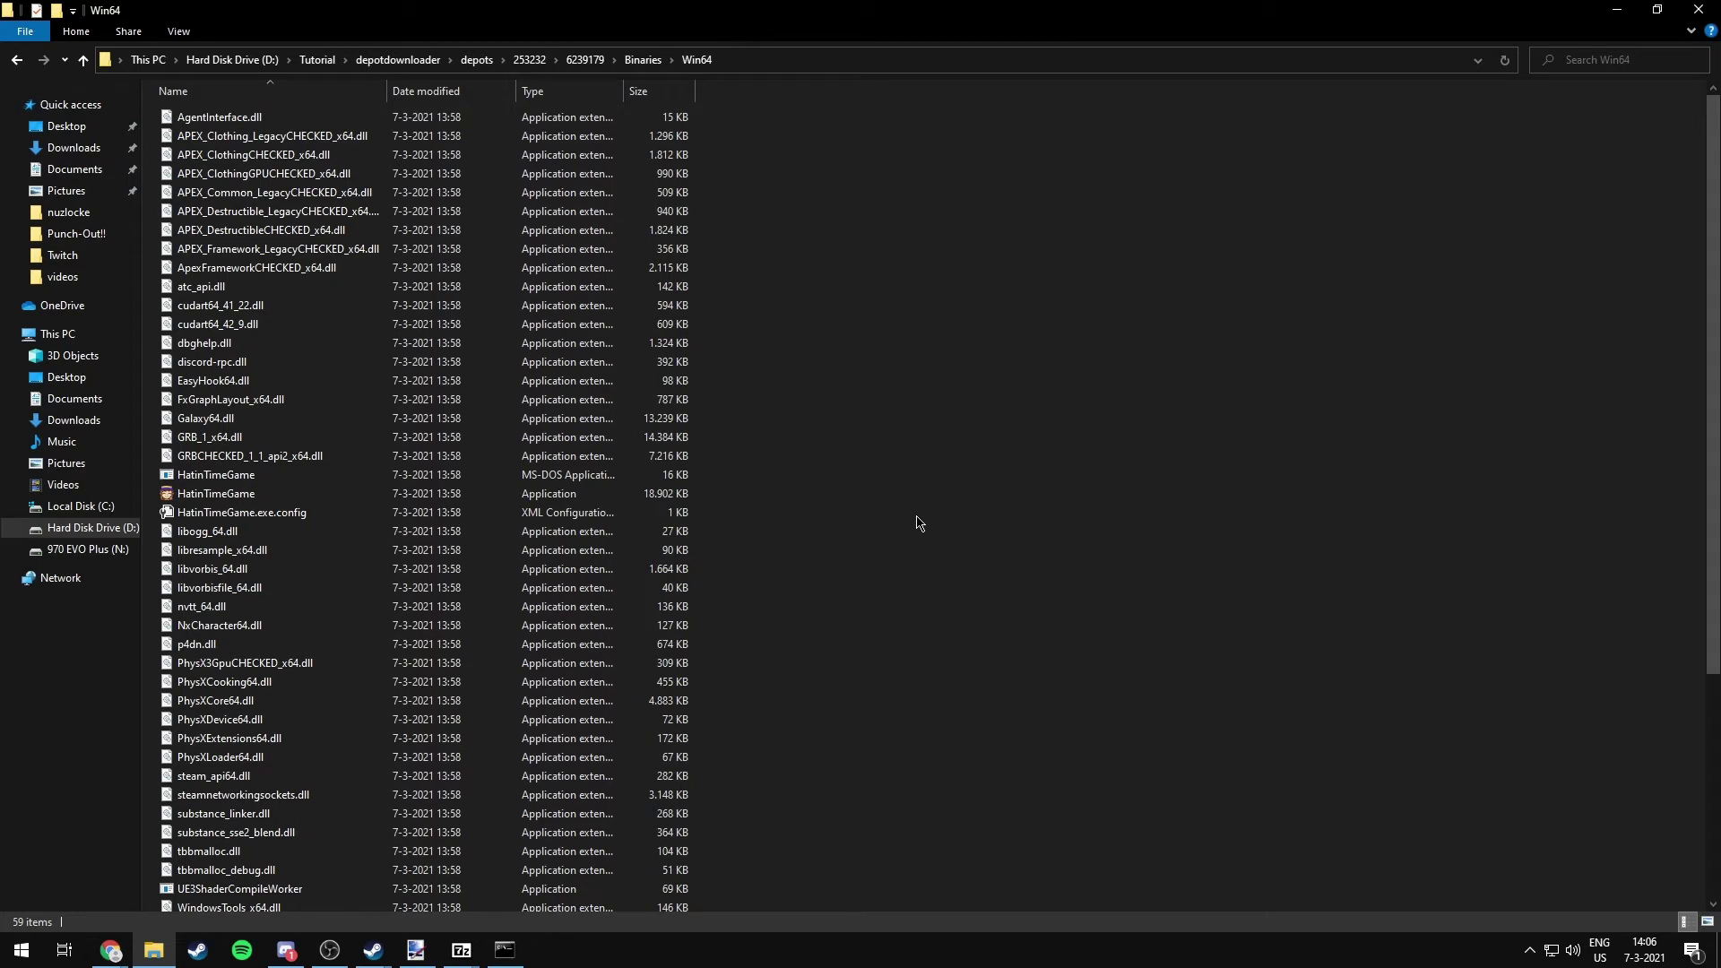
{"action": "key", "text": "ctrl+v"}
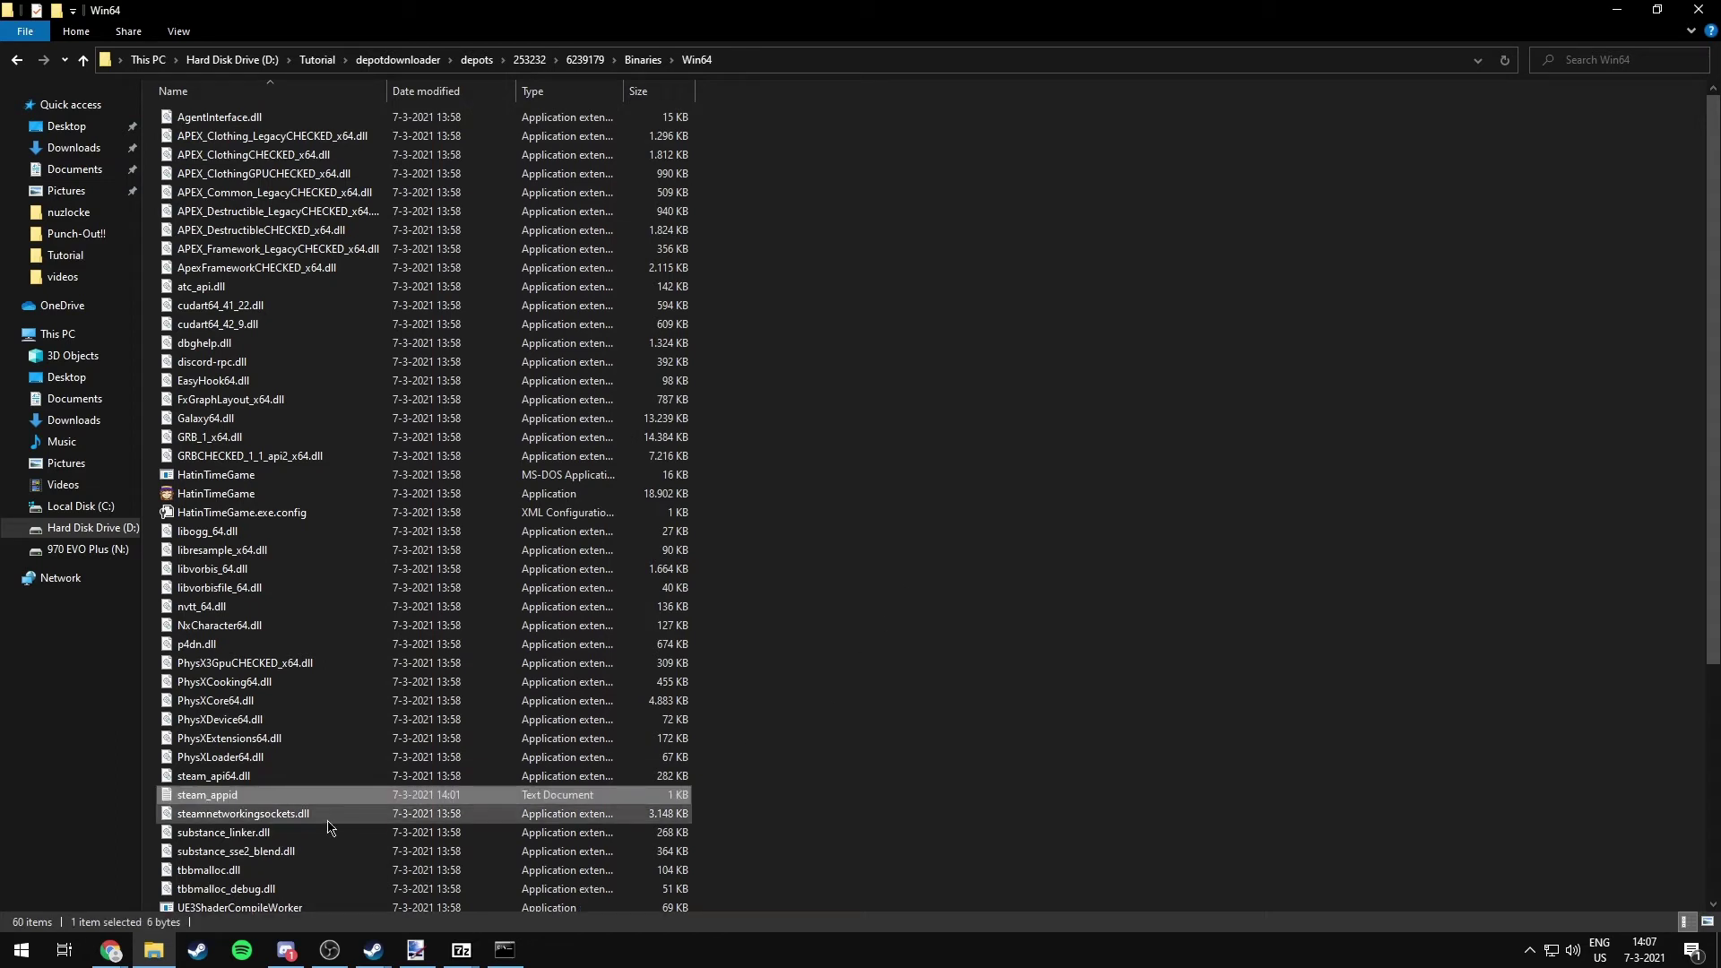
{"action": "left_click", "coordinate": [1076, 644]}
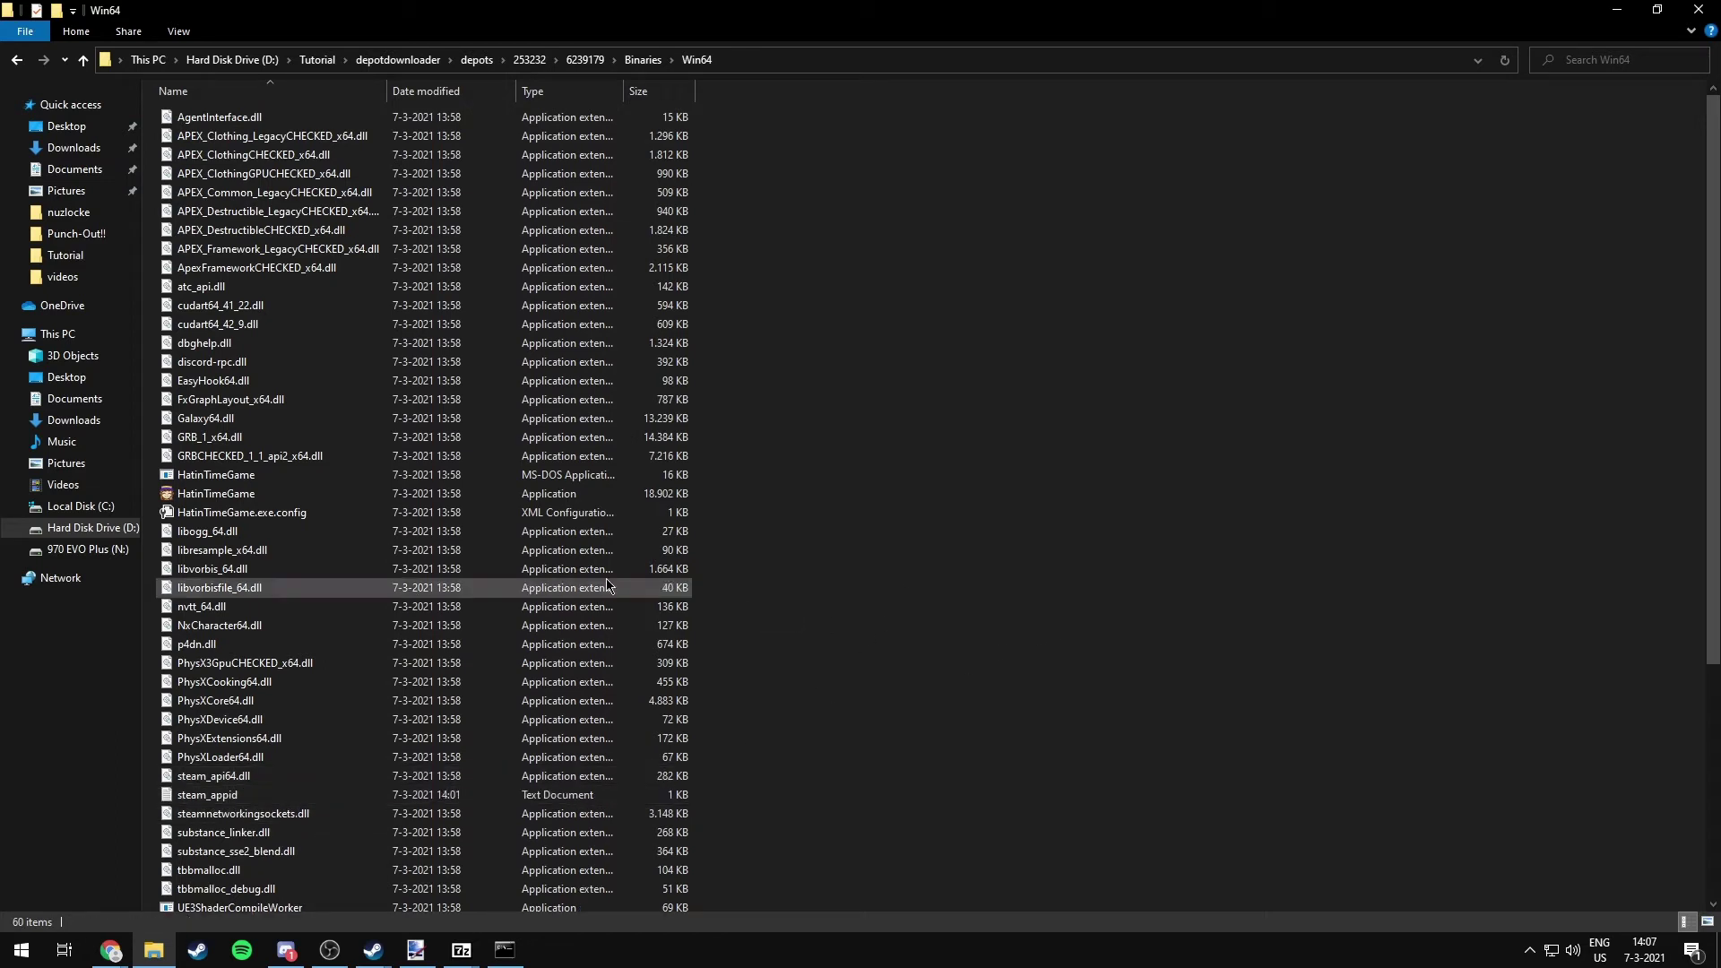
Step: Create a shortcut to HatinTimeGame, then delete it again
{"action": "double_click", "coordinate": [279, 501]}
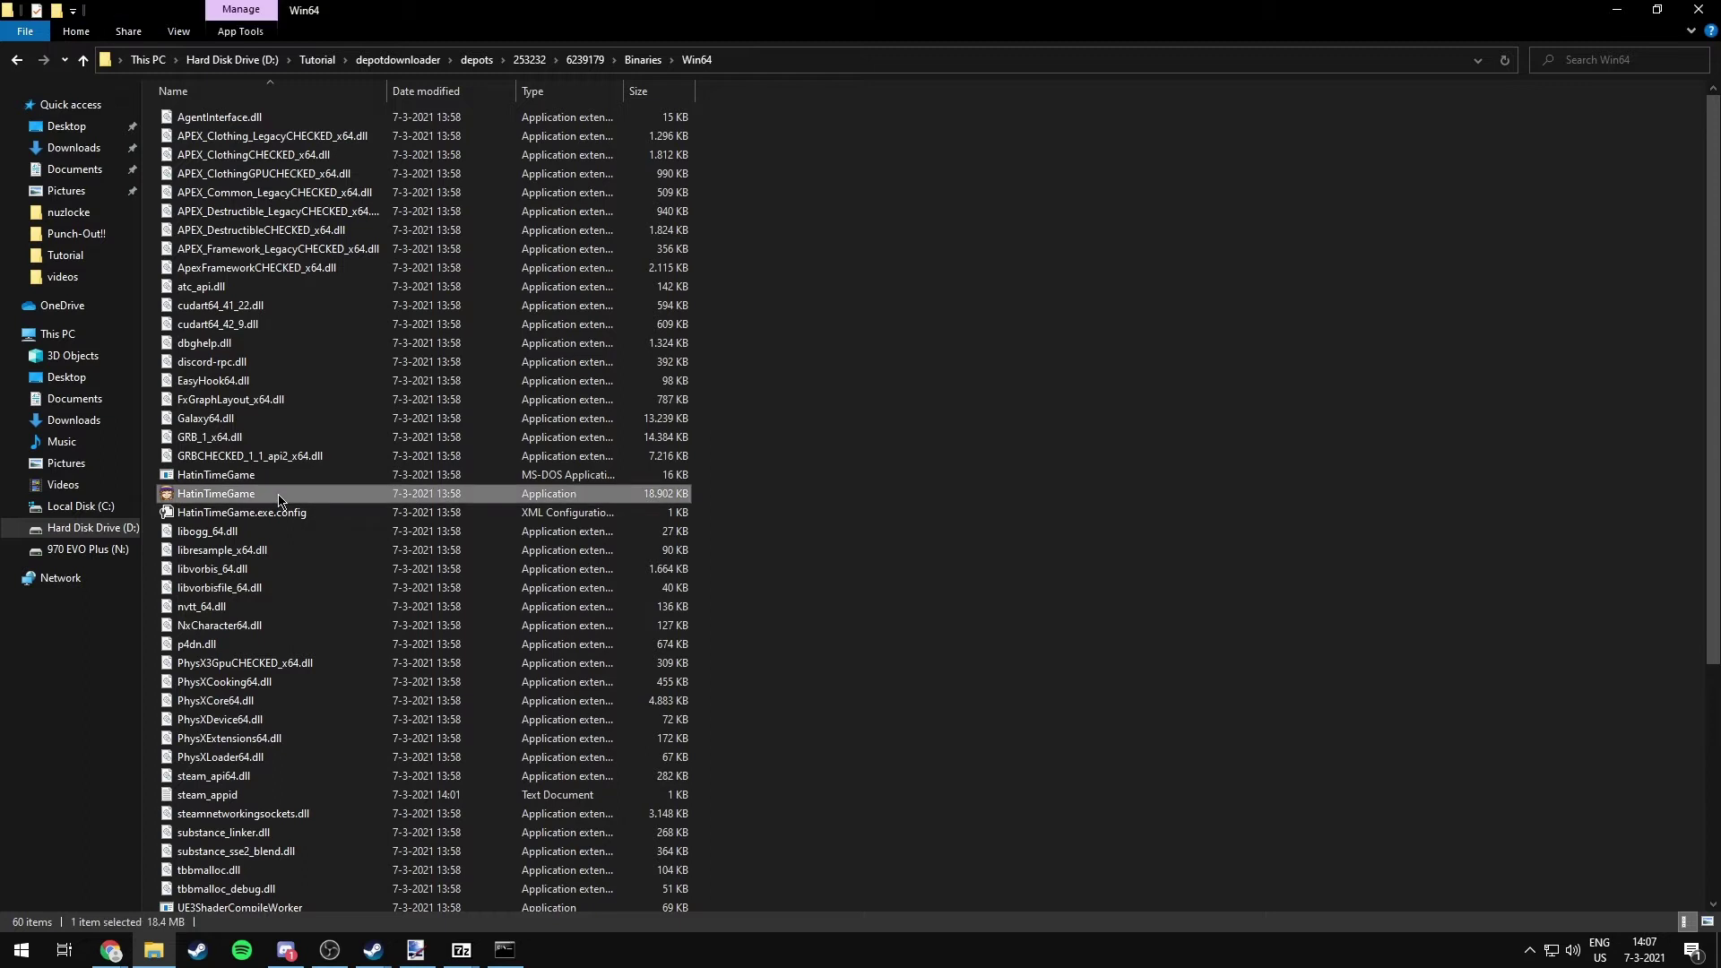
{"action": "right_click", "coordinate": [260, 495]}
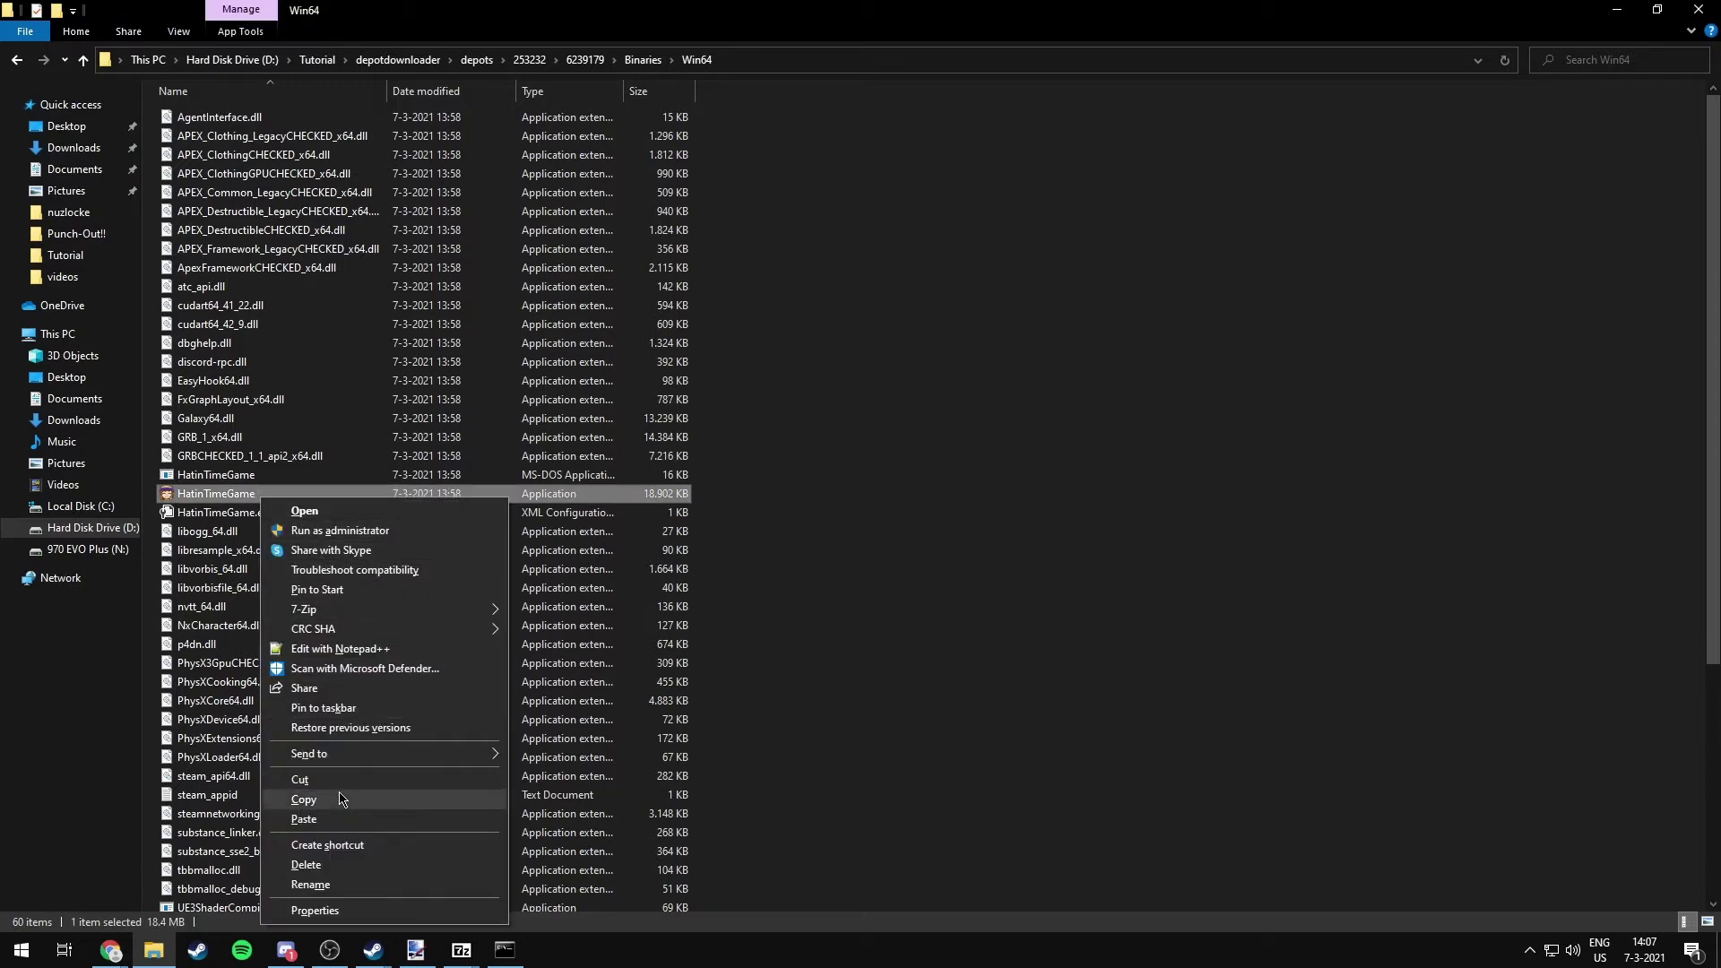
{"action": "left_click", "coordinate": [351, 844]}
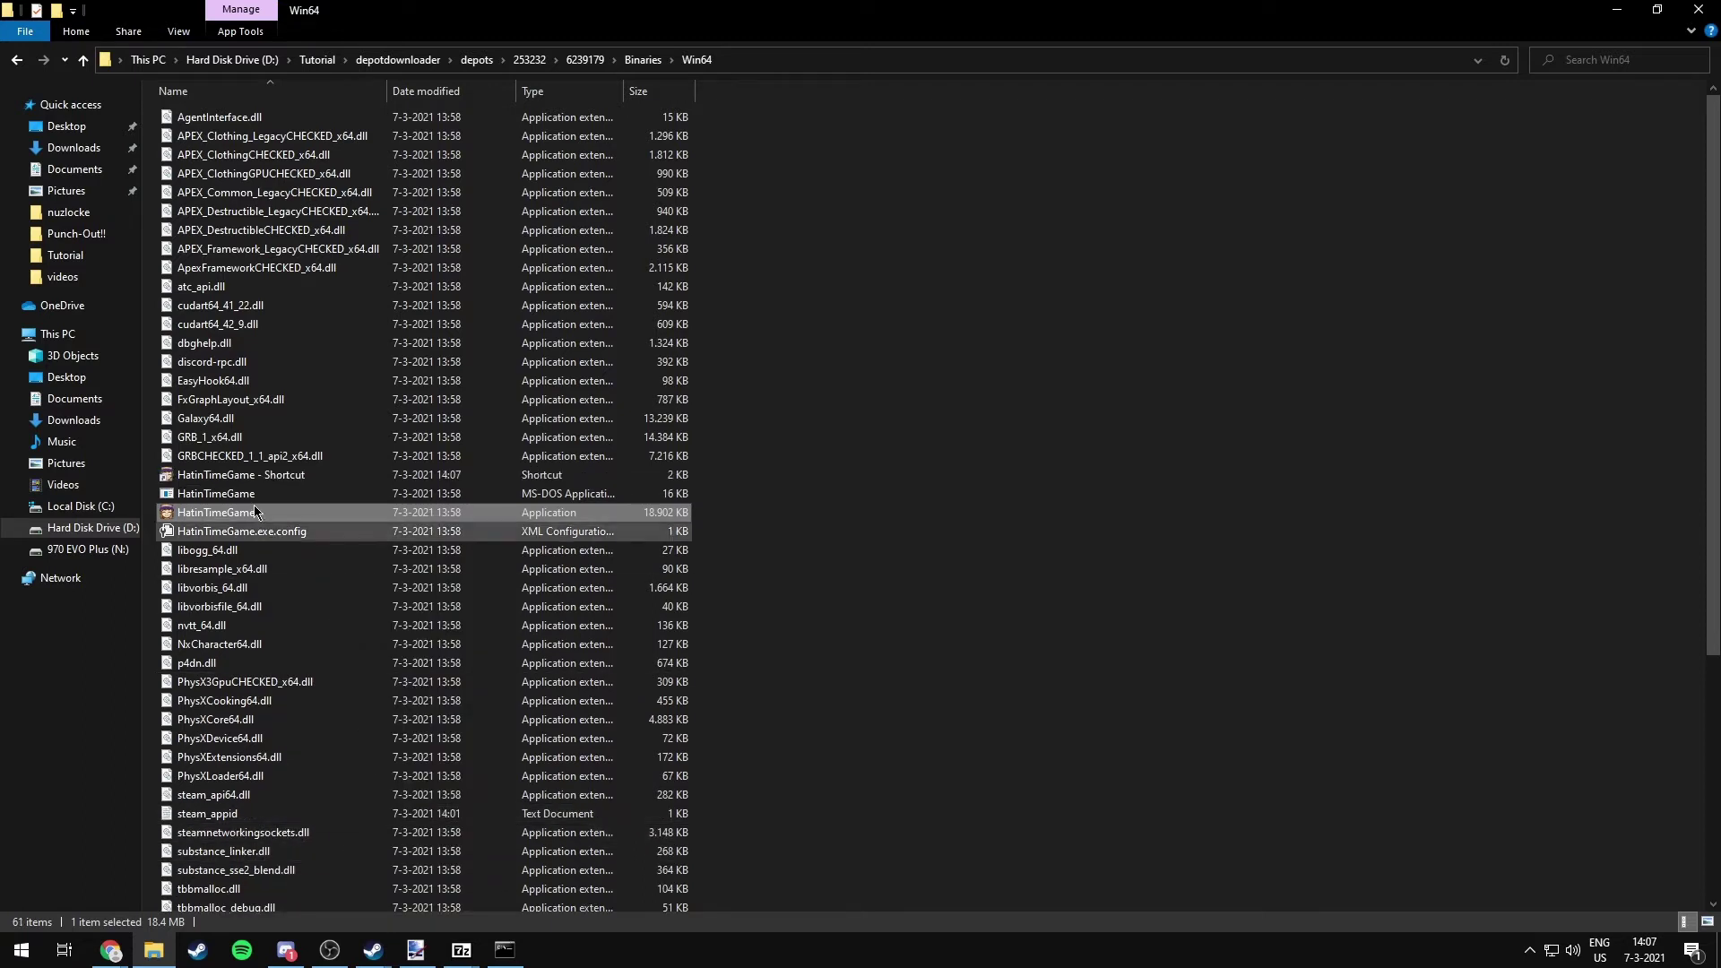
{"action": "left_click", "coordinate": [215, 478]}
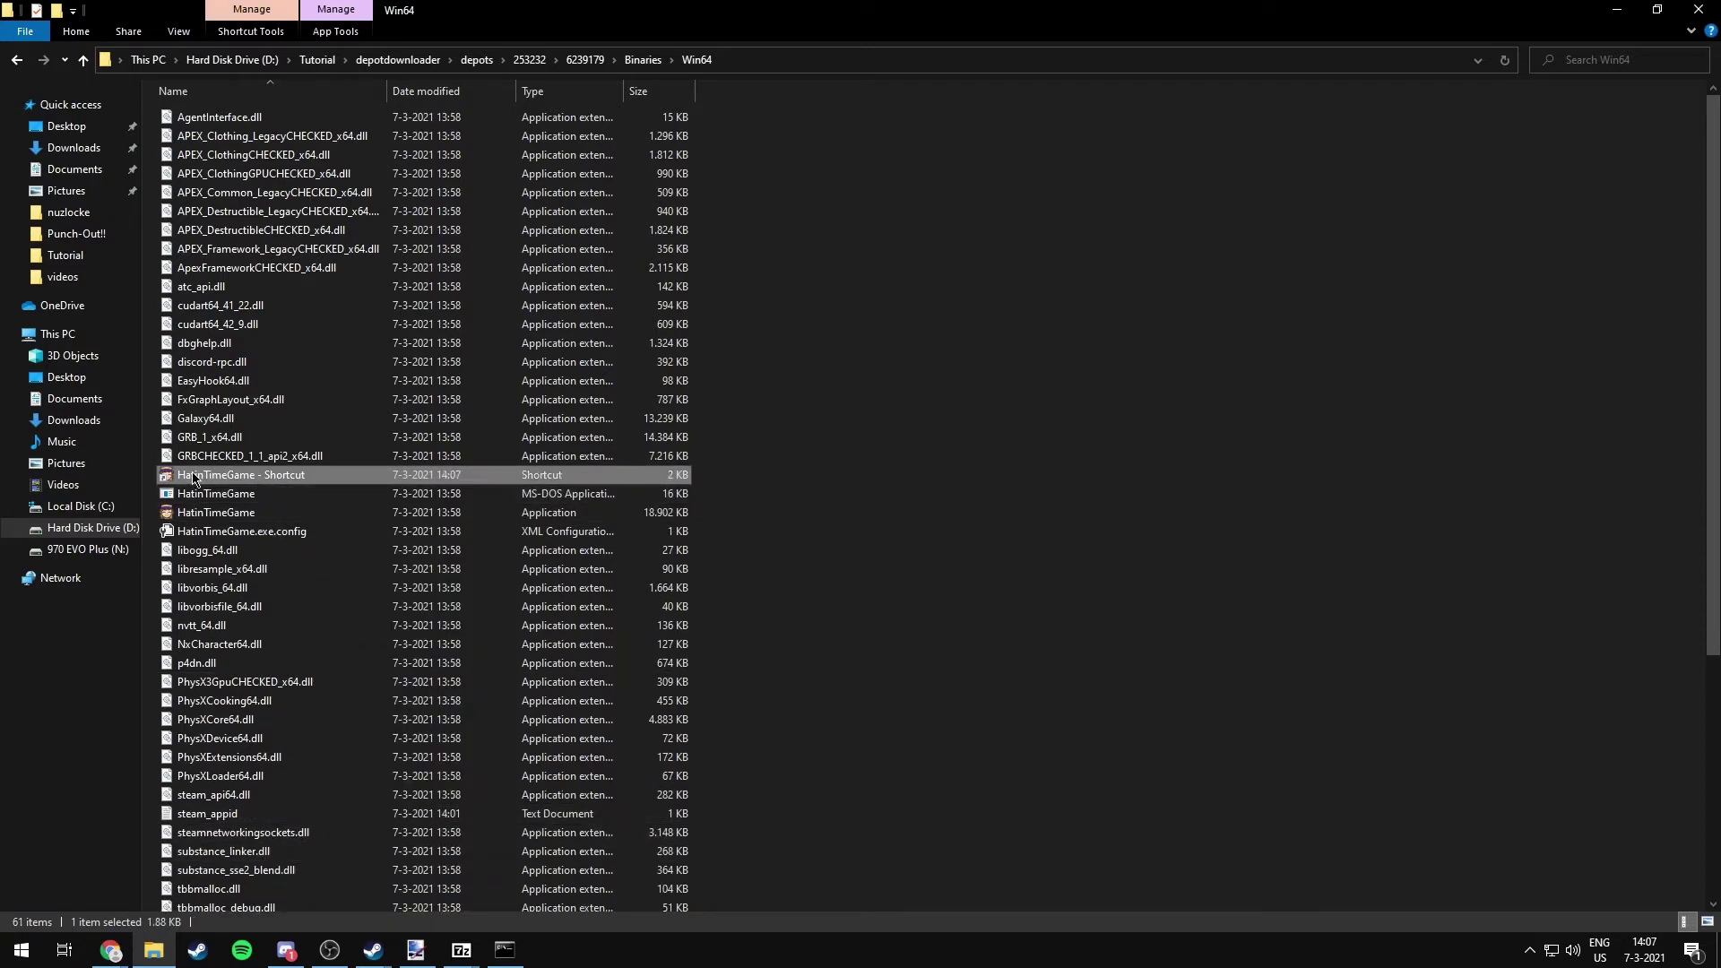
{"action": "left_click_drag", "start_coordinate": [194, 478], "coordinate": [216, 478]}
{"action": "key", "text": "Delete"}
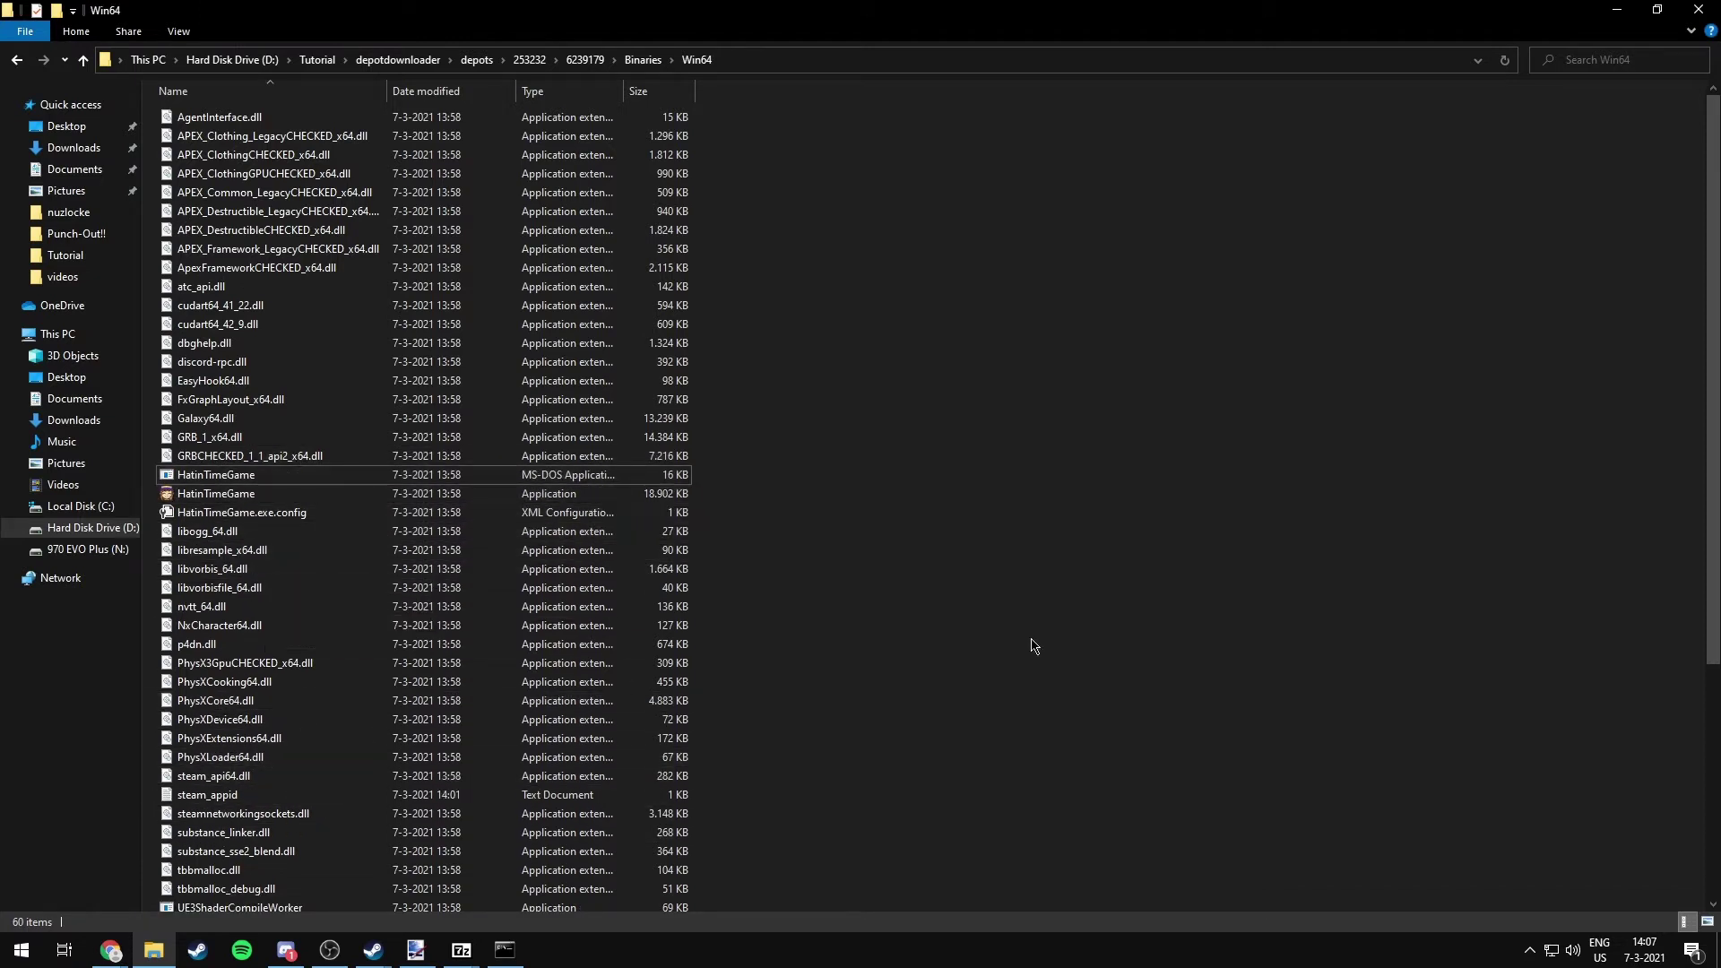
Step: Inspect steam_appid in the N: drive's Steam\steamapps\common\HatinTime\Binaries\Win64 folder
{"action": "left_click", "coordinate": [77, 549]}
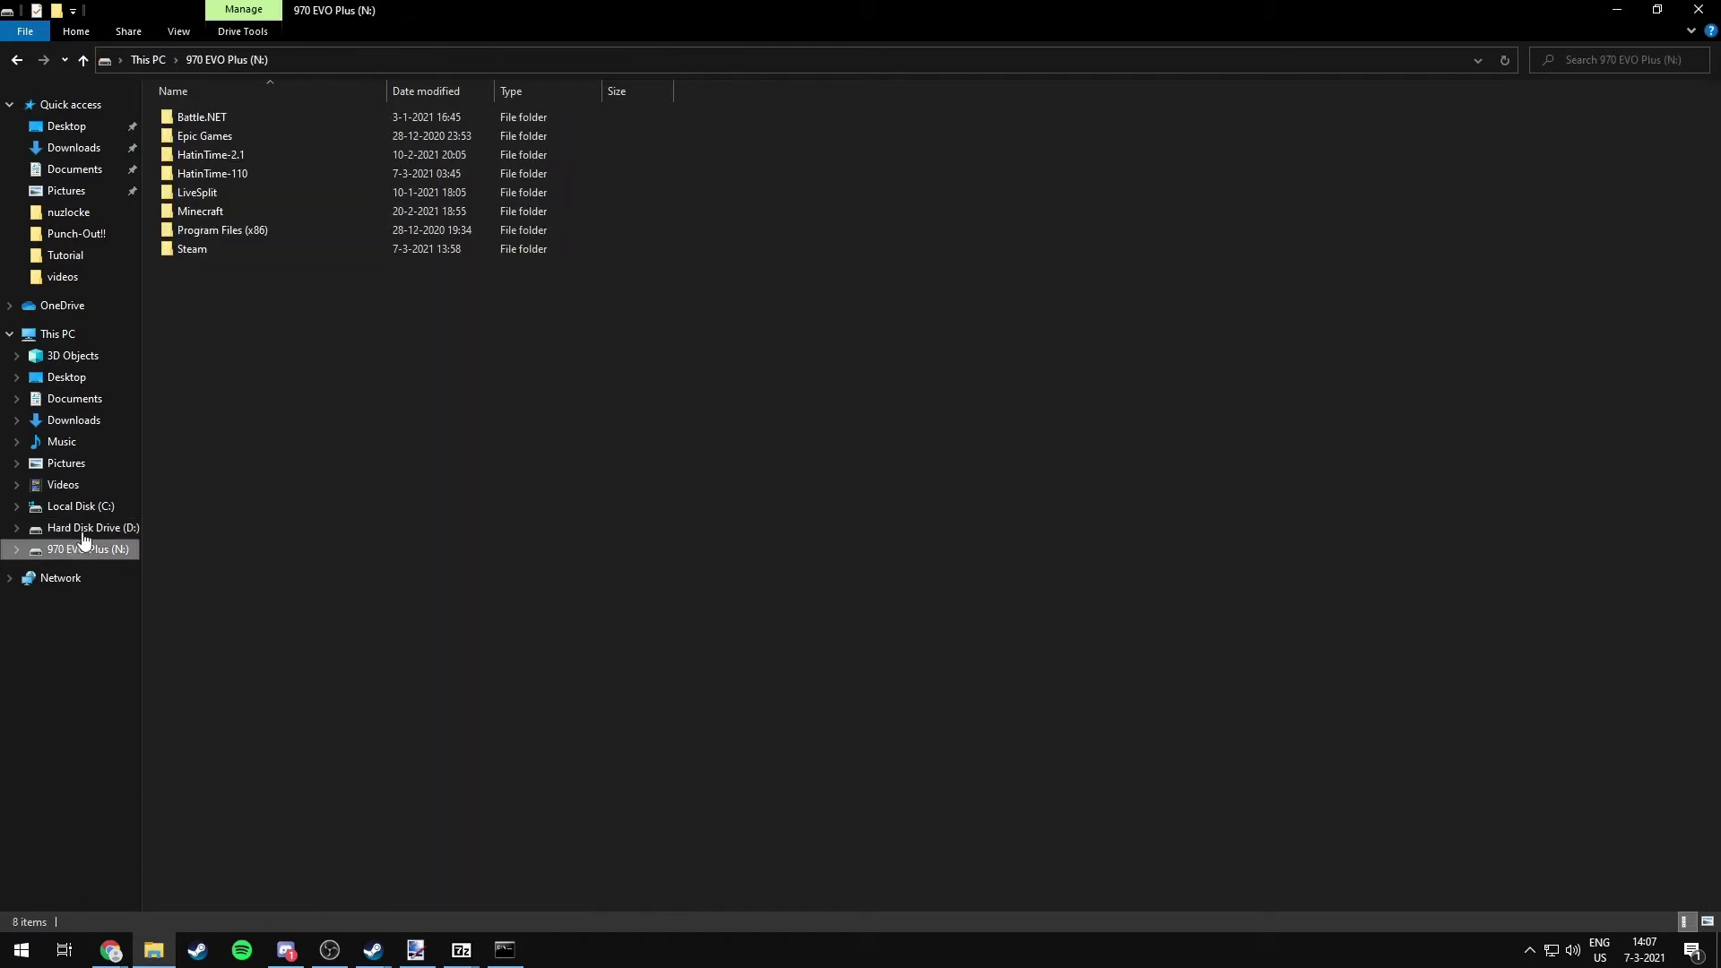
{"action": "double_click", "coordinate": [209, 253]}
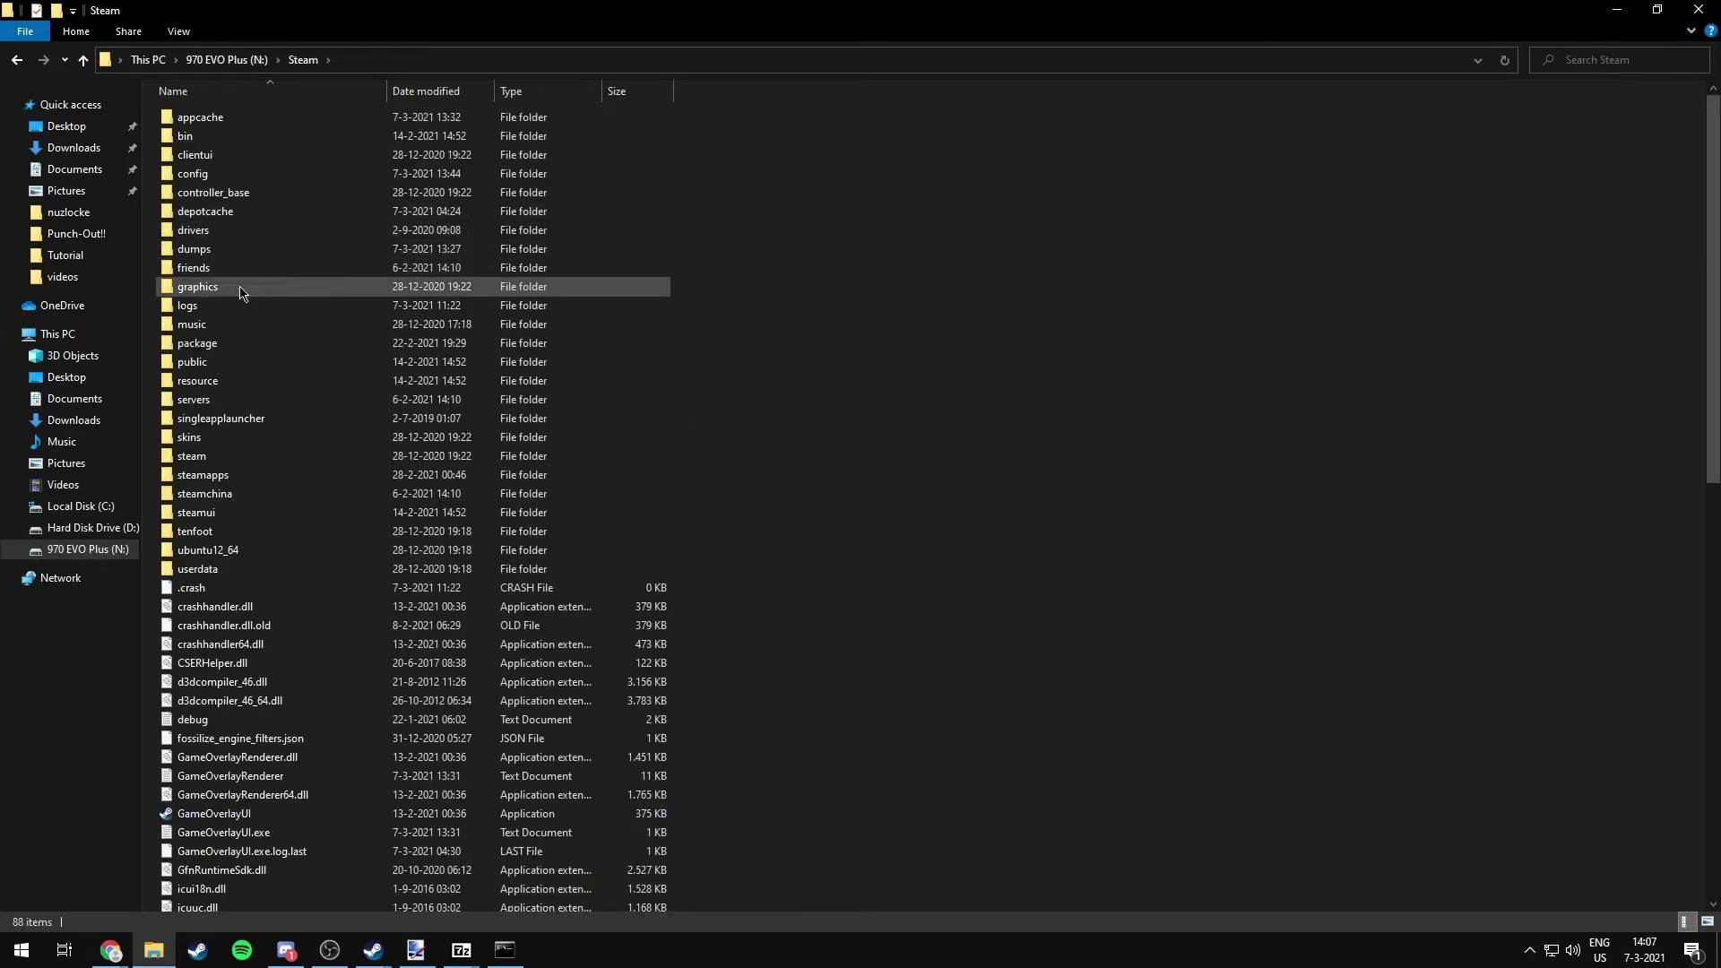
{"action": "double_click", "coordinate": [224, 476]}
{"action": "double_click", "coordinate": [205, 120]}
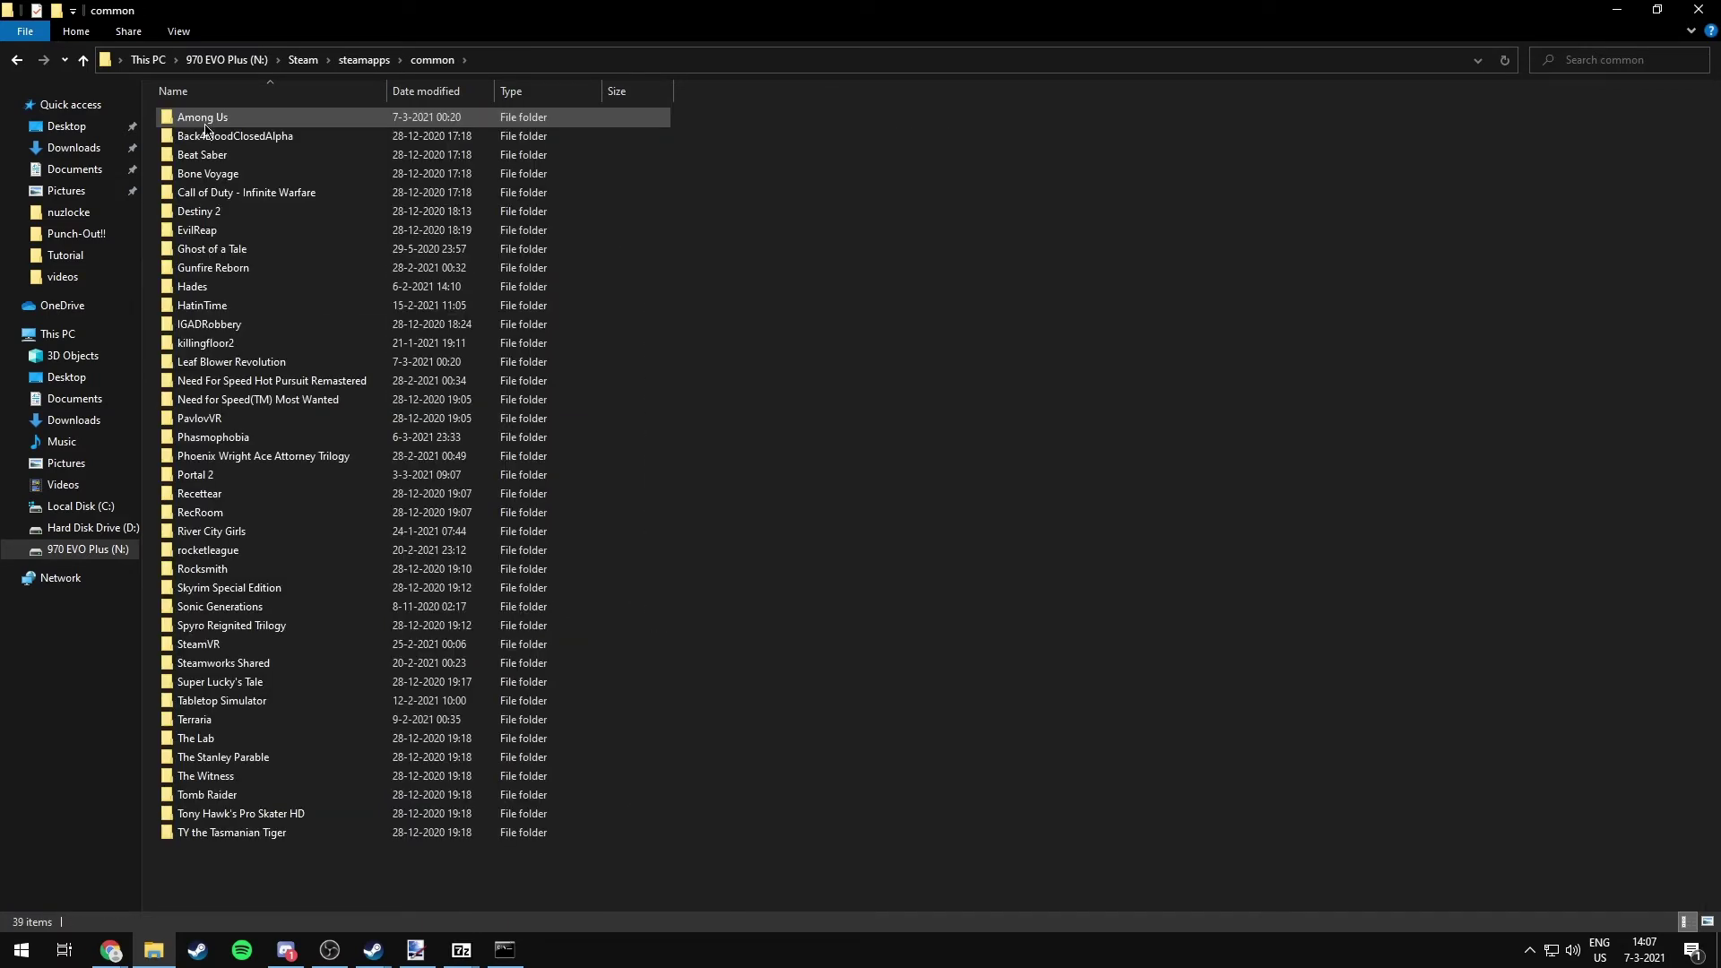
{"action": "double_click", "coordinate": [216, 308]}
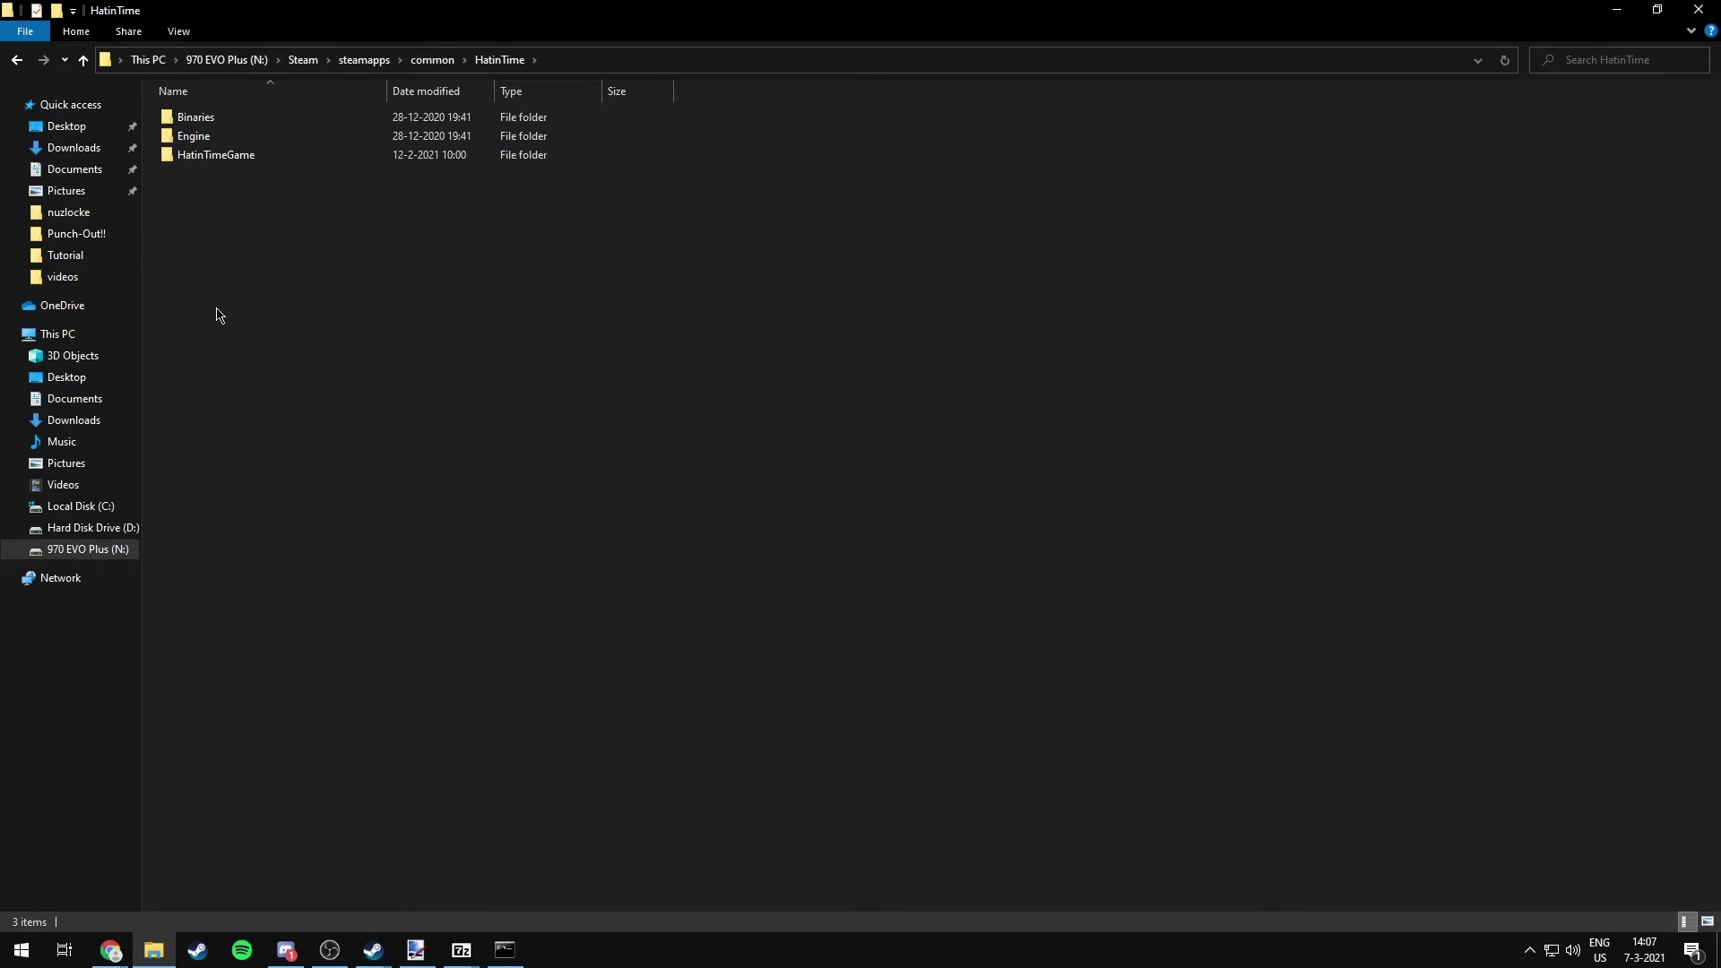
{"action": "double_click", "coordinate": [197, 120]}
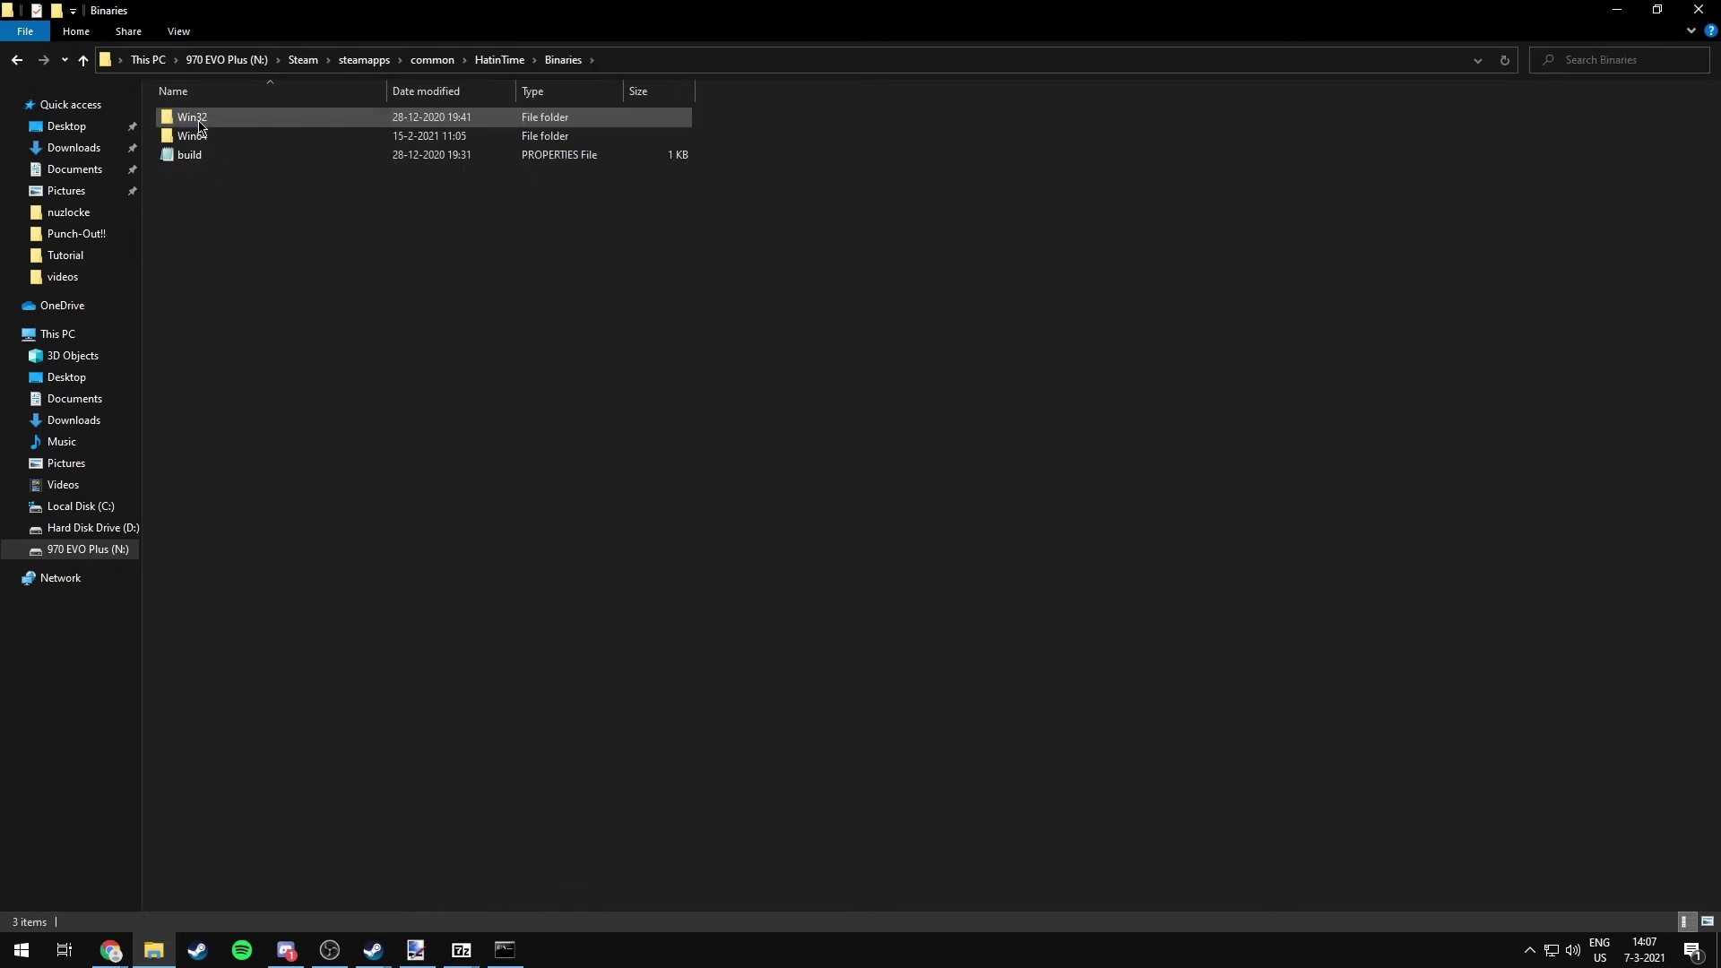
{"action": "double_click", "coordinate": [200, 136]}
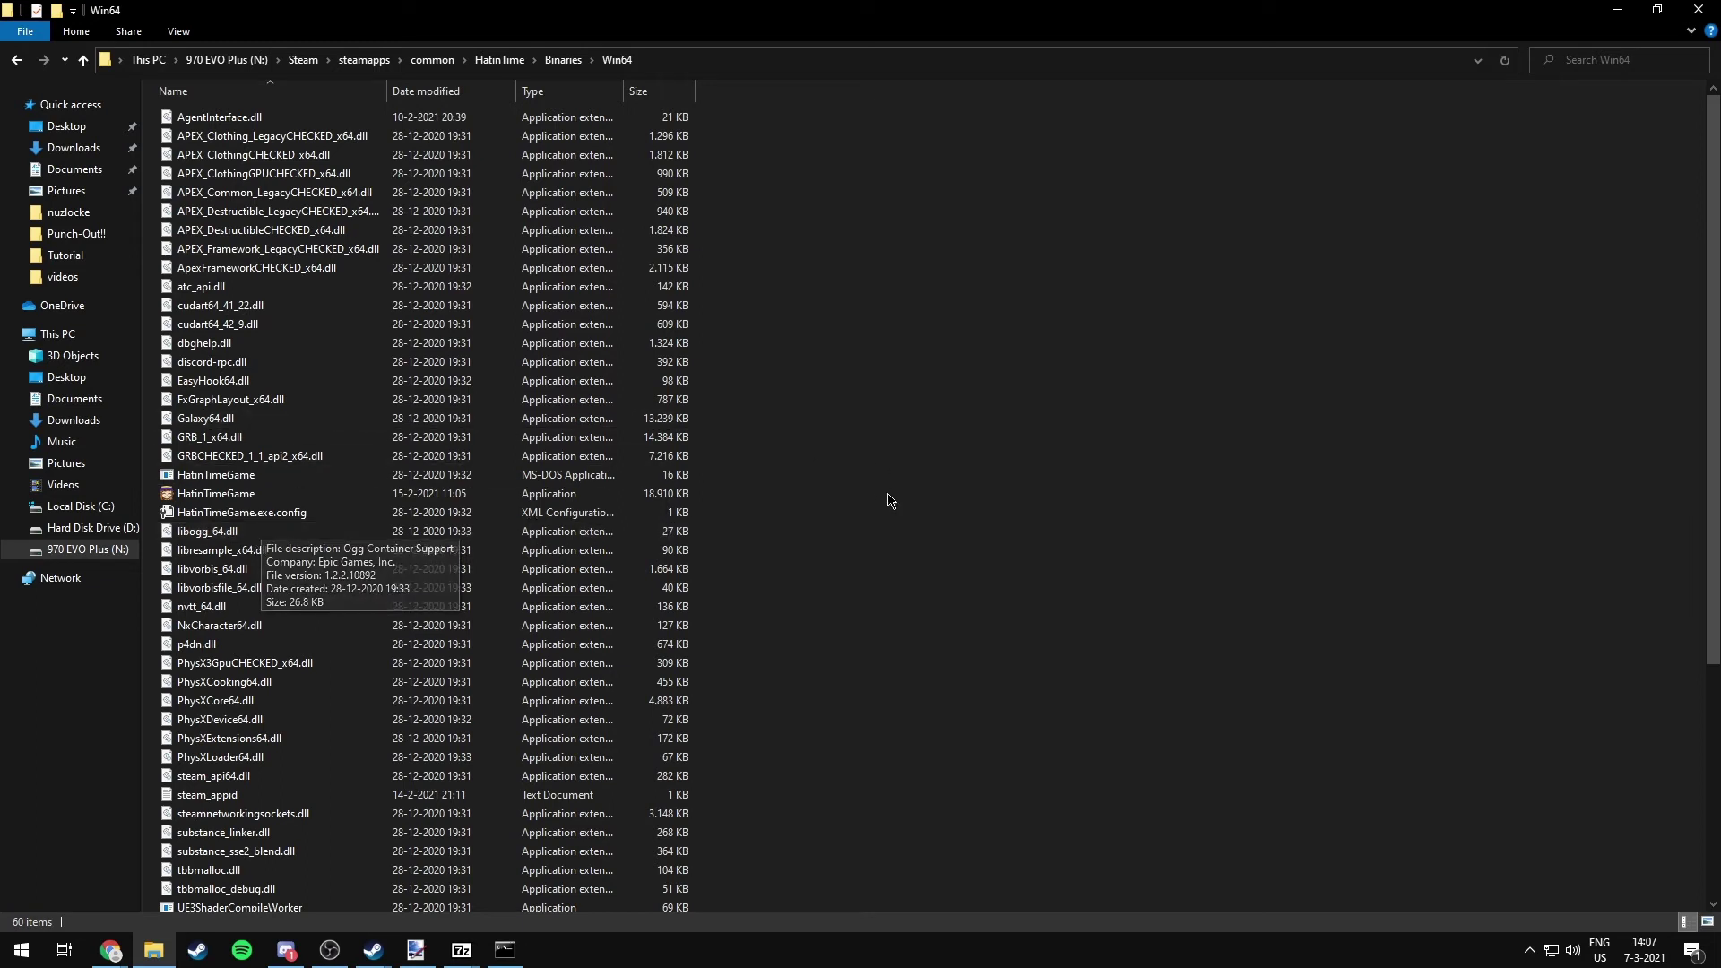
{"action": "left_click", "coordinate": [221, 797]}
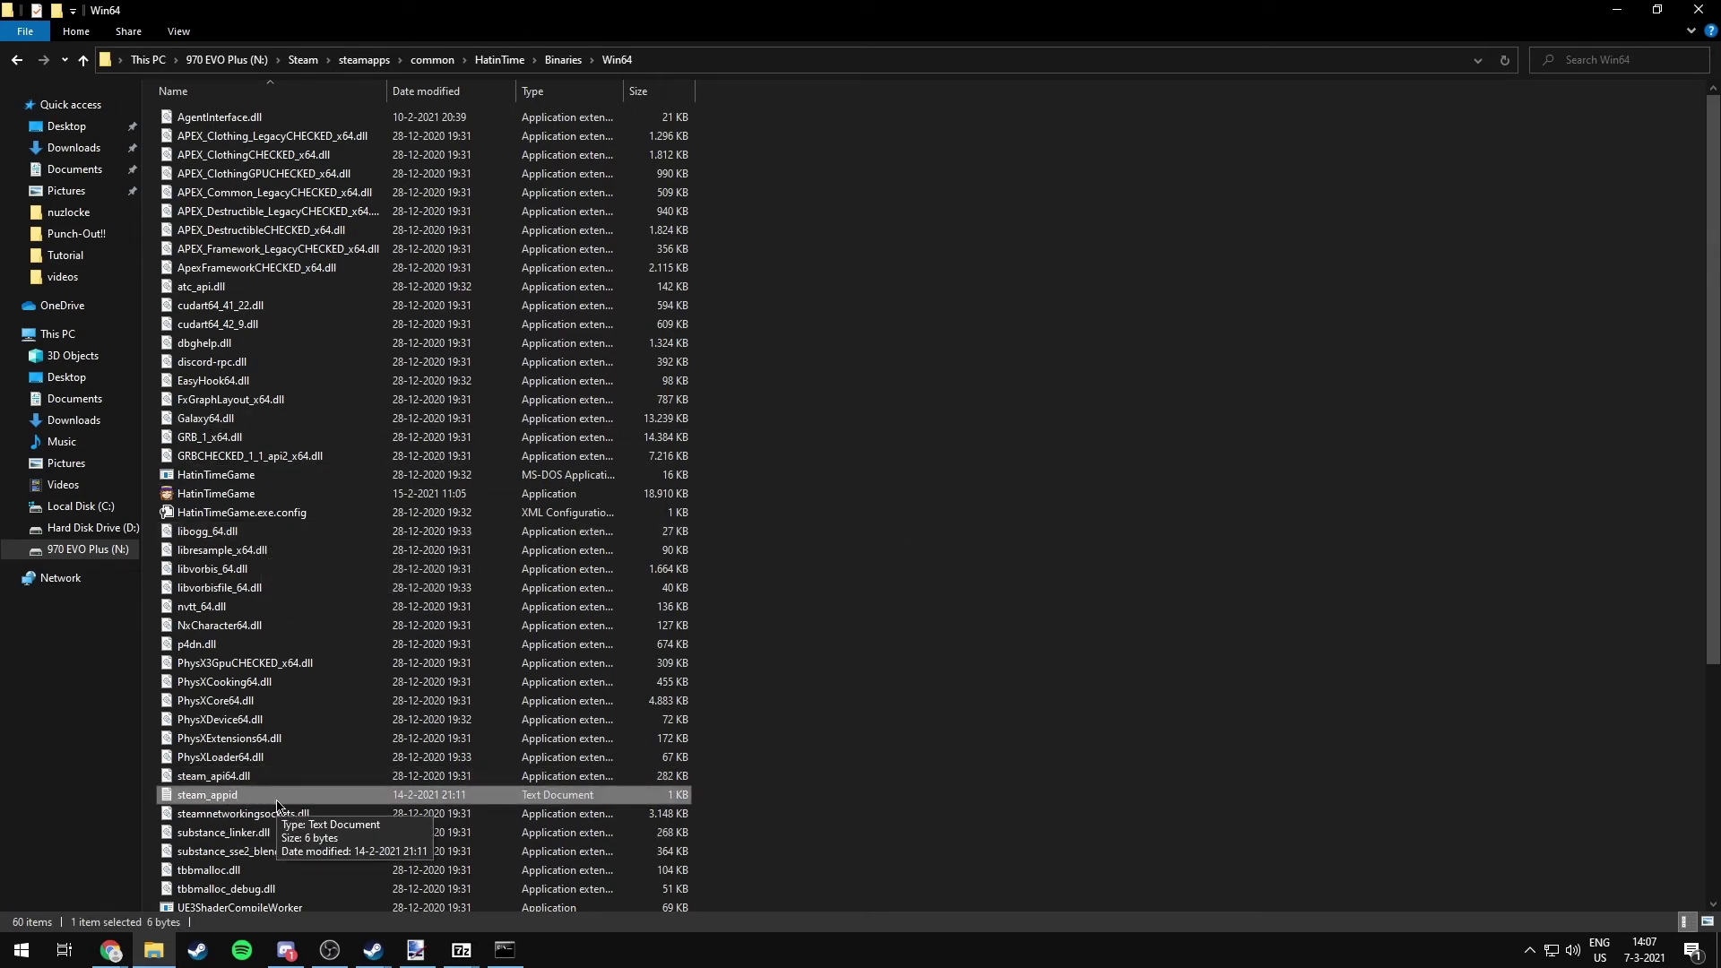
{"action": "left_click", "coordinate": [933, 750]}
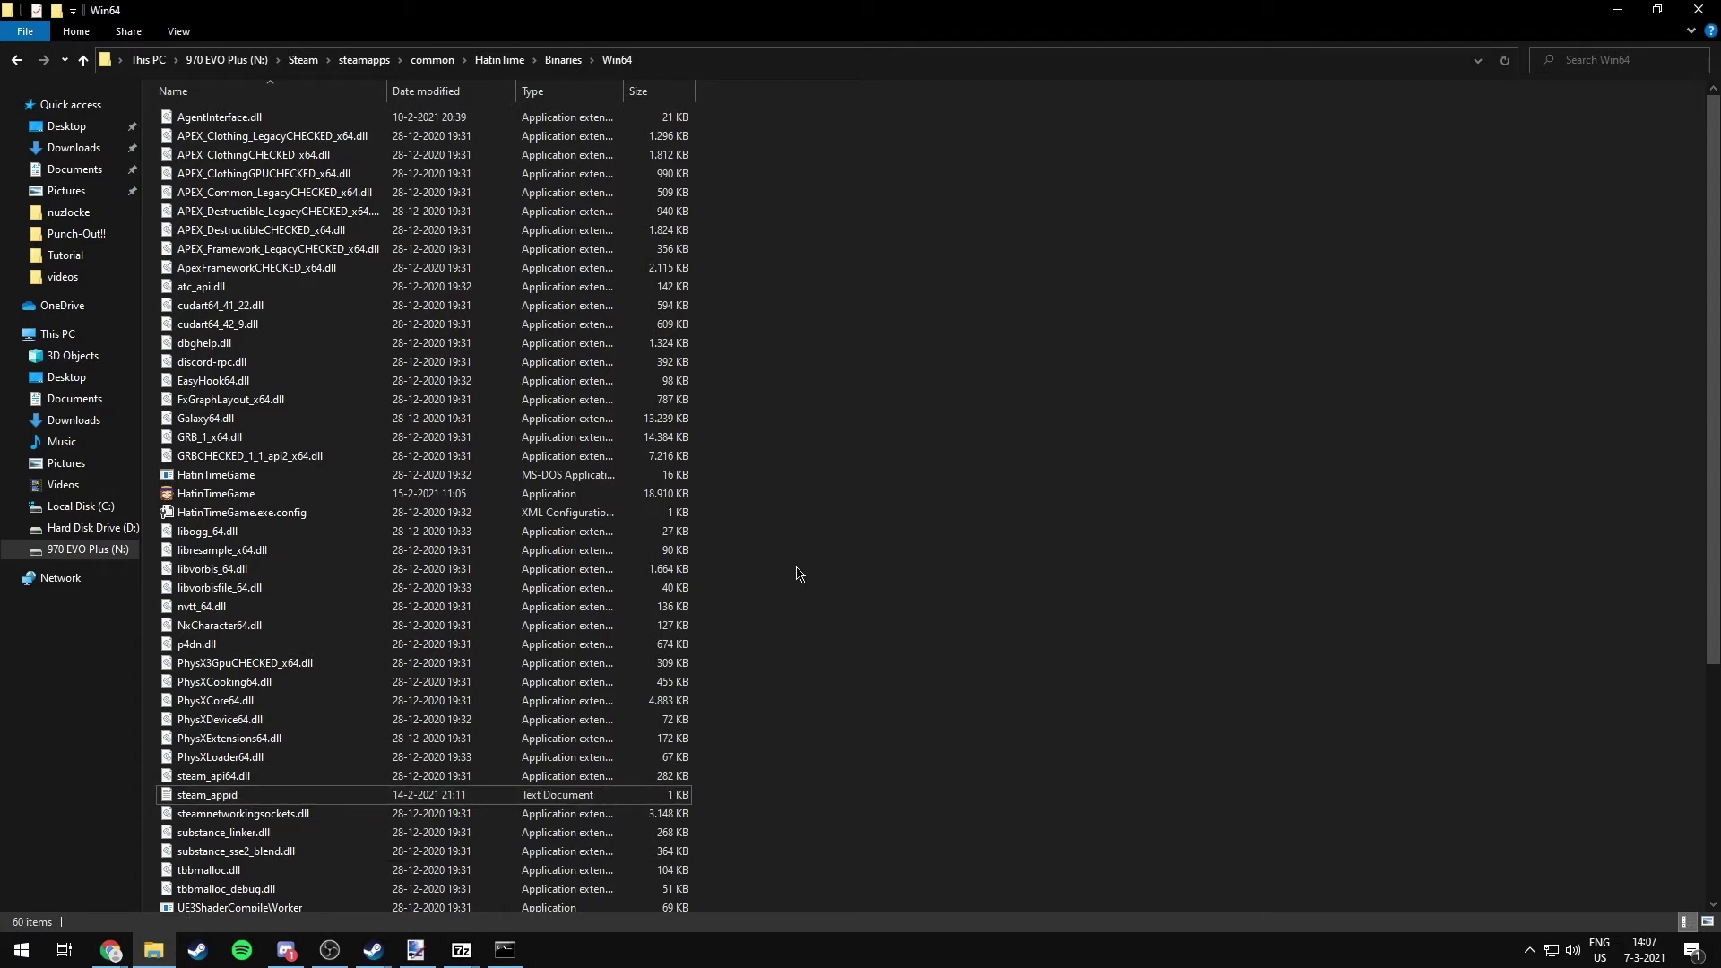
Step: Go back to the HatinTime folder, then to the Tutorial folder on D:
{"action": "left_click", "coordinate": [562, 59]}
{"action": "left_click", "coordinate": [500, 59]}
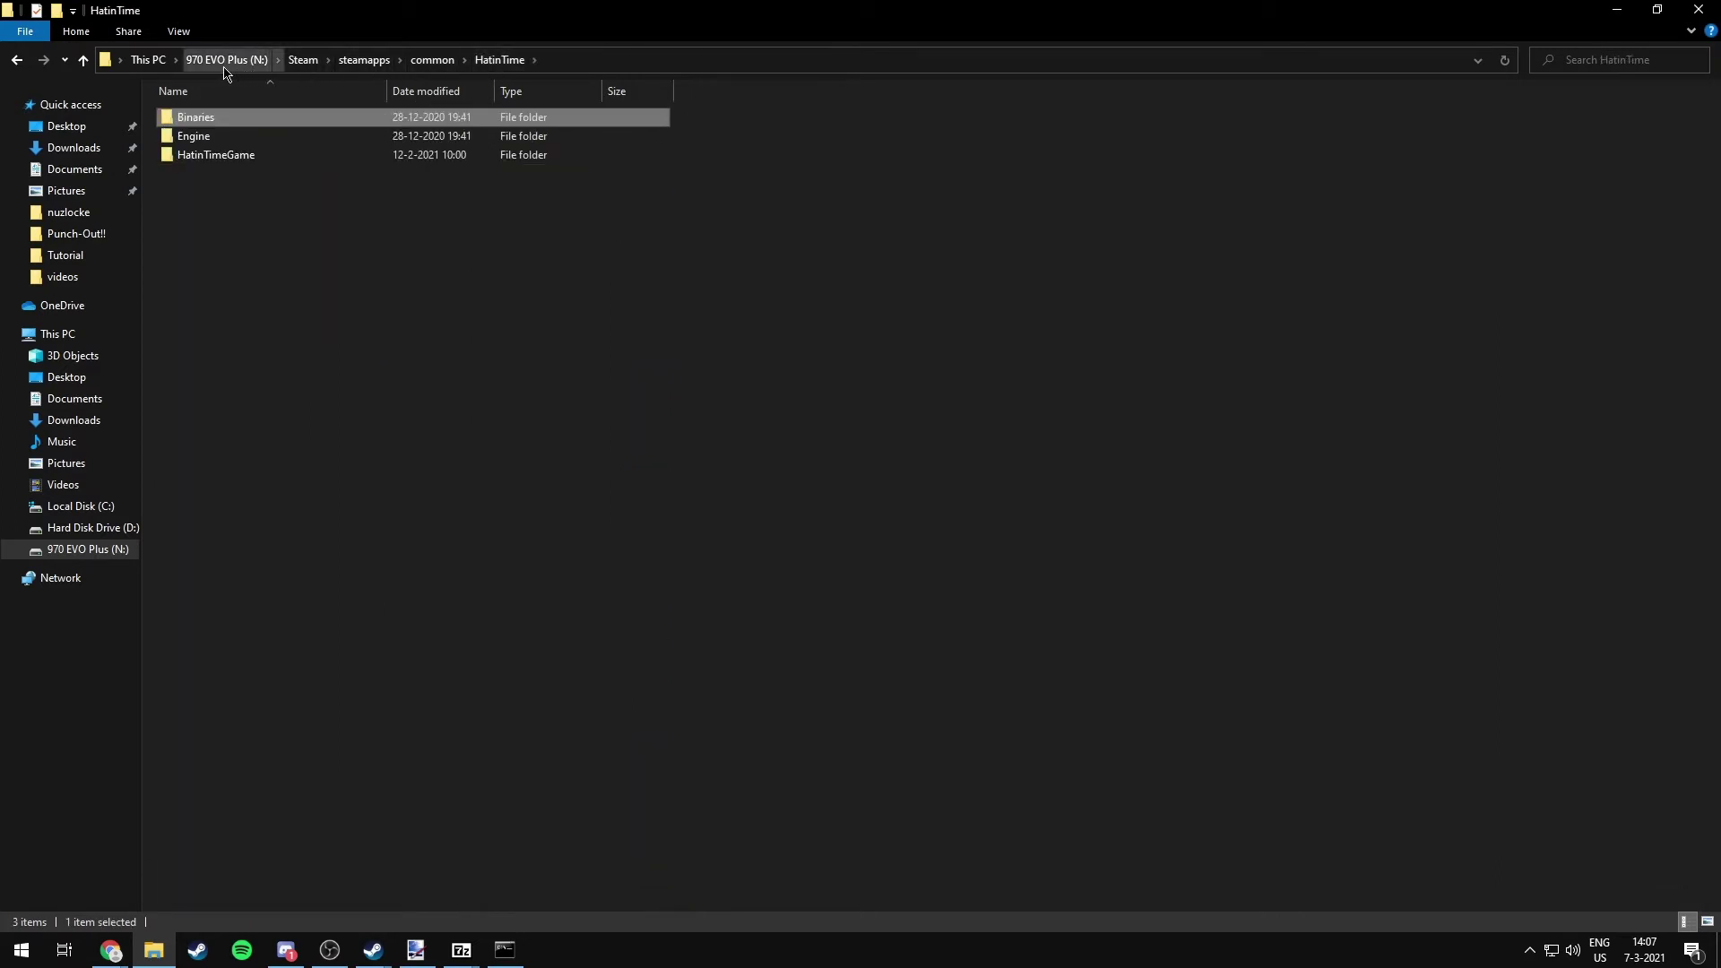
{"action": "left_click", "coordinate": [415, 401]}
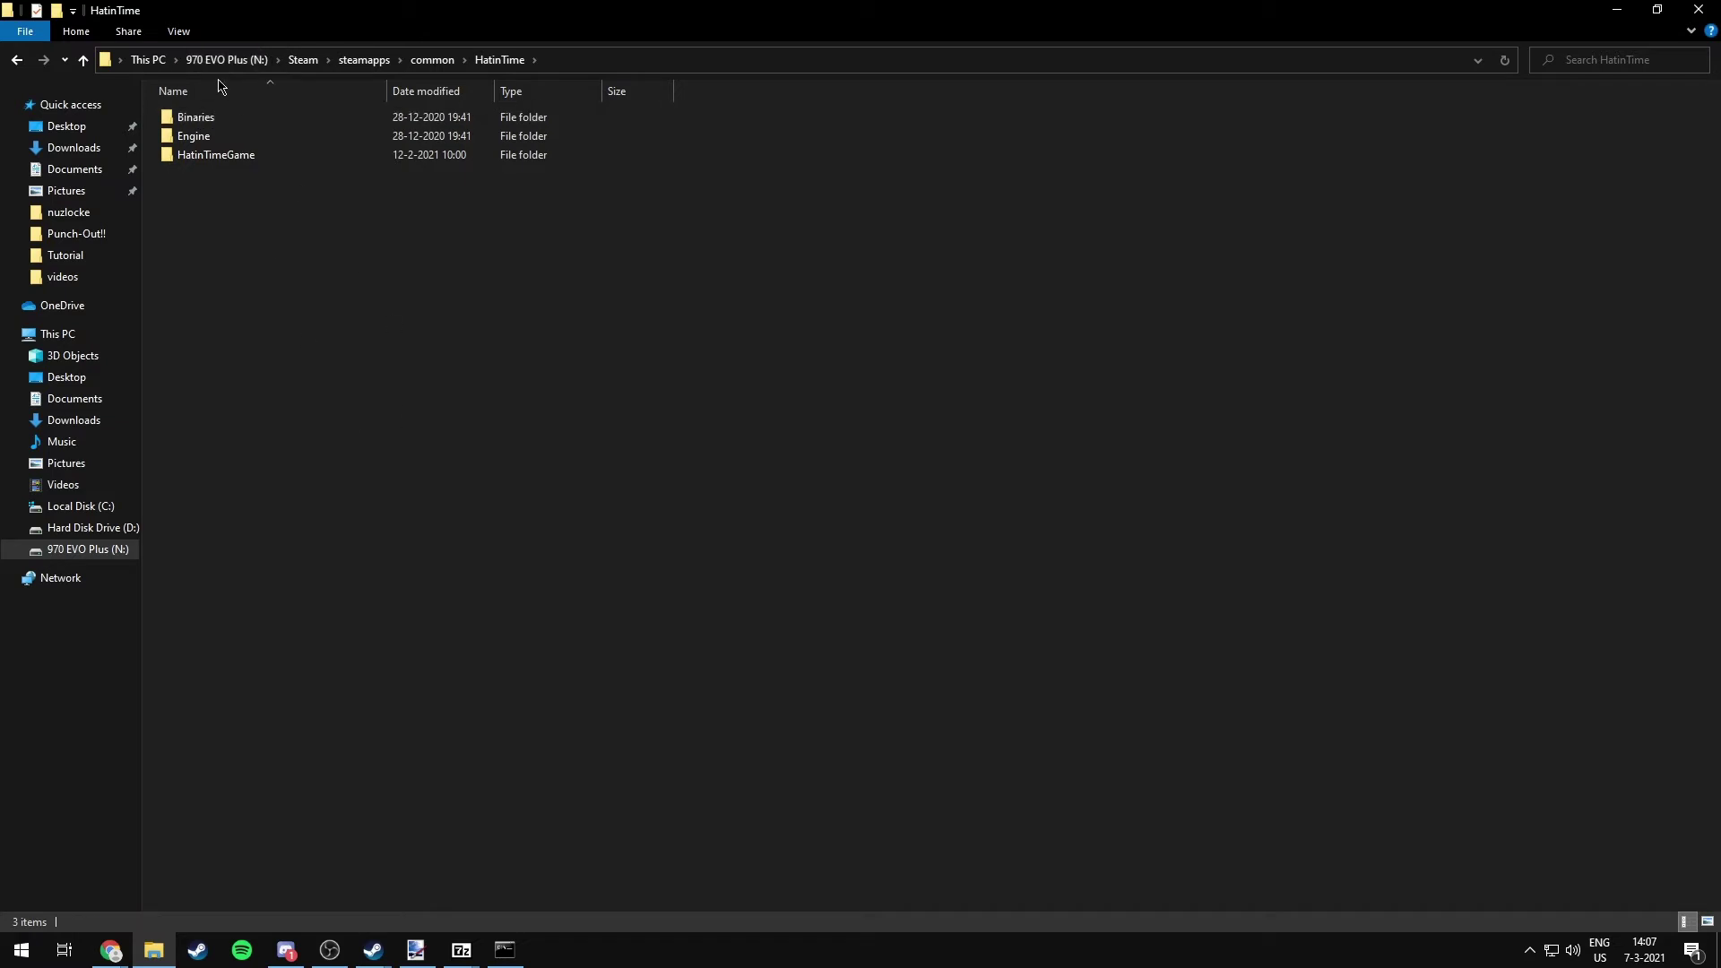
{"action": "left_click", "coordinate": [81, 526]}
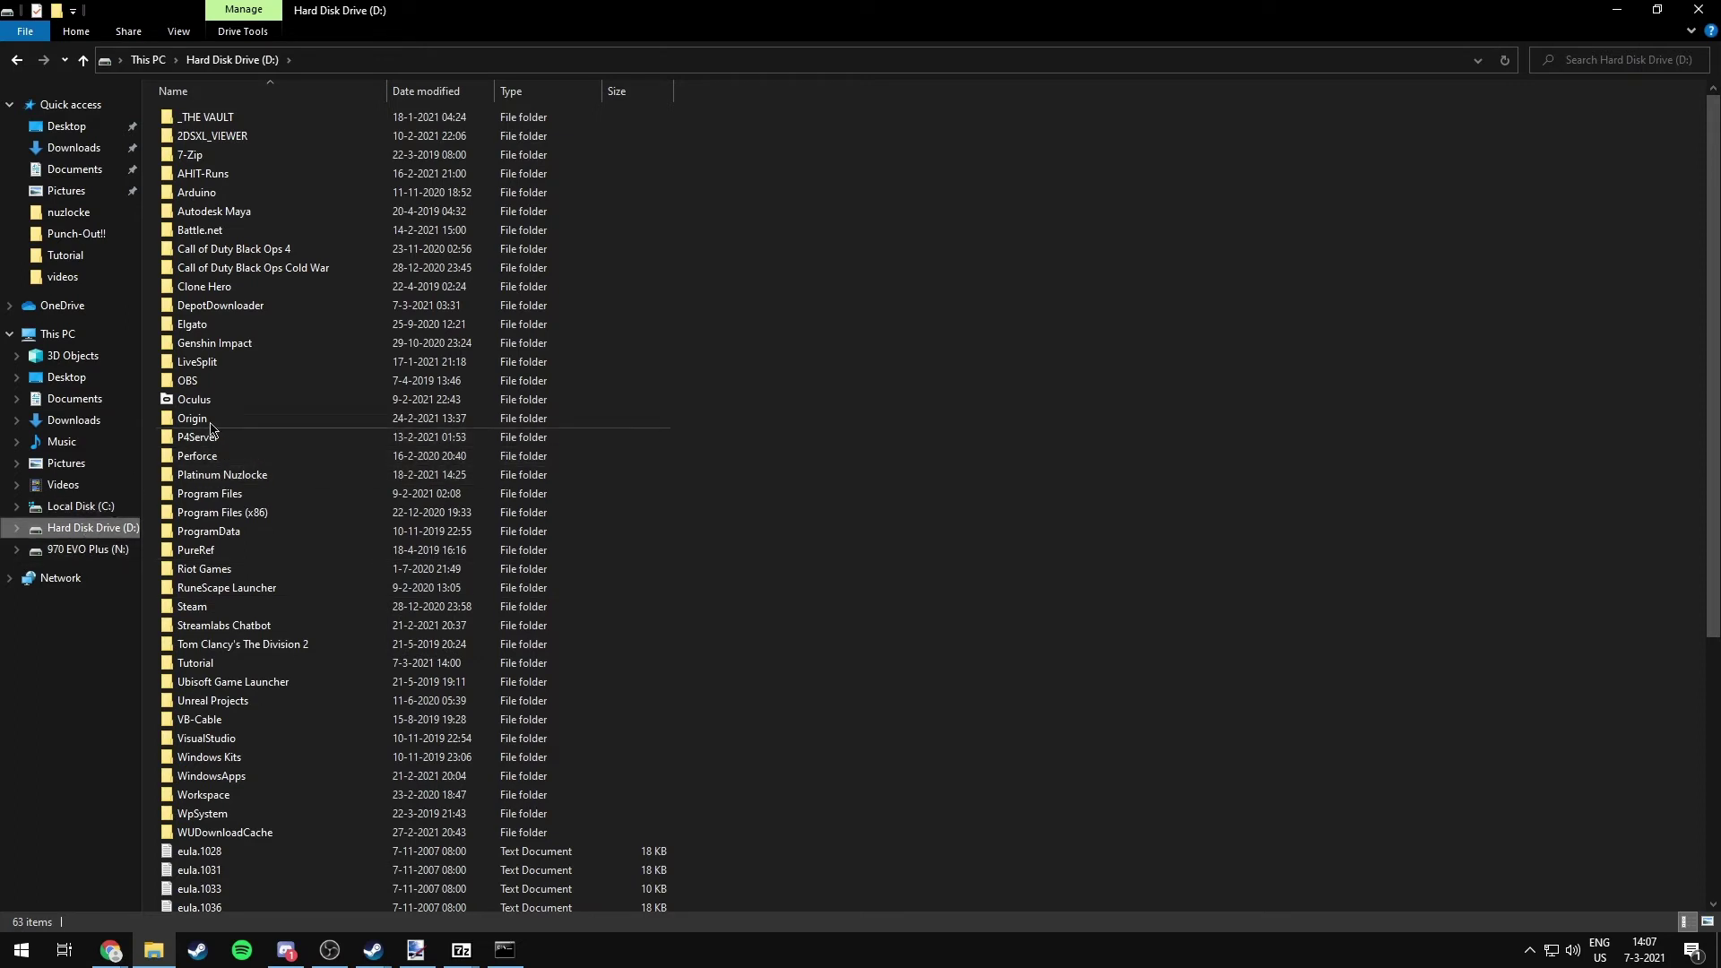
{"action": "left_click", "coordinate": [212, 666]}
{"action": "double_click", "coordinate": [210, 665]}
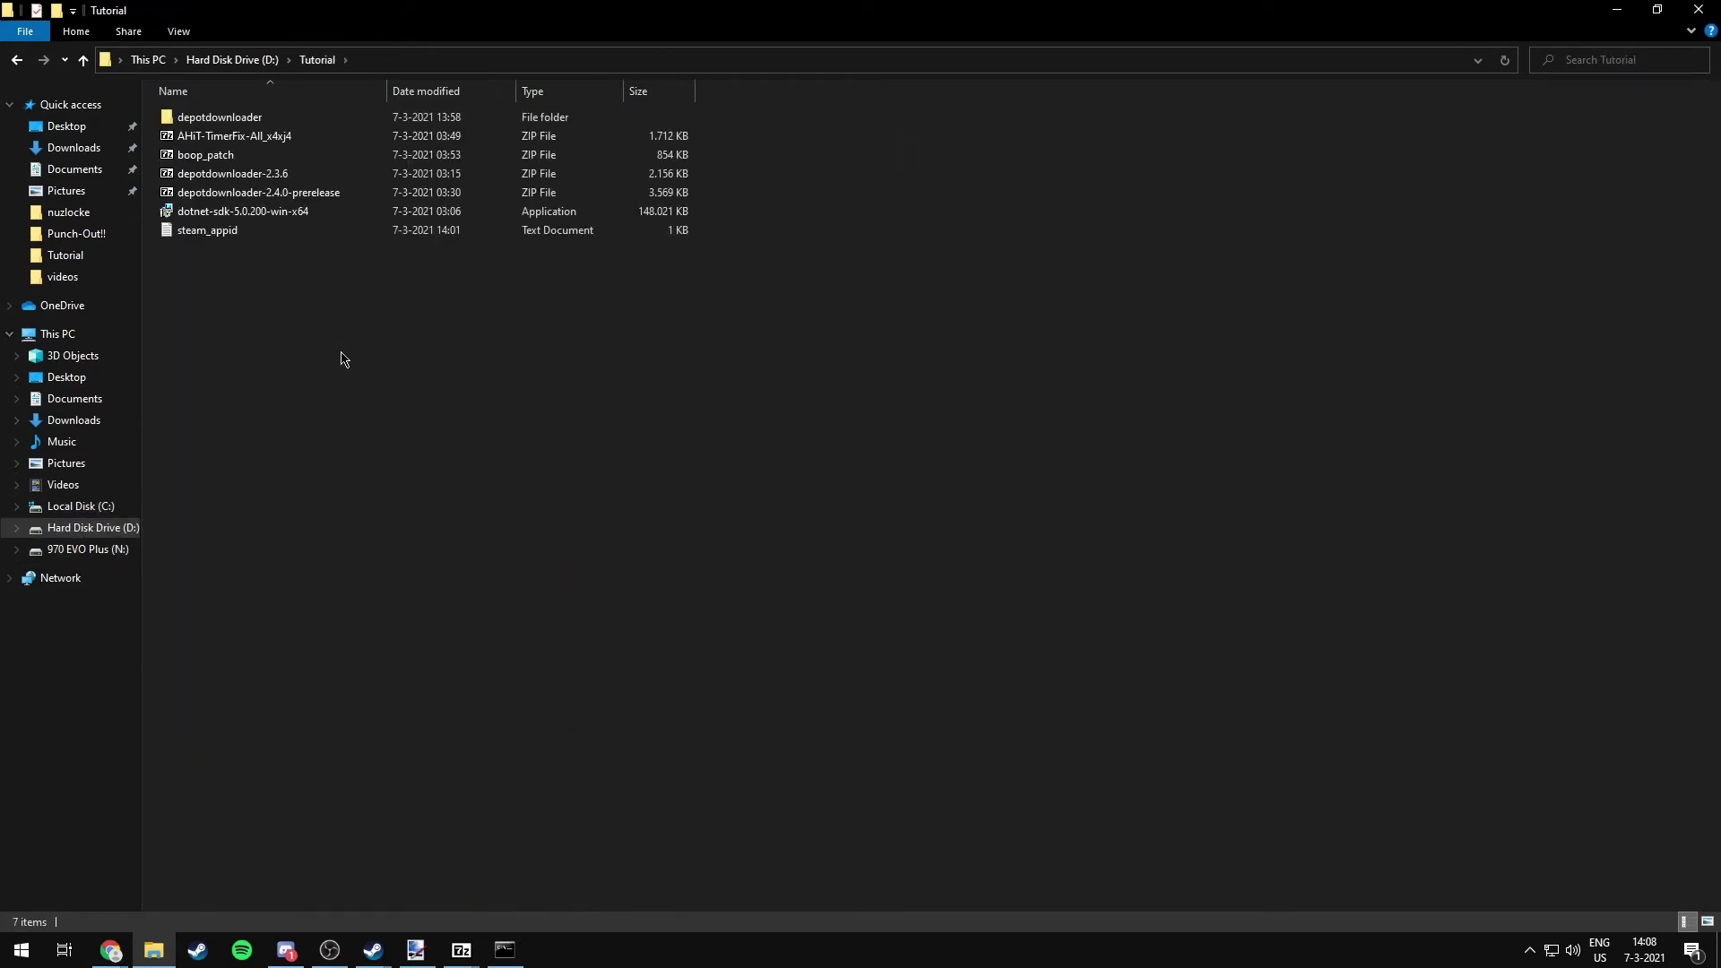
{"action": "left_click", "coordinate": [229, 237]}
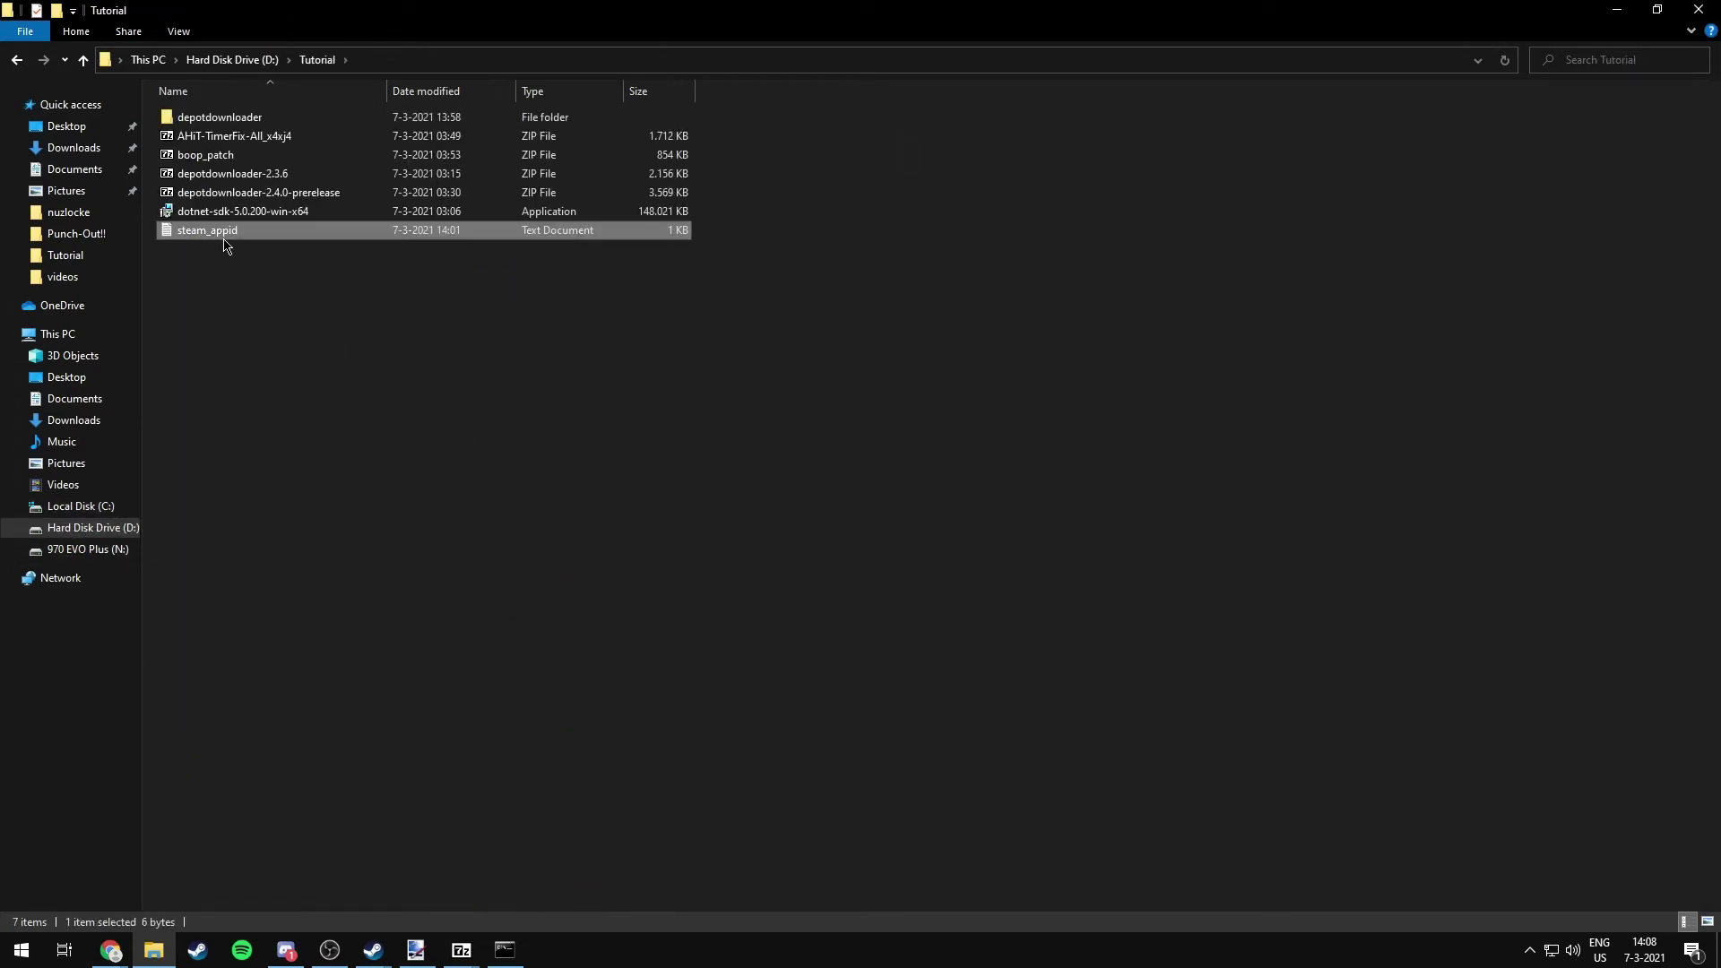
{"action": "double_click", "coordinate": [216, 117]}
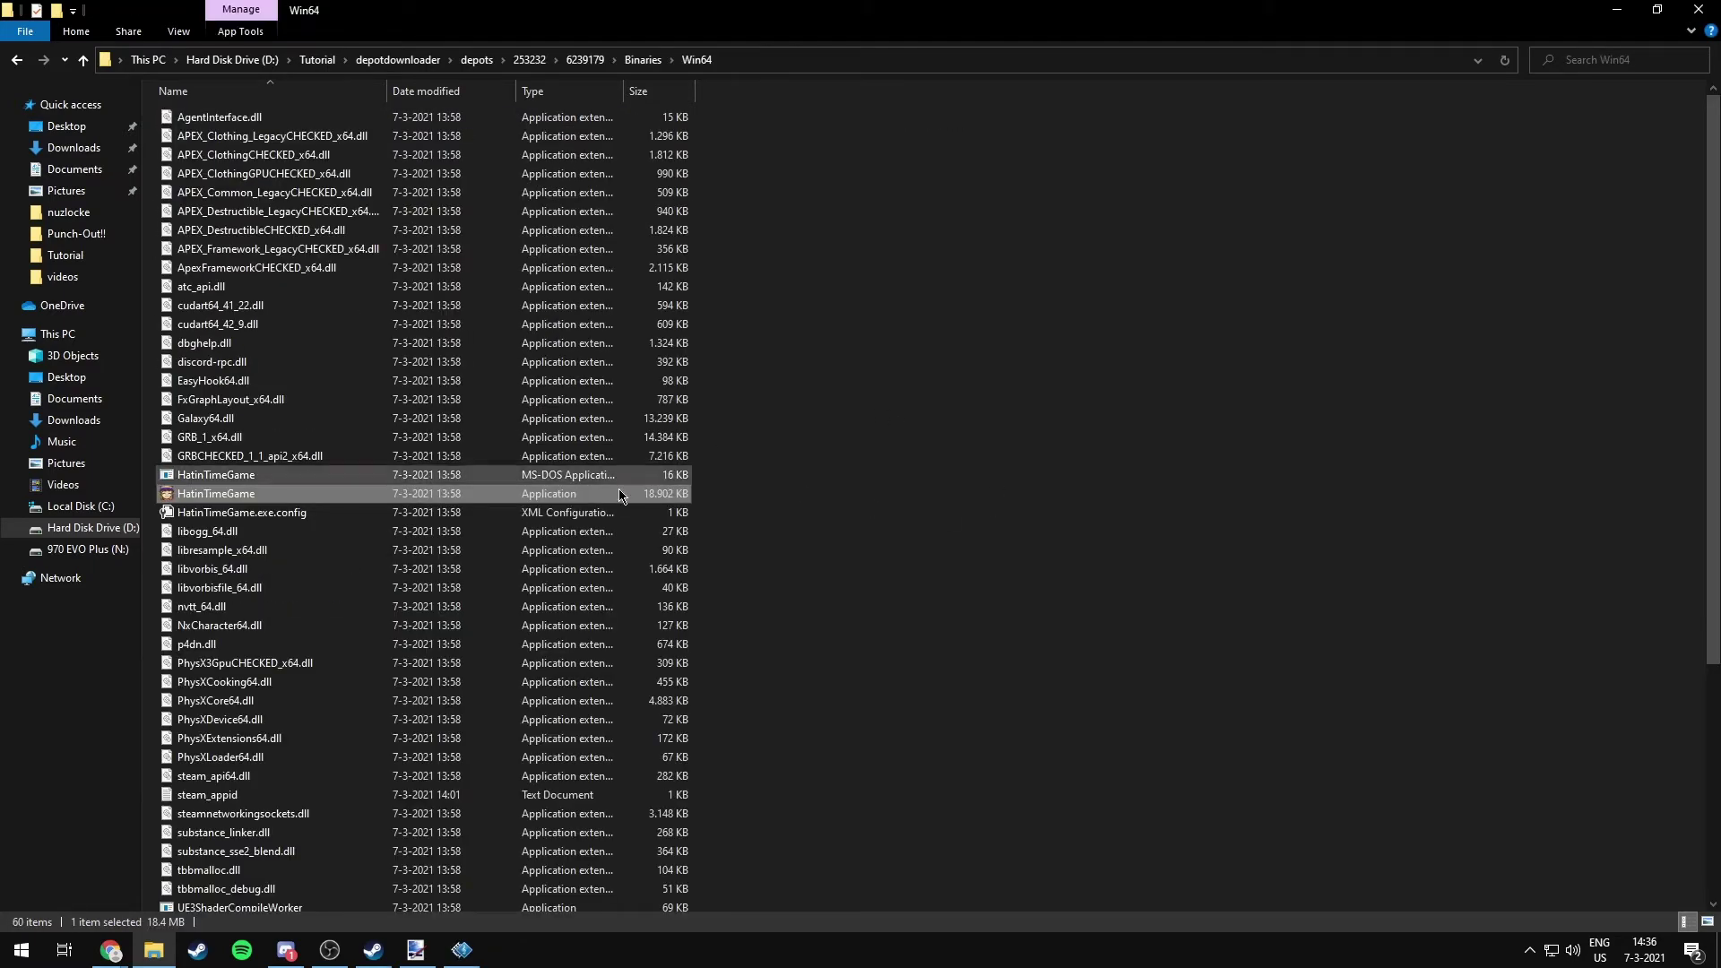
{"action": "left_click", "coordinate": [226, 800]}
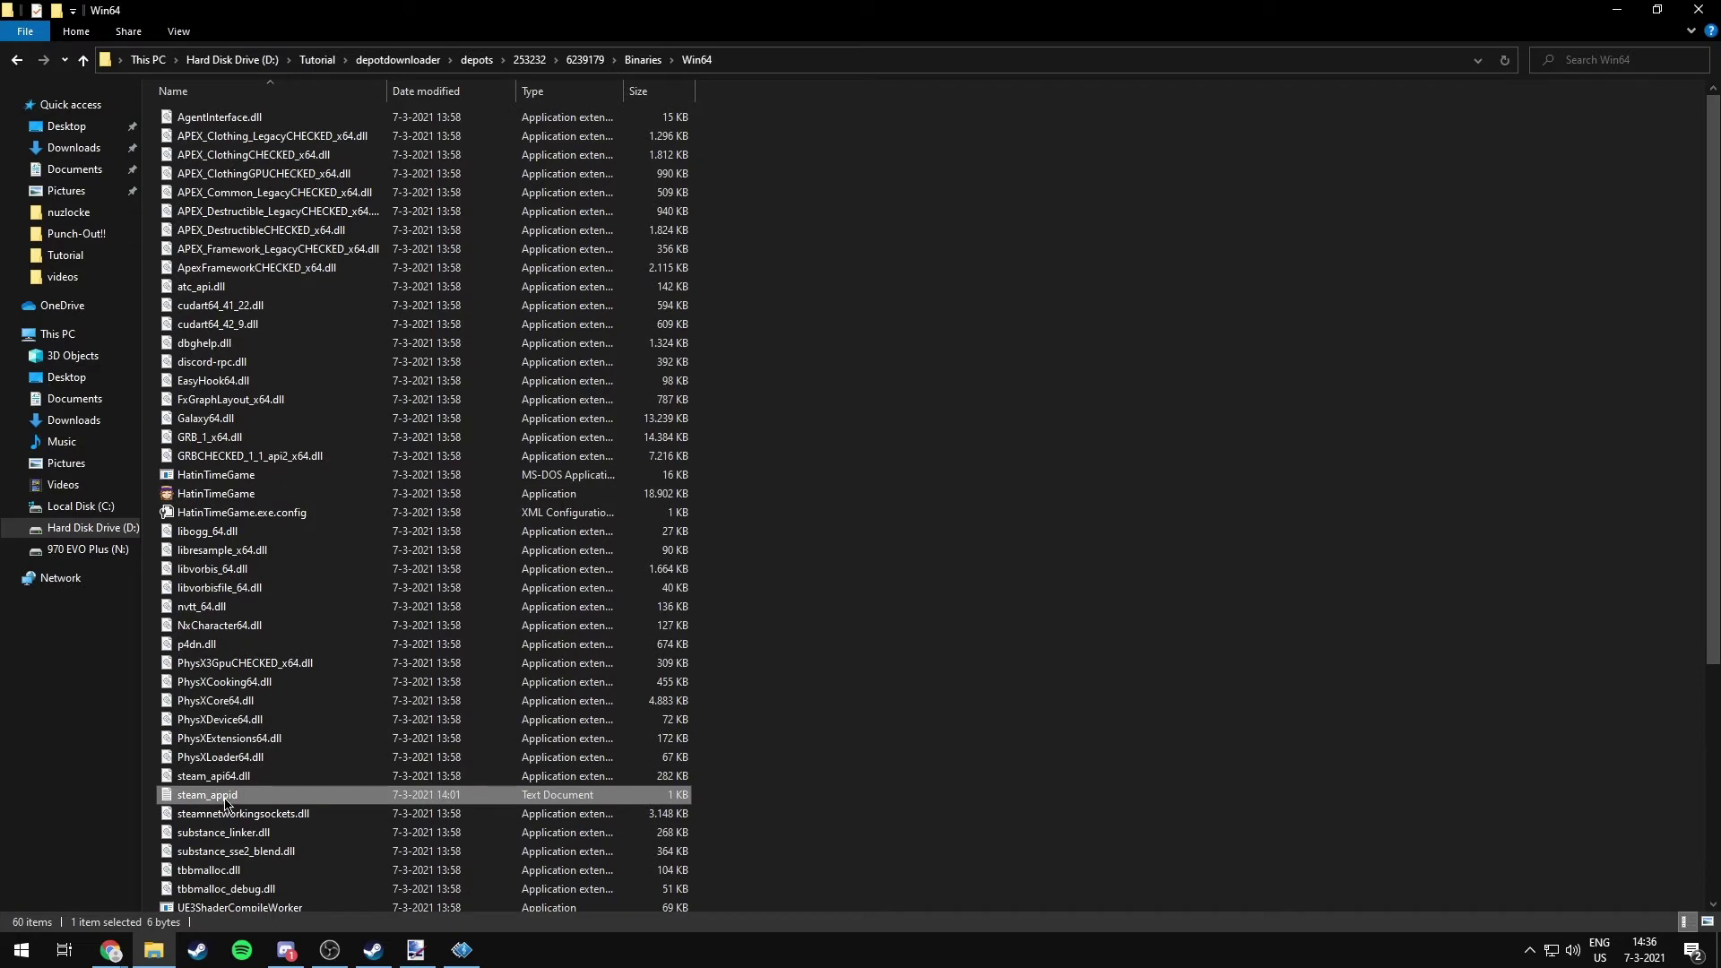
{"action": "left_click", "coordinate": [224, 494]}
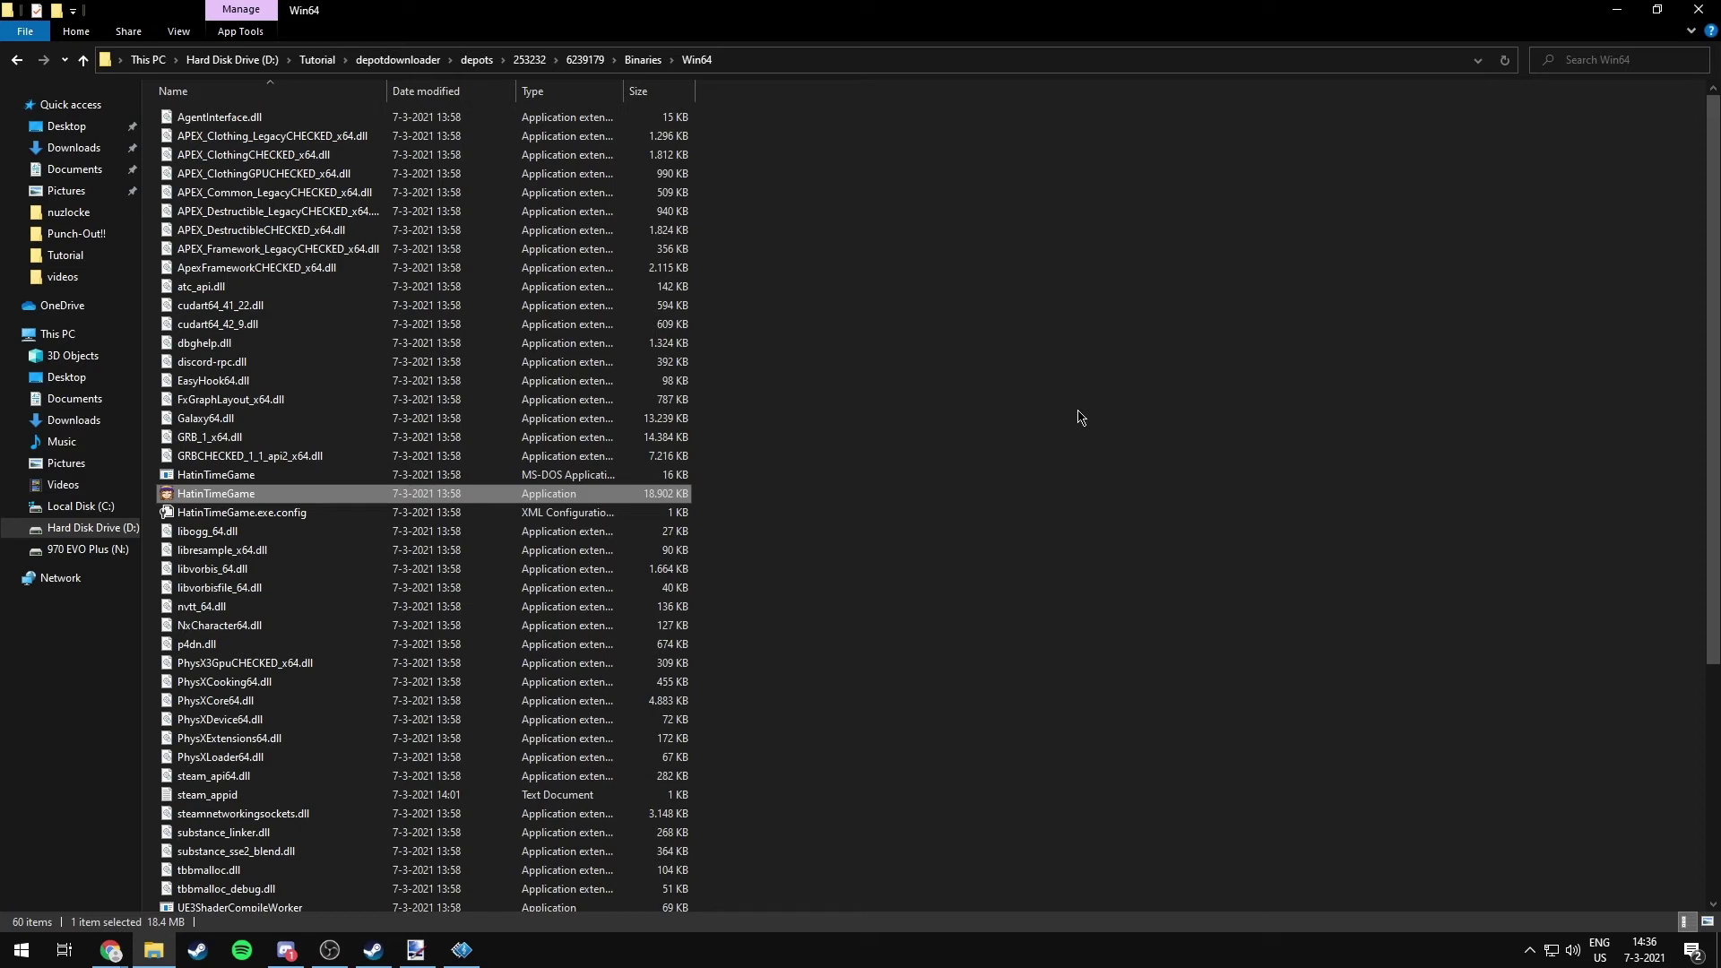
{"action": "key", "text": "alt+Left"}
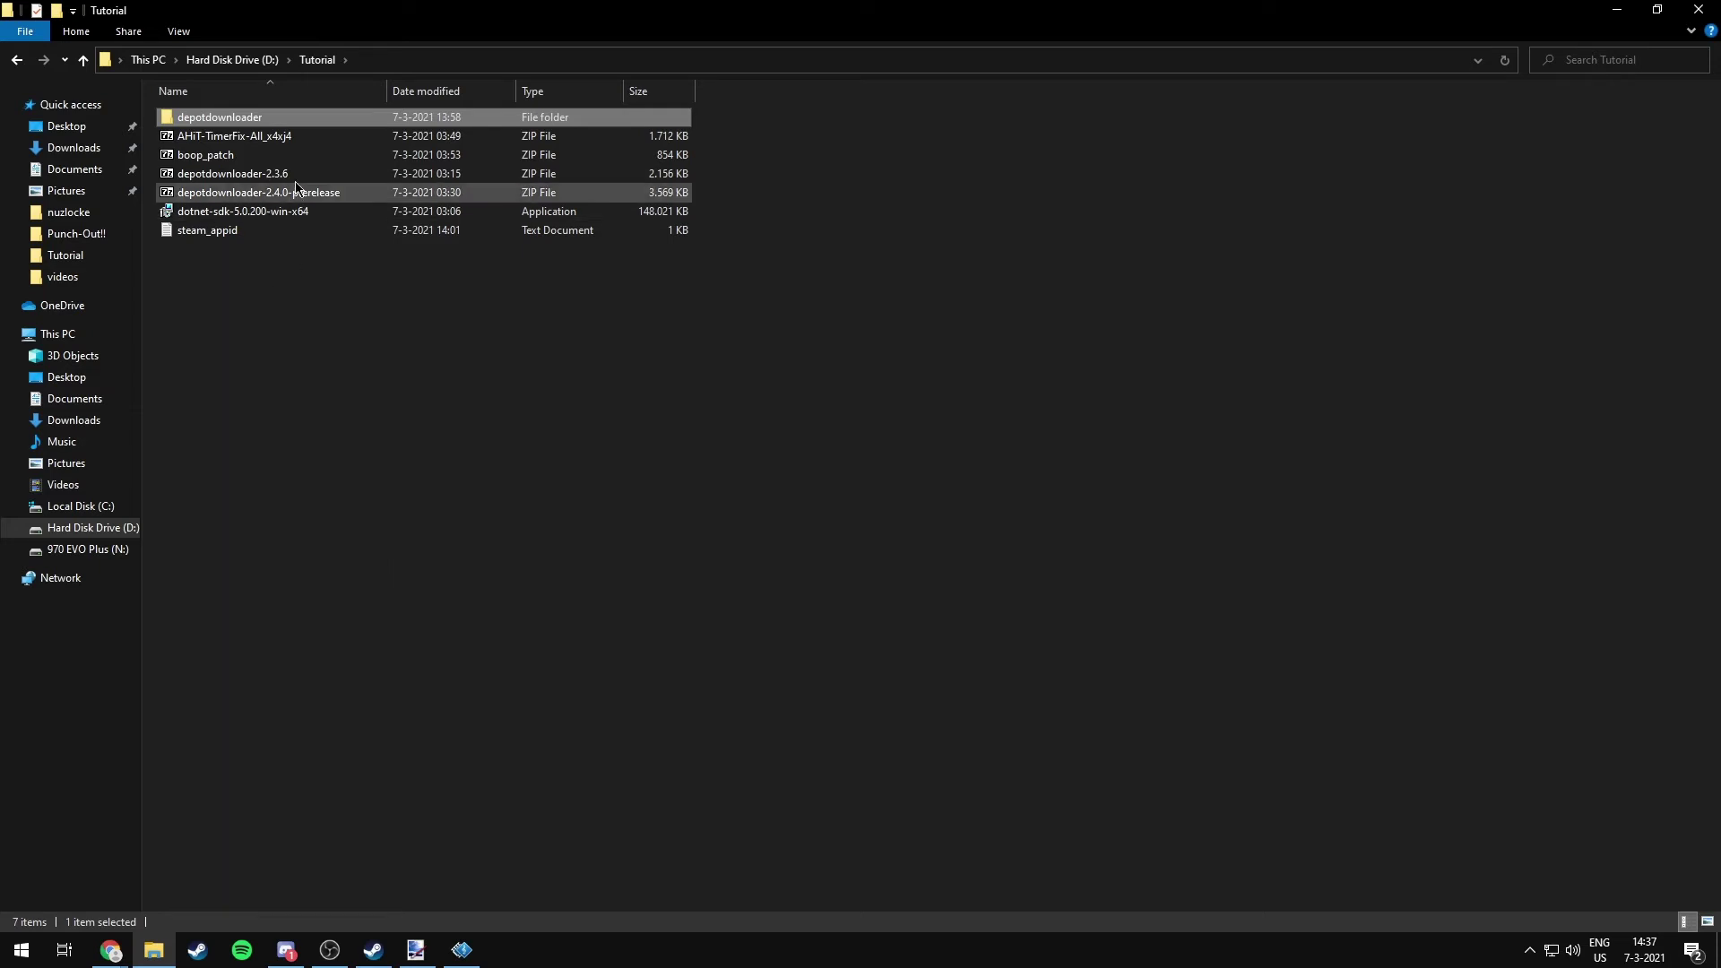
{"action": "double_click", "coordinate": [258, 140]}
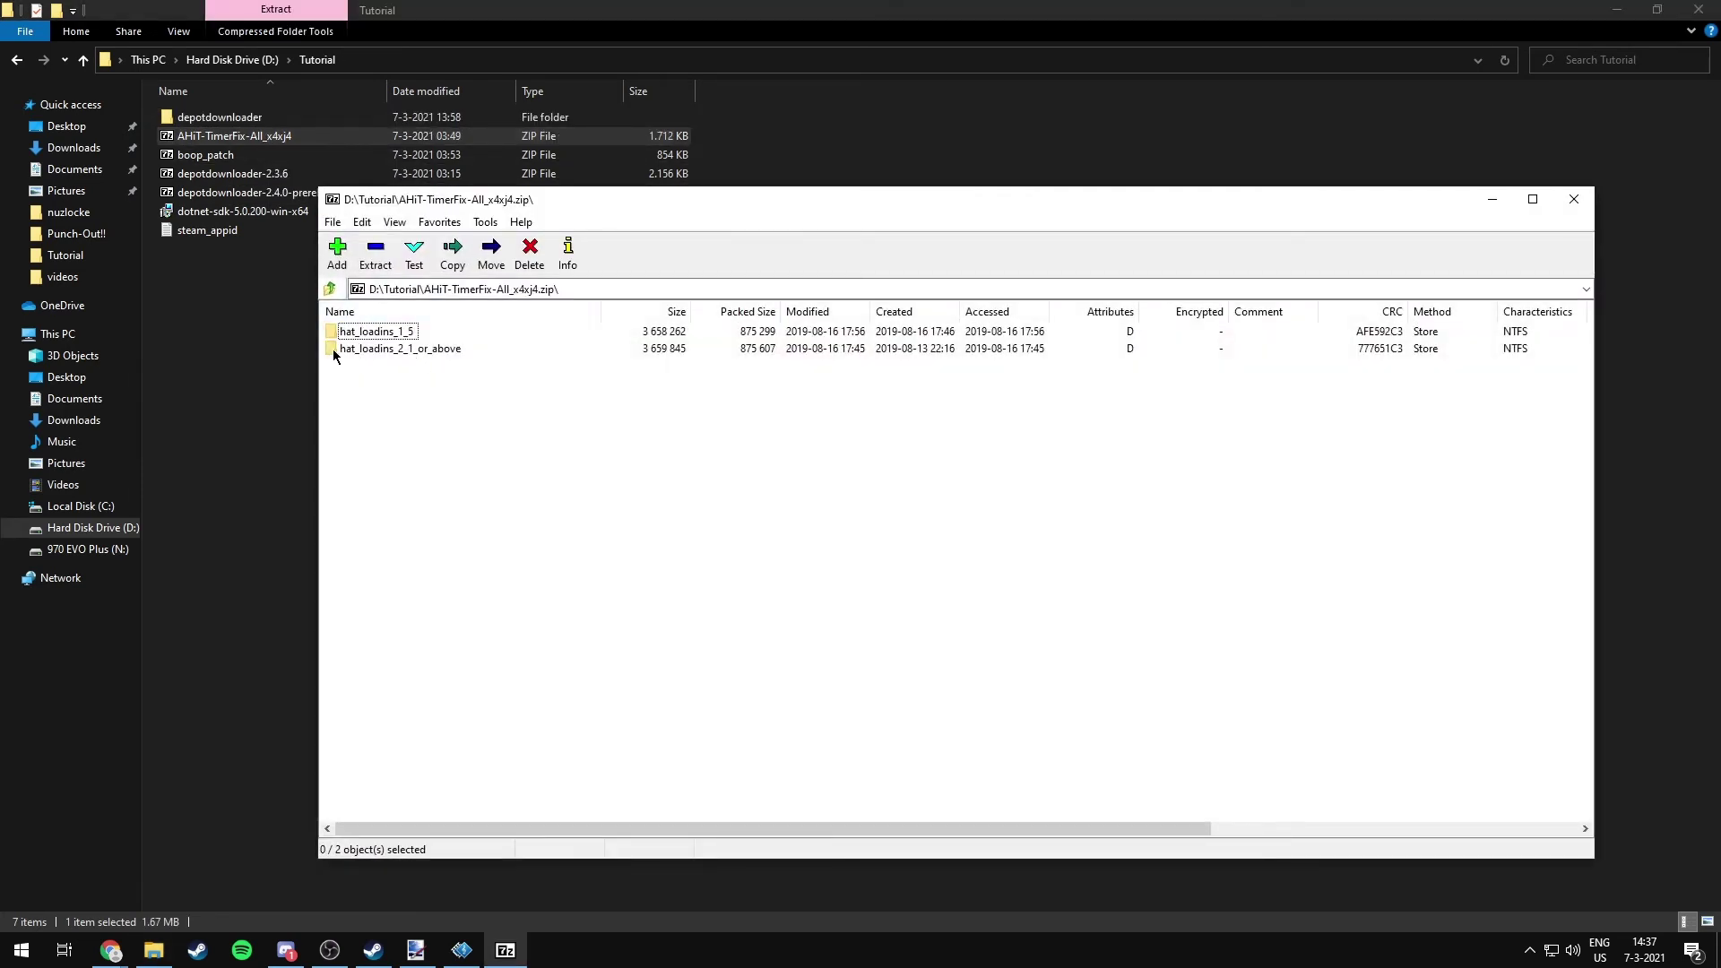
Step: Review the five patch files in hat_loadins_2_1_or_above, then close 7-Zip
{"action": "double_click", "coordinate": [416, 351]}
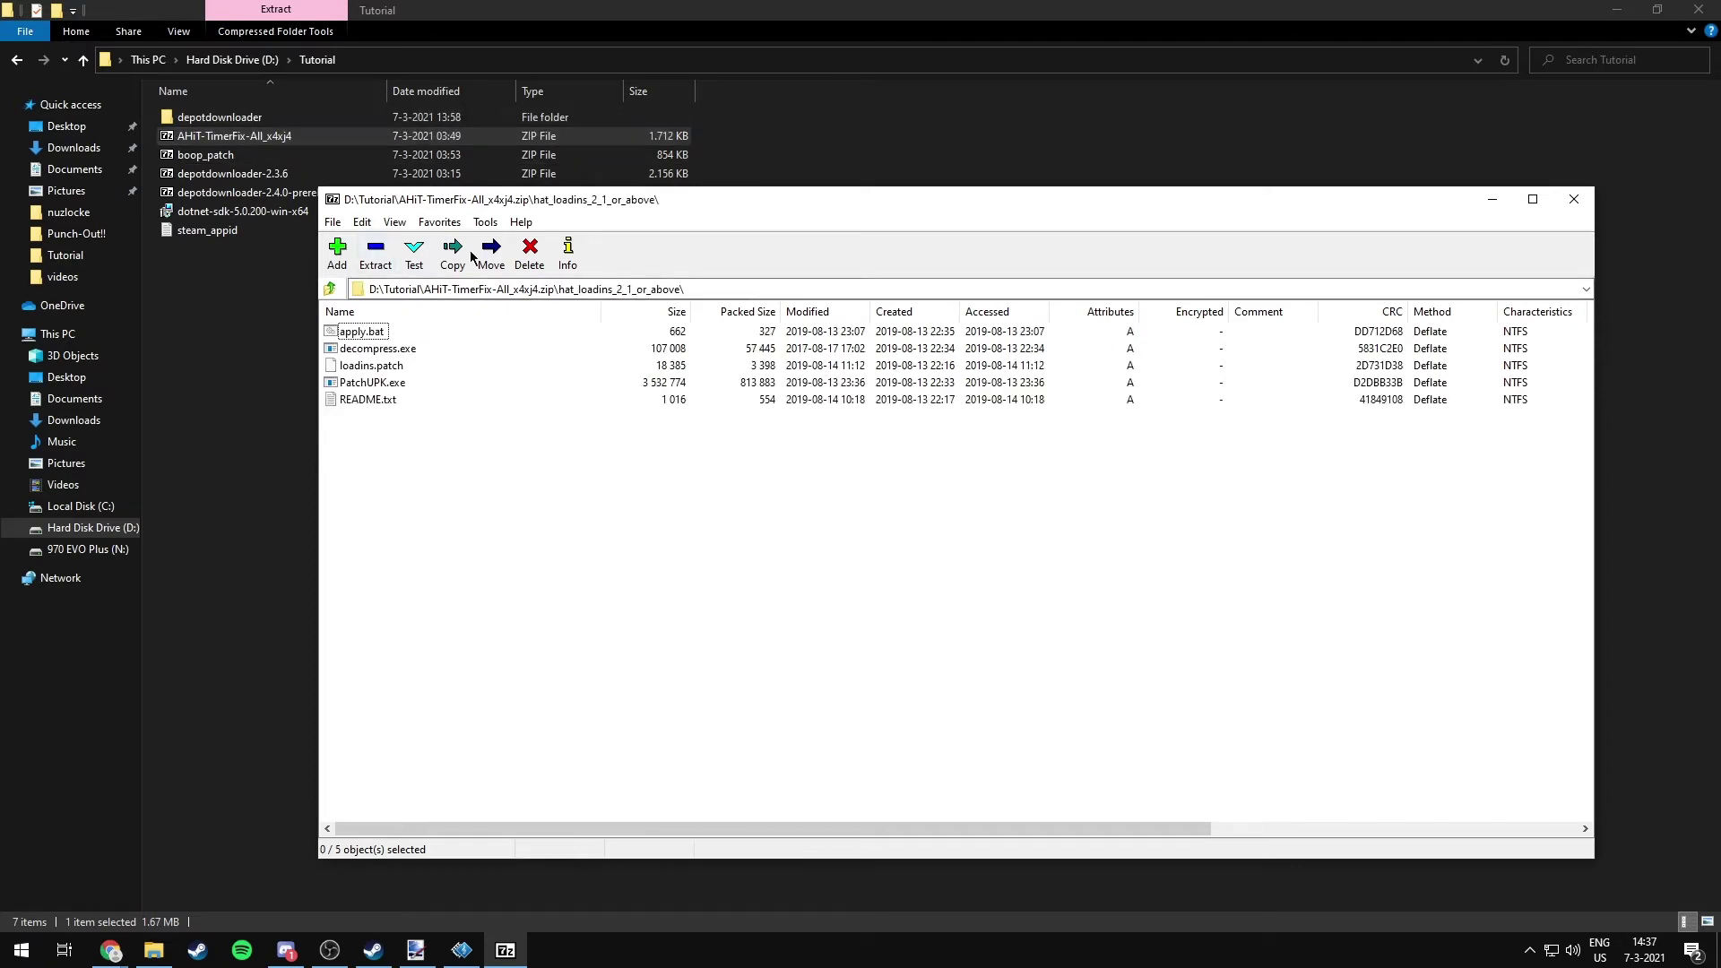
{"action": "left_click_drag", "start_coordinate": [511, 202], "coordinate": [694, 231]}
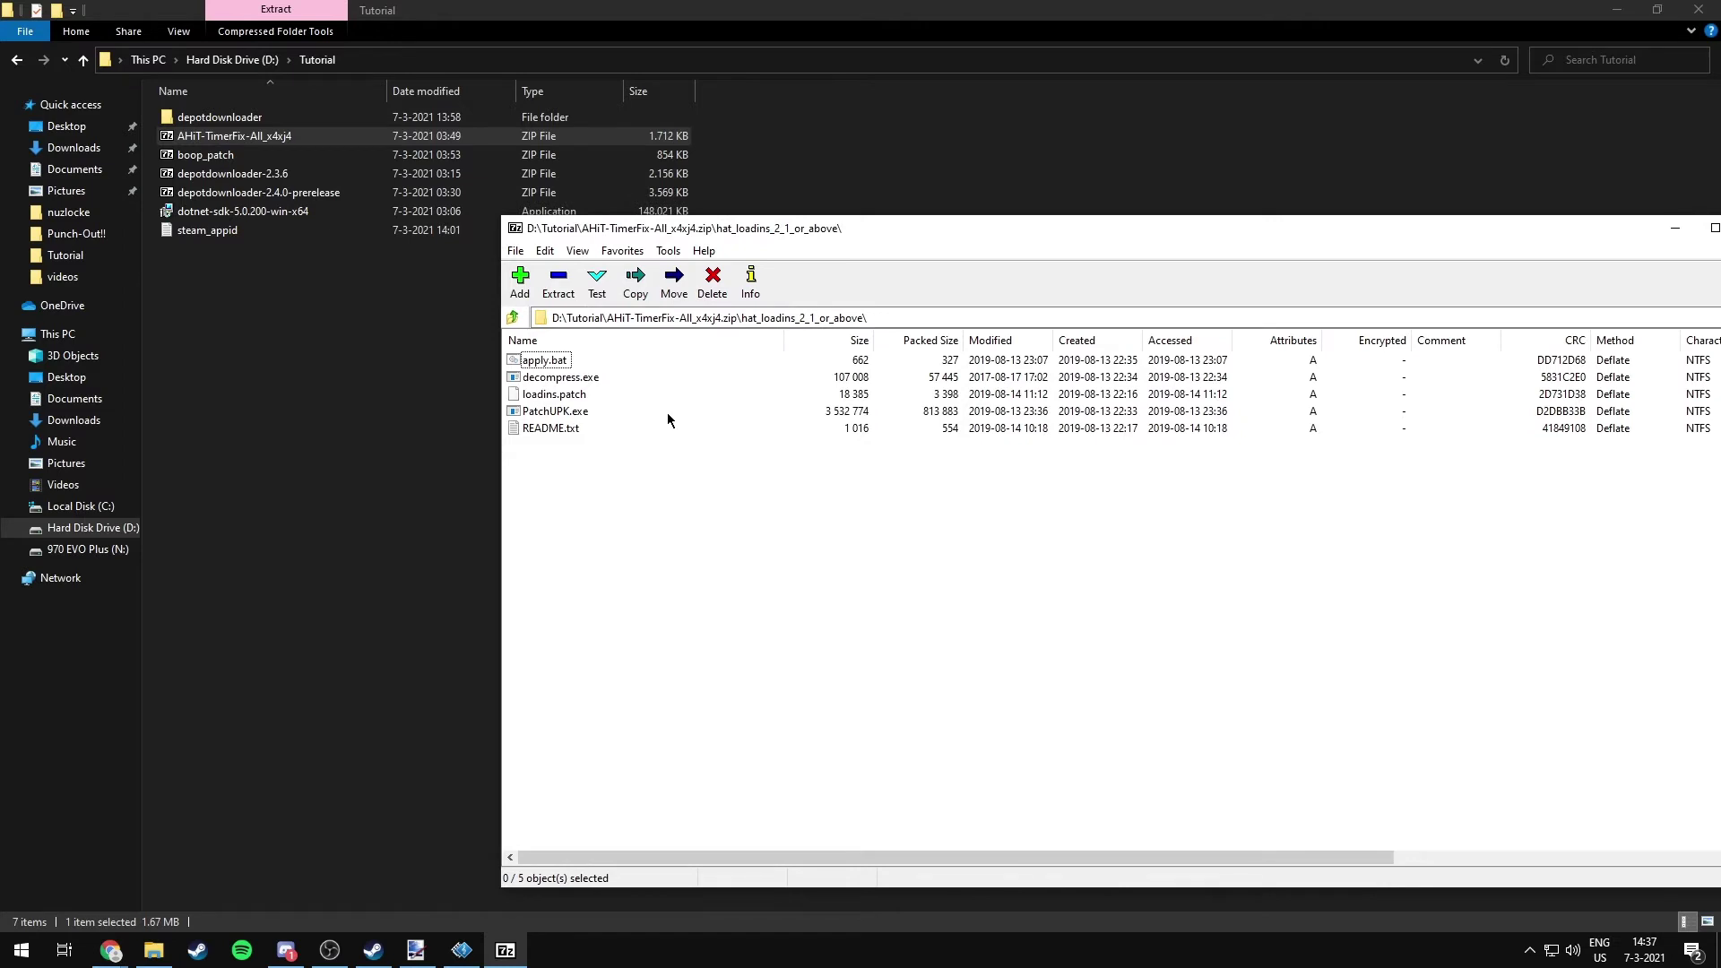
{"action": "left_click_drag", "start_coordinate": [576, 431], "coordinate": [508, 353]}
{"action": "left_click_drag", "start_coordinate": [933, 236], "coordinate": [666, 211]}
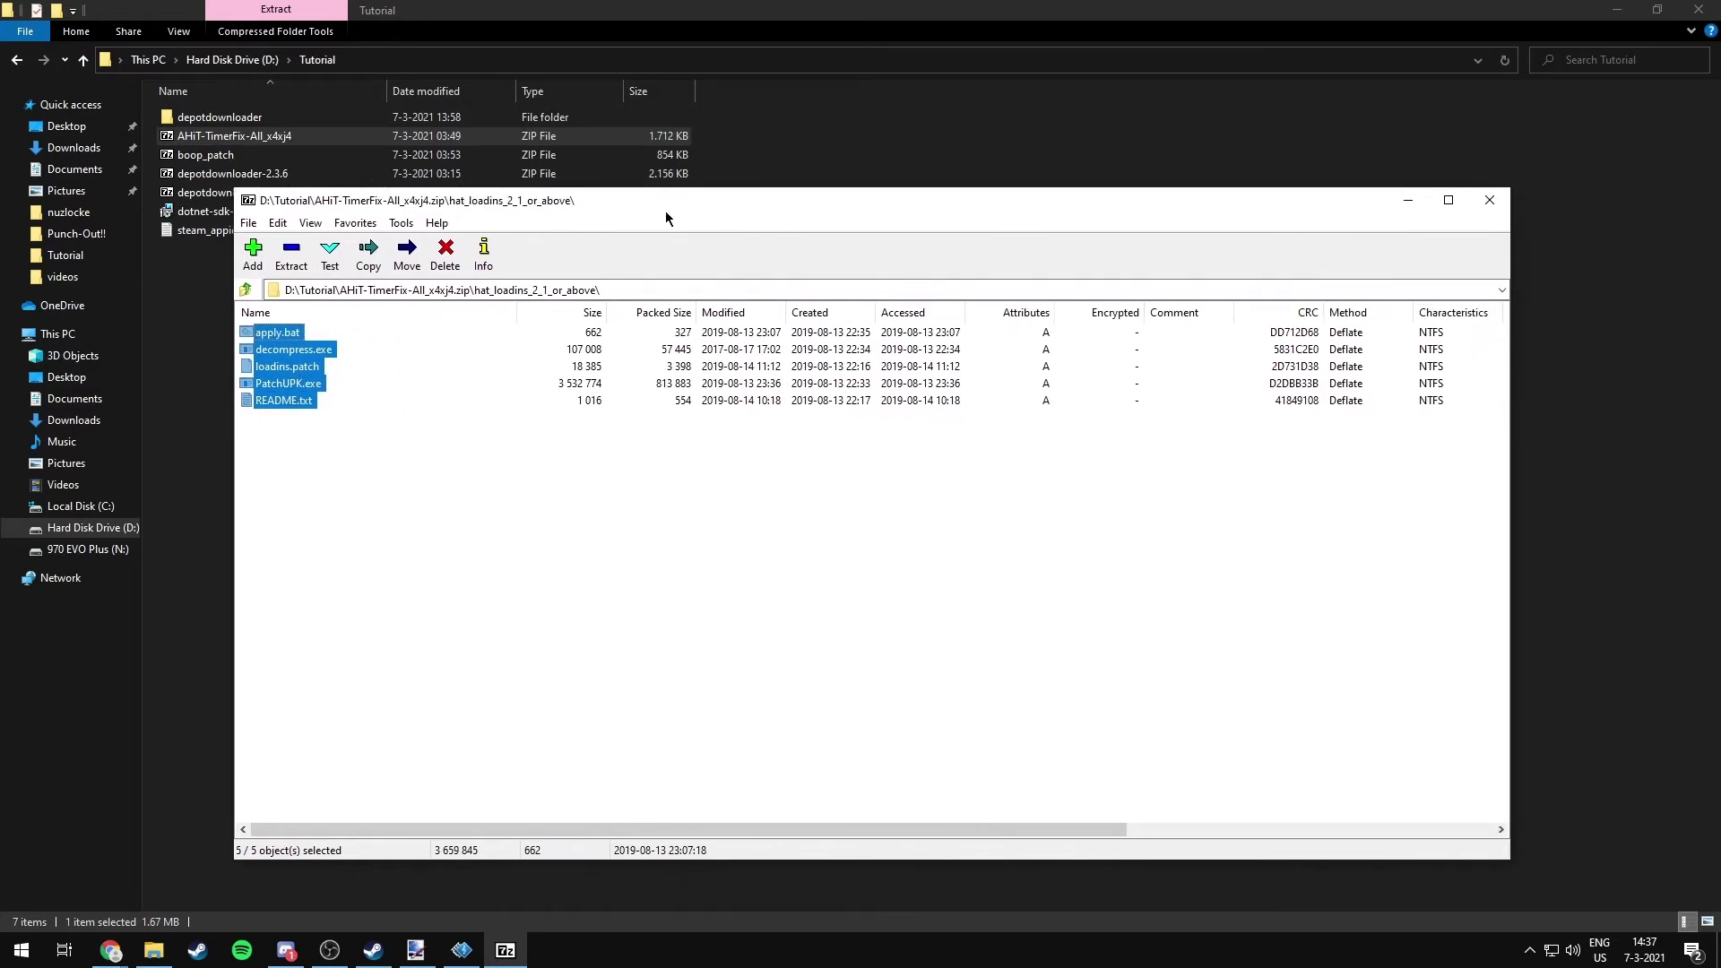
{"action": "left_click", "coordinate": [435, 533]}
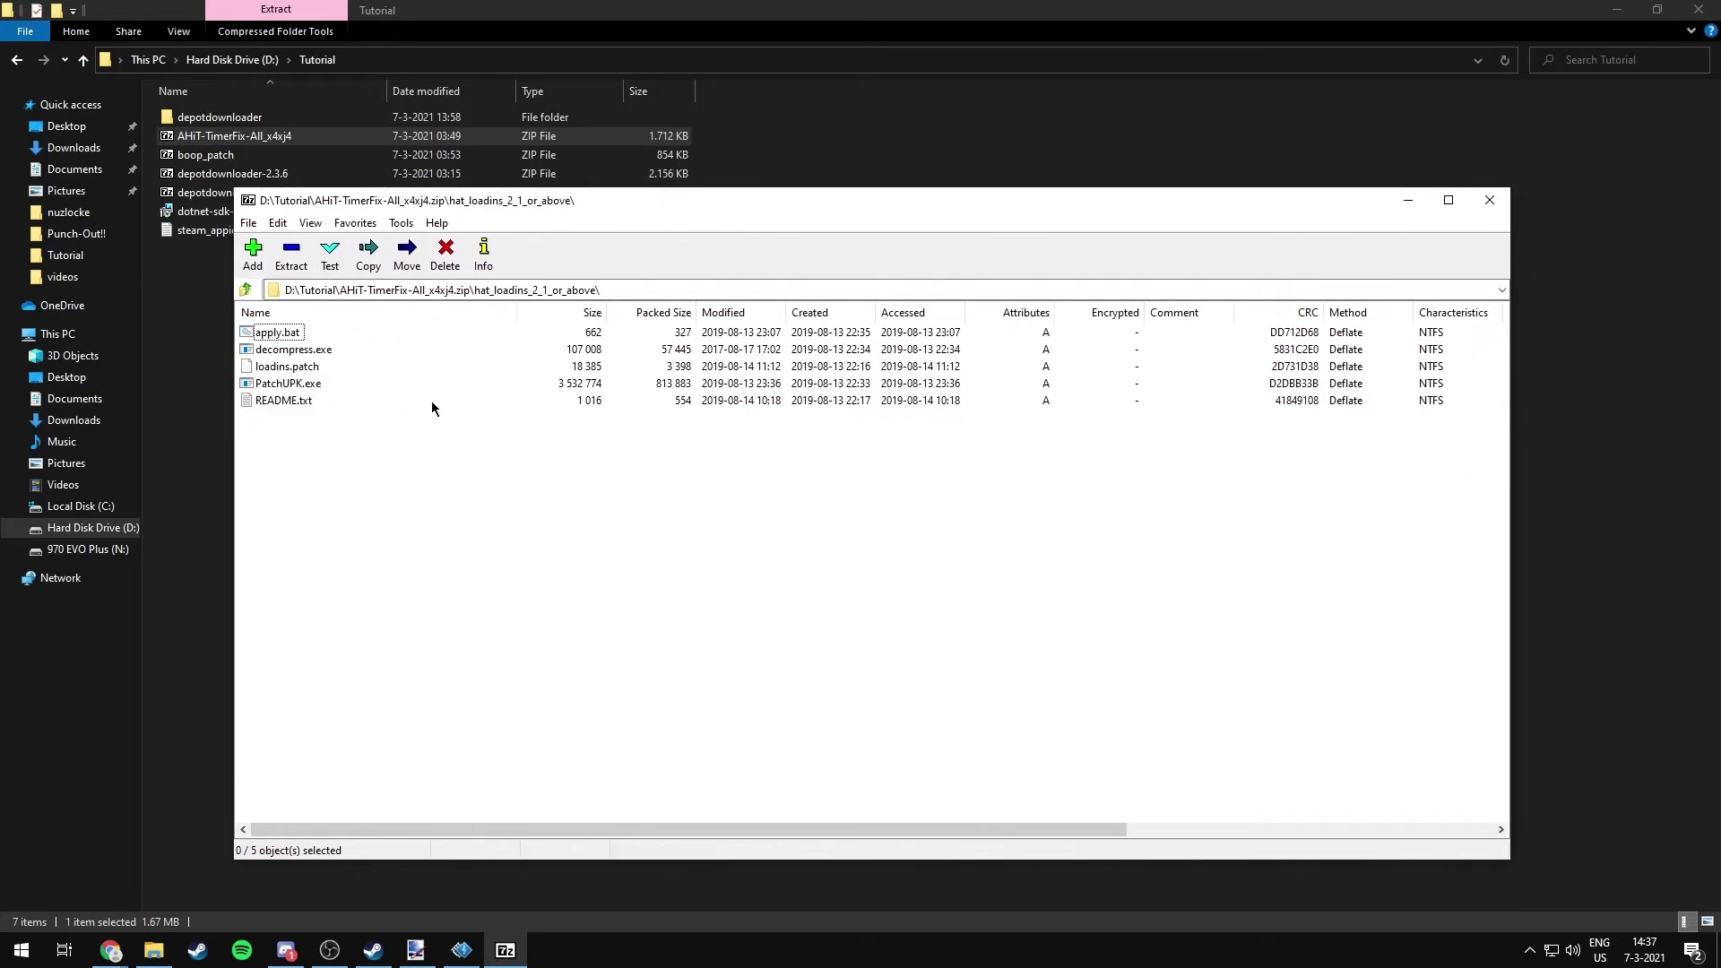
{"action": "left_click", "coordinate": [258, 402]}
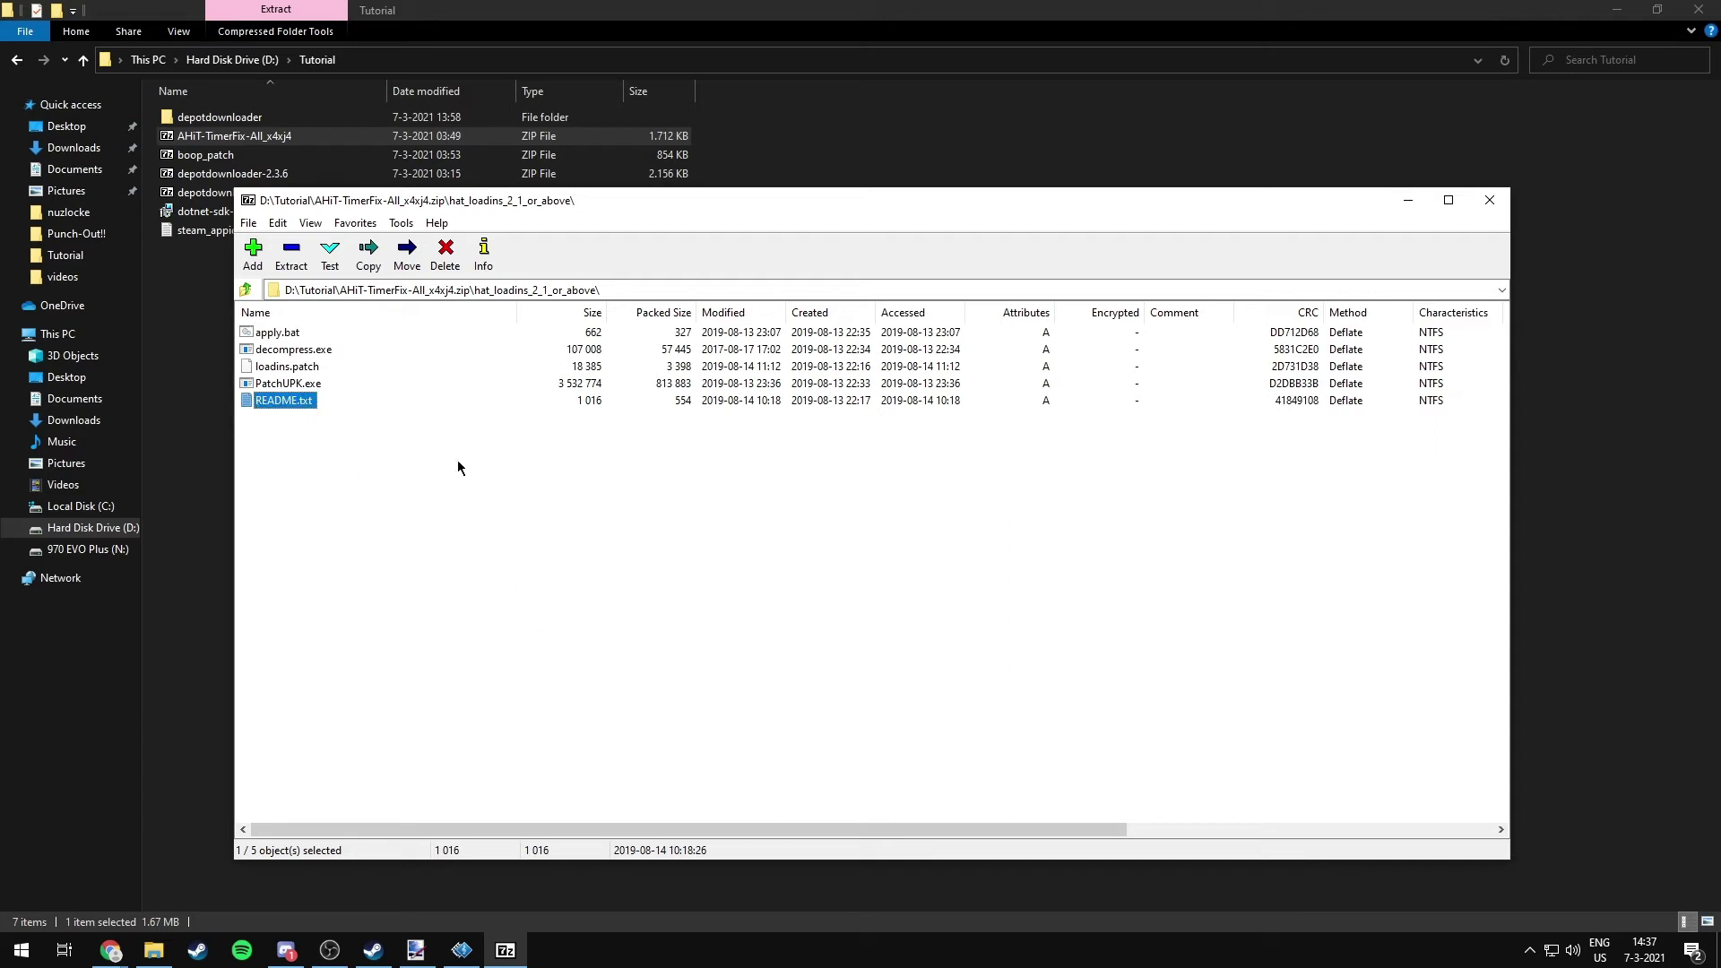
{"action": "left_click", "coordinate": [558, 611]}
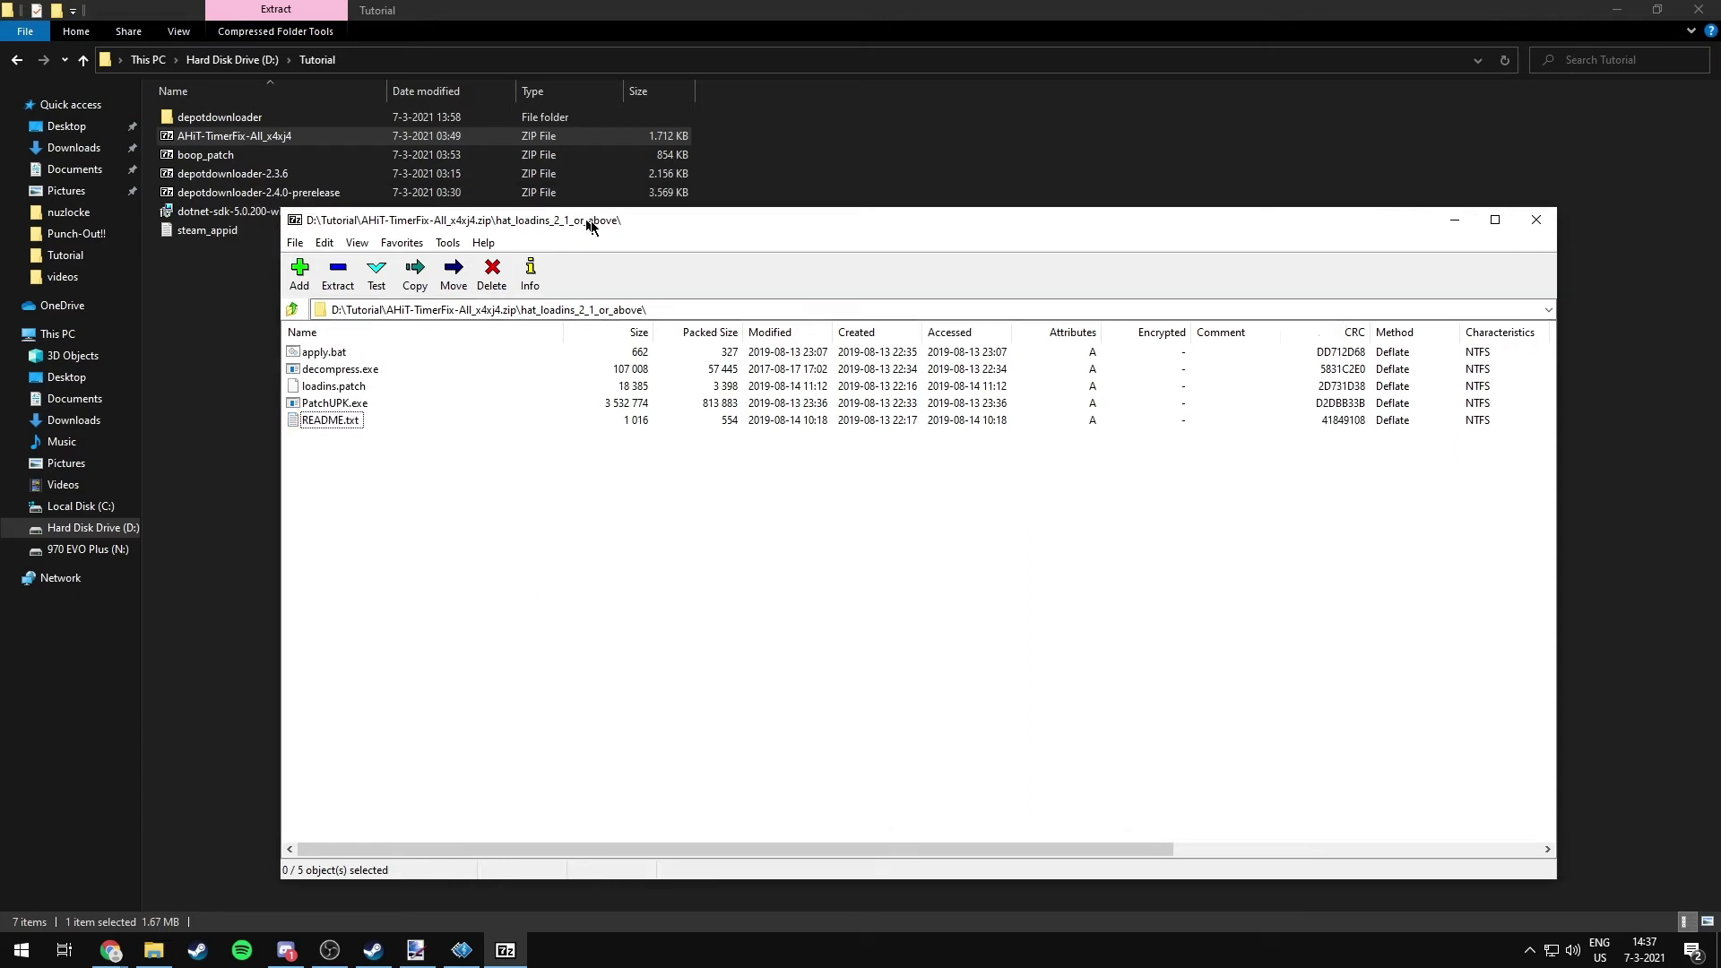
{"action": "left_click_drag", "start_coordinate": [525, 211], "coordinate": [732, 259]}
{"action": "key", "text": "alt+F4"}
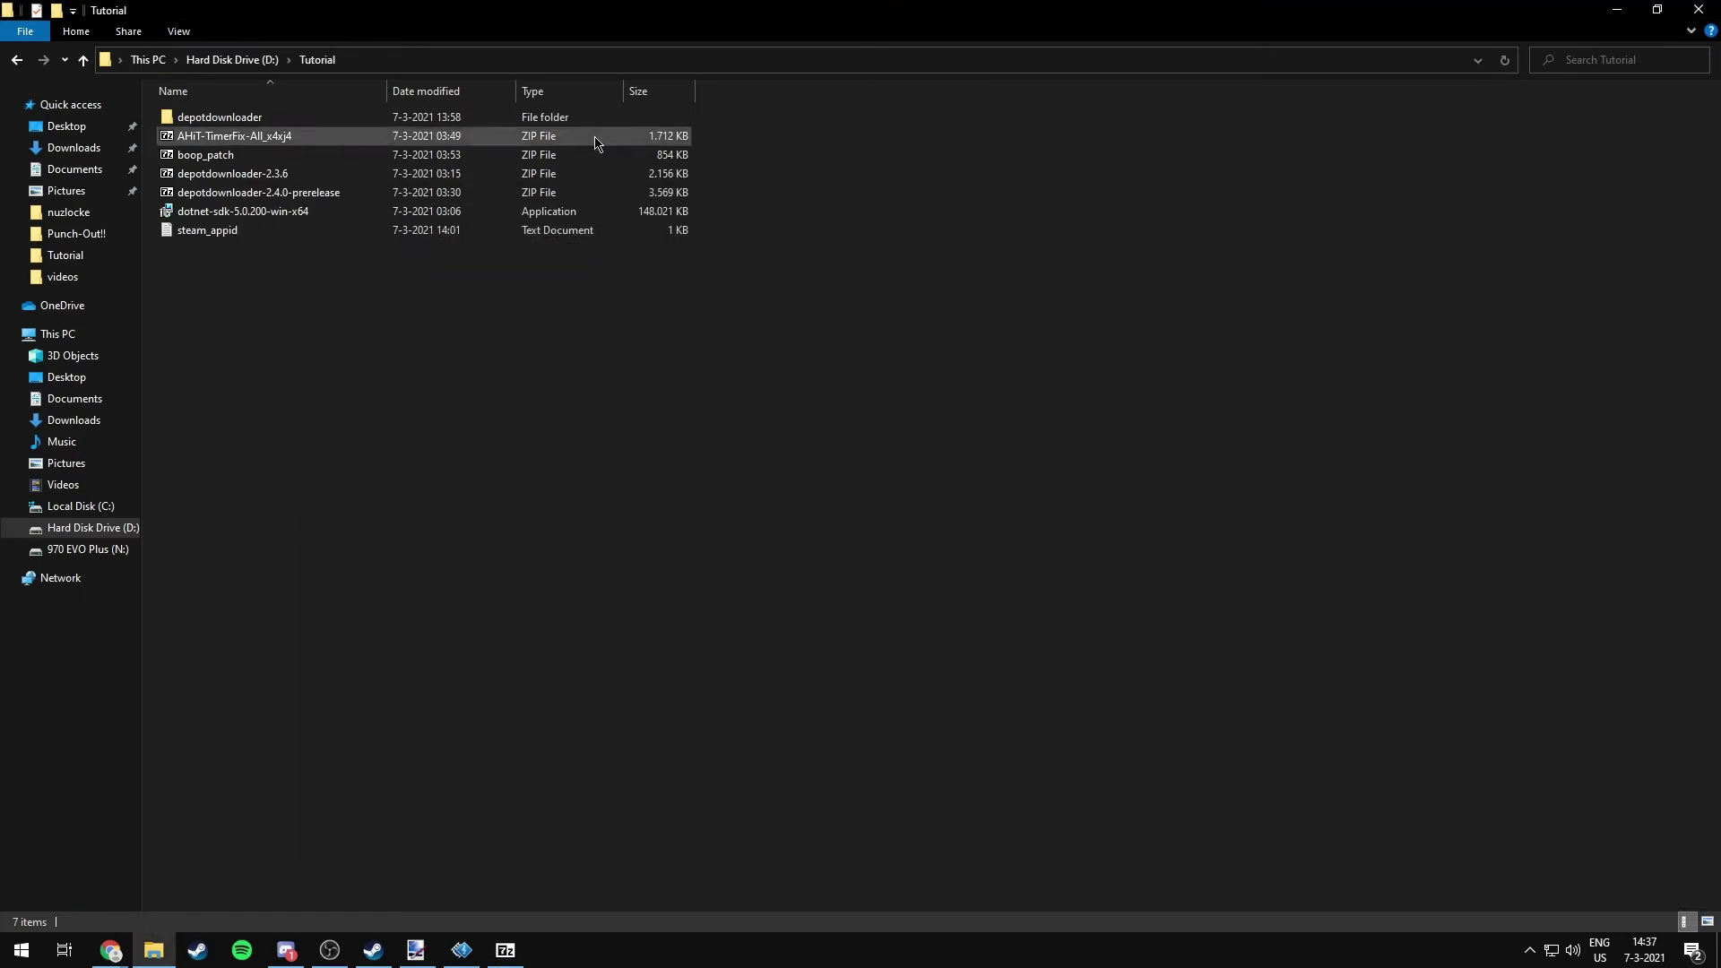
Step: Browse to depotdownloader\depots\253232\6239179\HatinTimeGame\CookedPC
{"action": "double_click", "coordinate": [222, 119]}
{"action": "double_click", "coordinate": [229, 121]}
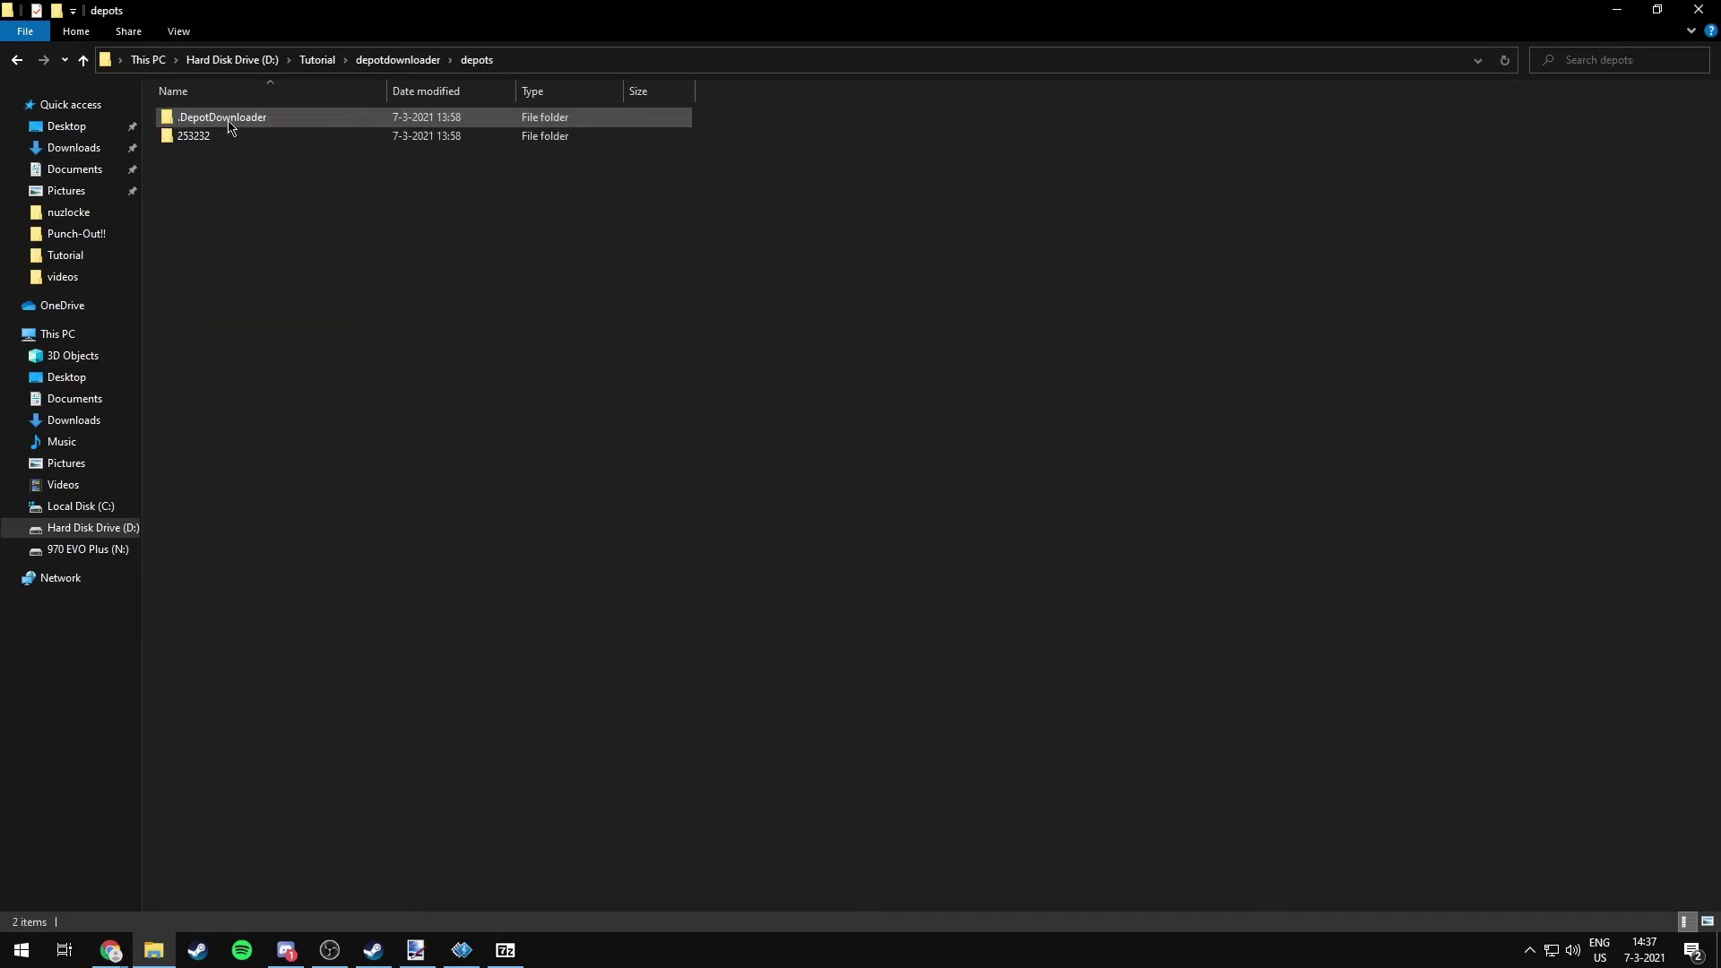
{"action": "double_click", "coordinate": [219, 136]}
{"action": "left_click", "coordinate": [215, 128]}
{"action": "double_click", "coordinate": [215, 128]}
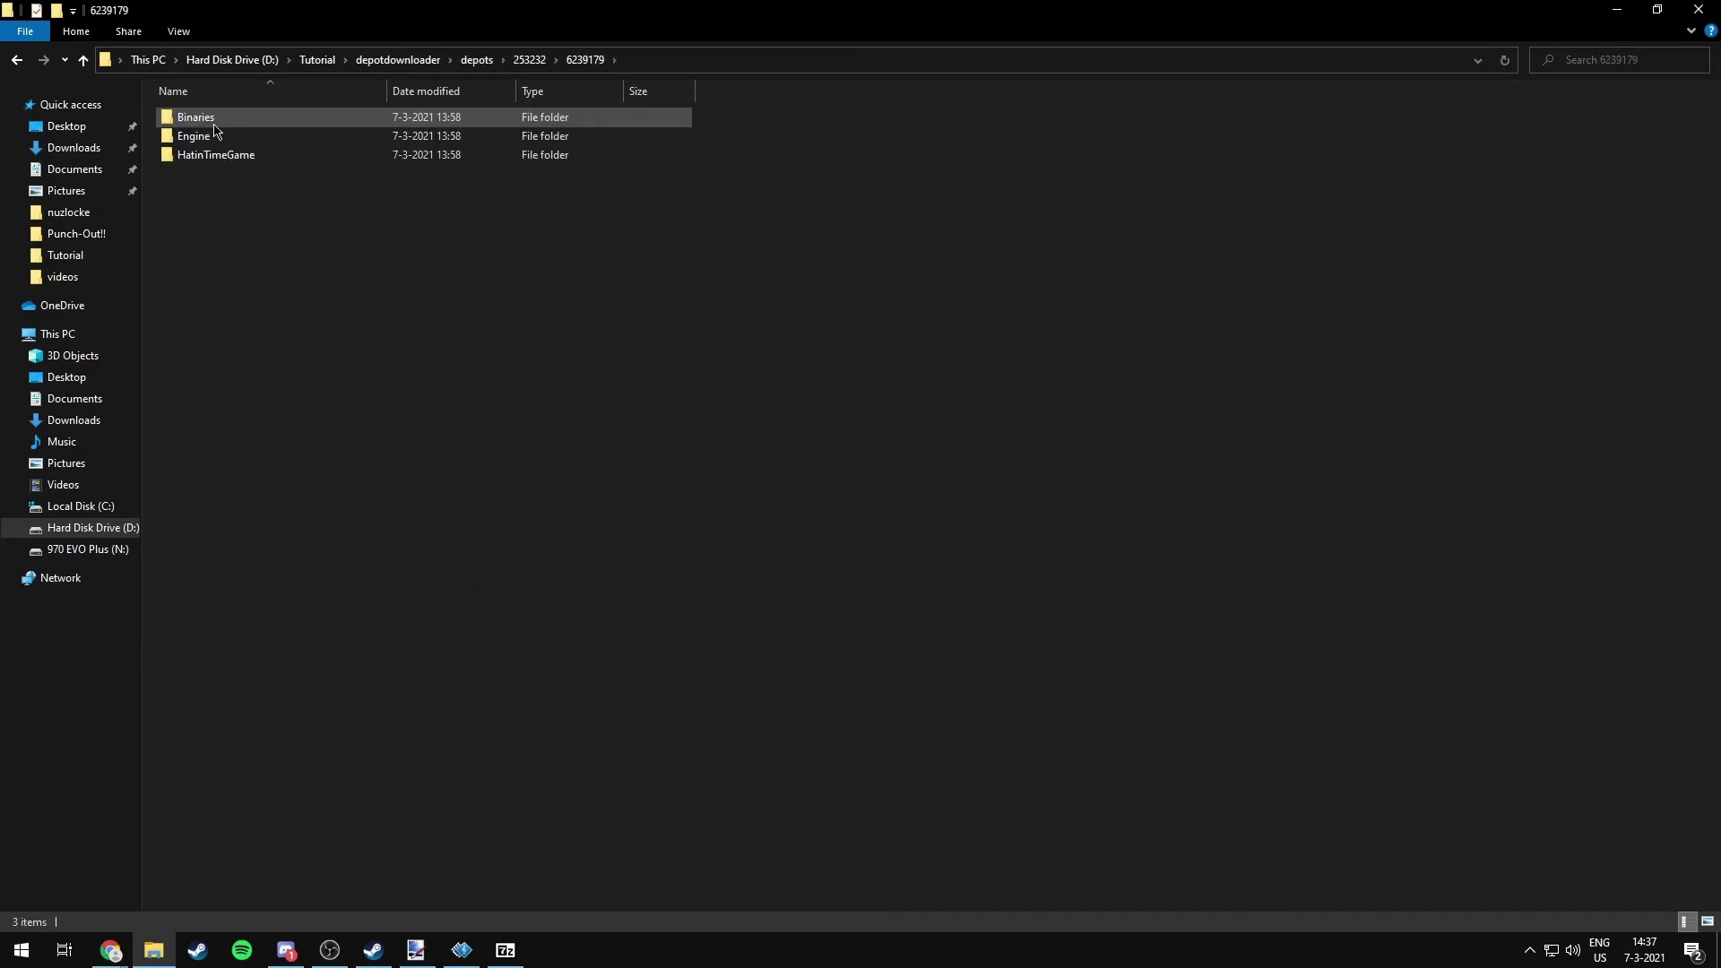
{"action": "double_click", "coordinate": [229, 159]}
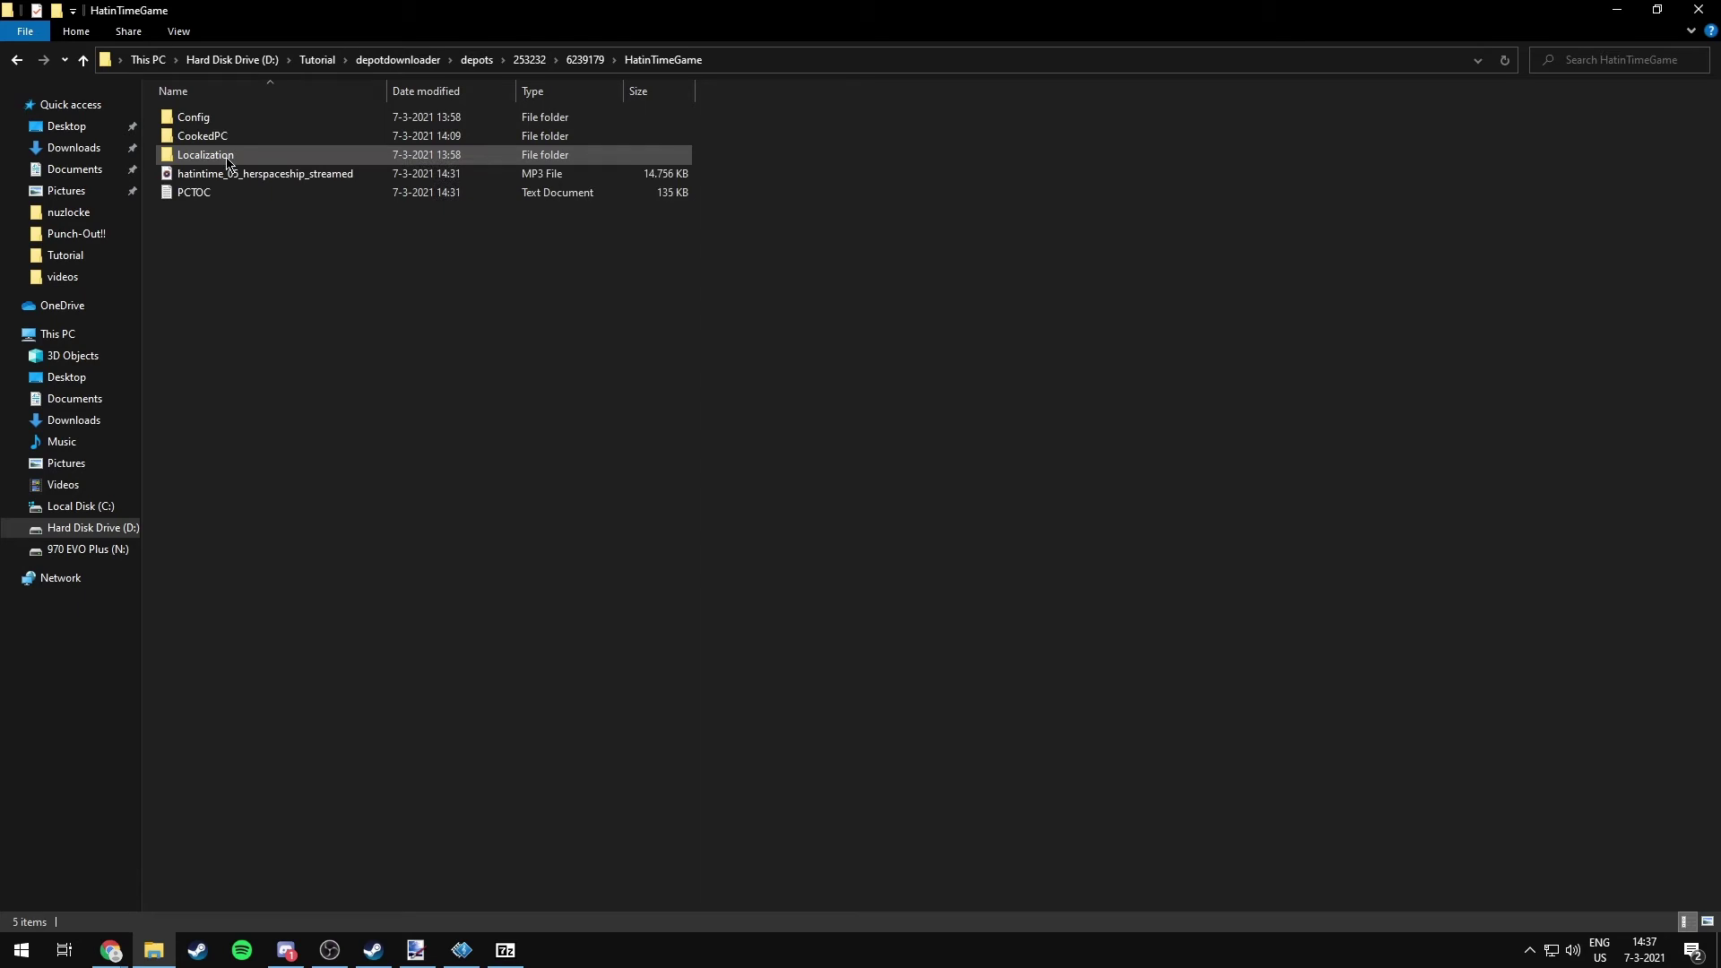
{"action": "double_click", "coordinate": [218, 137]}
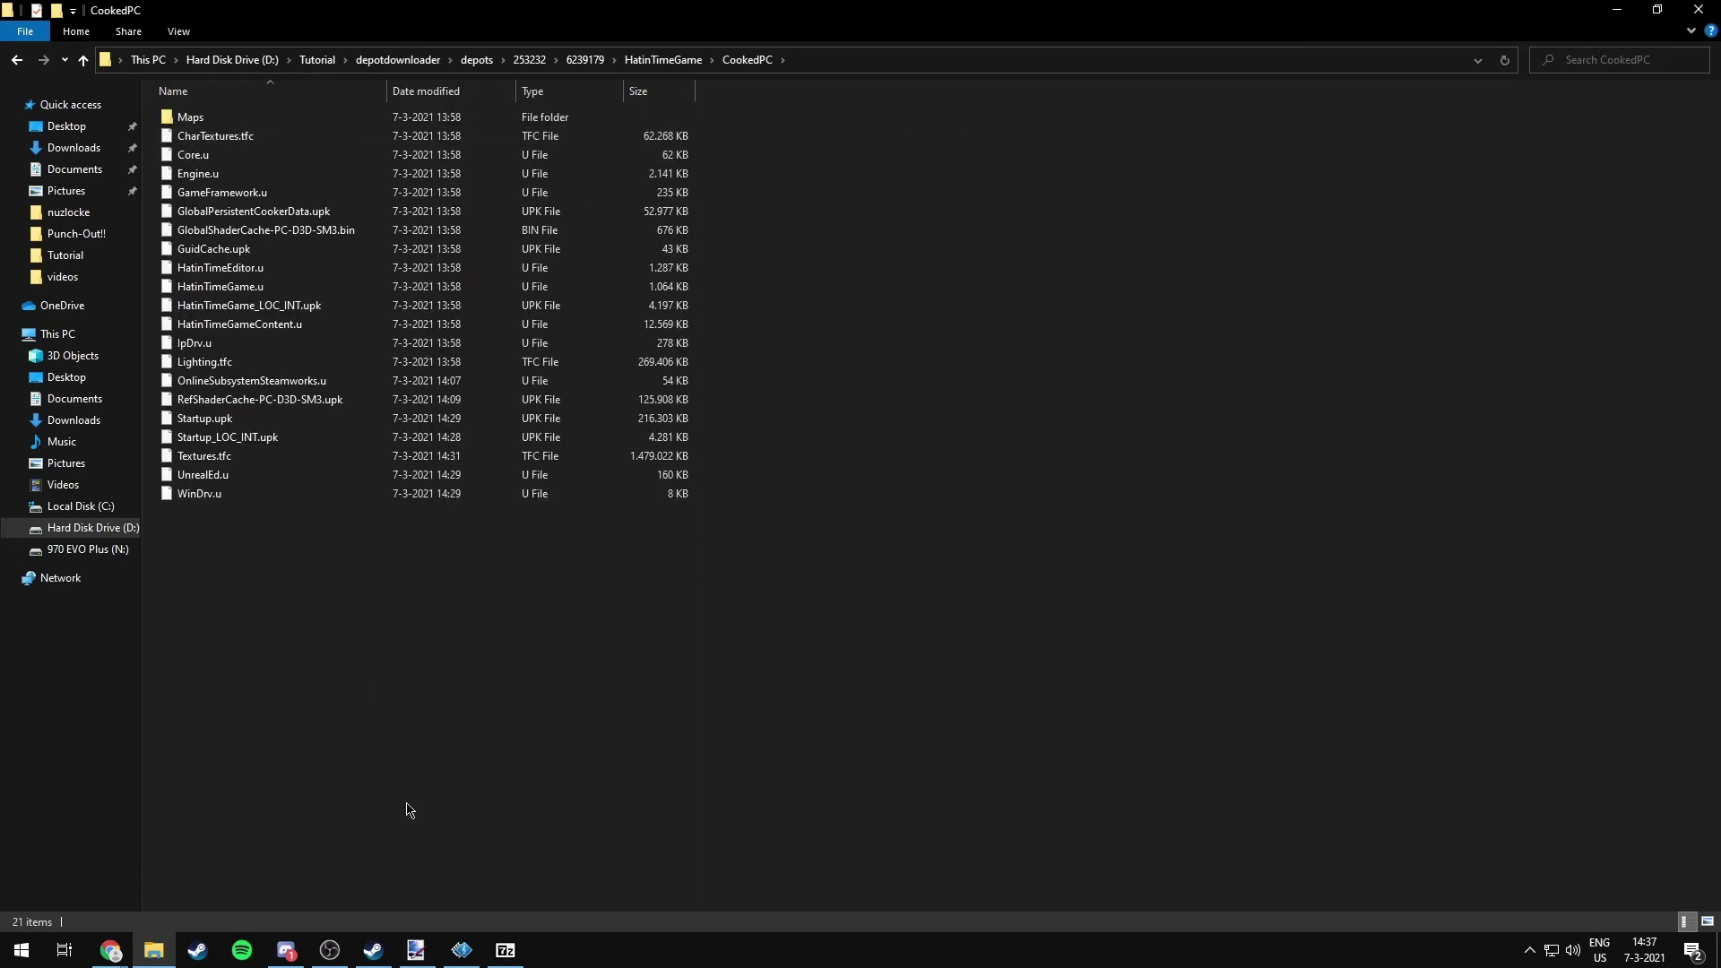
Step: Copy the loadins patch files from 7-Zip into CookedPC and run apply.bat
{"action": "left_click", "coordinate": [504, 951]}
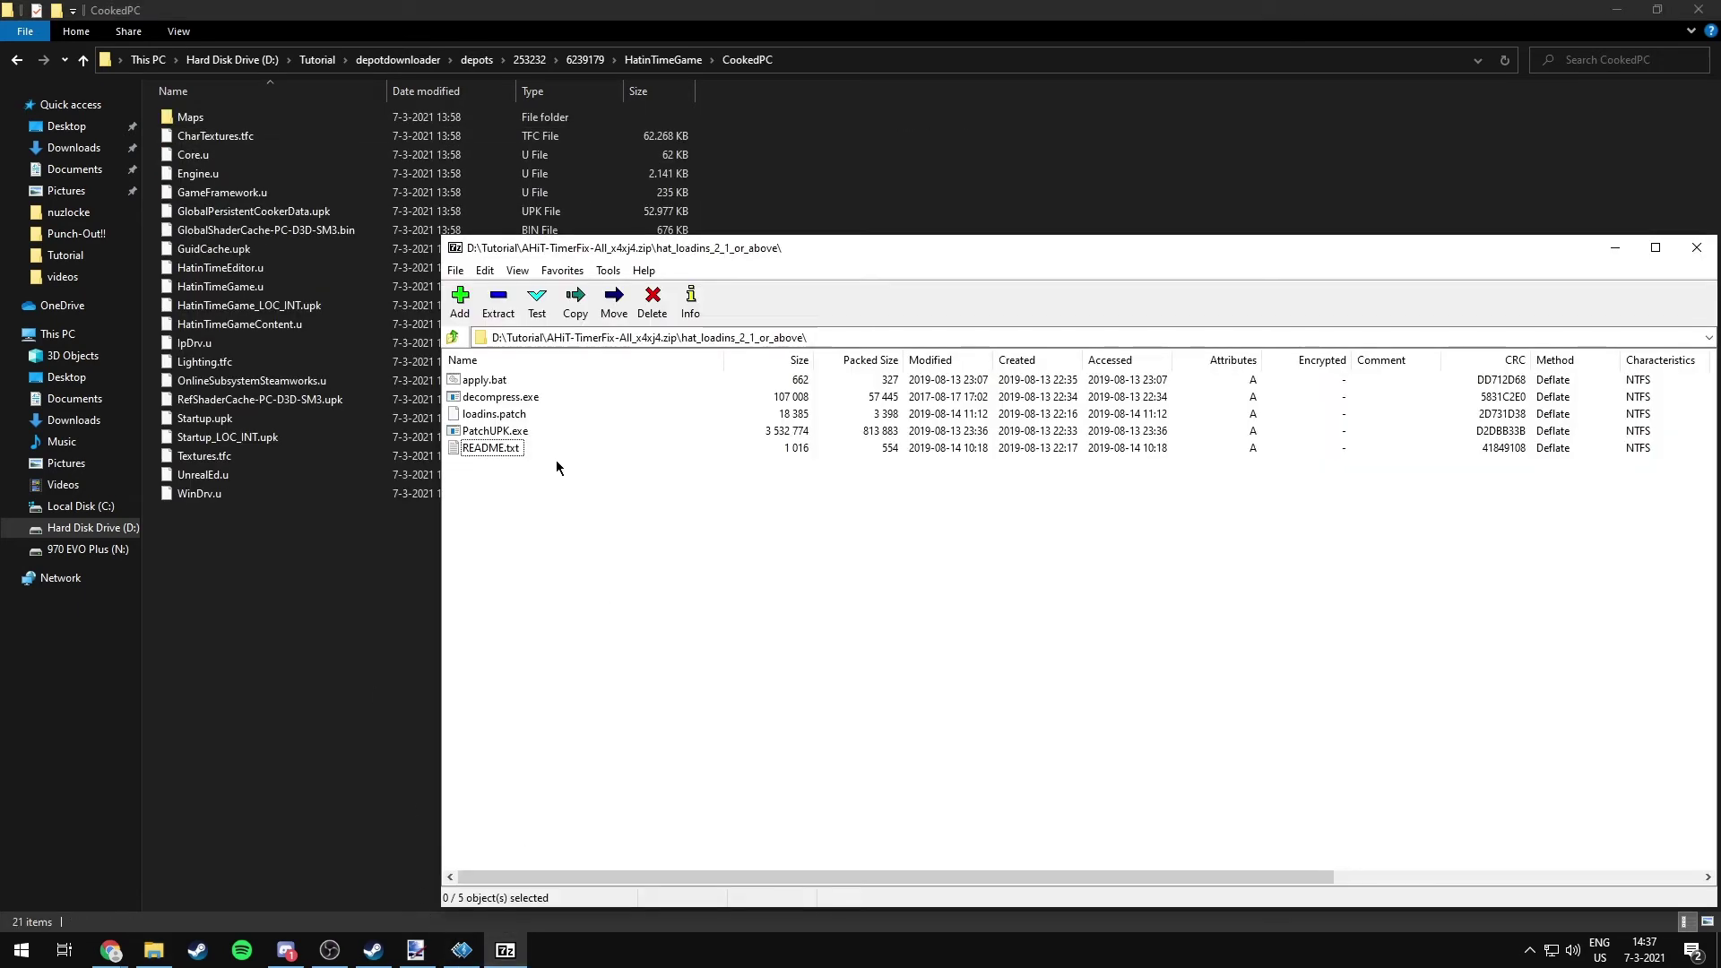
{"action": "left_click_drag", "start_coordinate": [557, 467], "coordinate": [485, 376]}
{"action": "left_click", "coordinate": [315, 600]}
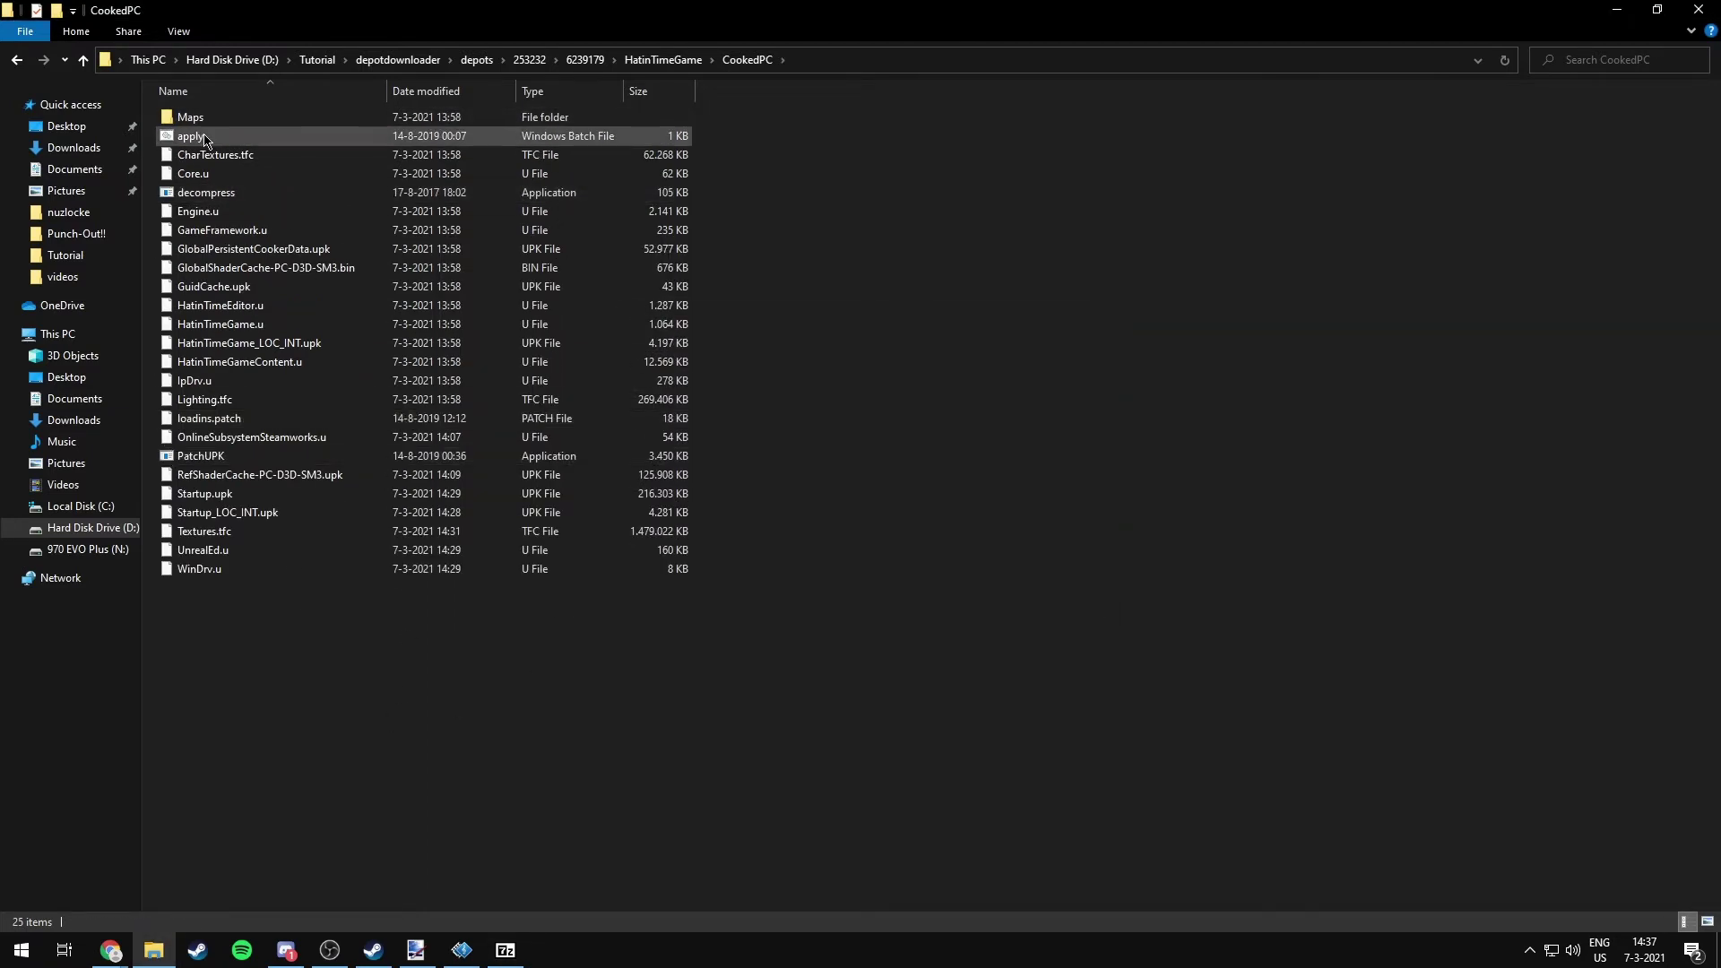
{"action": "double_click", "coordinate": [204, 140]}
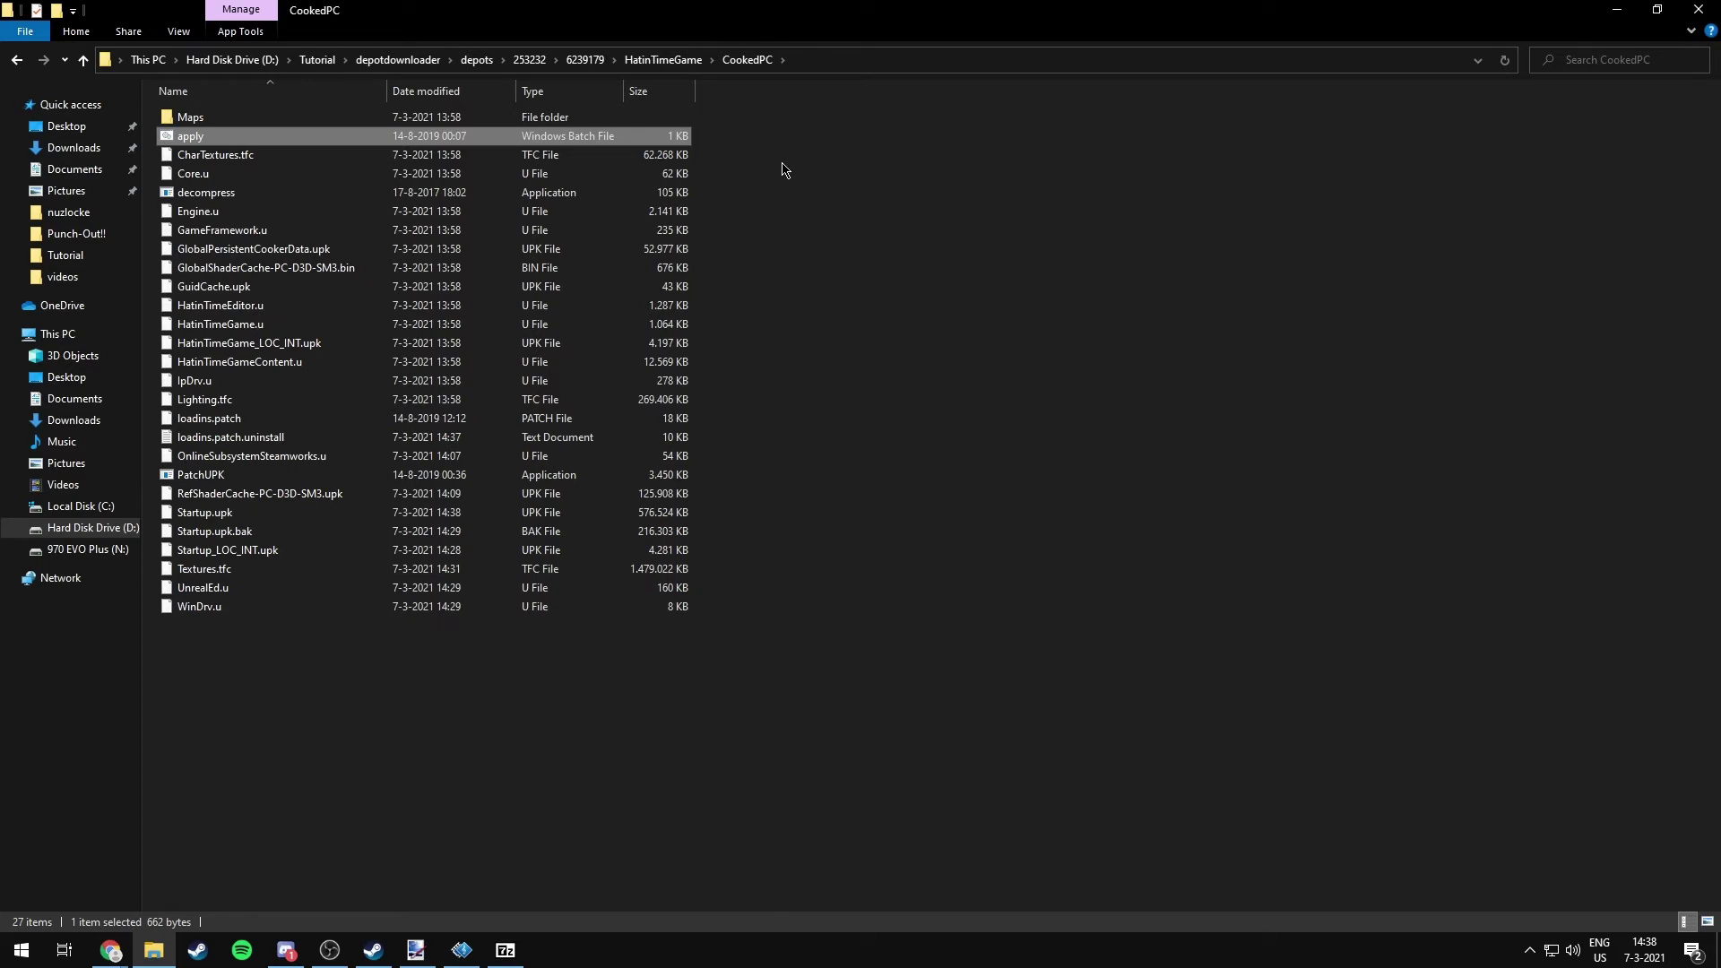
{"action": "left_click", "coordinate": [887, 319]}
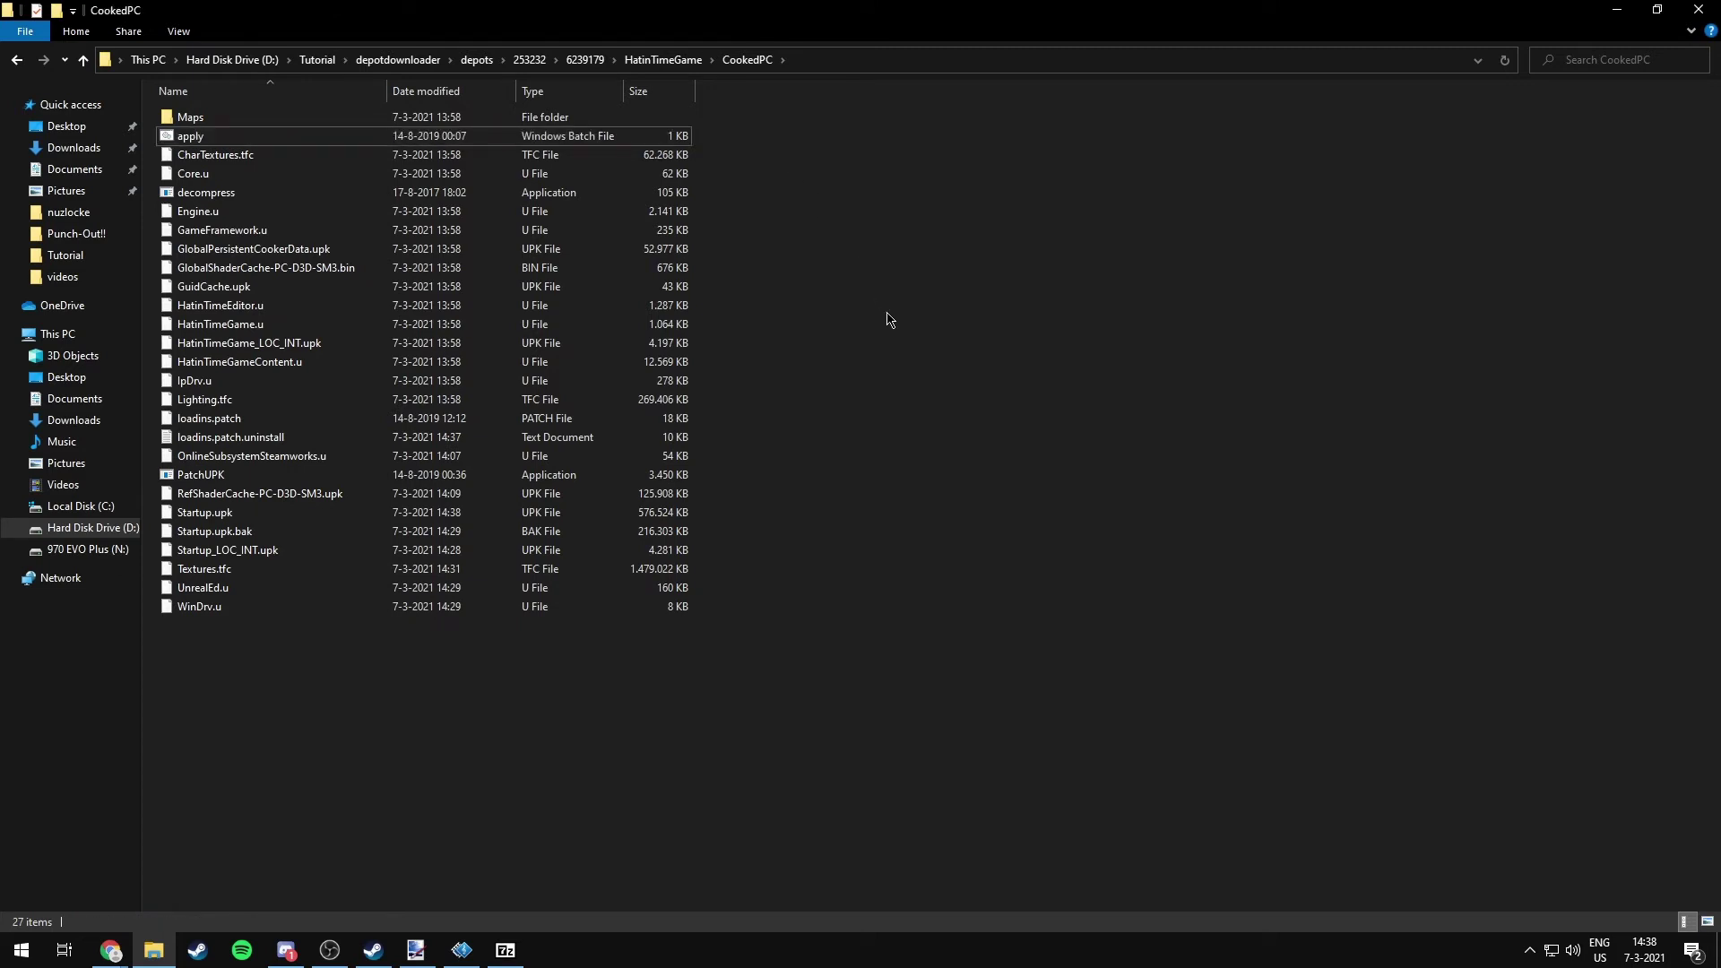
Step: Open boop_patch.zip's boop_patch folder in 7-Zip and select its four patch files, excluding README
{"action": "key", "text": "alt+Left"}
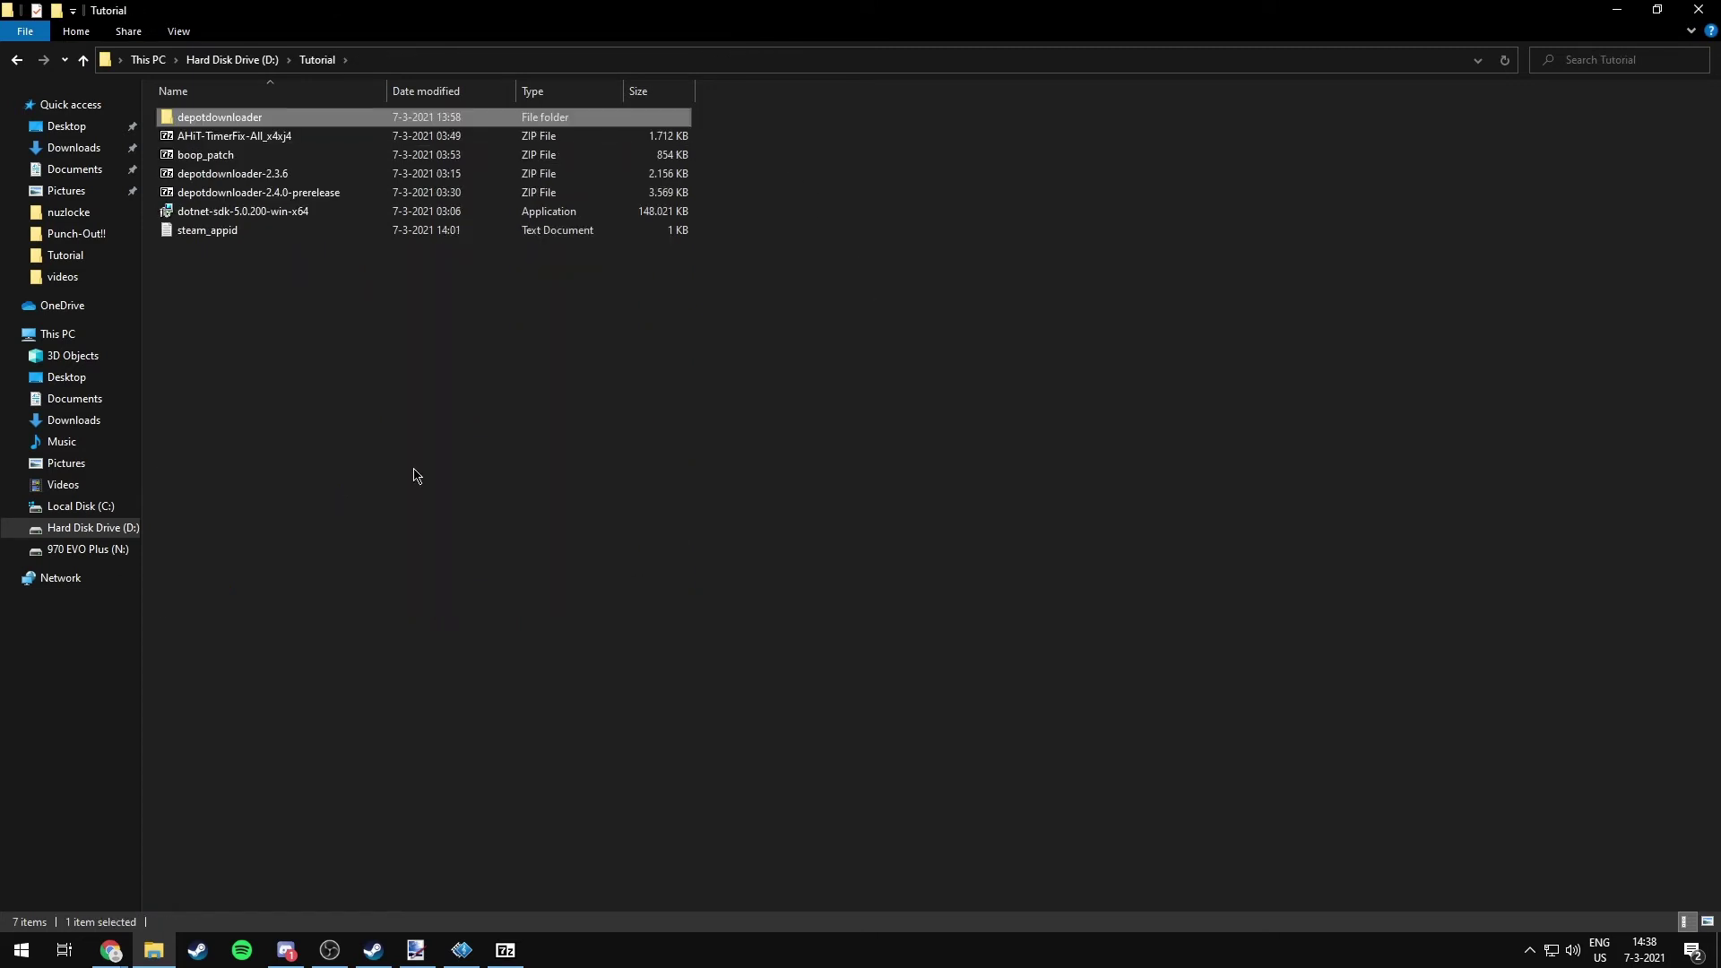
{"action": "left_click", "coordinate": [269, 163]}
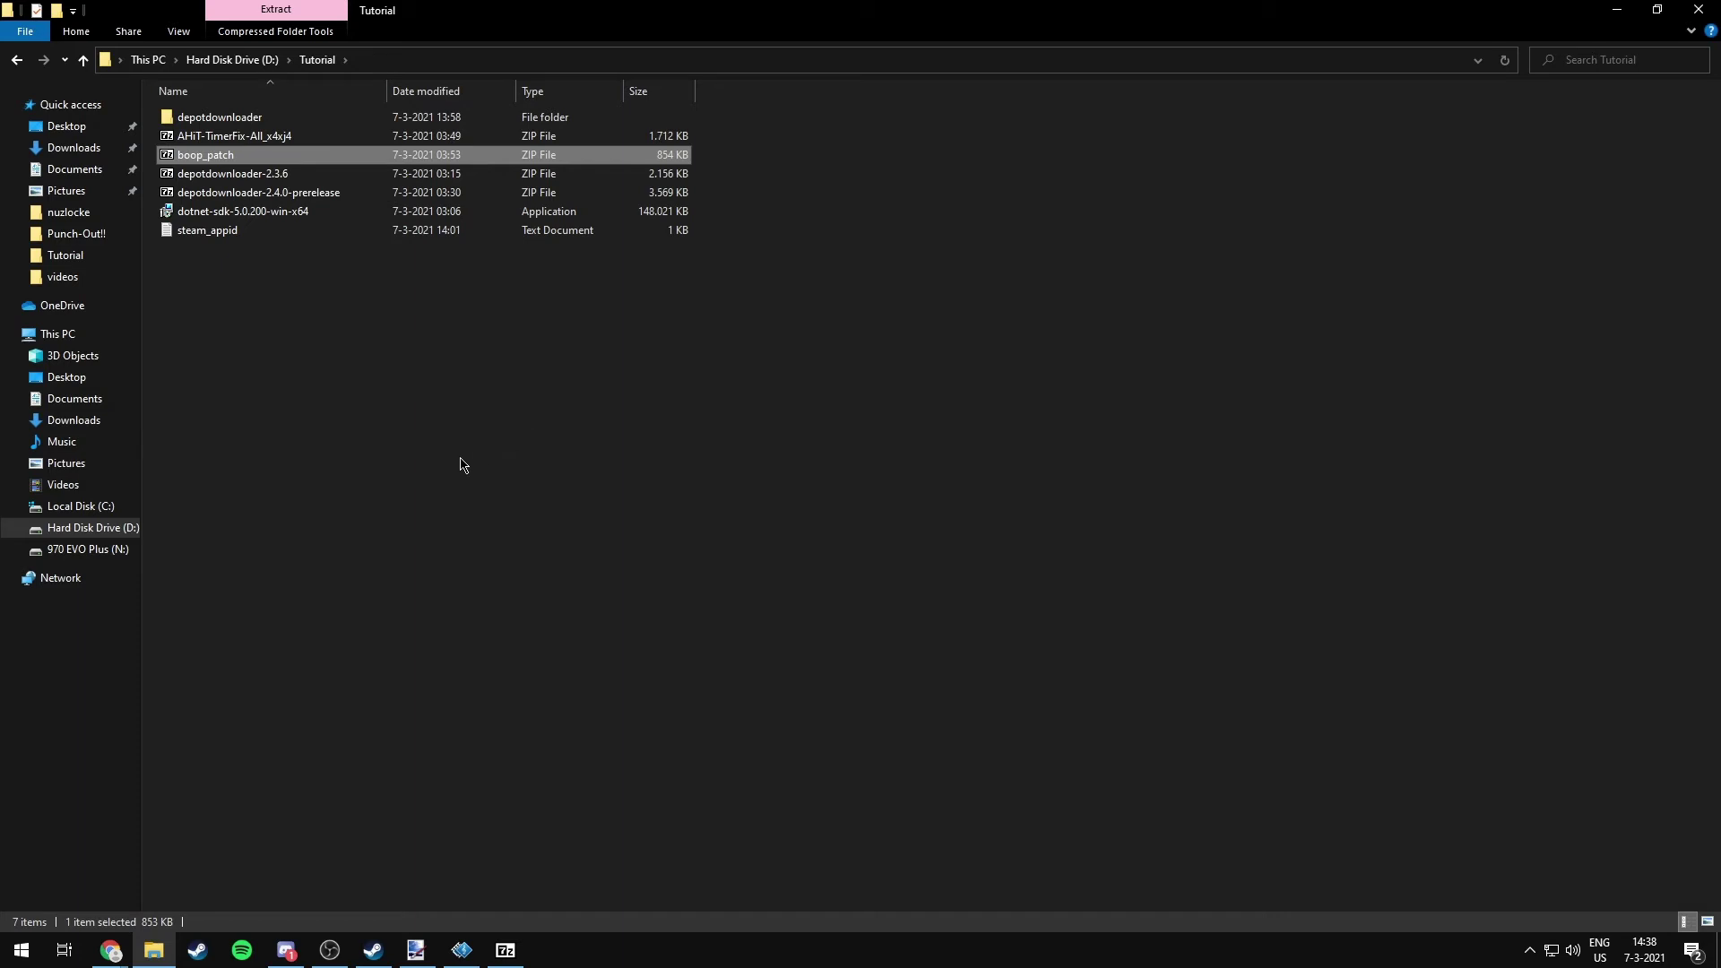
{"action": "left_click", "coordinate": [358, 296]}
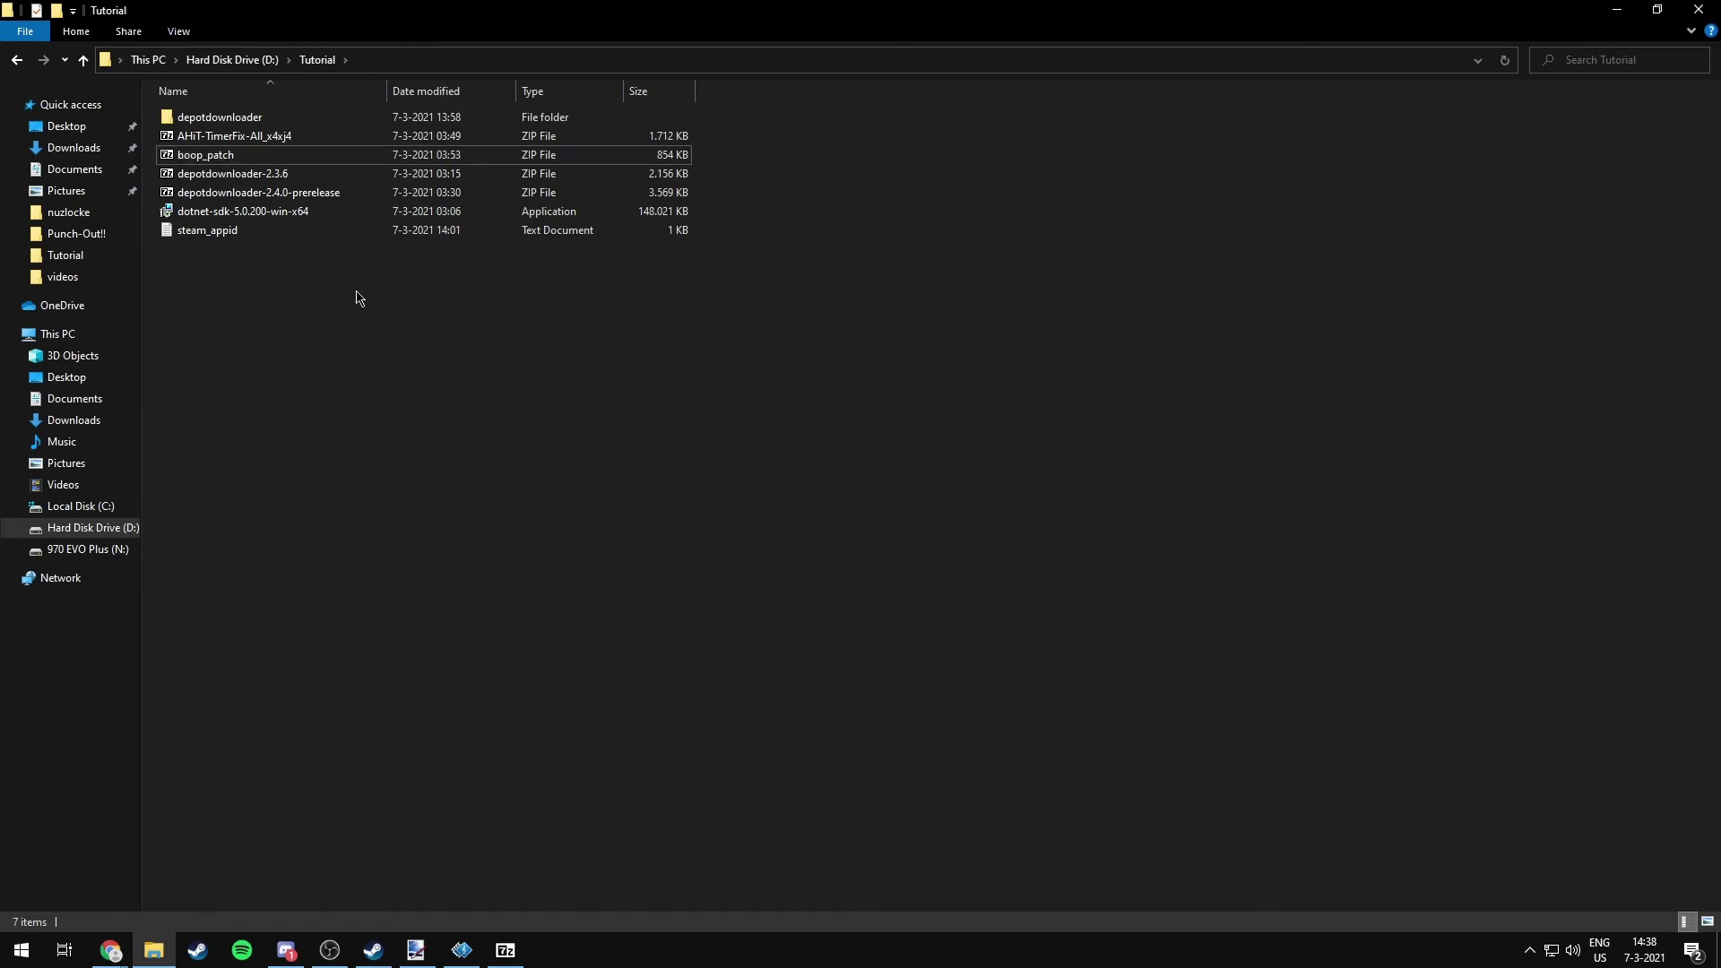
{"action": "left_click", "coordinate": [227, 160]}
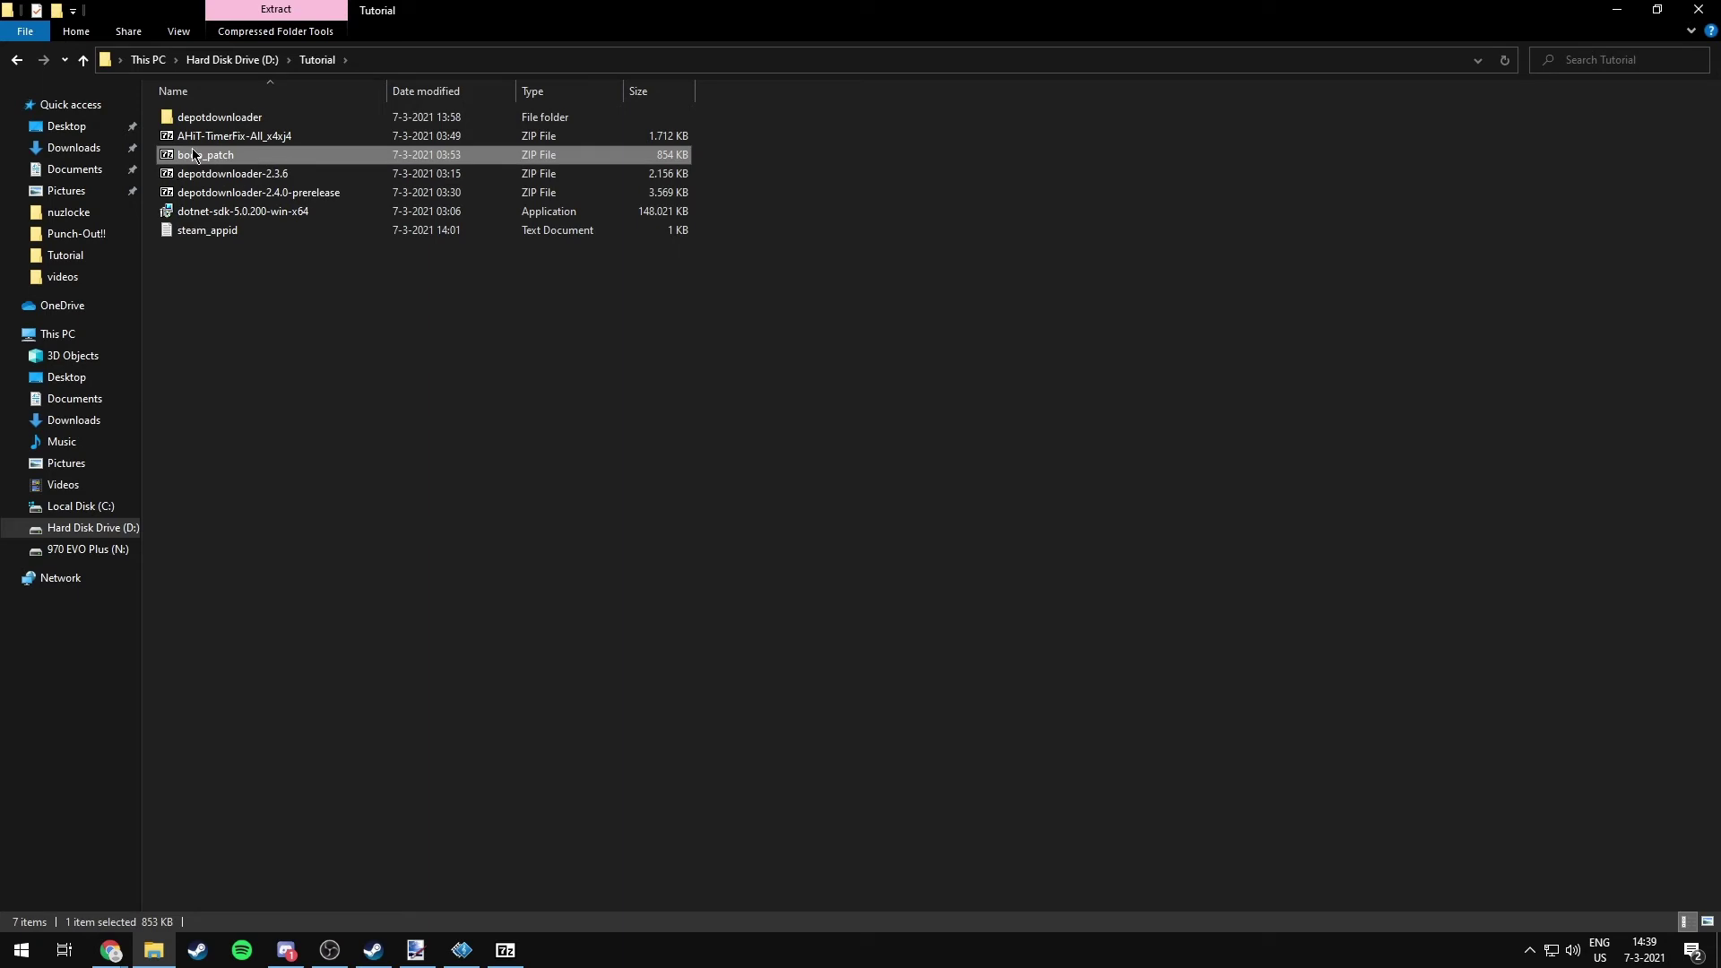
{"action": "double_click", "coordinate": [206, 158]}
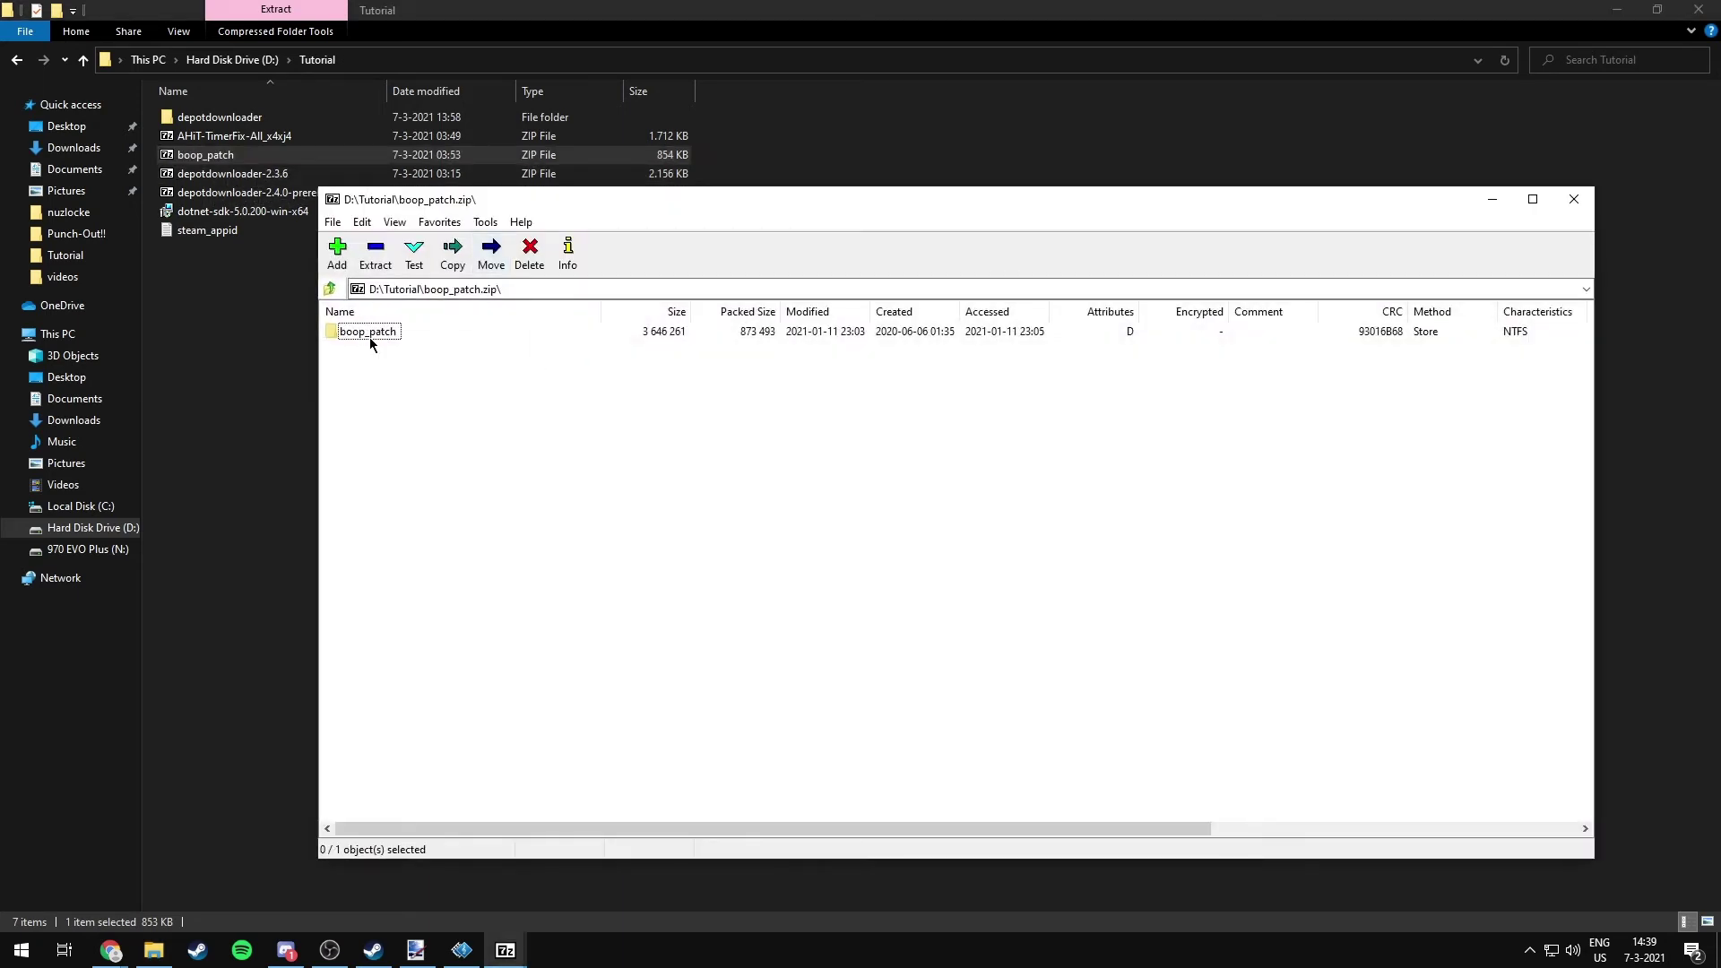
{"action": "left_click", "coordinate": [370, 337]}
{"action": "double_click", "coordinate": [367, 332]}
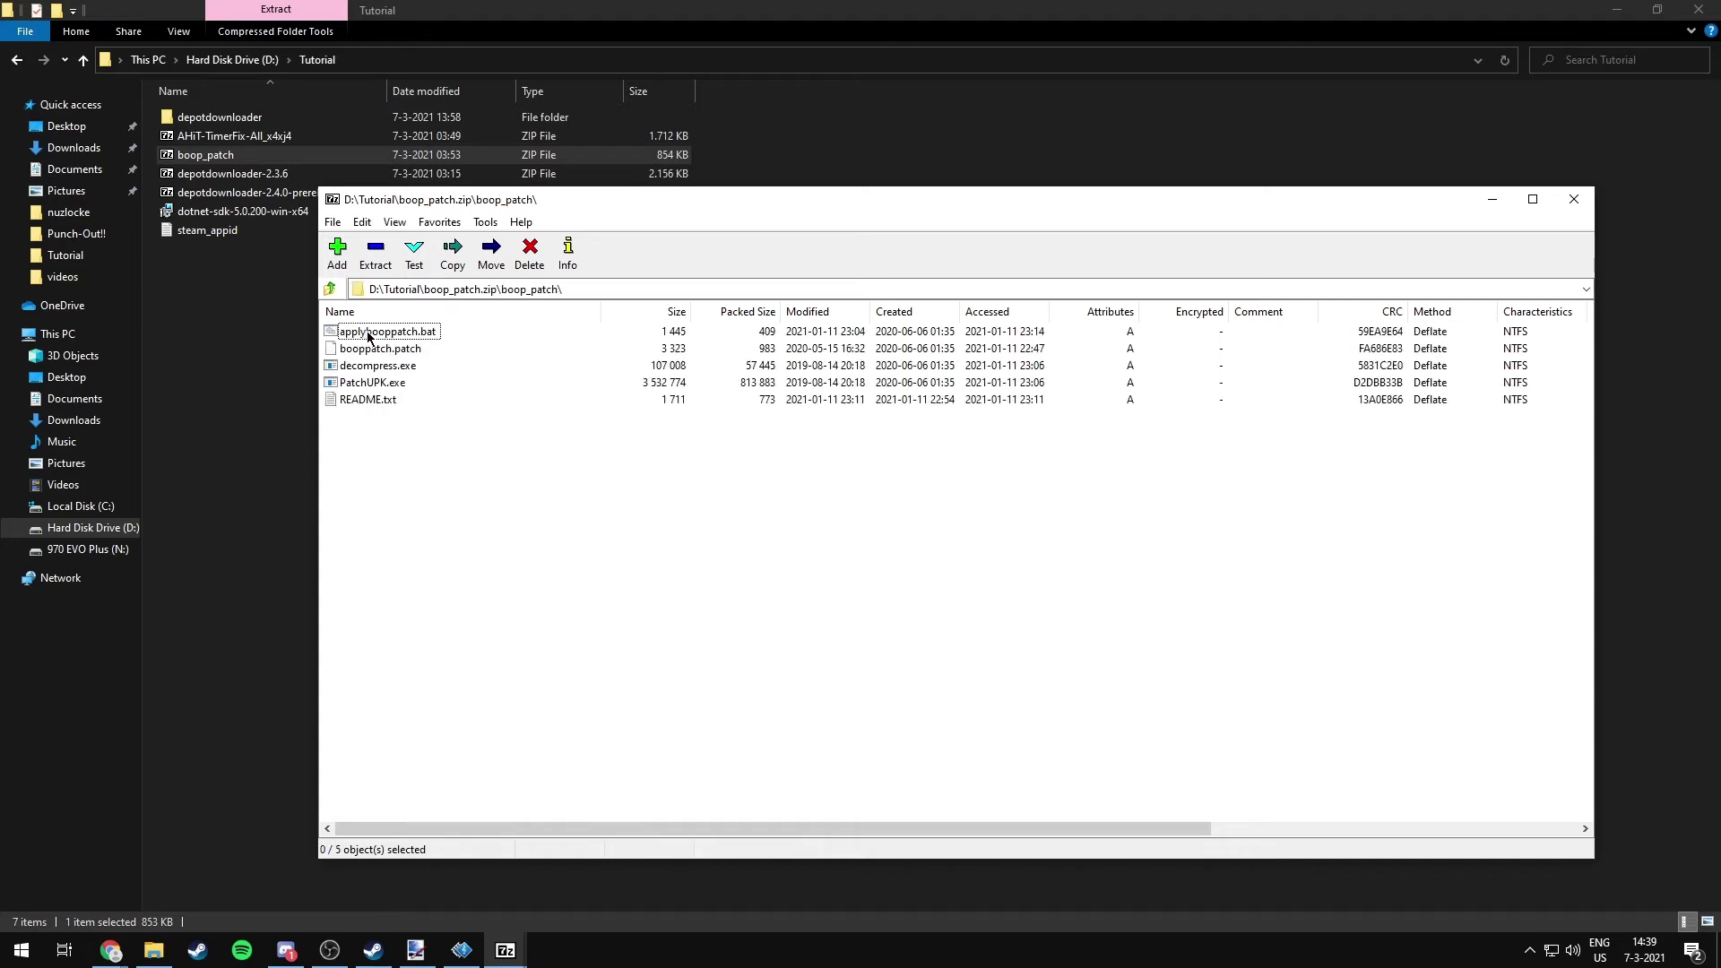
{"action": "left_click_drag", "start_coordinate": [431, 381], "coordinate": [401, 320]}
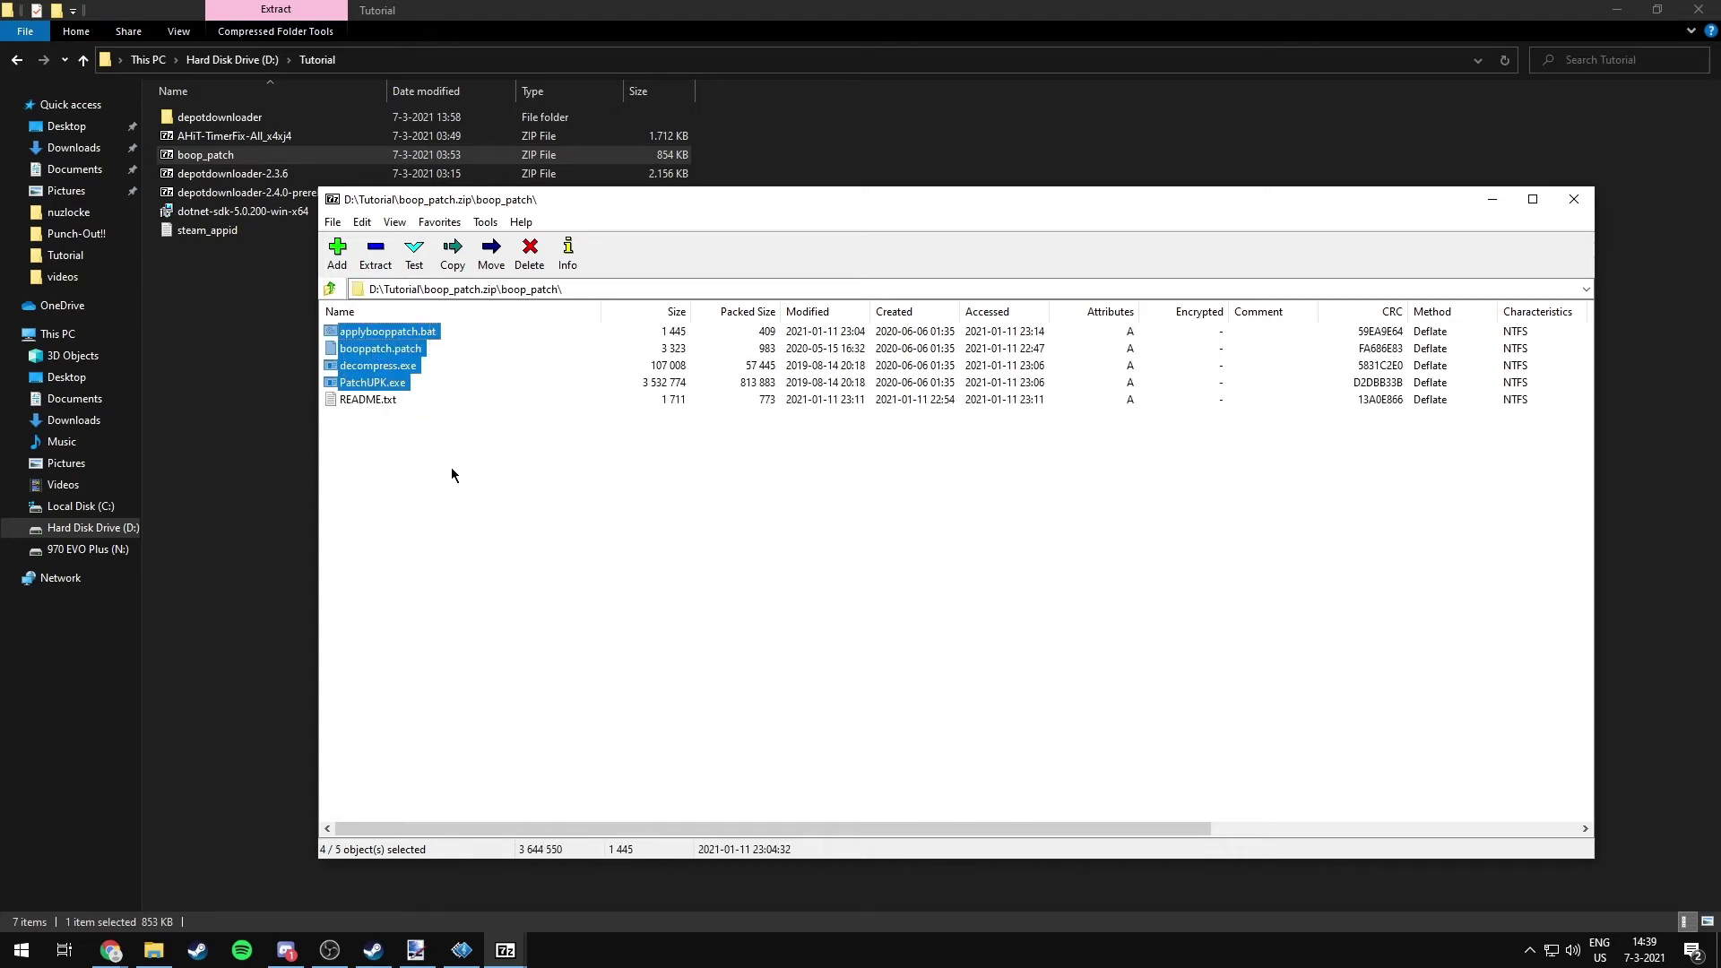
Step: Browse to the depot's HatinTimeGame\CookedPC folder
{"action": "left_click_drag", "start_coordinate": [369, 365], "coordinate": [201, 119]}
{"action": "double_click", "coordinate": [196, 121]}
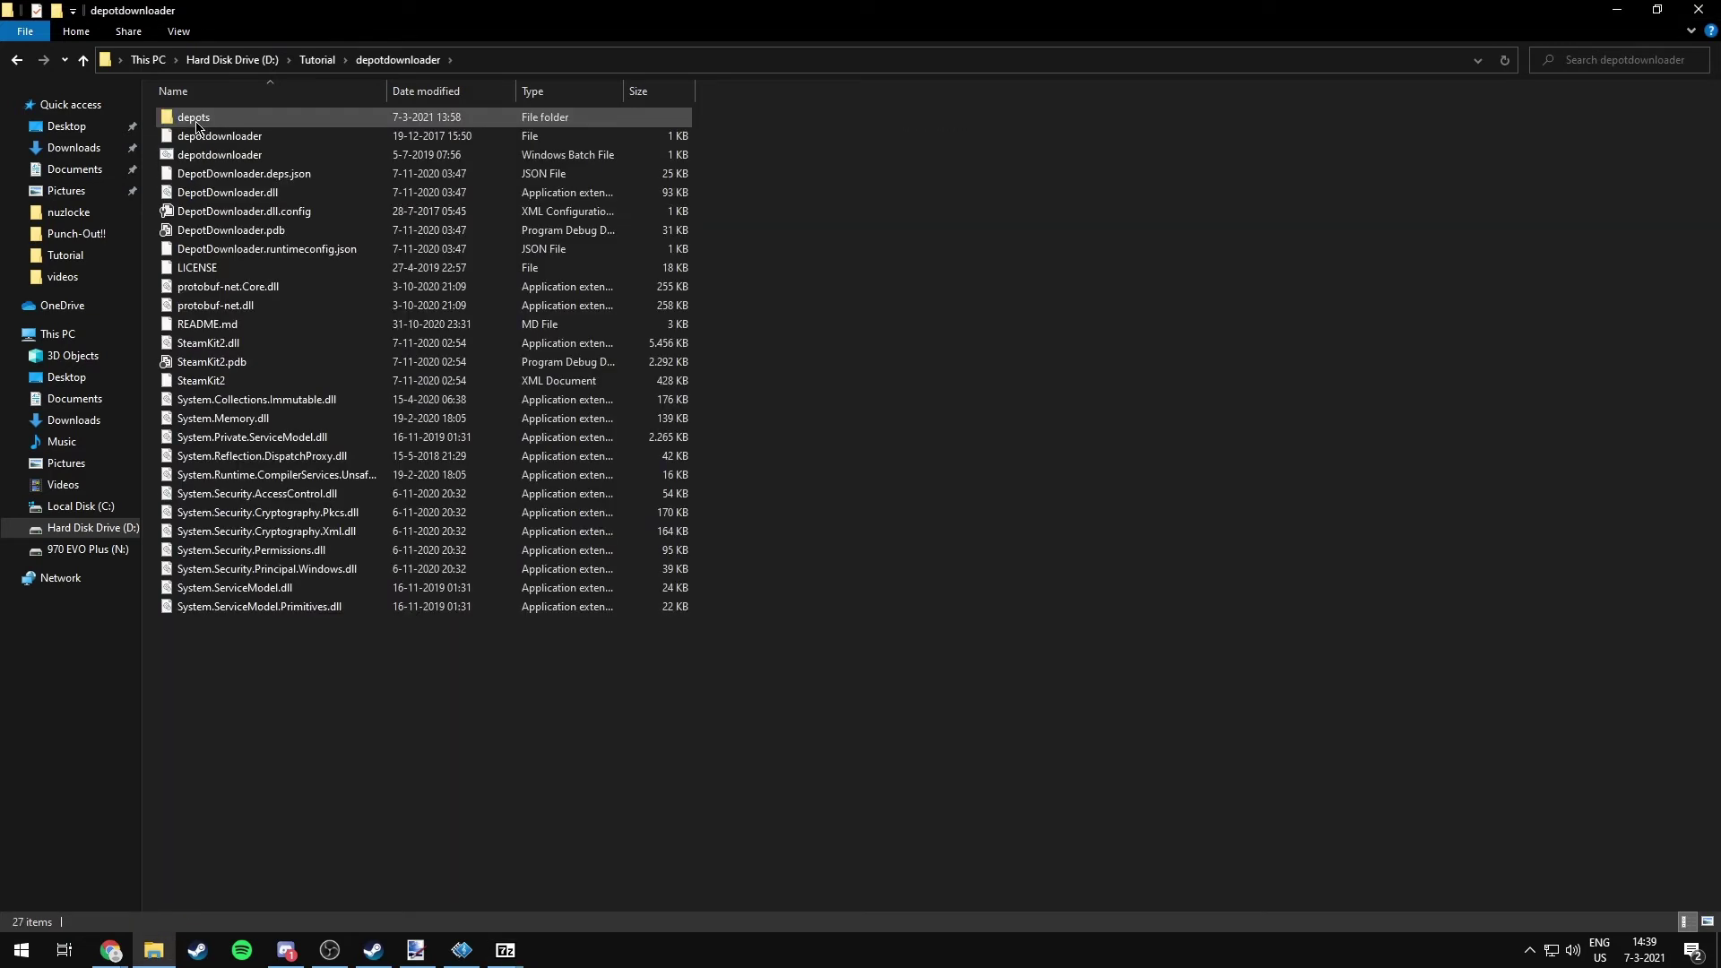
{"action": "double_click", "coordinate": [196, 121]}
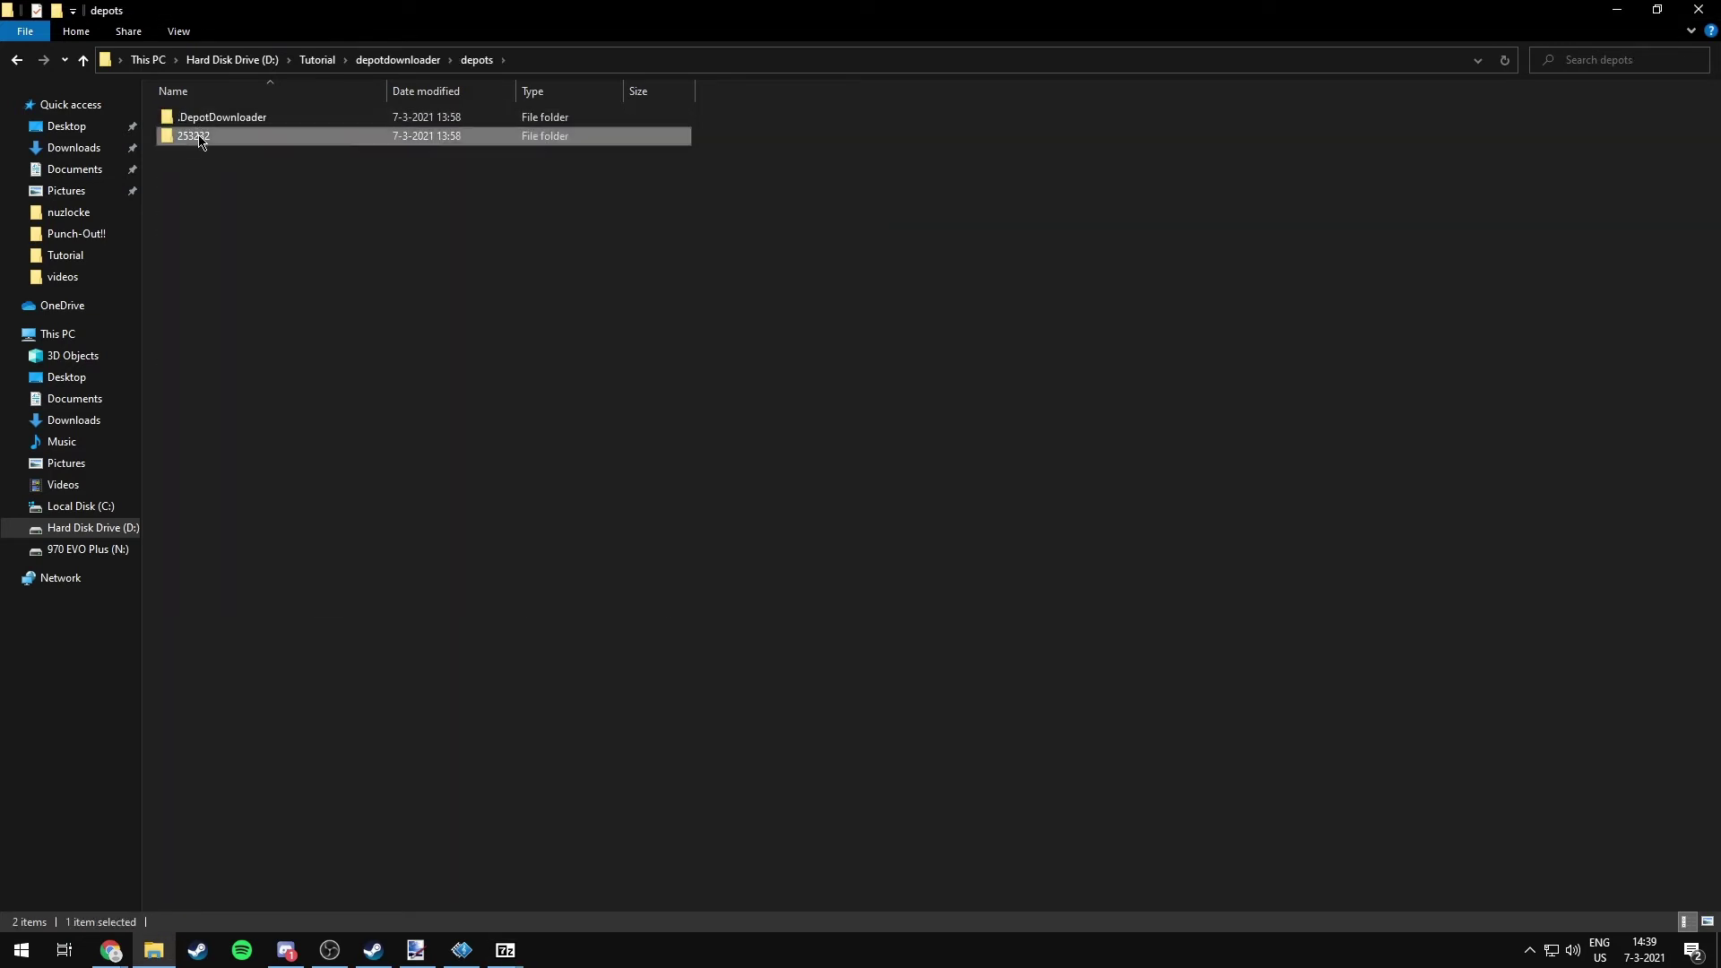
{"action": "double_click", "coordinate": [198, 137]}
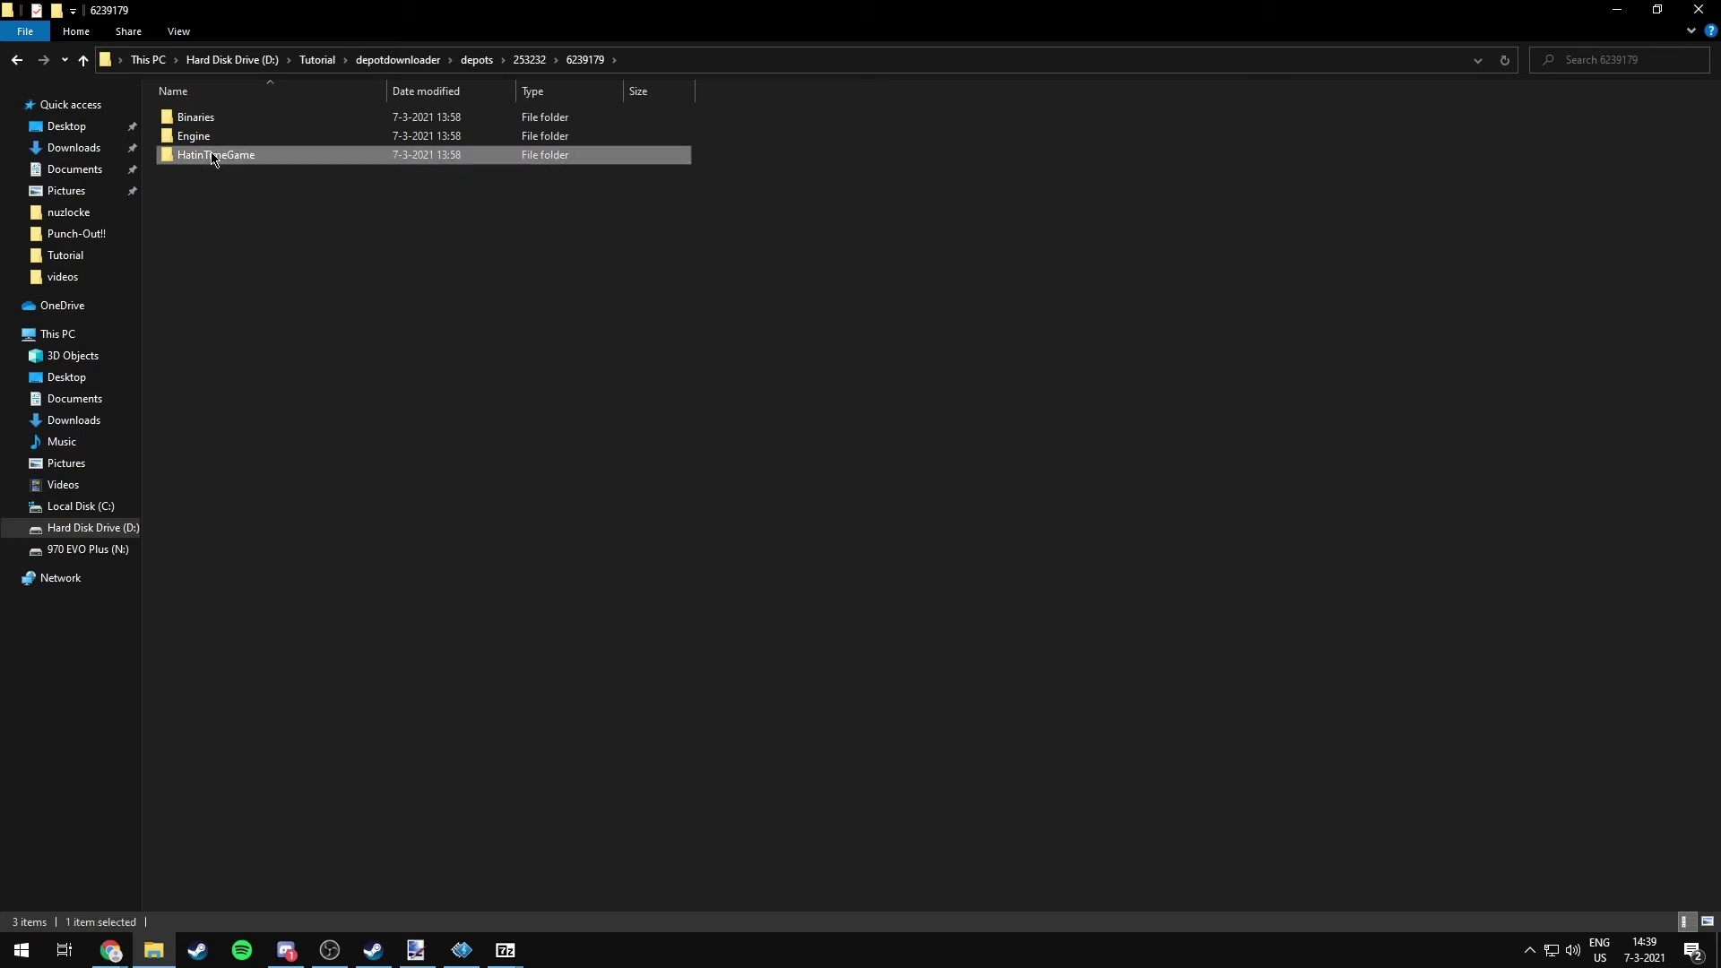
{"action": "double_click", "coordinate": [205, 155]}
{"action": "left_click", "coordinate": [211, 140]}
{"action": "double_click", "coordinate": [212, 139]}
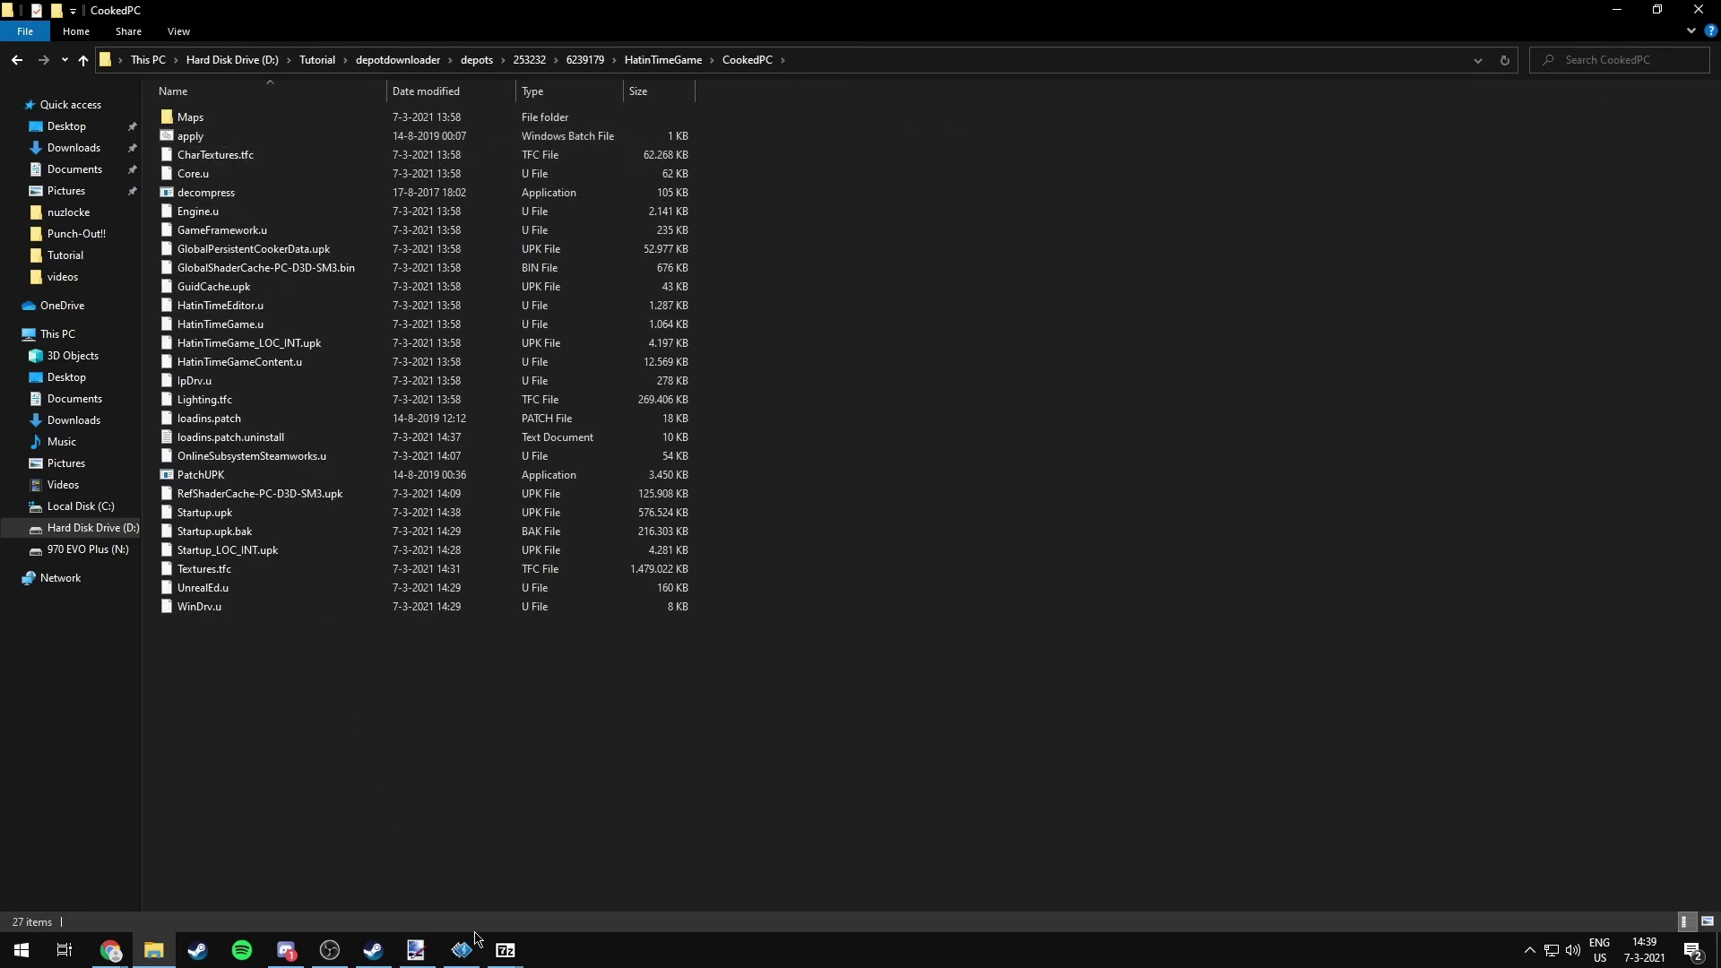
{"action": "mouse_move", "coordinate": [504, 951]}
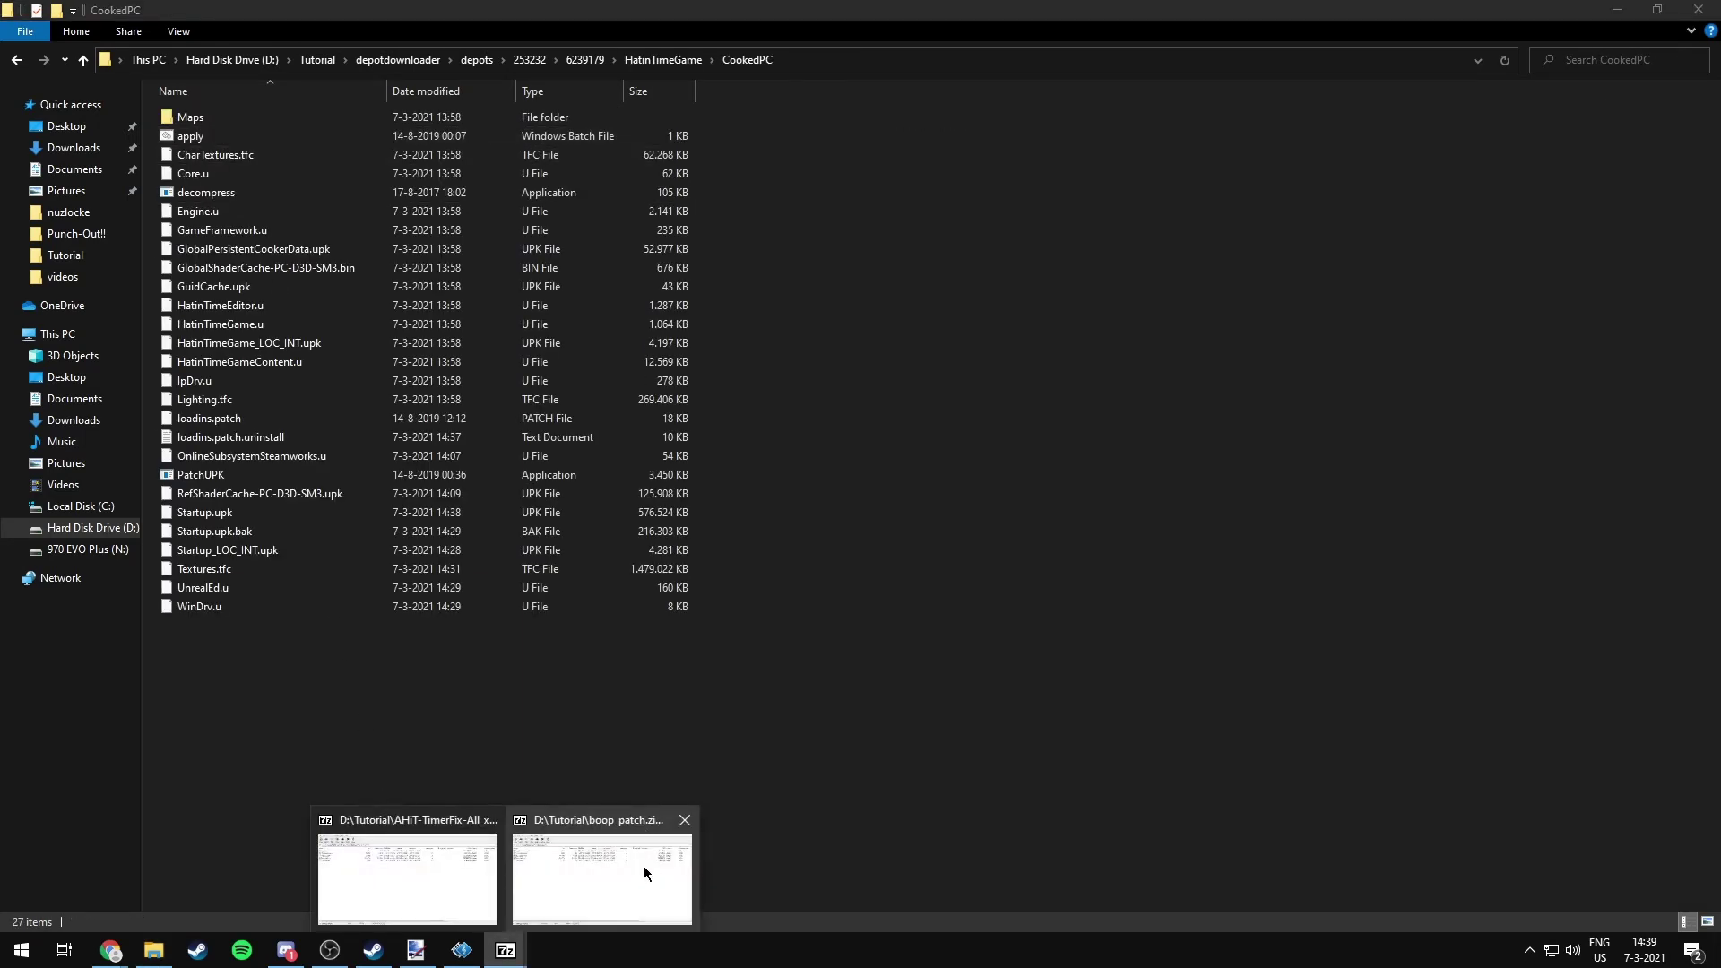
Step: Copy the four Boop patch files in, replacing duplicates, and run applybooppatch.bat
{"action": "left_click", "coordinate": [644, 867]}
{"action": "left_click_drag", "start_coordinate": [362, 355], "coordinate": [861, 208]}
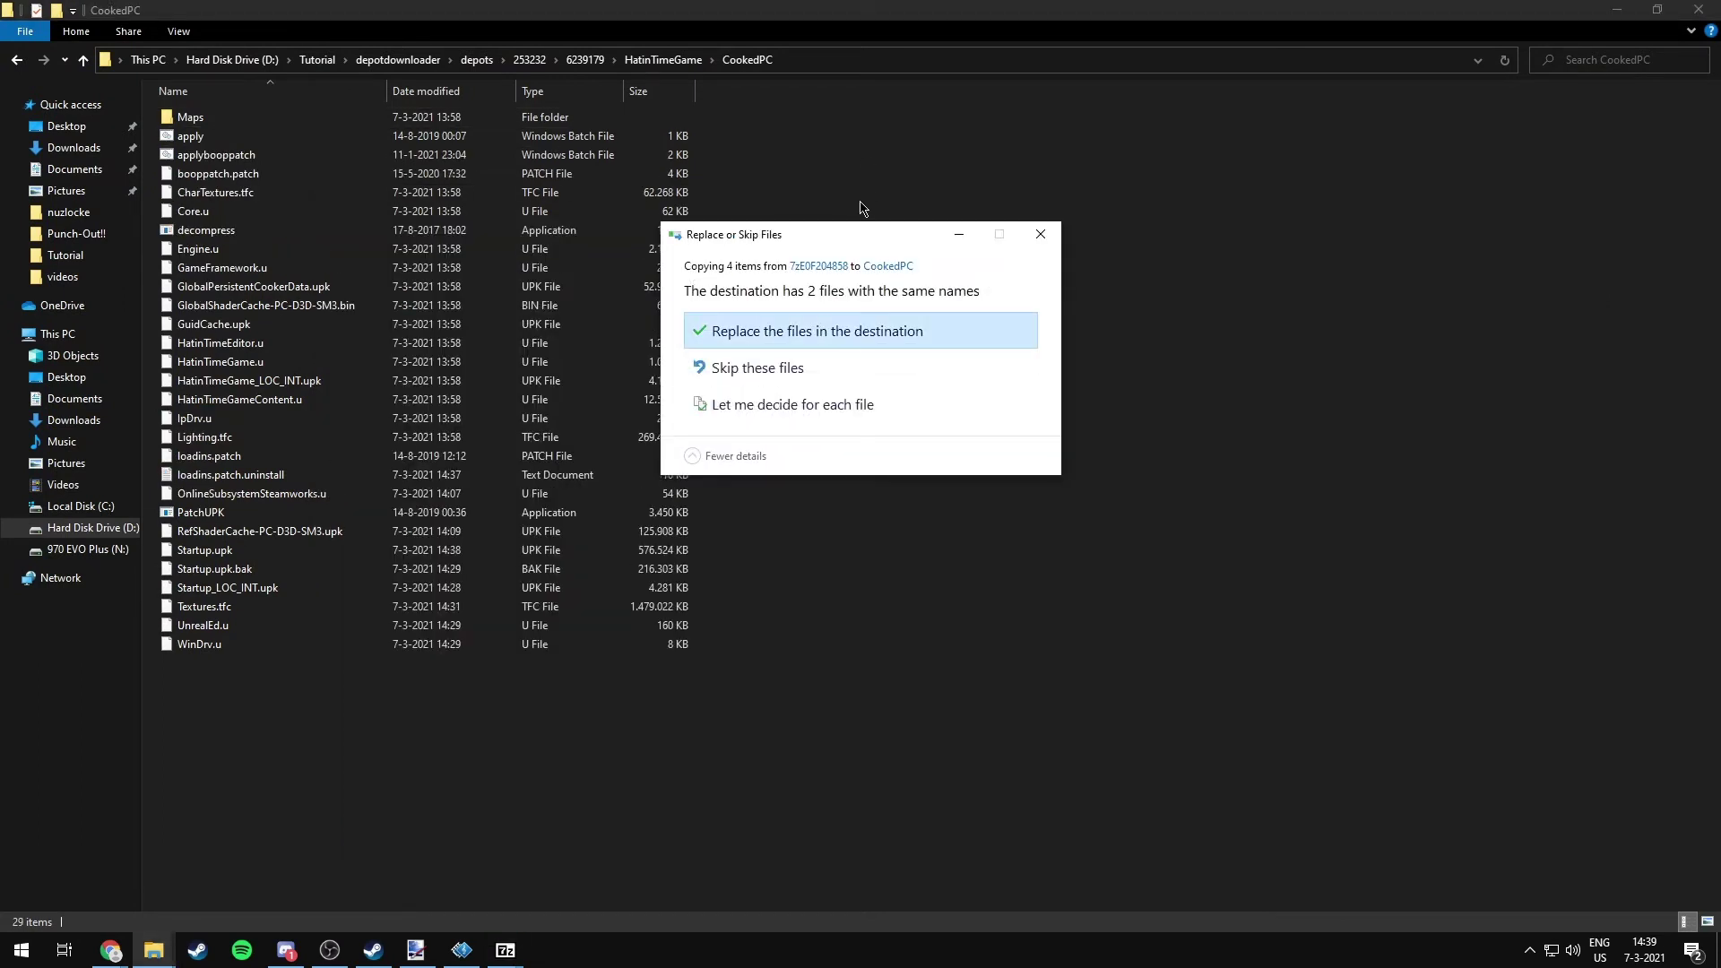
{"action": "left_click", "coordinate": [867, 338]}
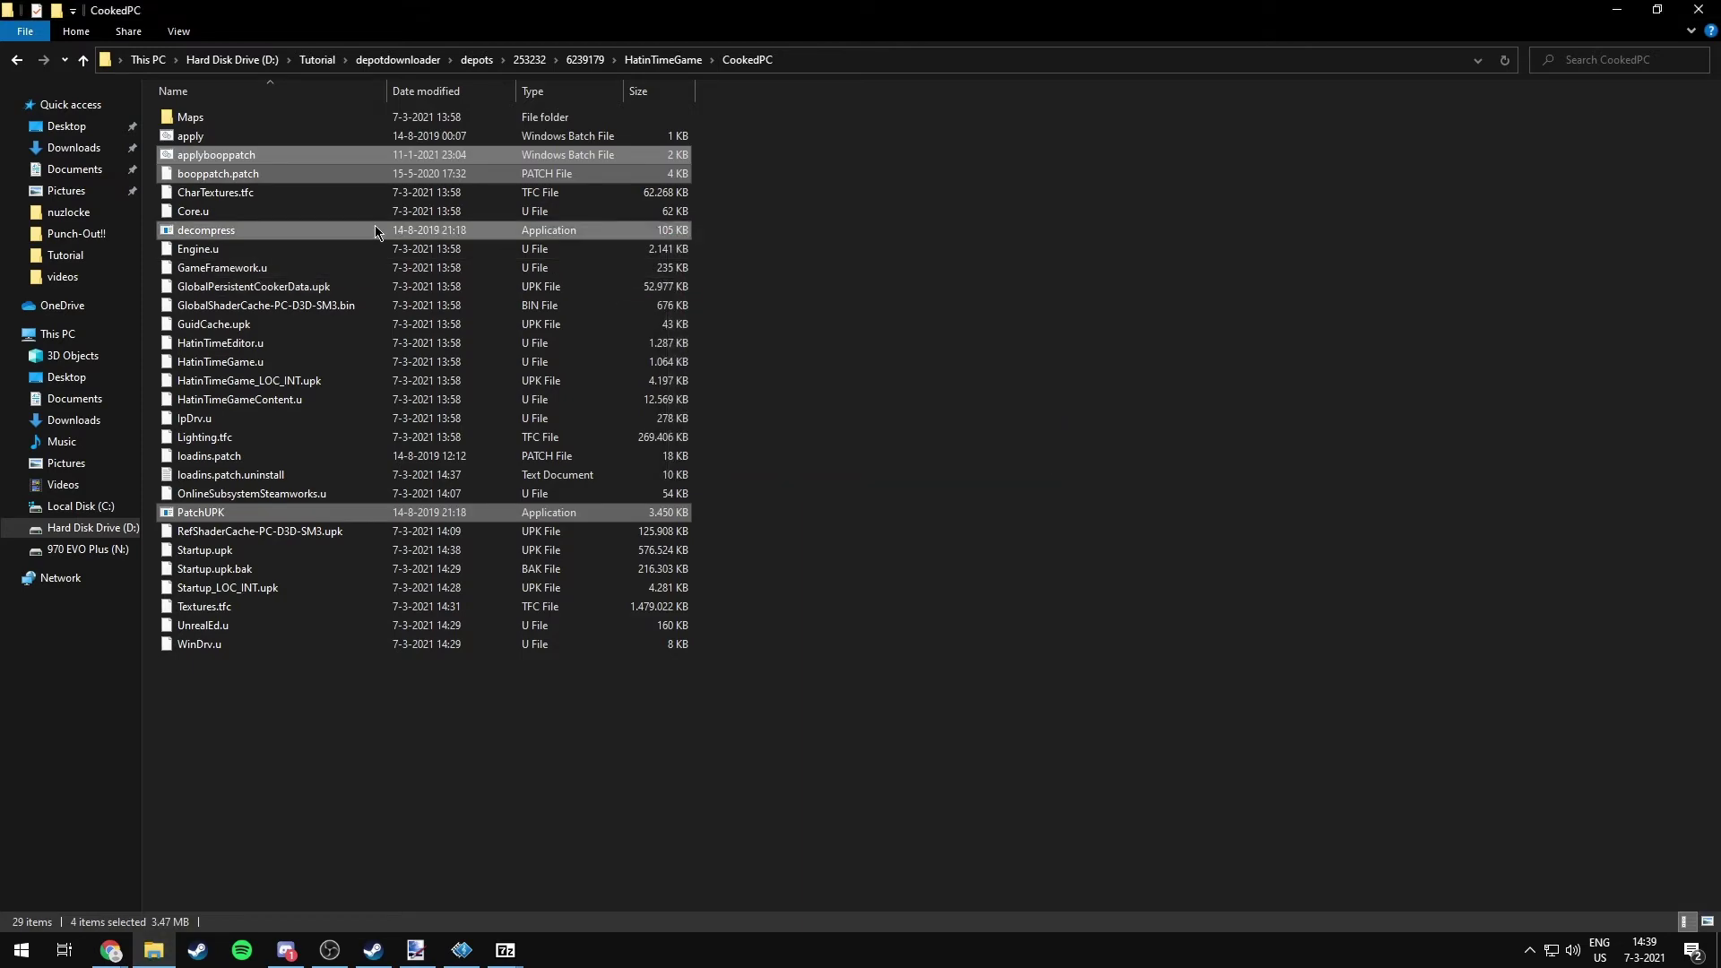
{"action": "double_click", "coordinate": [213, 155]}
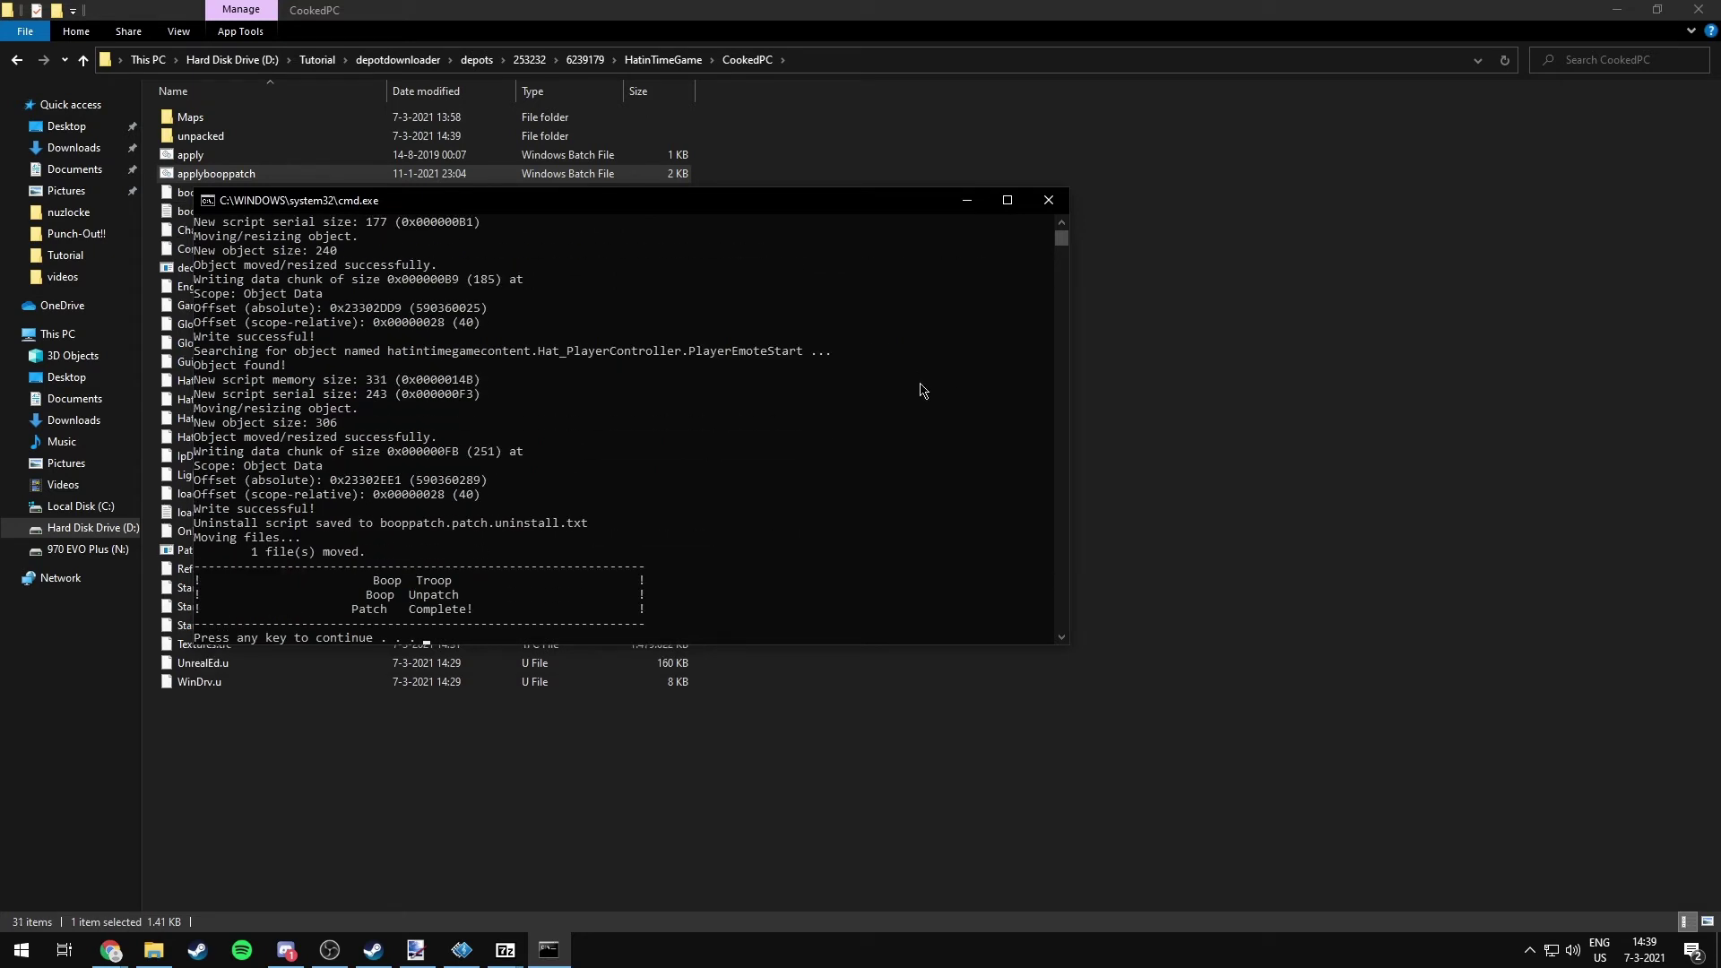
{"action": "key", "text": "Return"}
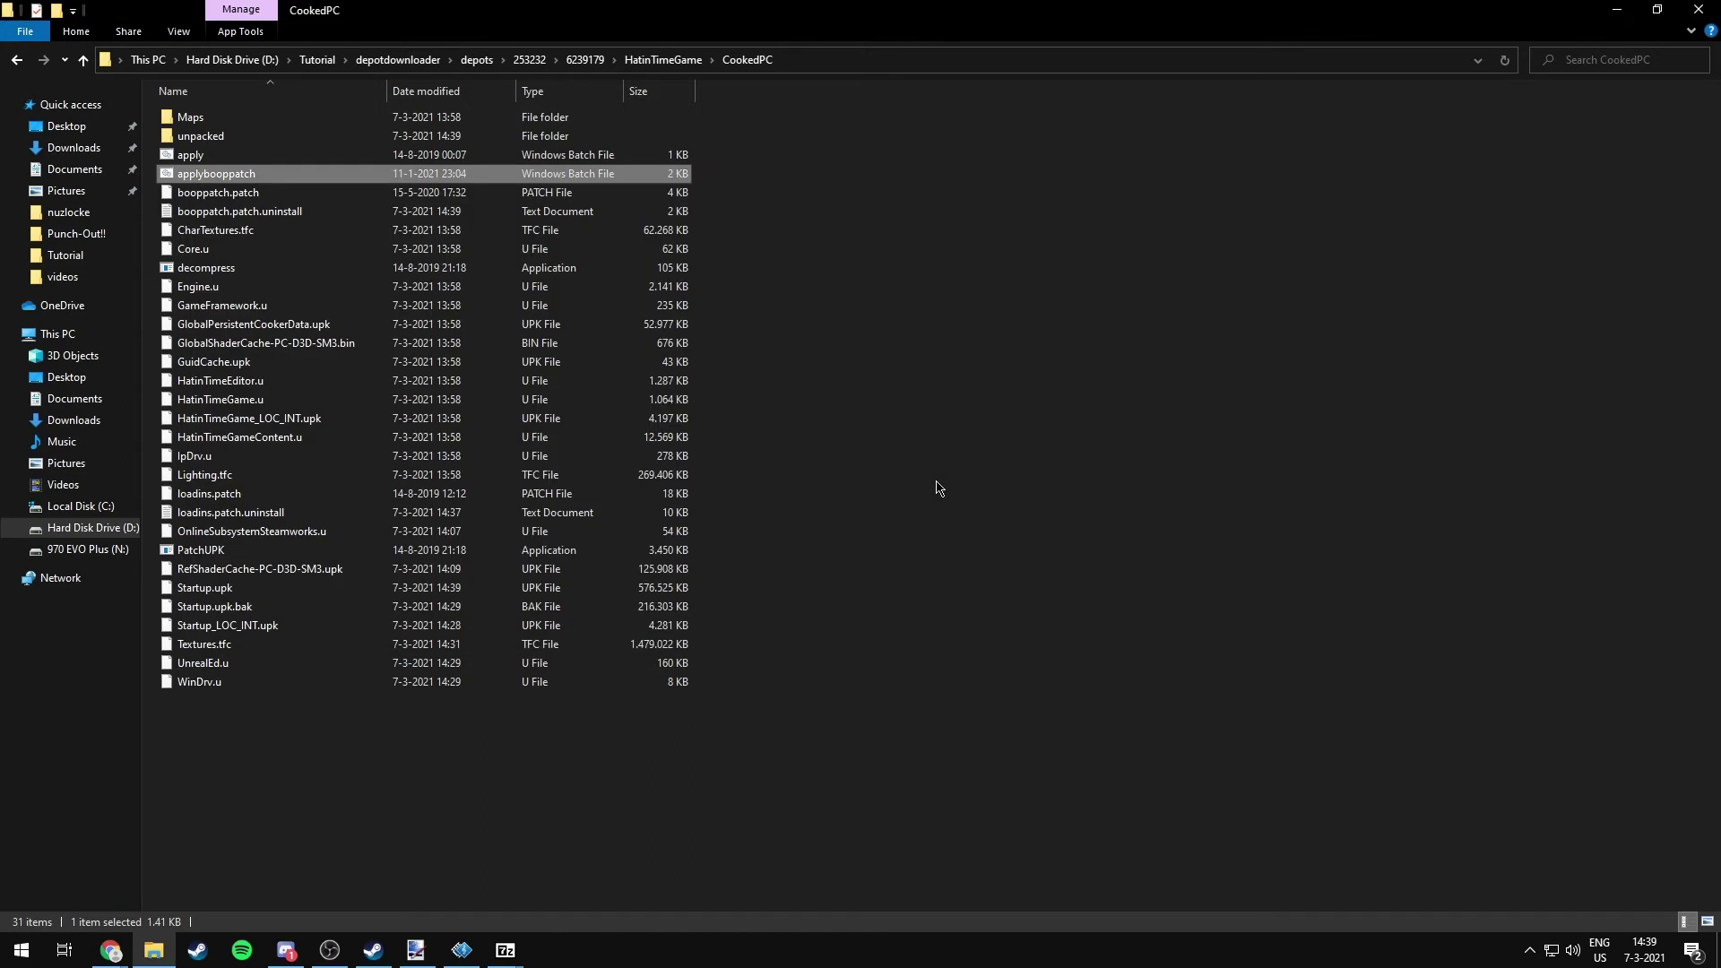
{"action": "left_click", "coordinate": [936, 487]}
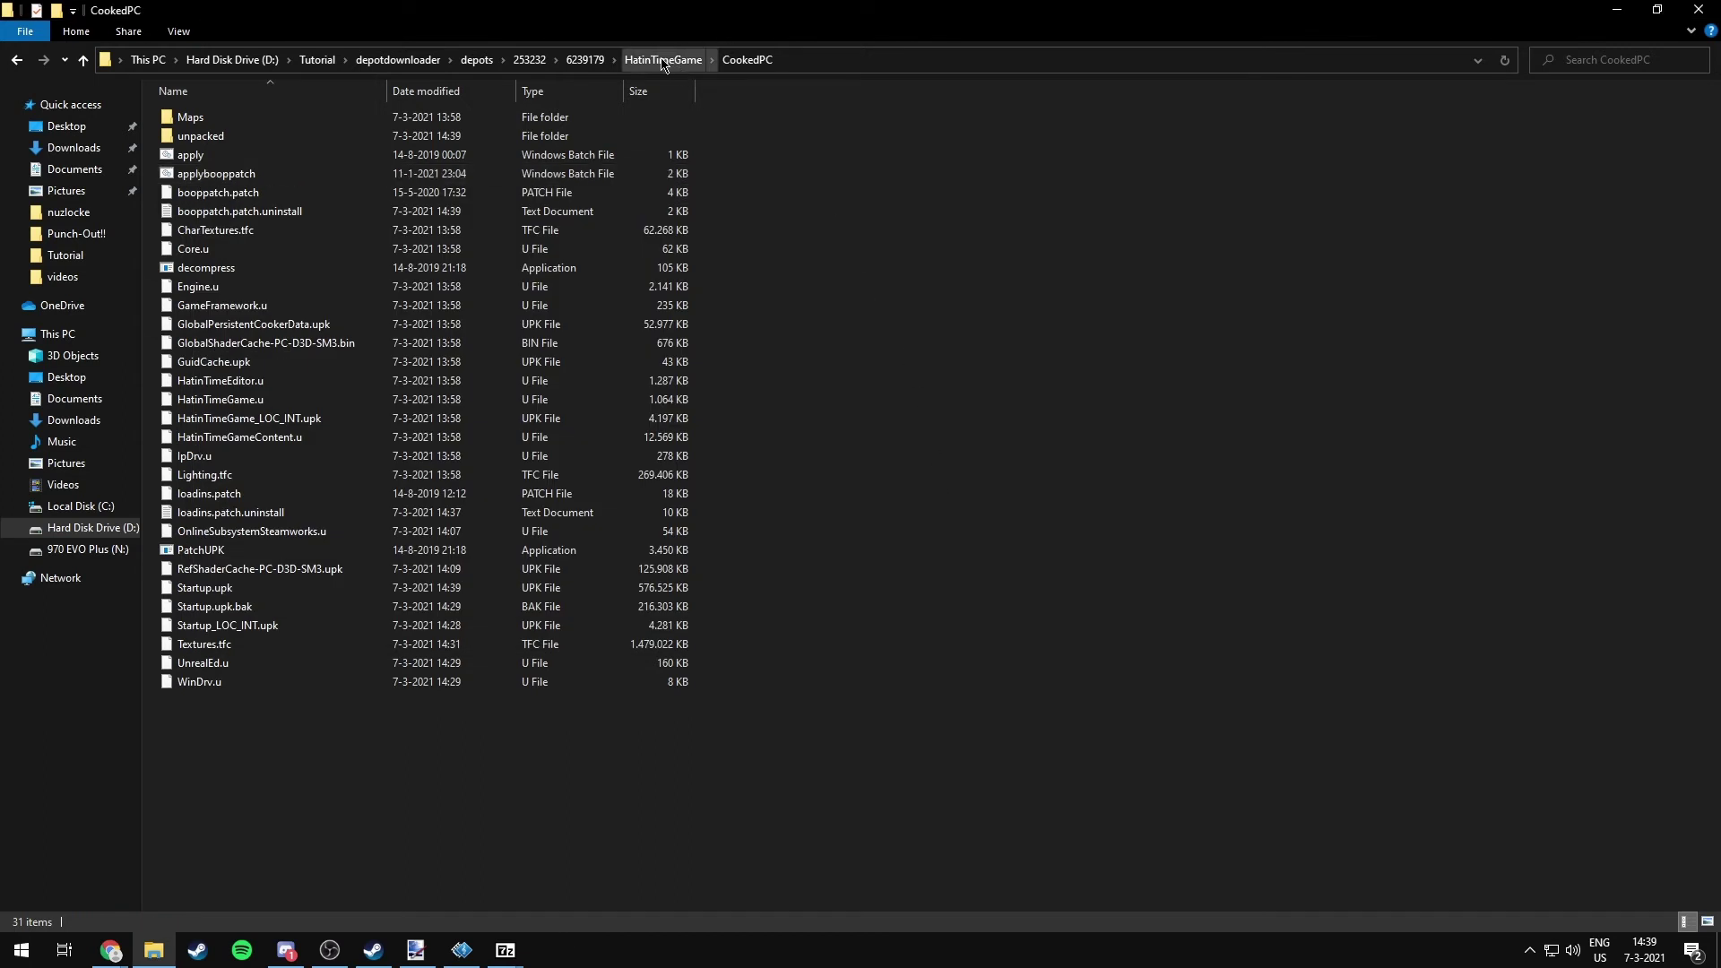
Step: Launch HatinTimeGame.exe from depot 6239179's Binaries\Win64 and allow it through the firewall
{"action": "left_click", "coordinate": [529, 60]}
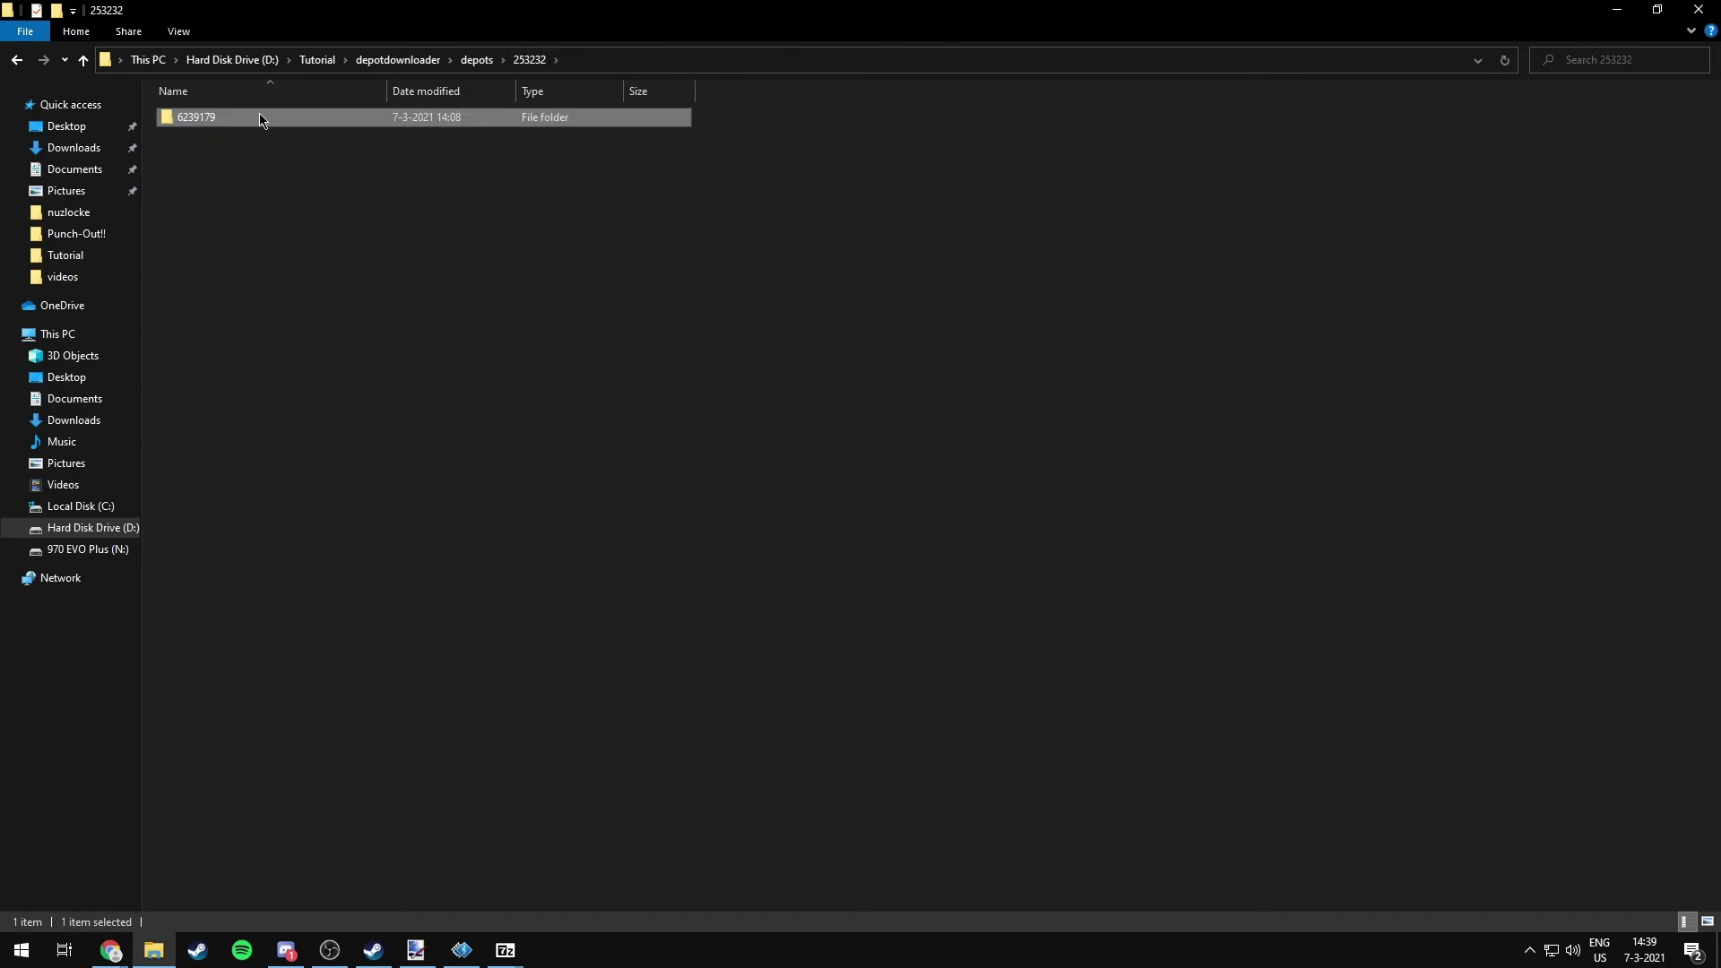
{"action": "double_click", "coordinate": [260, 119]}
{"action": "double_click", "coordinate": [204, 154]}
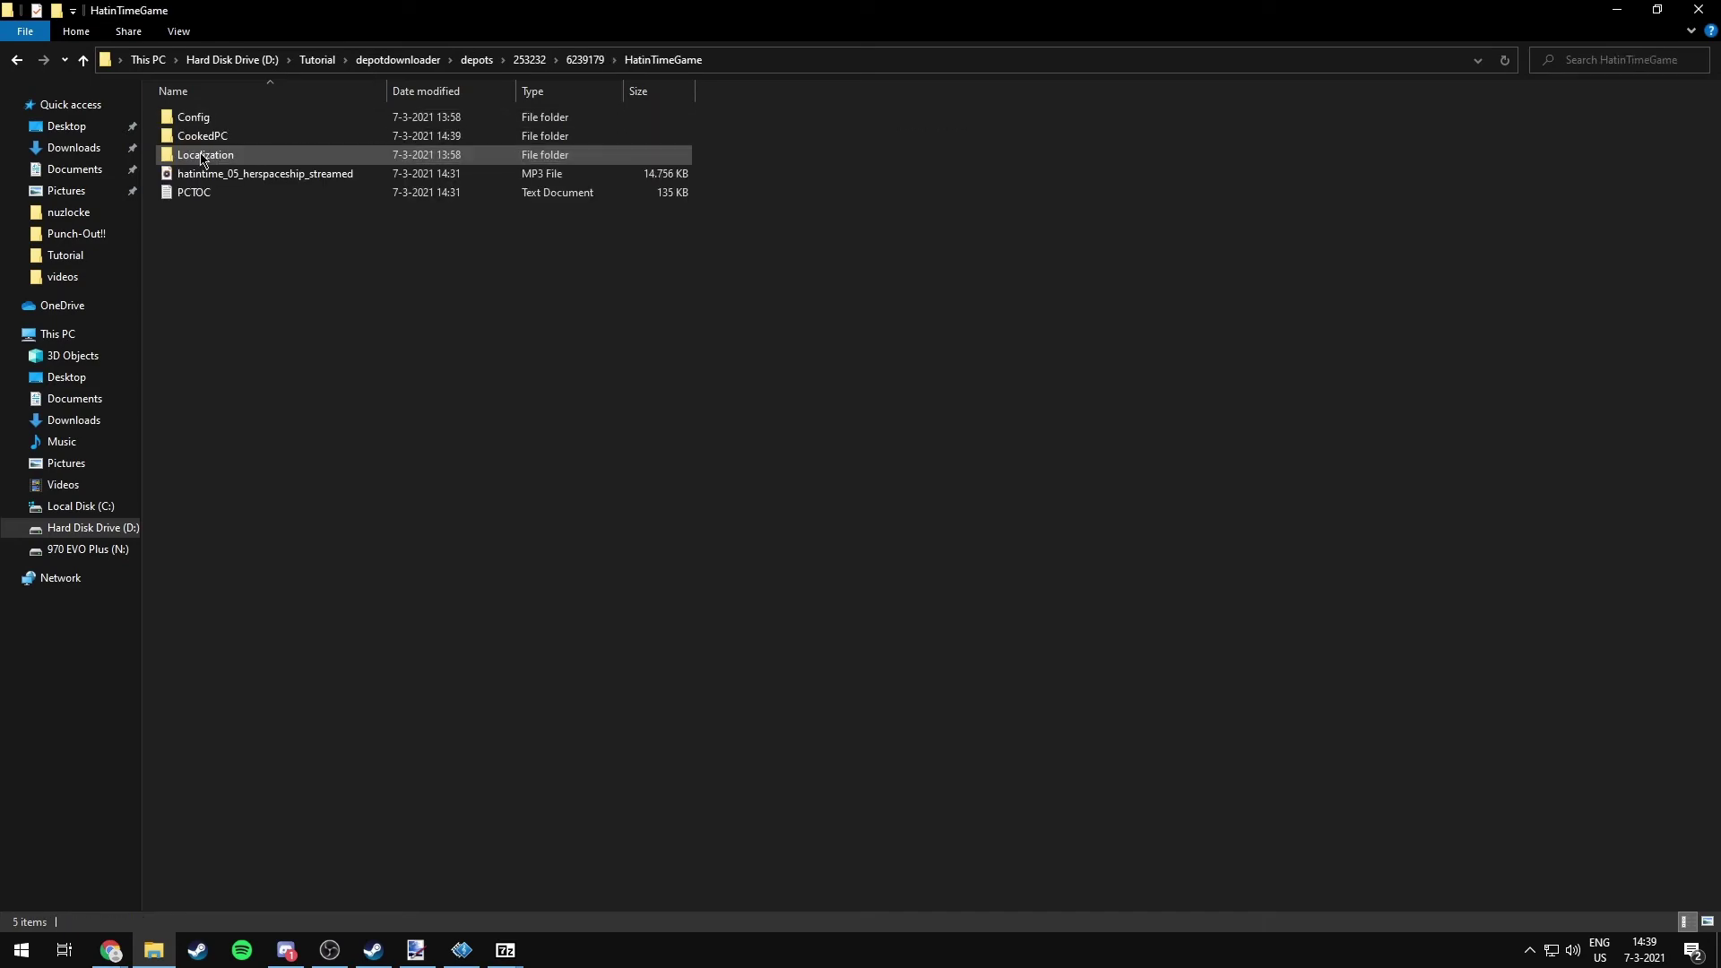
{"action": "left_click", "coordinate": [585, 59]}
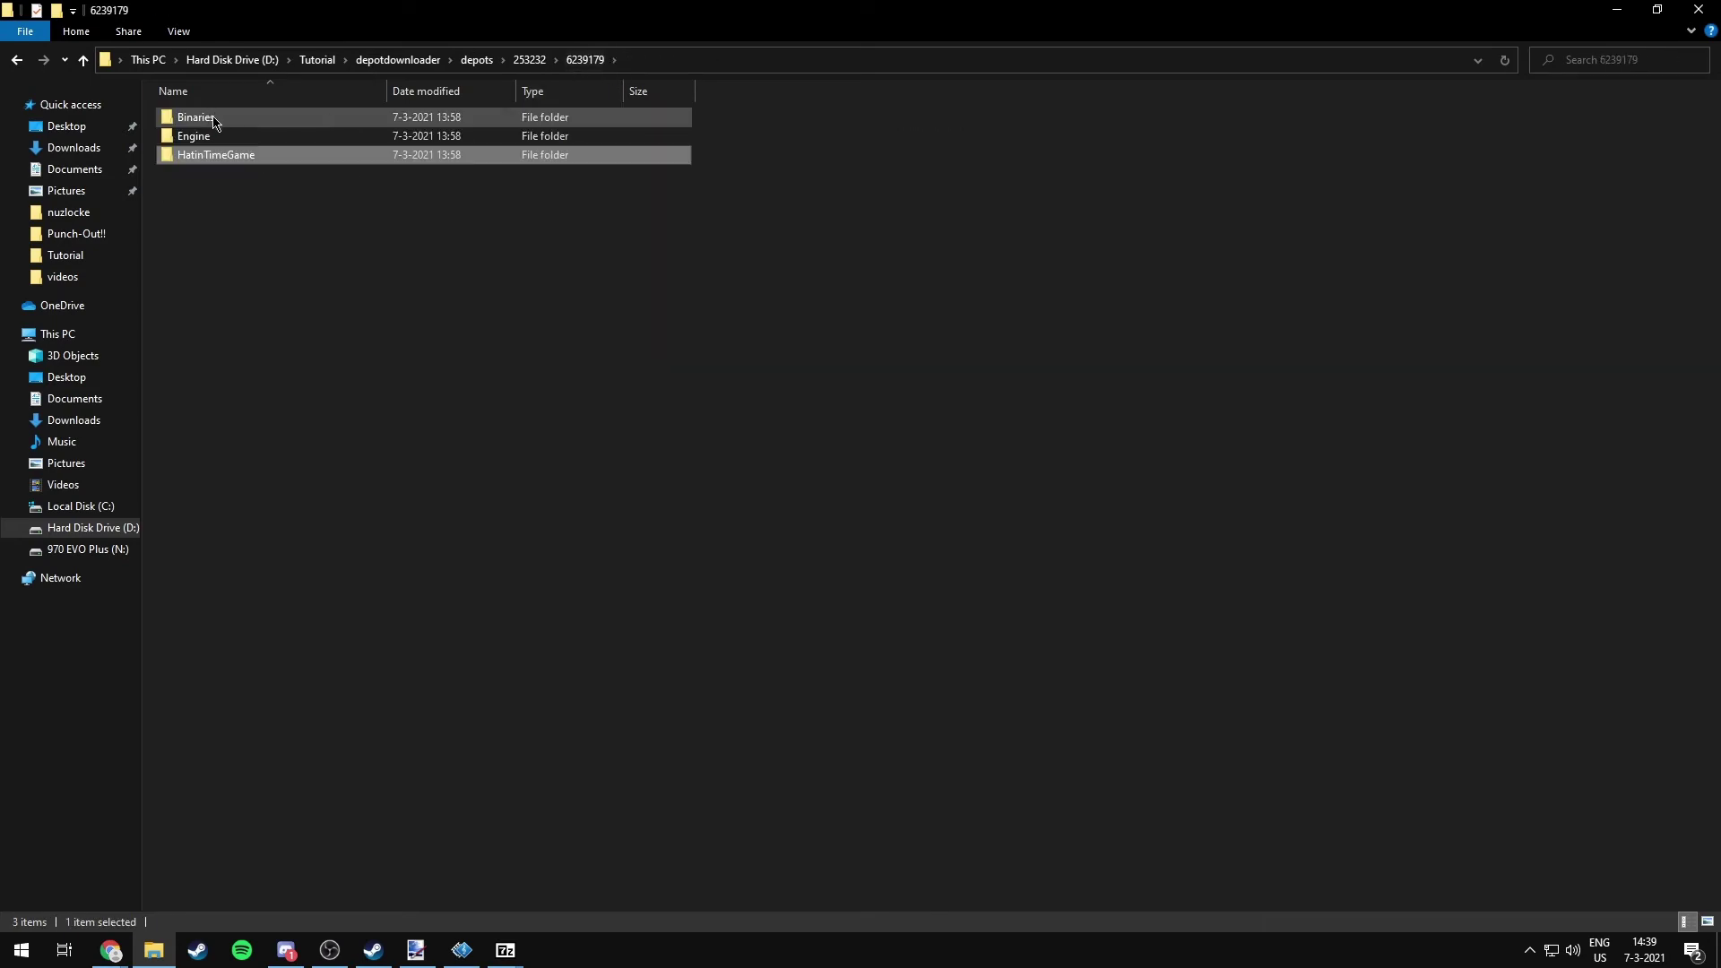
{"action": "double_click", "coordinate": [202, 118]}
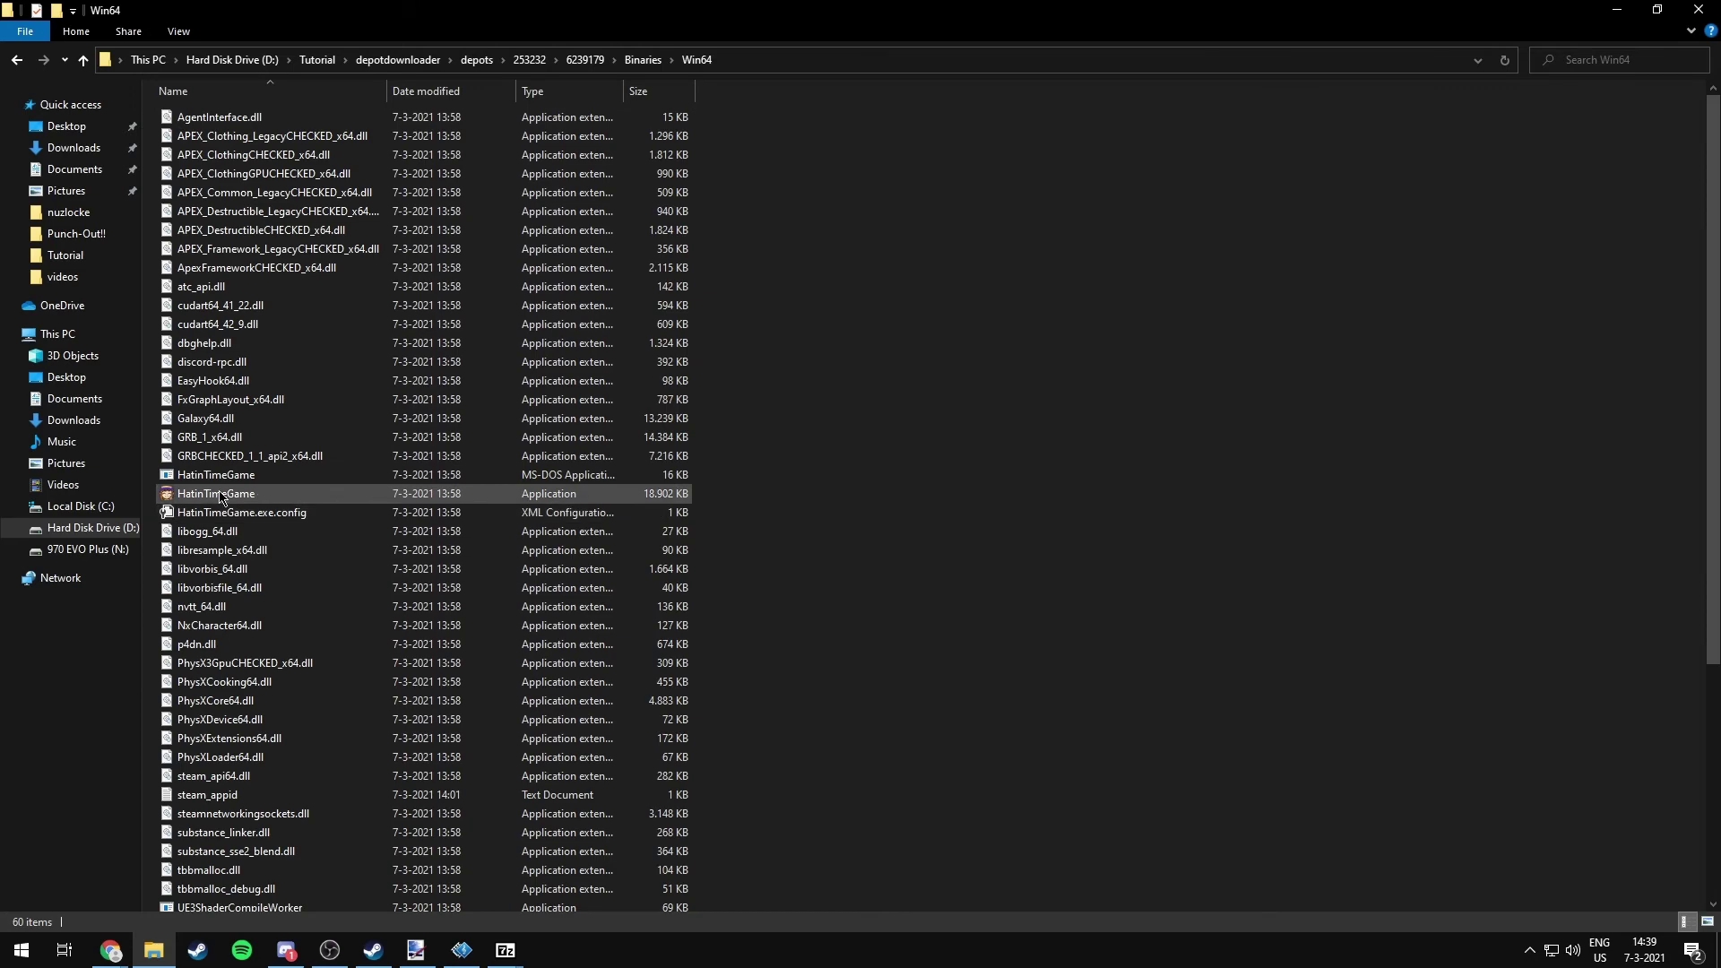
{"action": "double_click", "coordinate": [216, 494]}
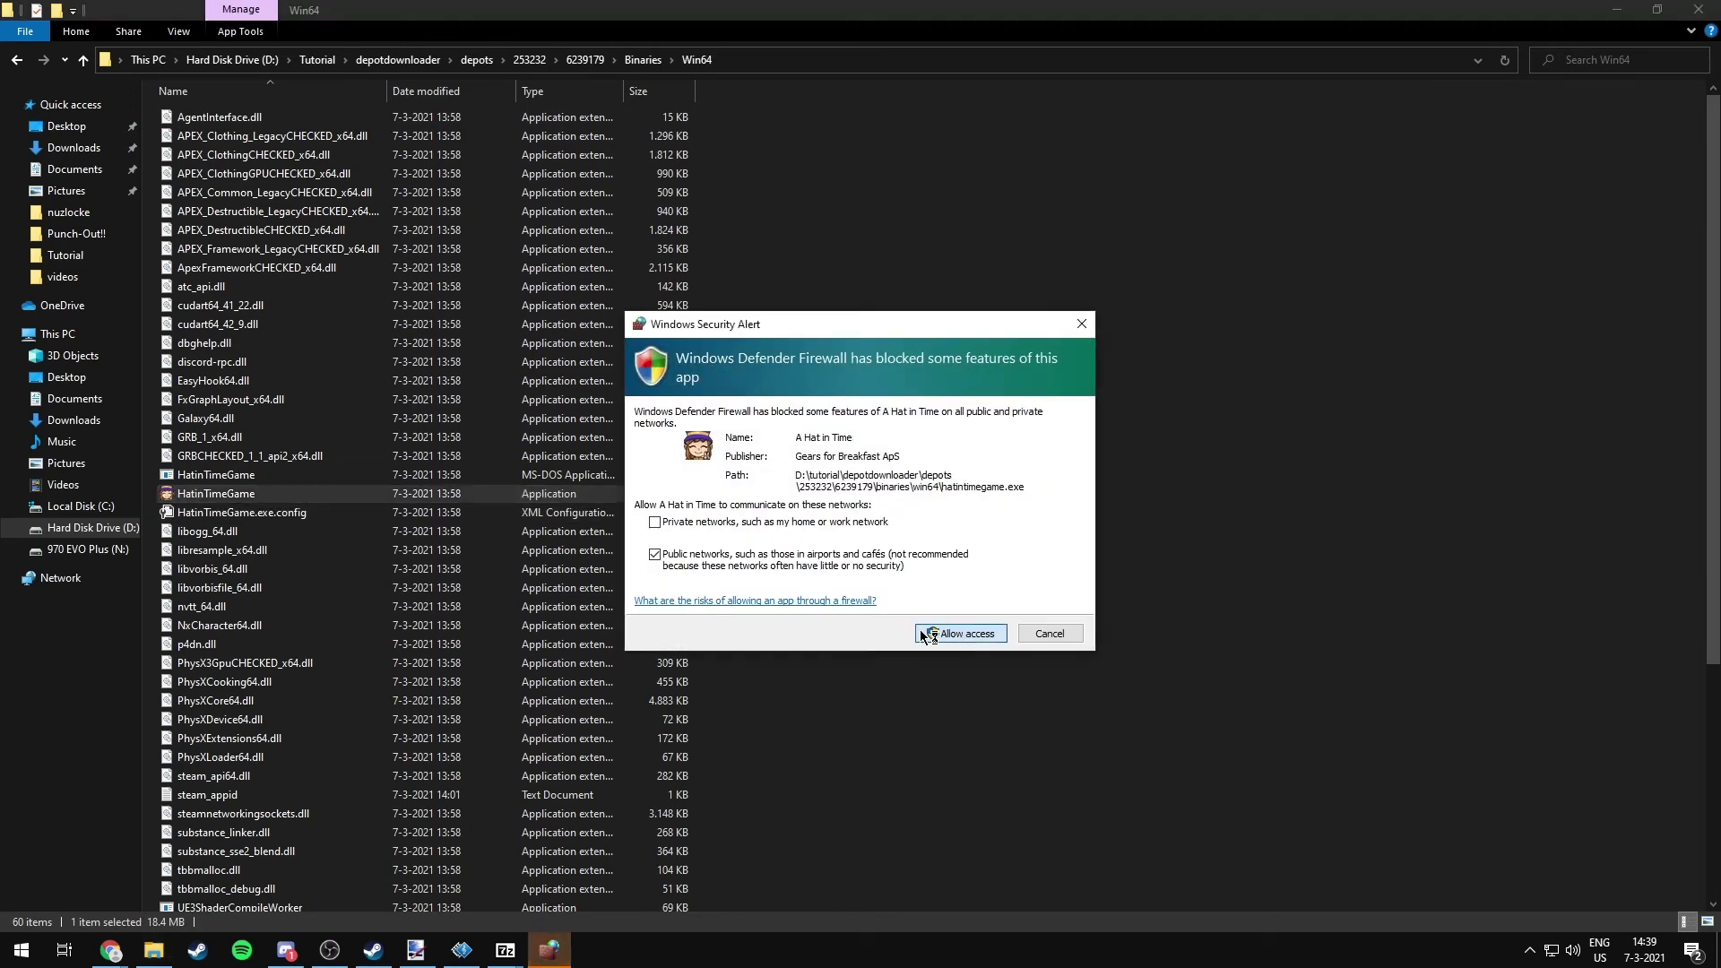
{"action": "left_click", "coordinate": [962, 634]}
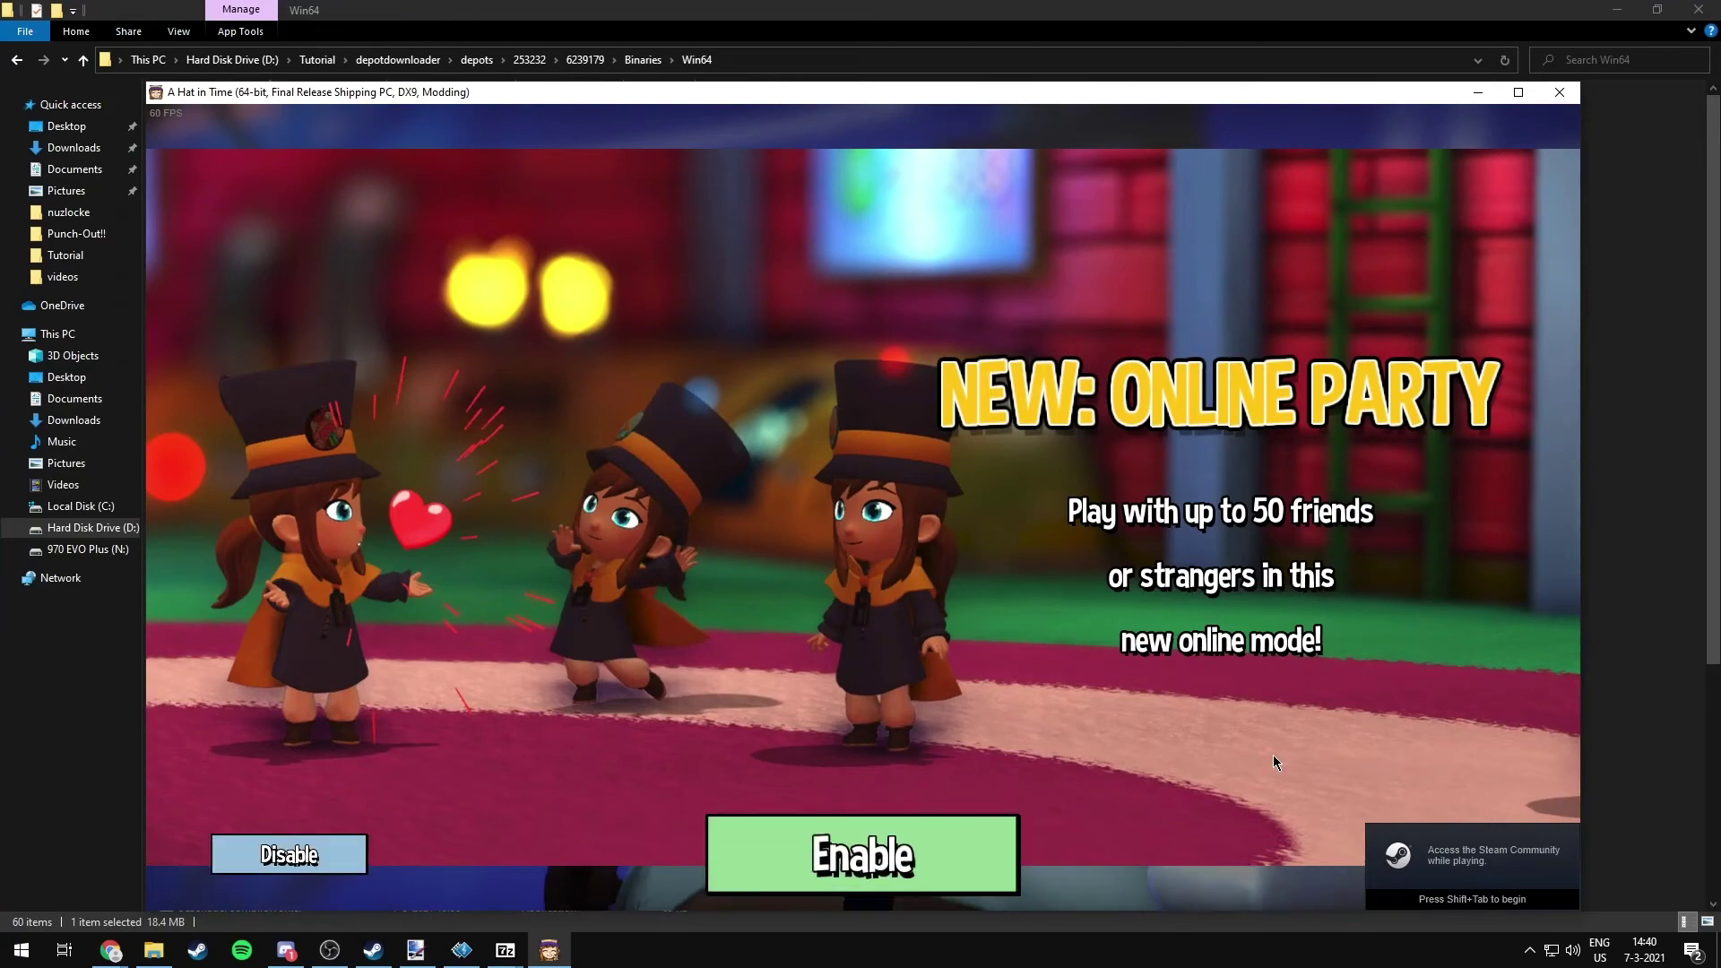
Step: Dismiss the Online Party prompt and confirm Yes to creating a new save file
{"action": "left_click", "coordinate": [275, 855]}
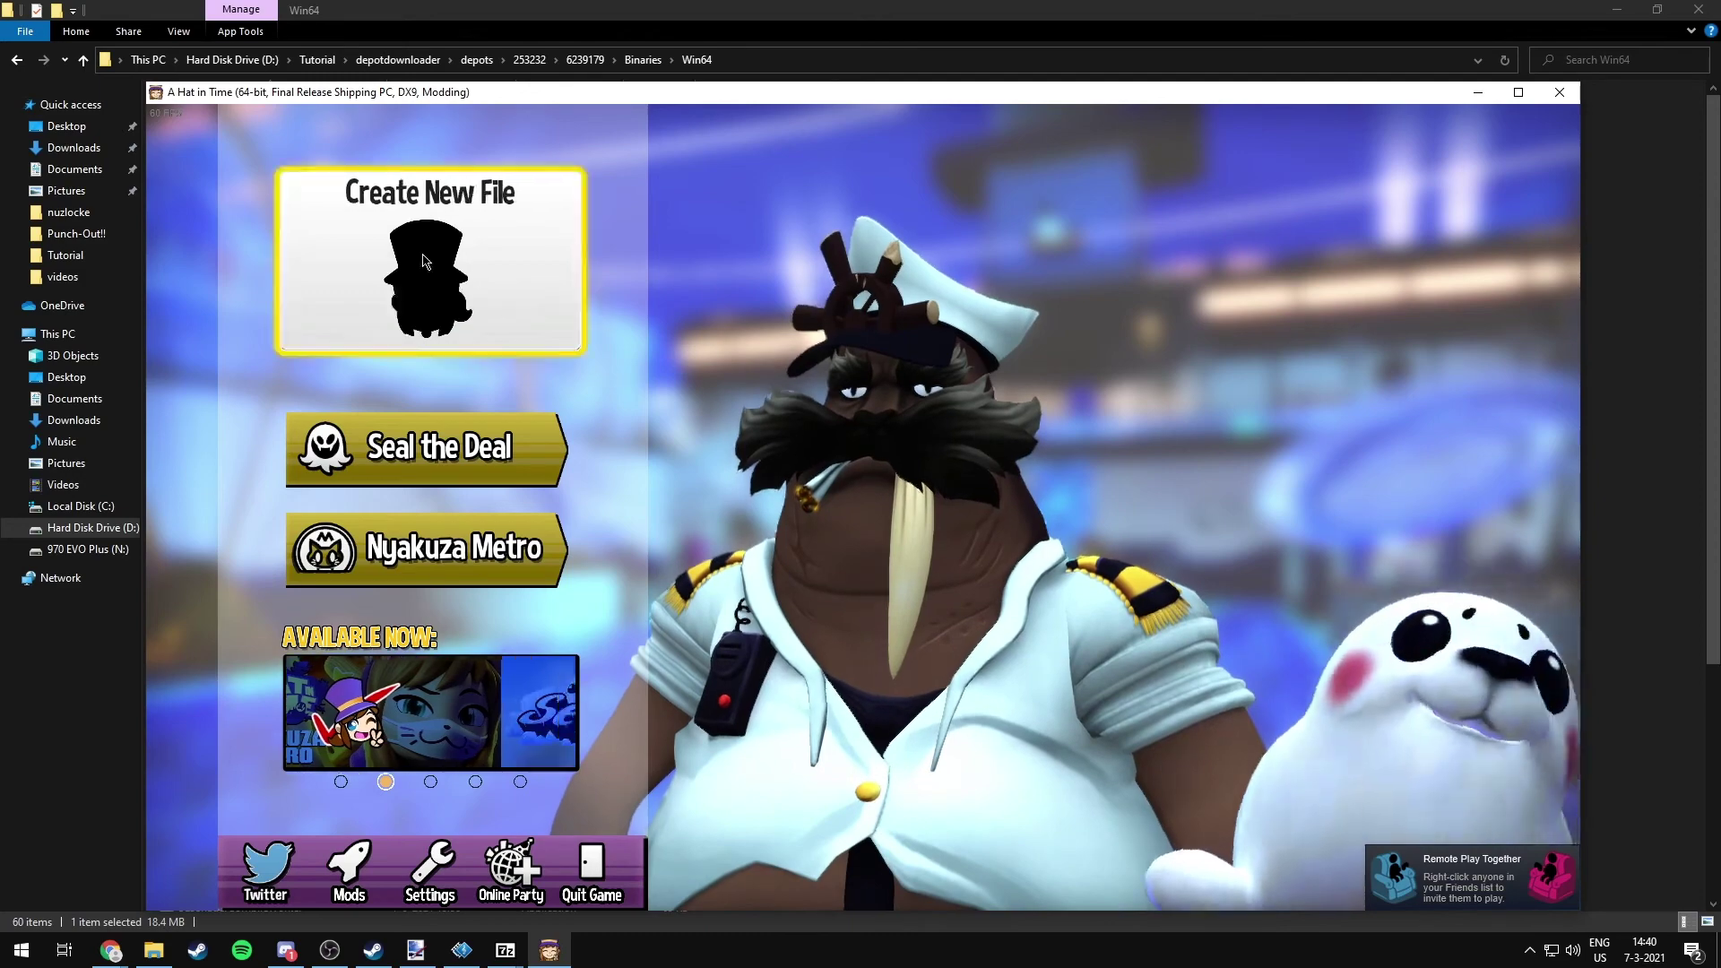
{"action": "key", "text": "Return"}
{"action": "key", "text": "Up"}
{"action": "key", "text": "Return"}
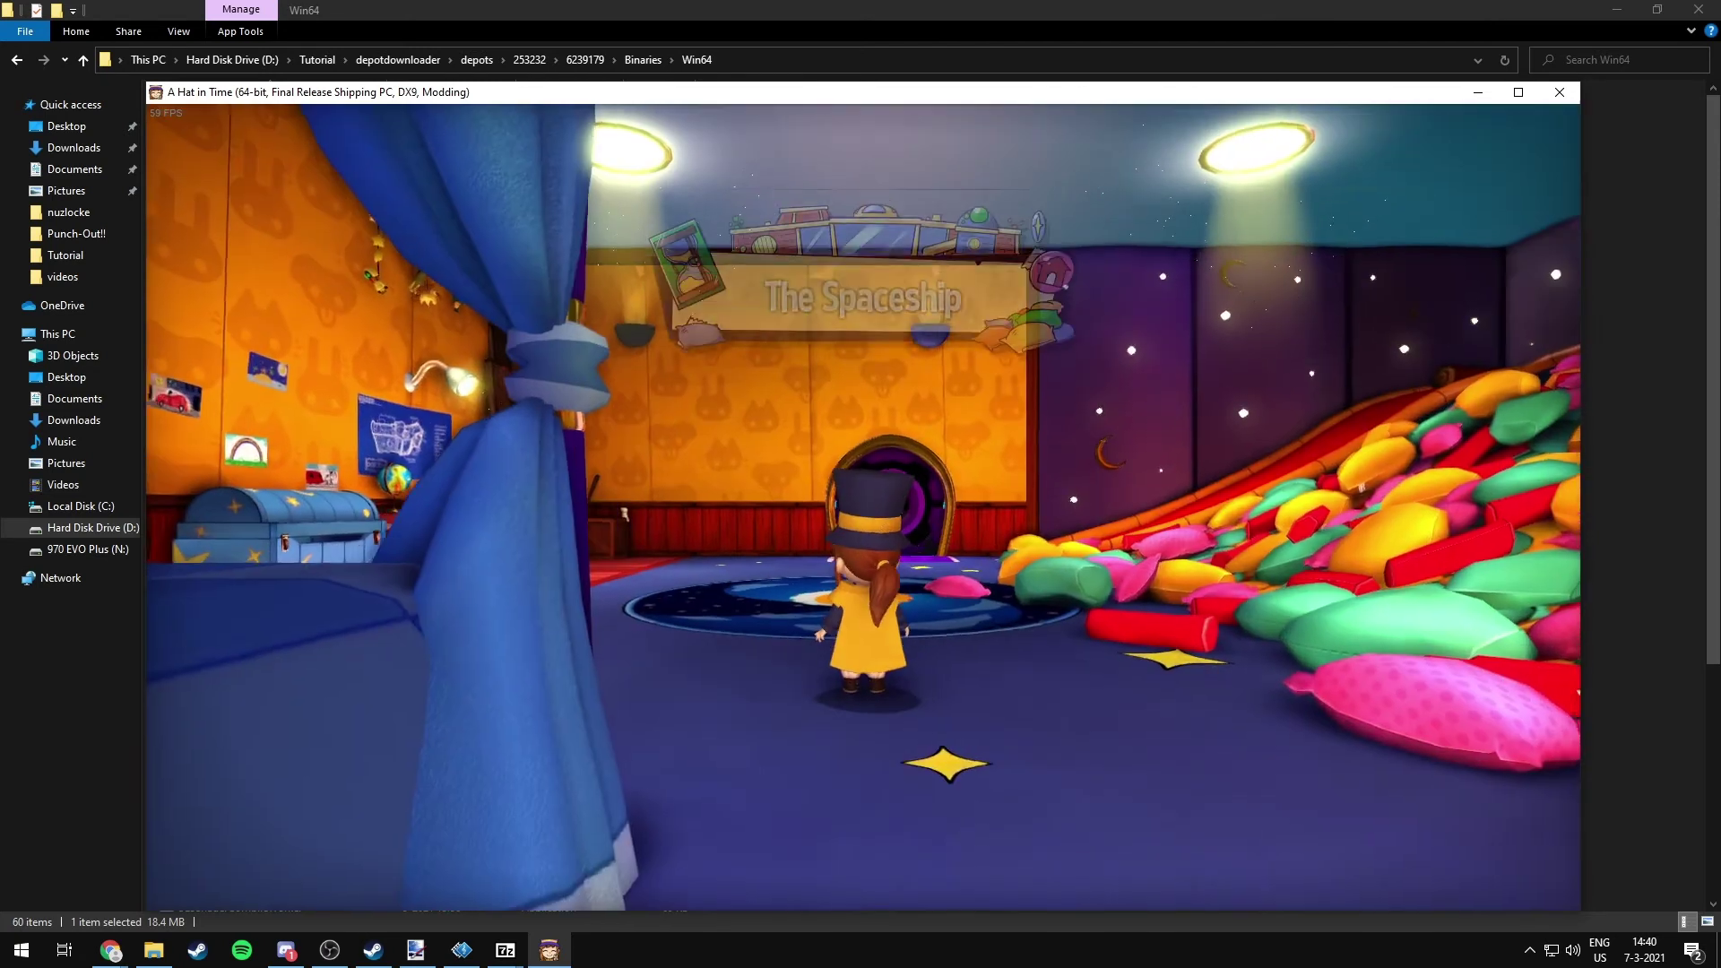
Step: Do the Boop emote a few times aboard the spaceship
{"action": "key", "text": "t"}
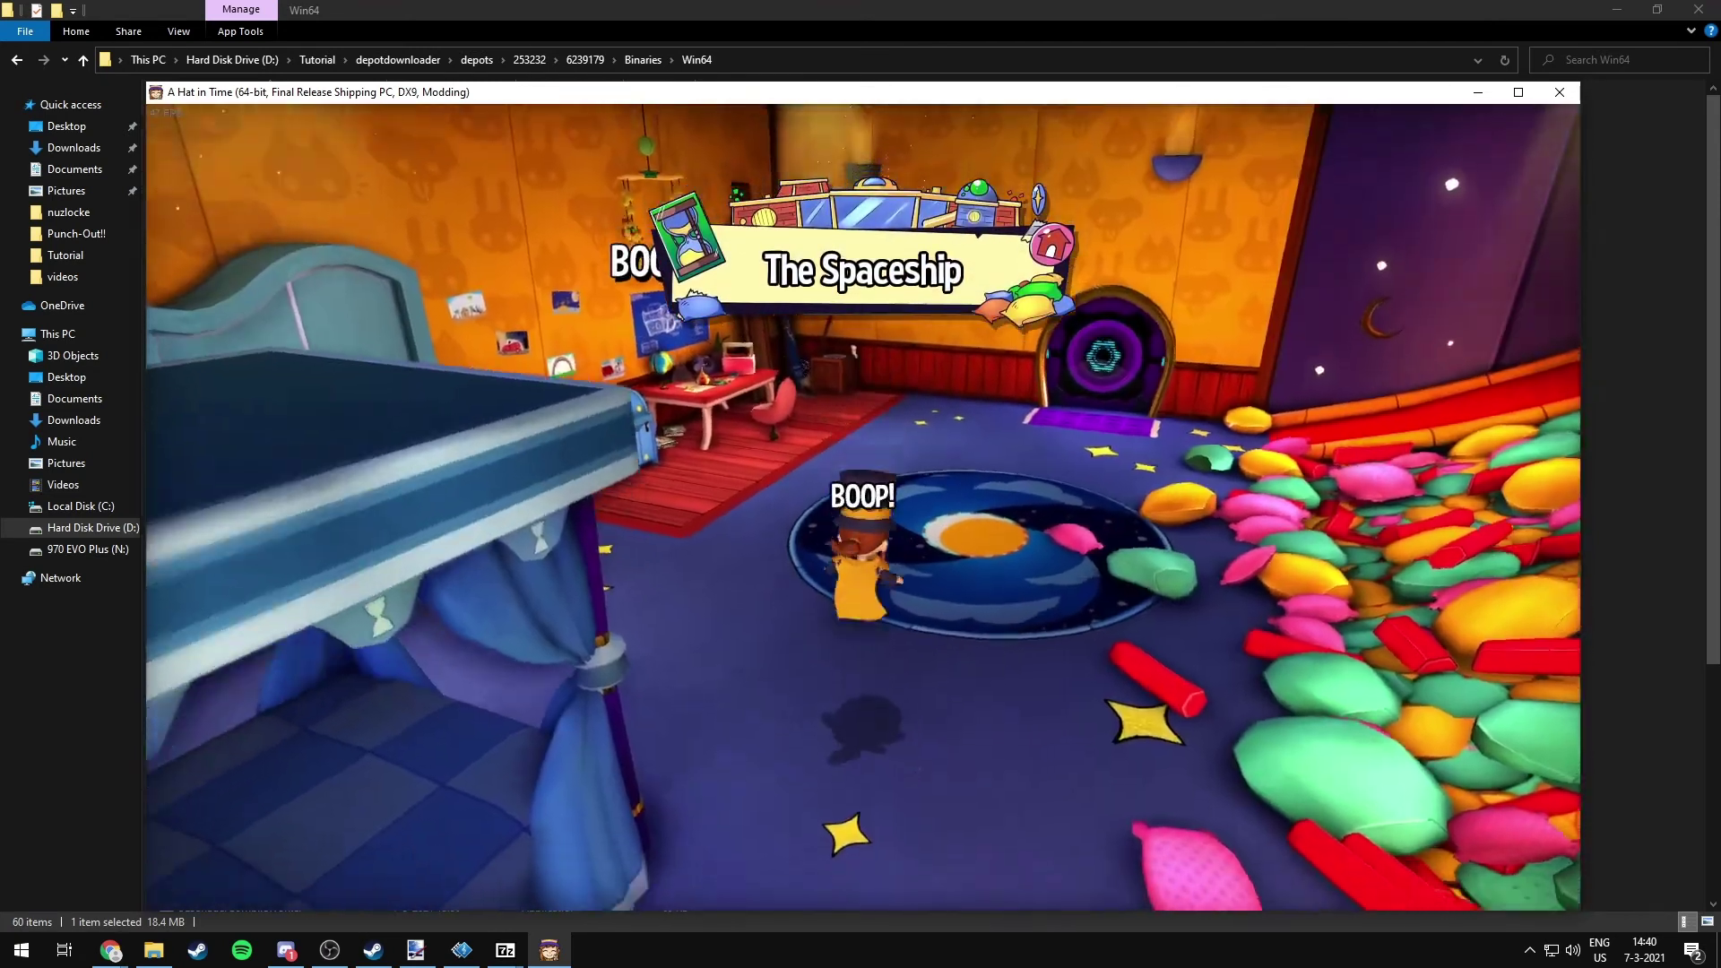
{"action": "key", "text": "t"}
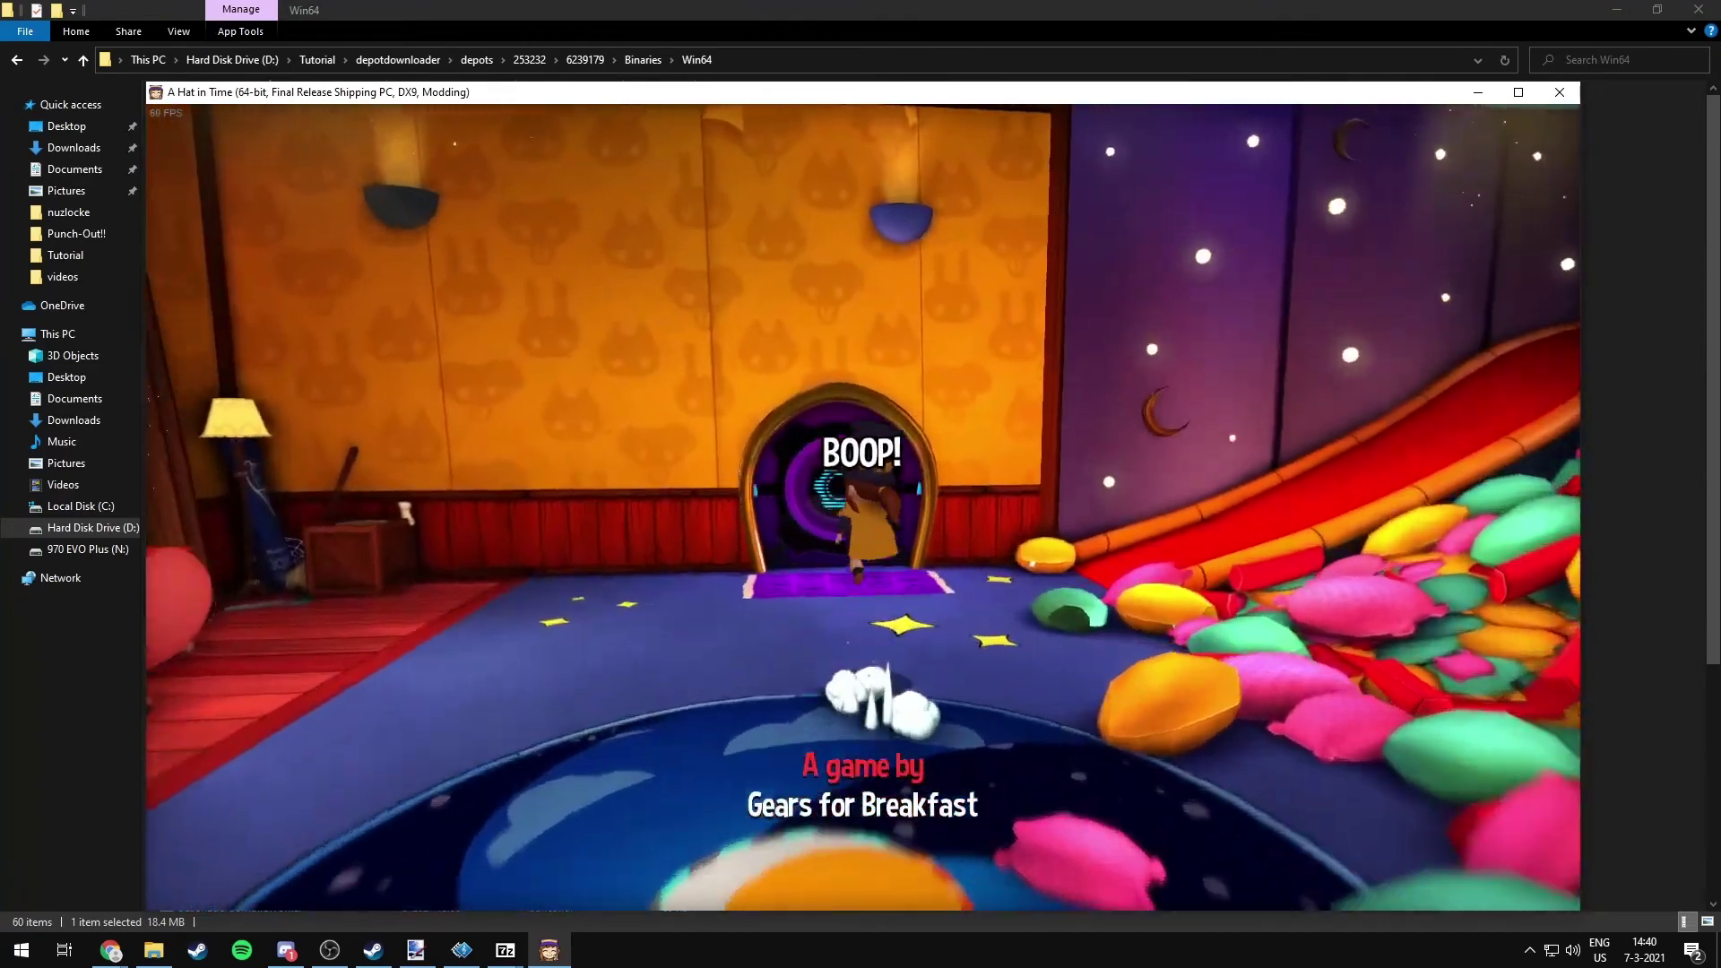
{"action": "key", "text": "t"}
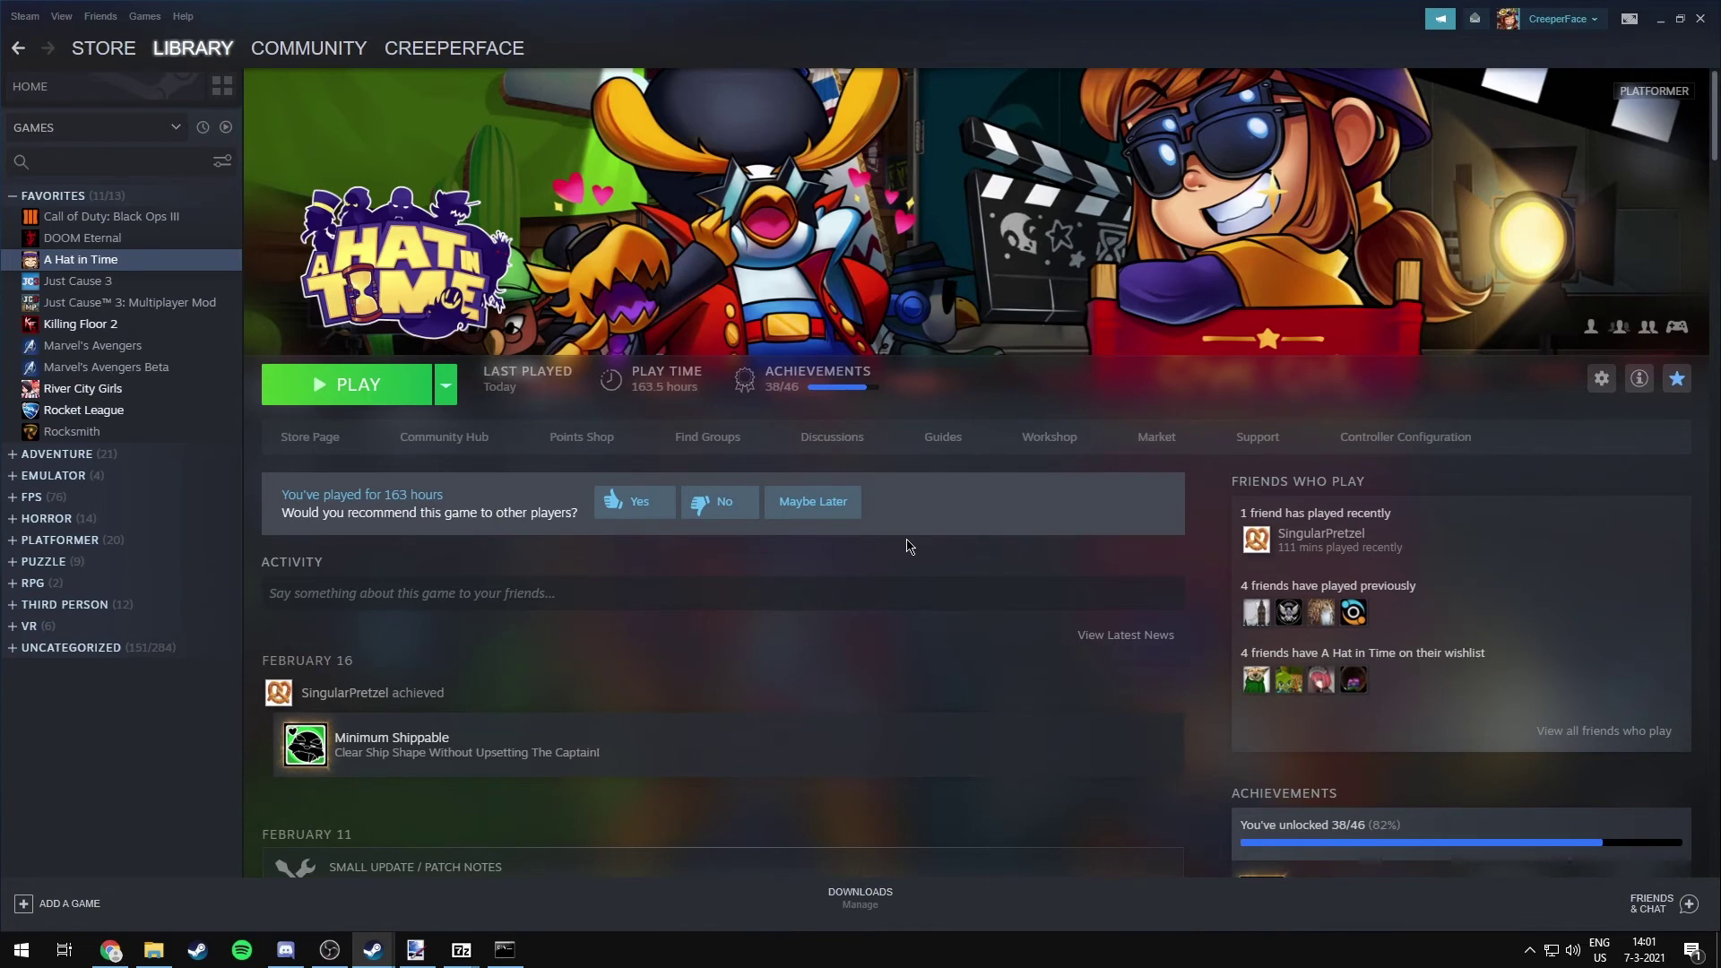
Step: Open A Hat in Time's Workshop page and focus its search box
{"action": "left_click", "coordinate": [1043, 441]}
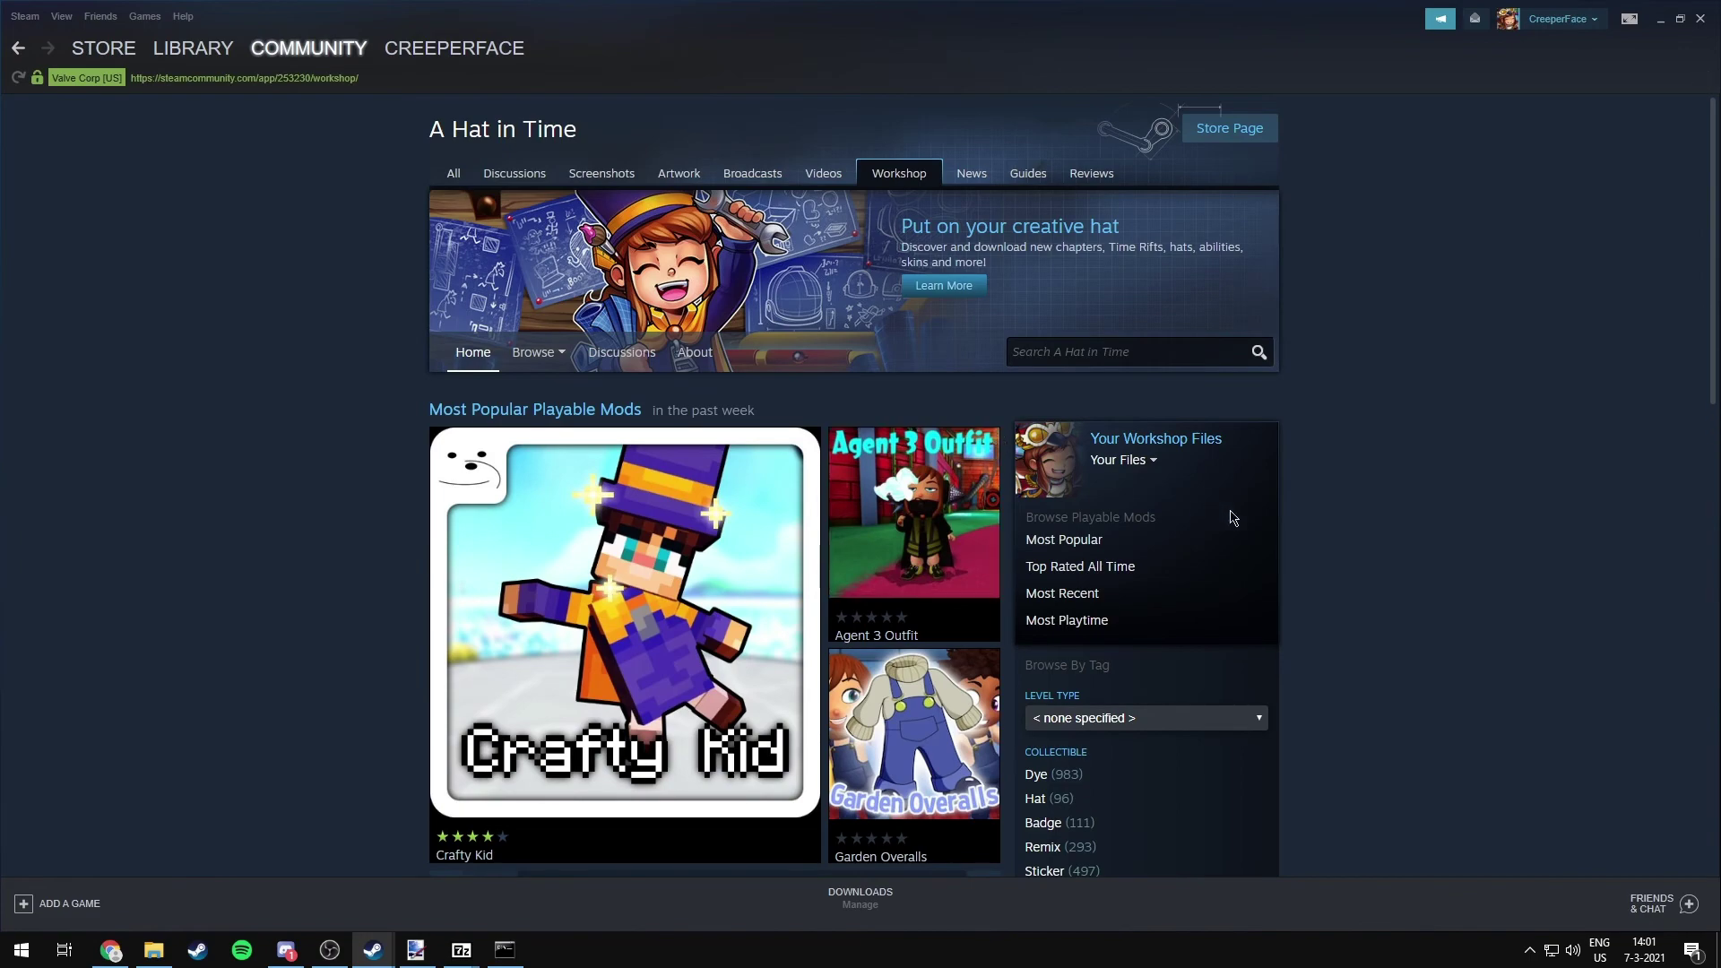
{"action": "scroll", "coordinate": [1339, 537], "scroll_direction": "down", "scroll_amount": 3}
{"action": "scroll", "coordinate": [1340, 537], "scroll_direction": "down", "scroll_amount": 1}
{"action": "scroll", "coordinate": [1333, 545], "scroll_direction": "down", "scroll_amount": 3}
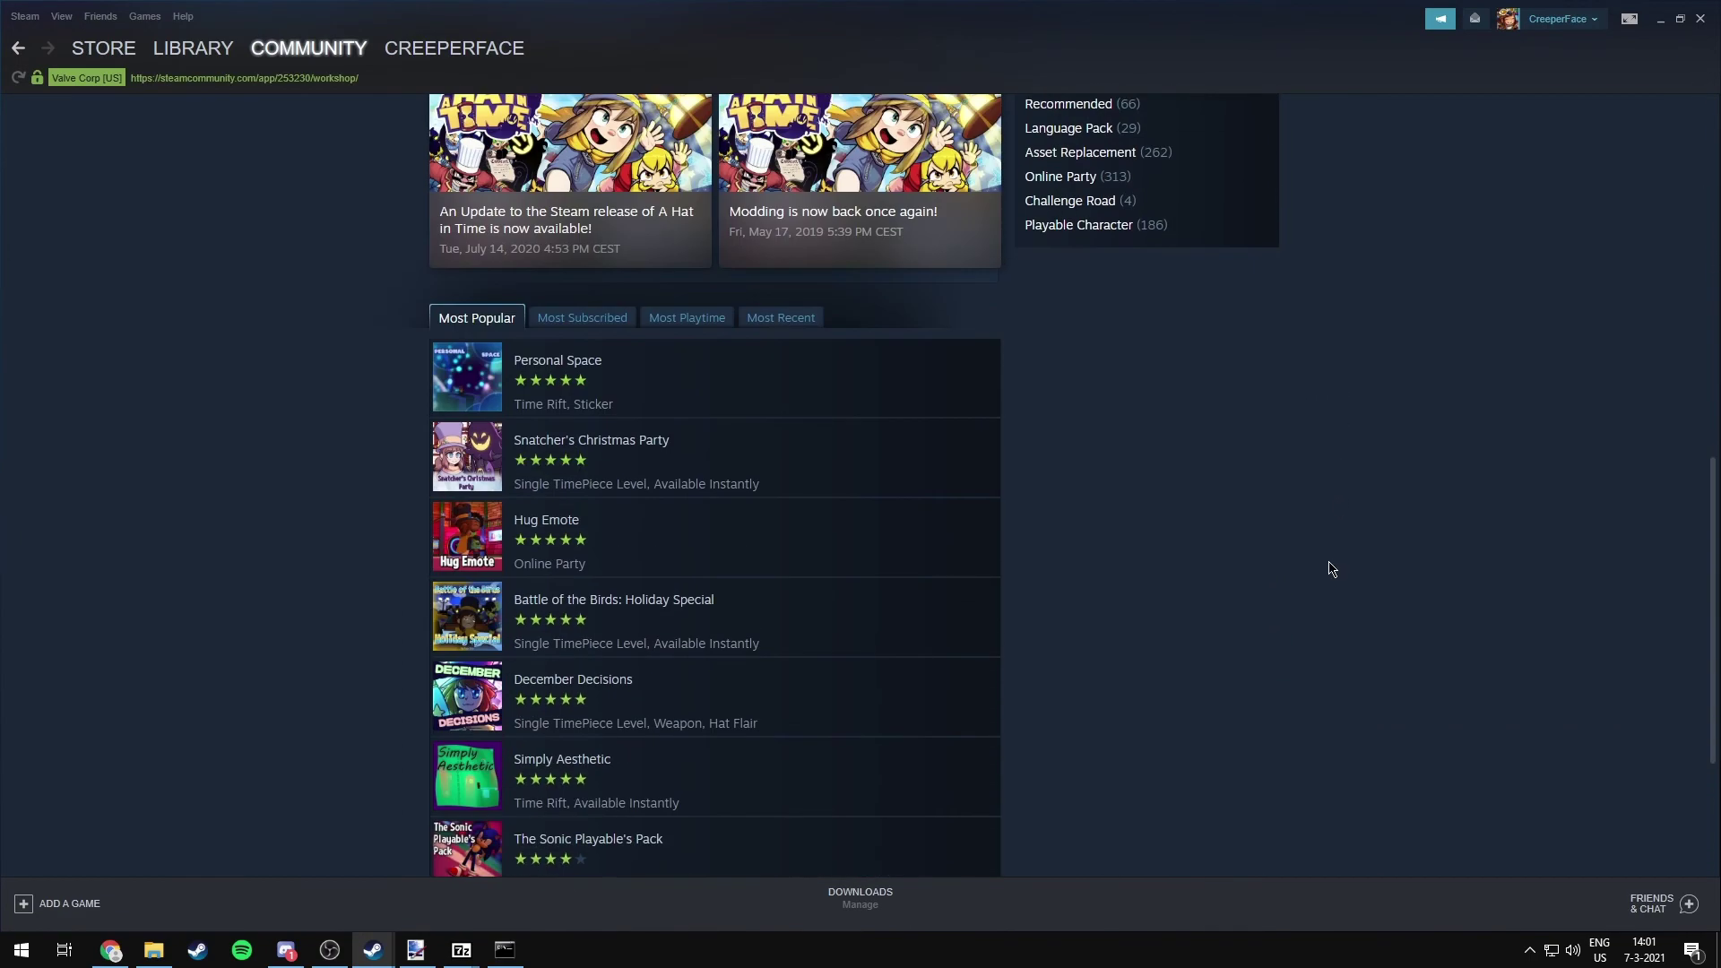
{"action": "scroll", "coordinate": [1328, 569], "scroll_direction": "down", "scroll_amount": 1}
{"action": "scroll", "coordinate": [1302, 600], "scroll_direction": "down", "scroll_amount": 2}
{"action": "scroll", "coordinate": [1286, 610], "scroll_direction": "up", "scroll_amount": 5}
{"action": "scroll", "coordinate": [1286, 609], "scroll_direction": "up", "scroll_amount": 3}
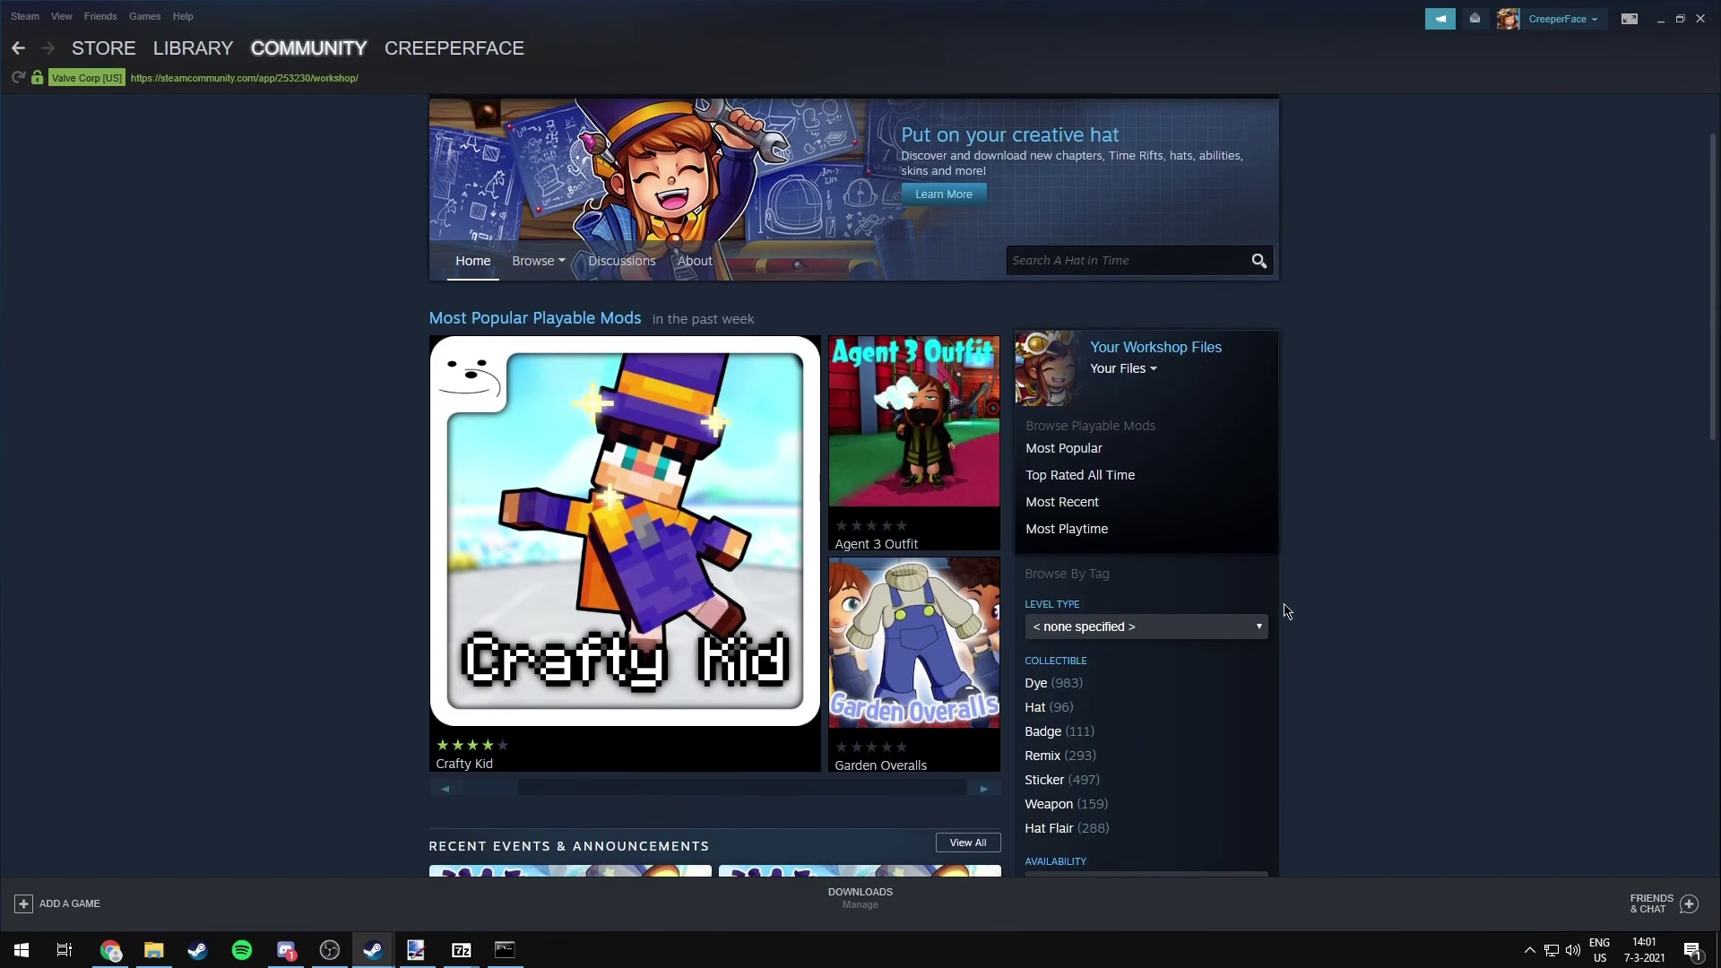
{"action": "scroll", "coordinate": [1284, 611], "scroll_direction": "up", "scroll_amount": 2}
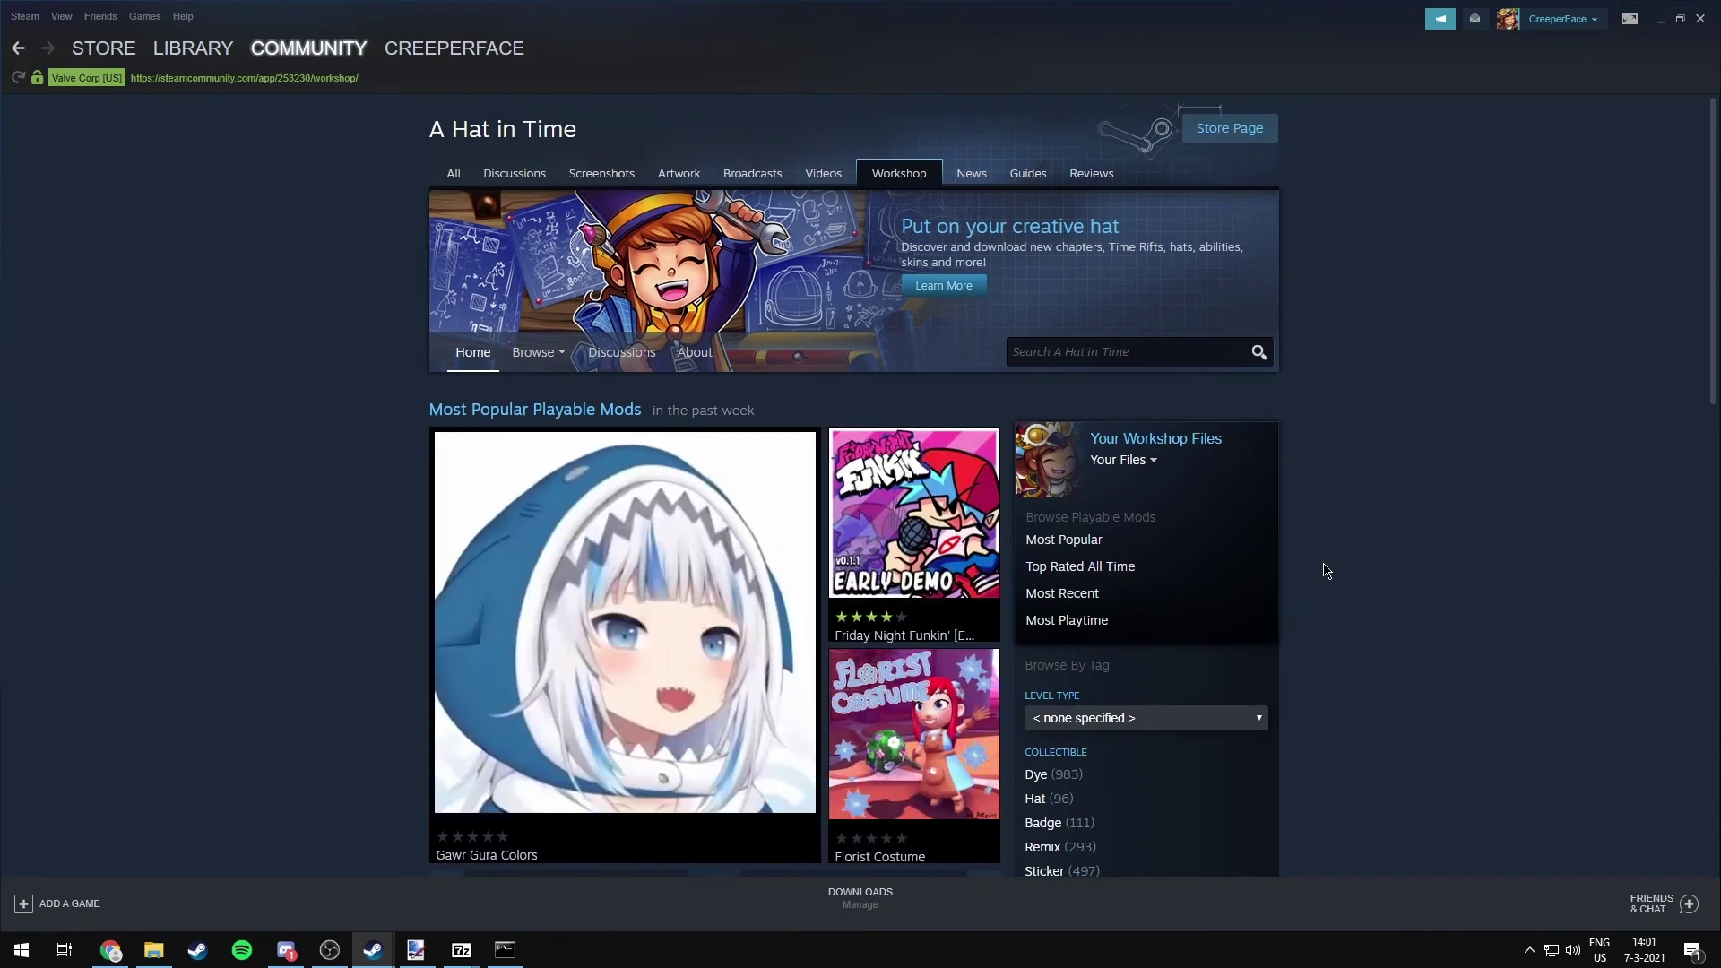
{"action": "left_click", "coordinate": [1053, 355]}
{"action": "type", "text": "default"}
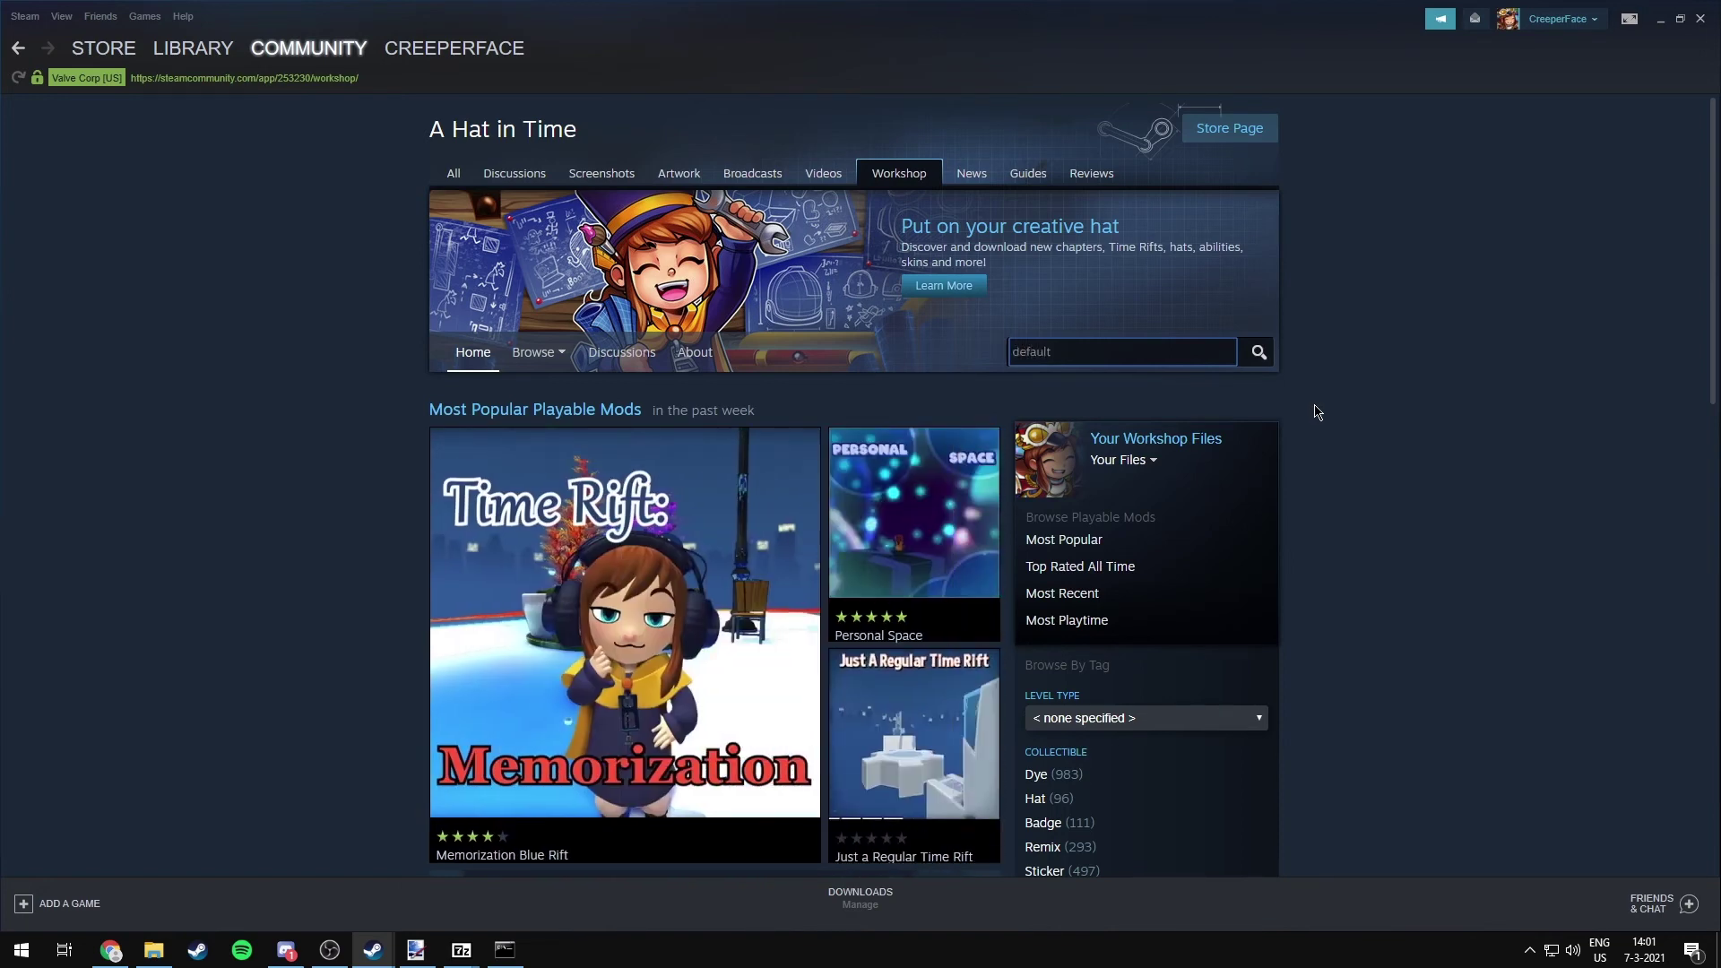
Step: Search the Workshop for 'default', check the Default Dye Mod and Default Hat Flair Mod pages, then clear the filter
{"action": "left_click", "coordinate": [1259, 352]}
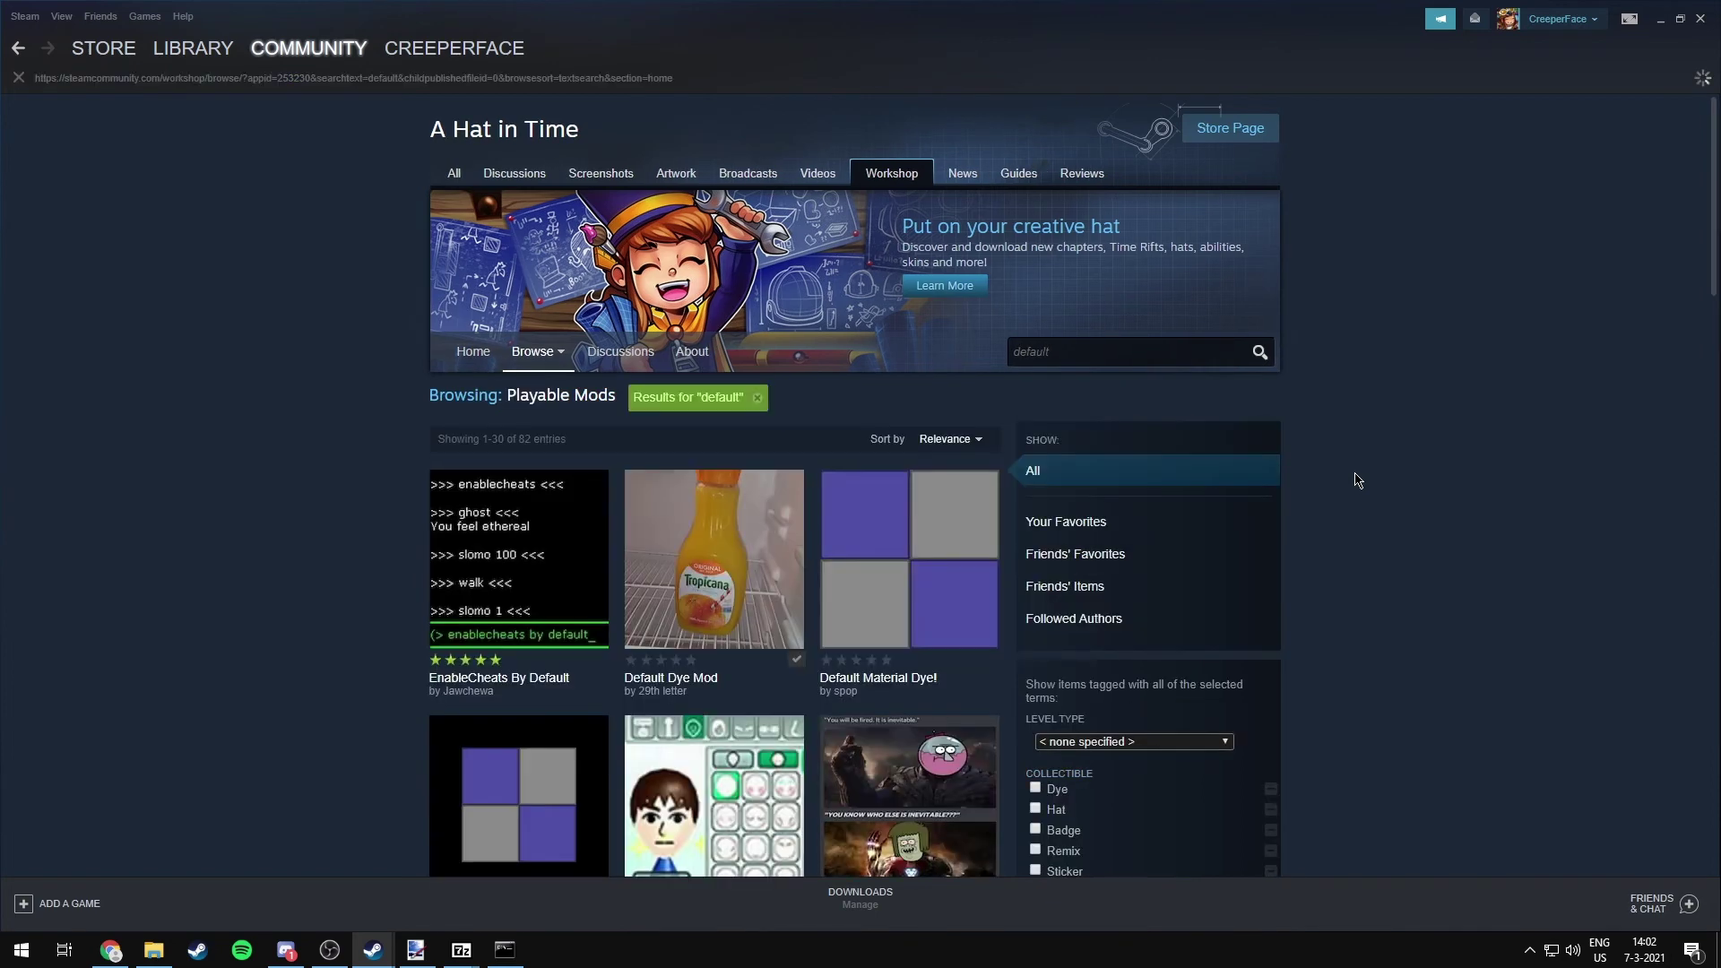
{"action": "left_click", "coordinate": [688, 683]}
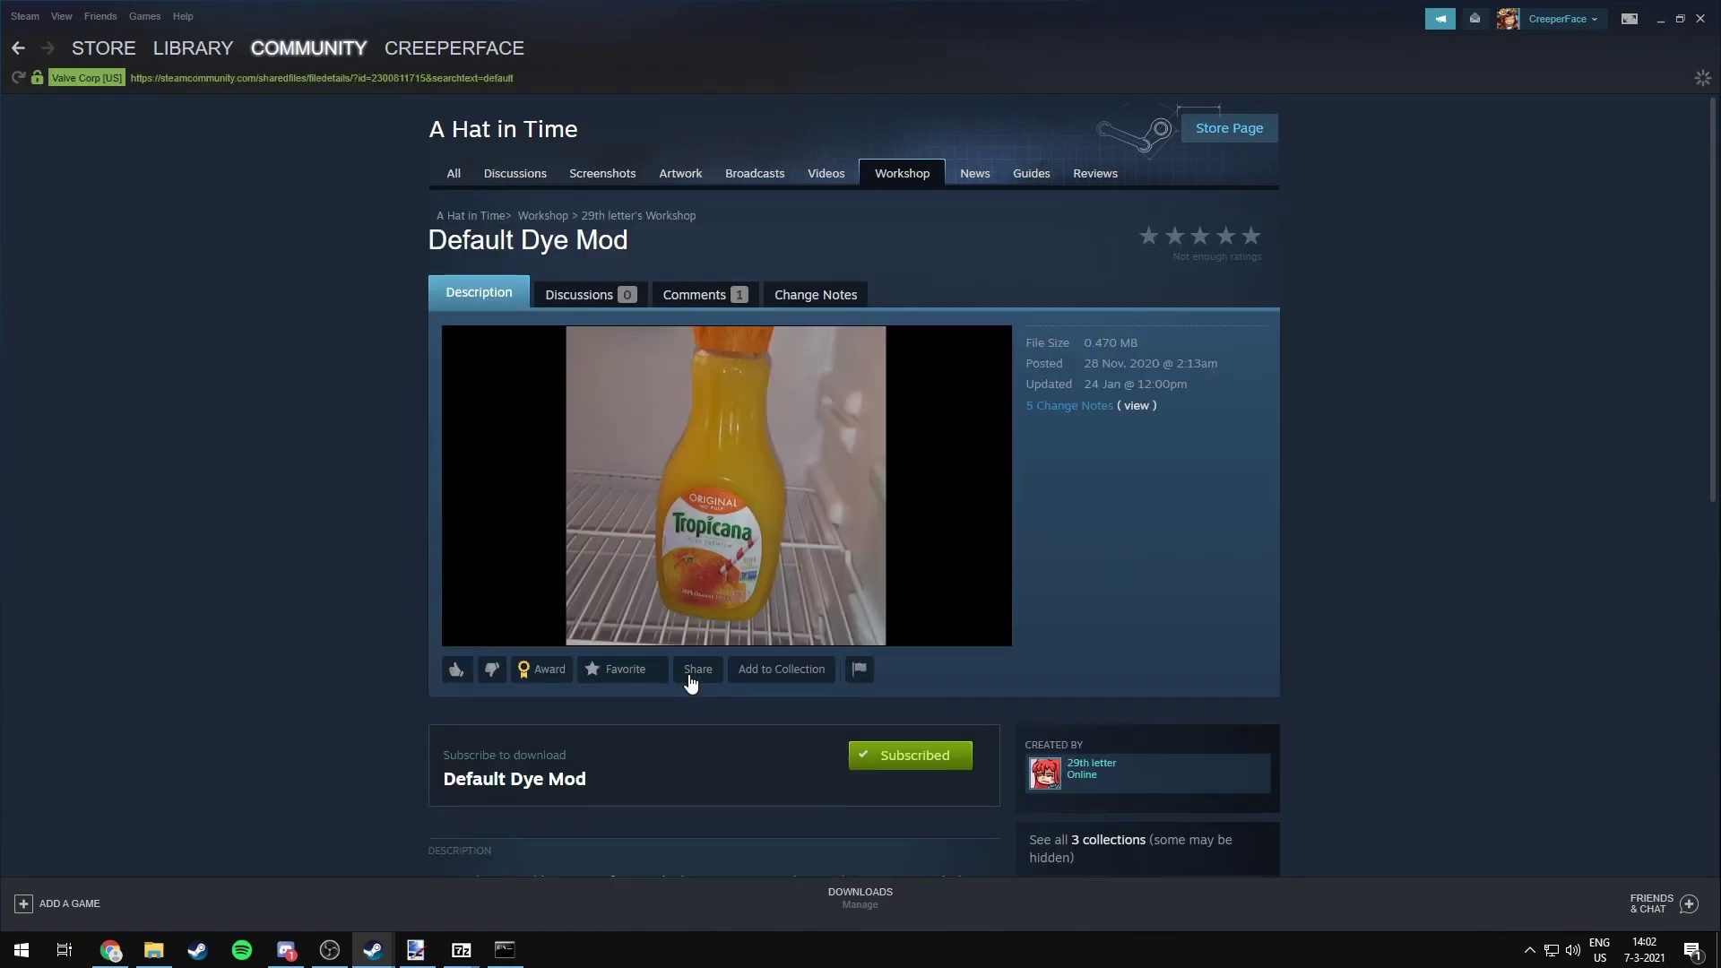
{"action": "scroll", "coordinate": [726, 672], "scroll_direction": "down", "scroll_amount": 2}
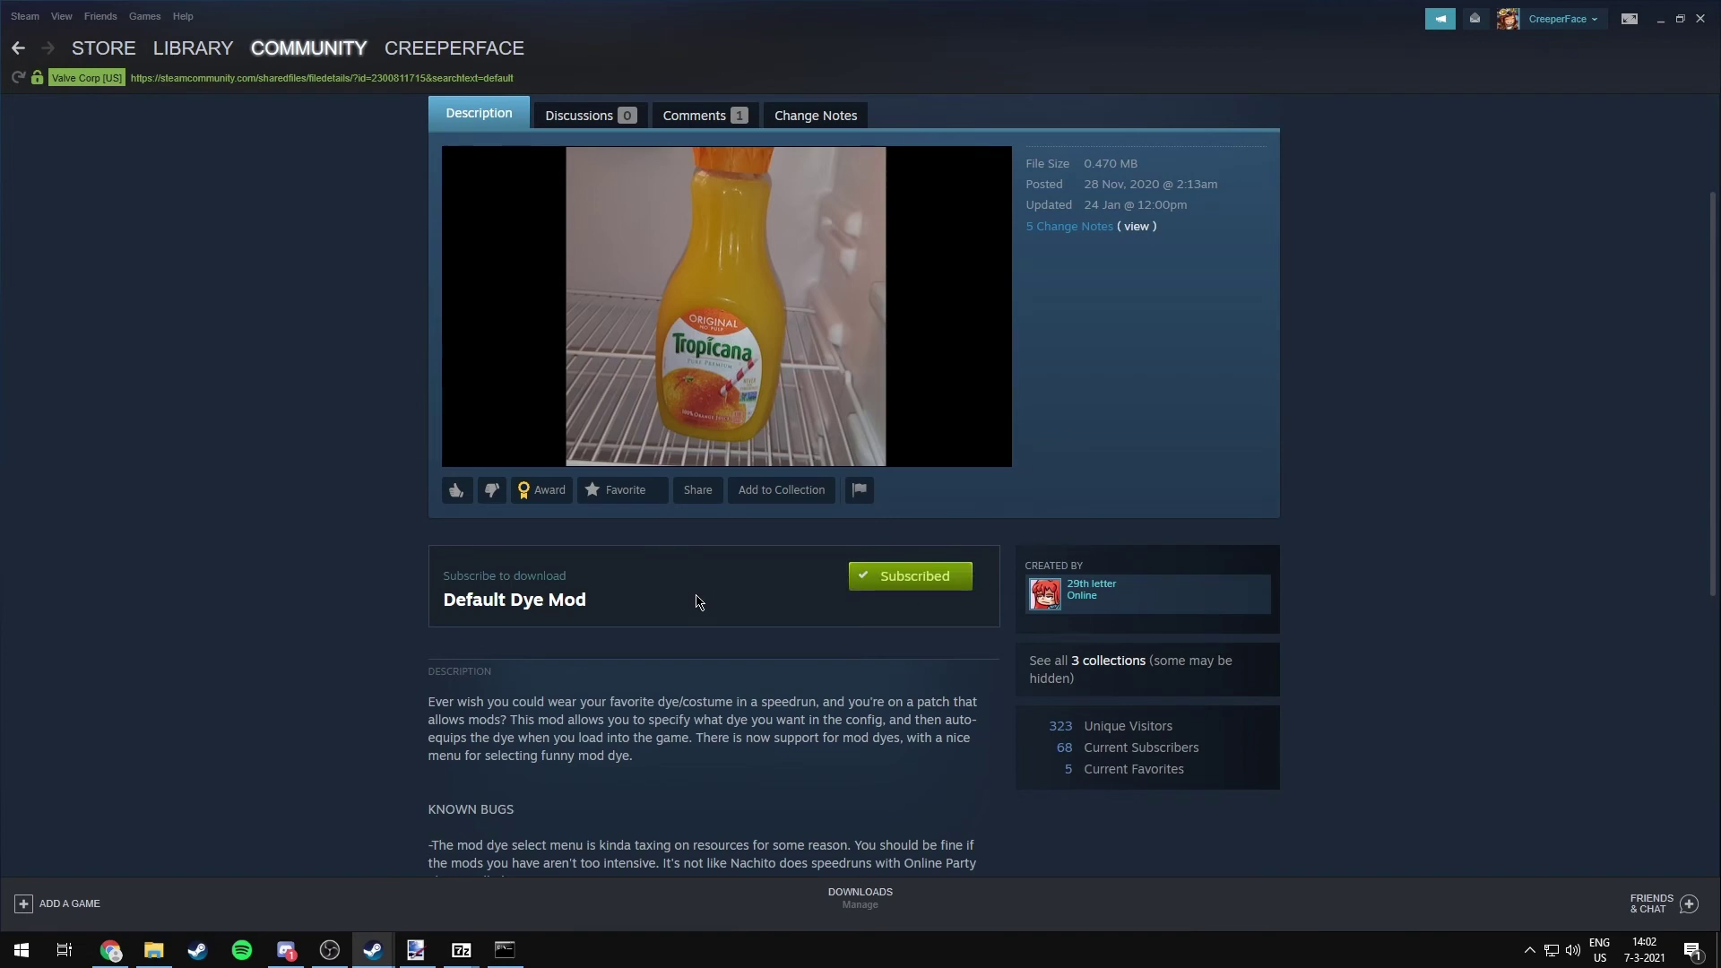
{"action": "key", "text": "alt+Left"}
{"action": "scroll", "coordinate": [696, 595], "scroll_direction": "down", "scroll_amount": 2}
{"action": "scroll", "coordinate": [695, 594], "scroll_direction": "down", "scroll_amount": 1}
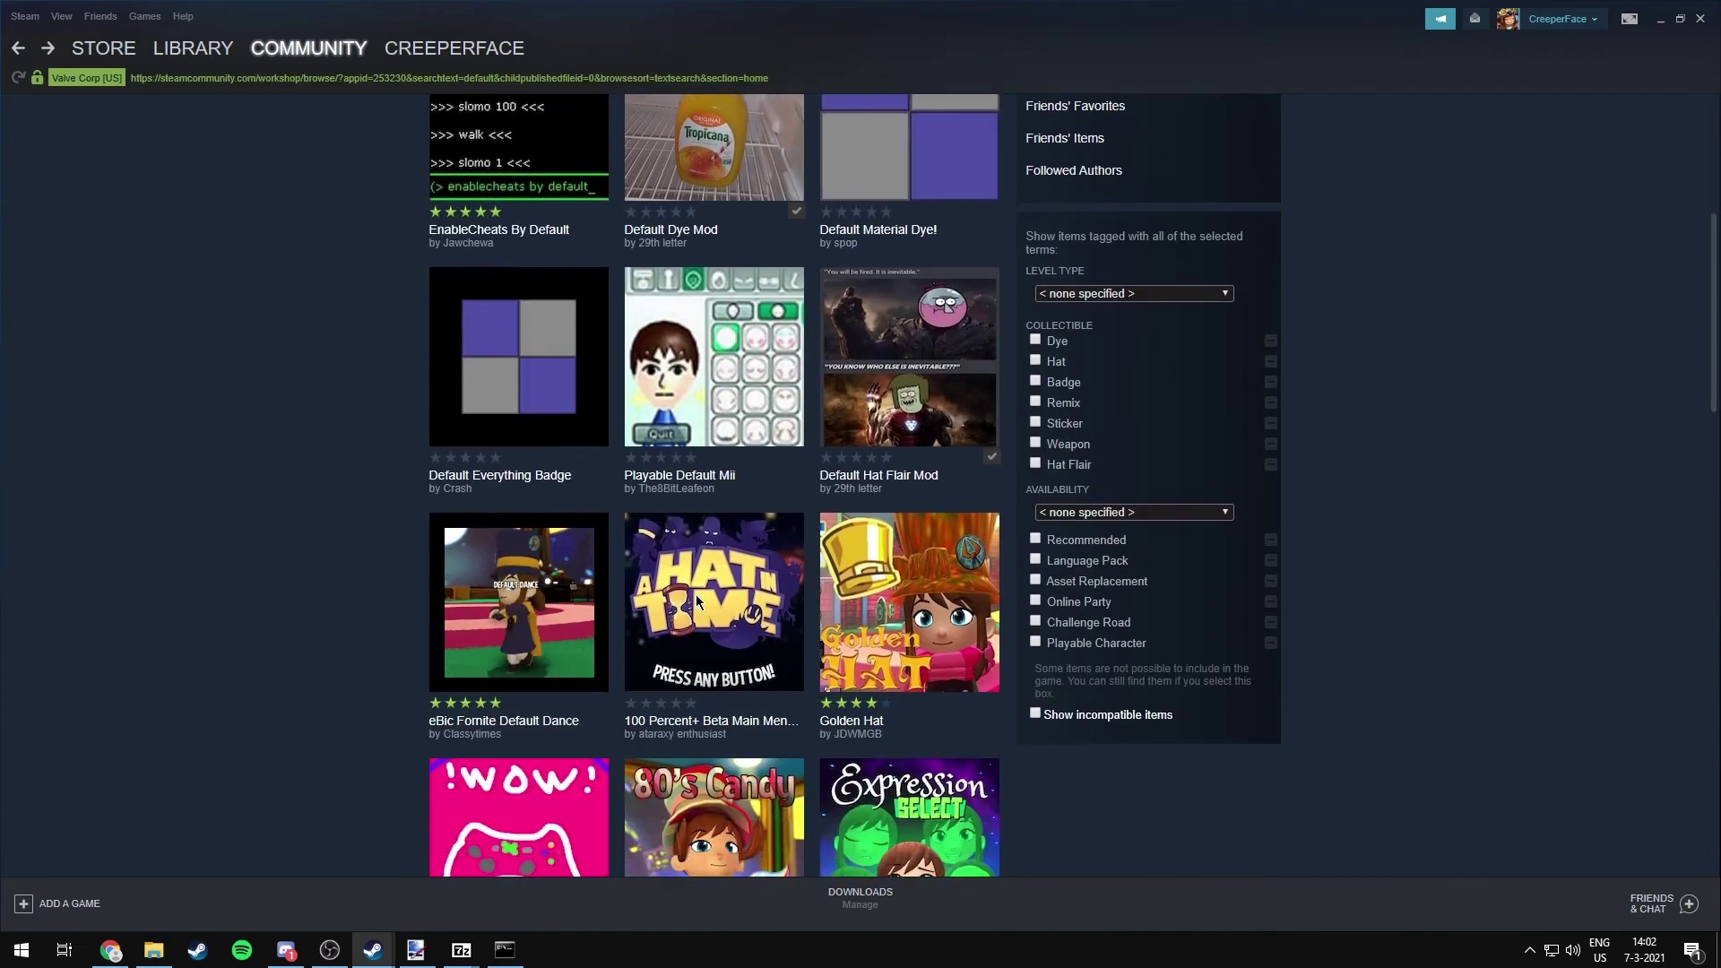
{"action": "mouse_move", "coordinate": [910, 356]}
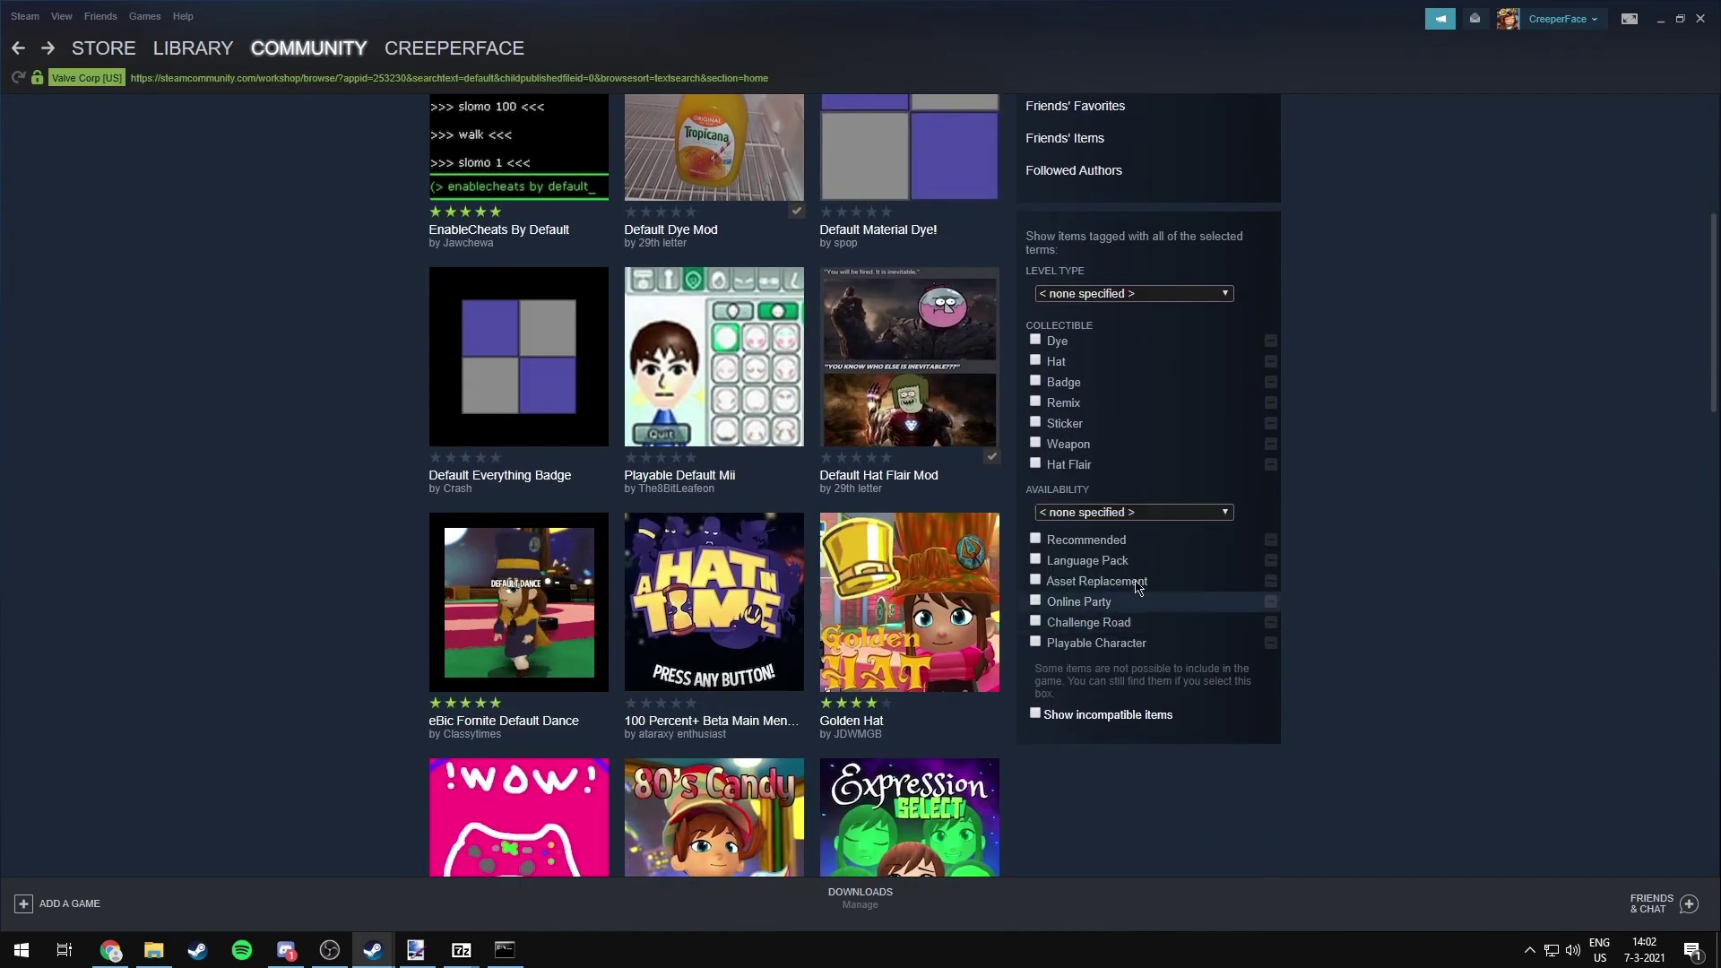
{"action": "left_click", "coordinate": [905, 483]}
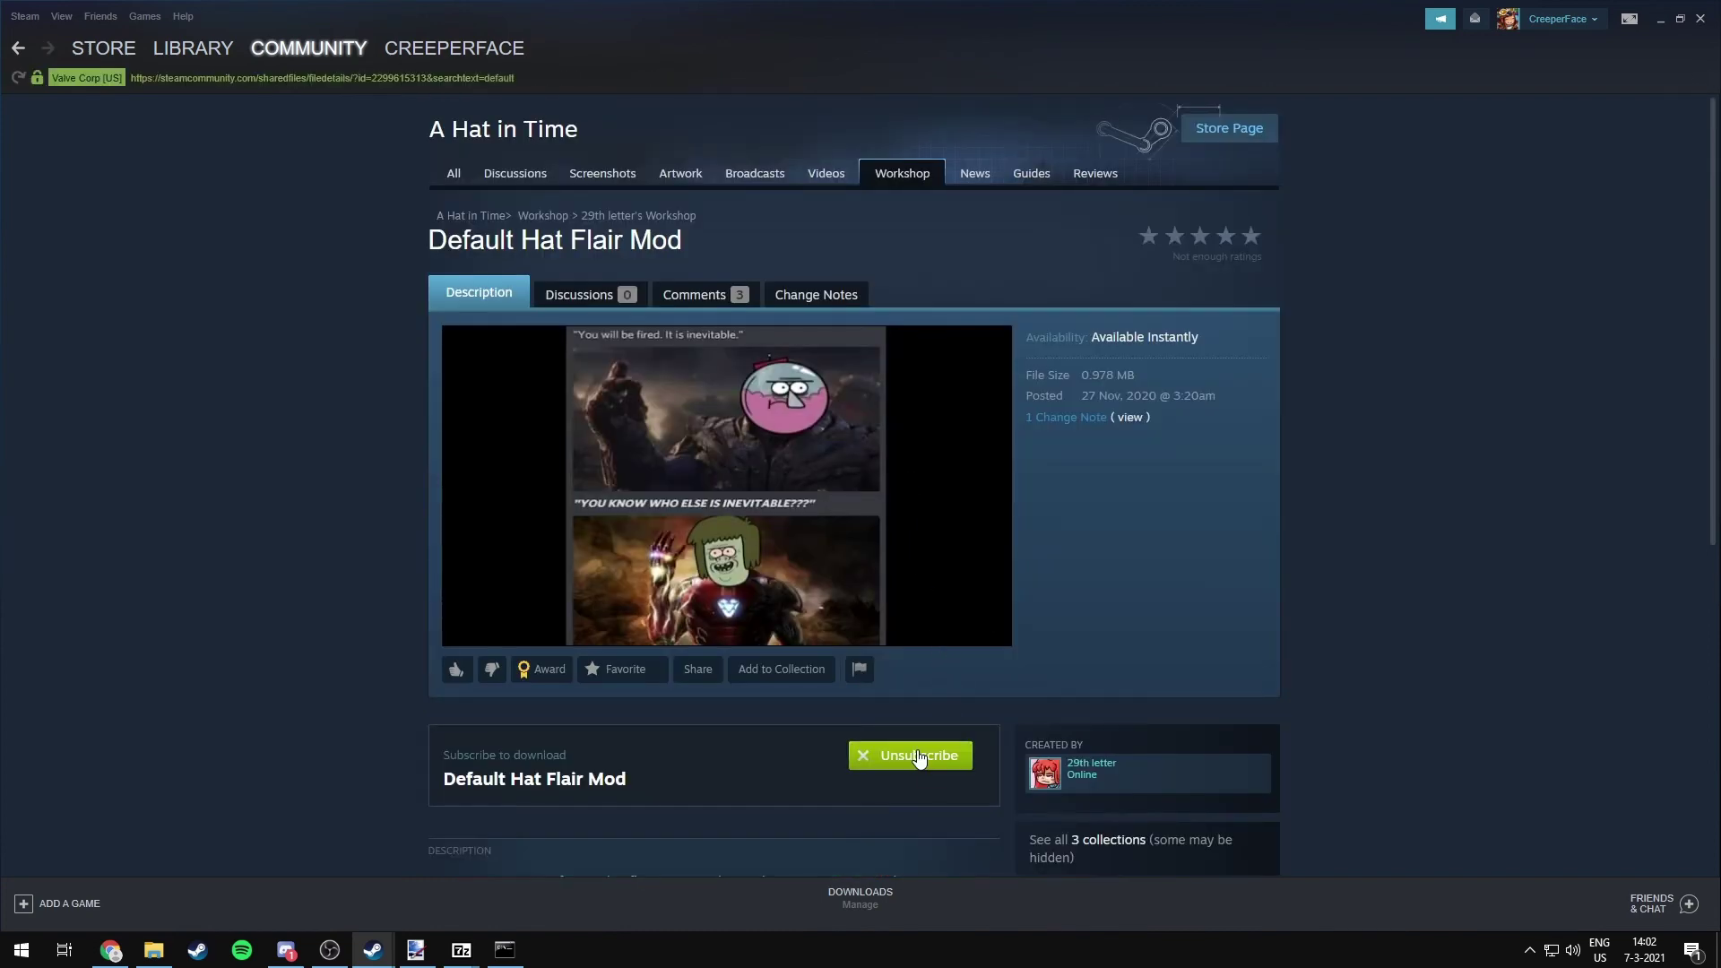
{"action": "key", "text": "alt+Left"}
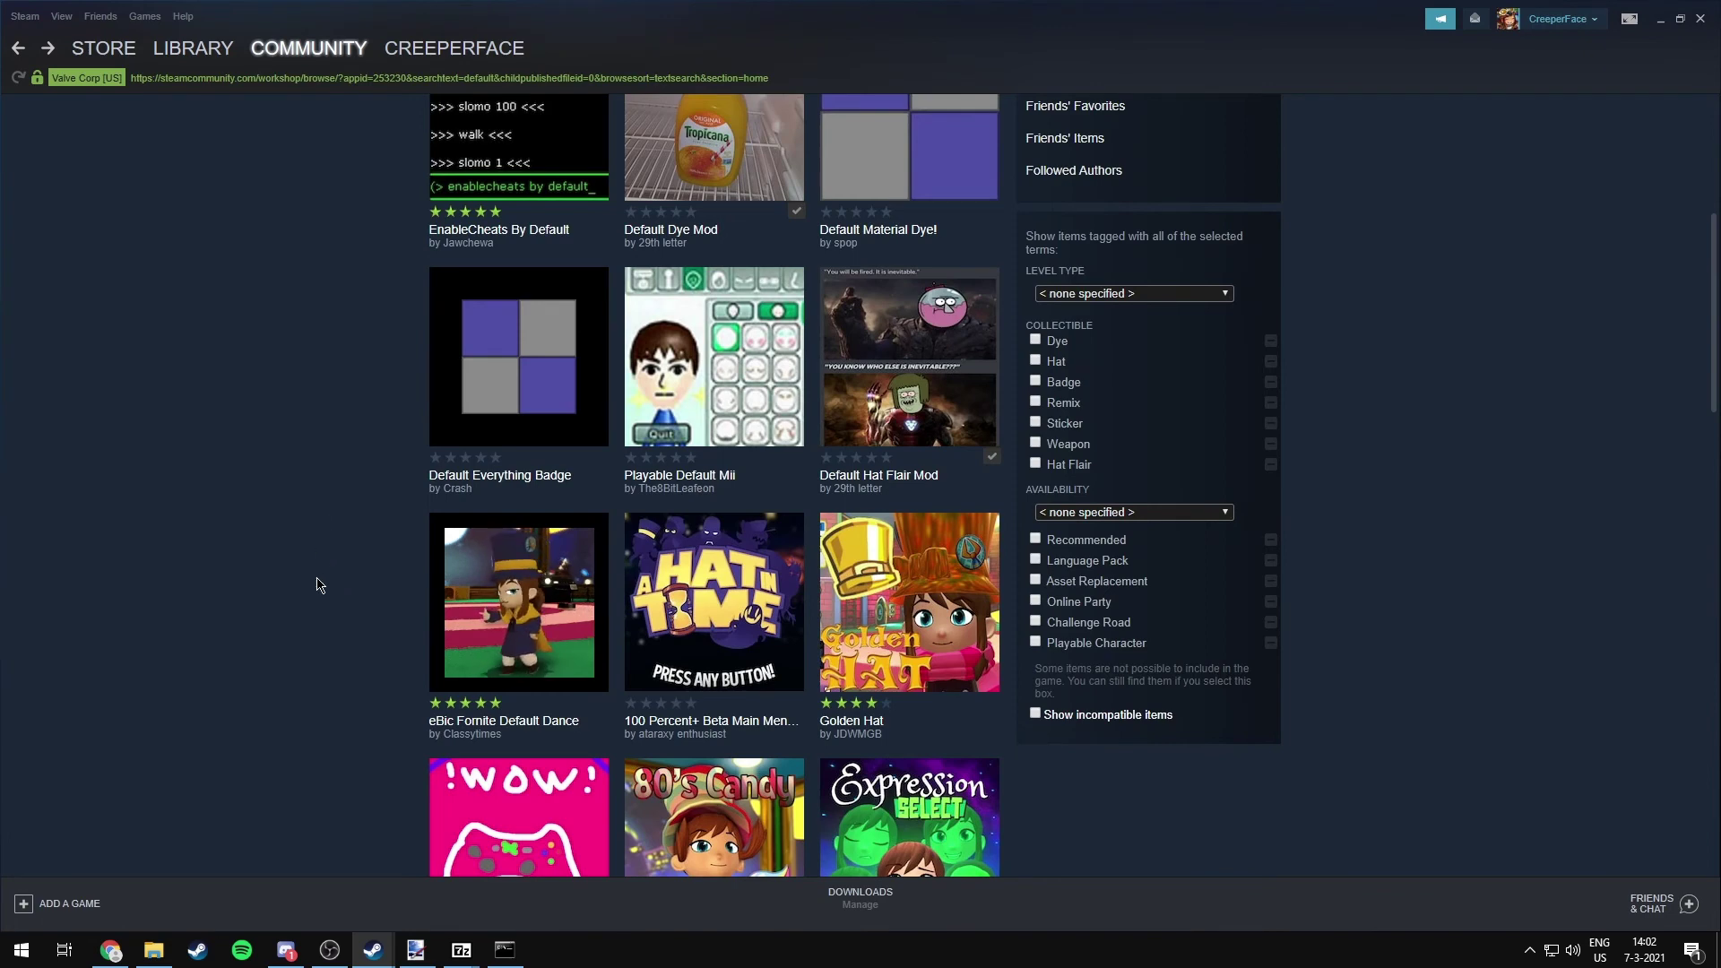
{"action": "scroll", "coordinate": [335, 586], "scroll_direction": "up", "scroll_amount": 3}
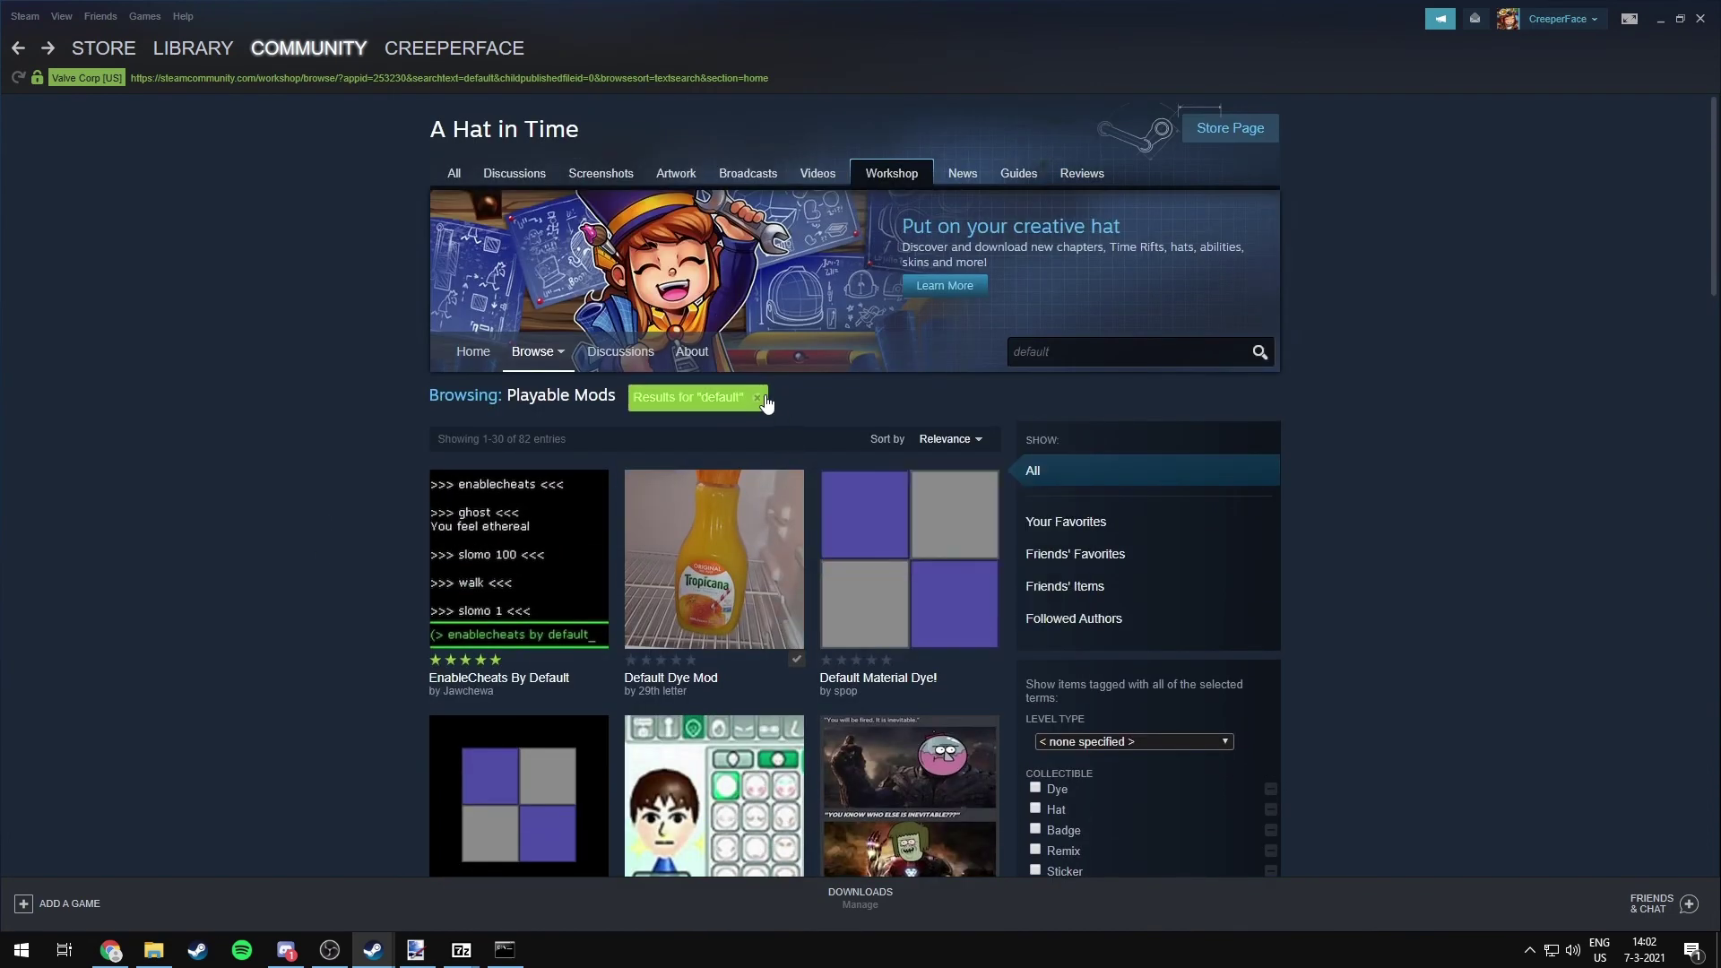
{"action": "left_click", "coordinate": [759, 406]}
{"action": "type", "text": "blue ic"}
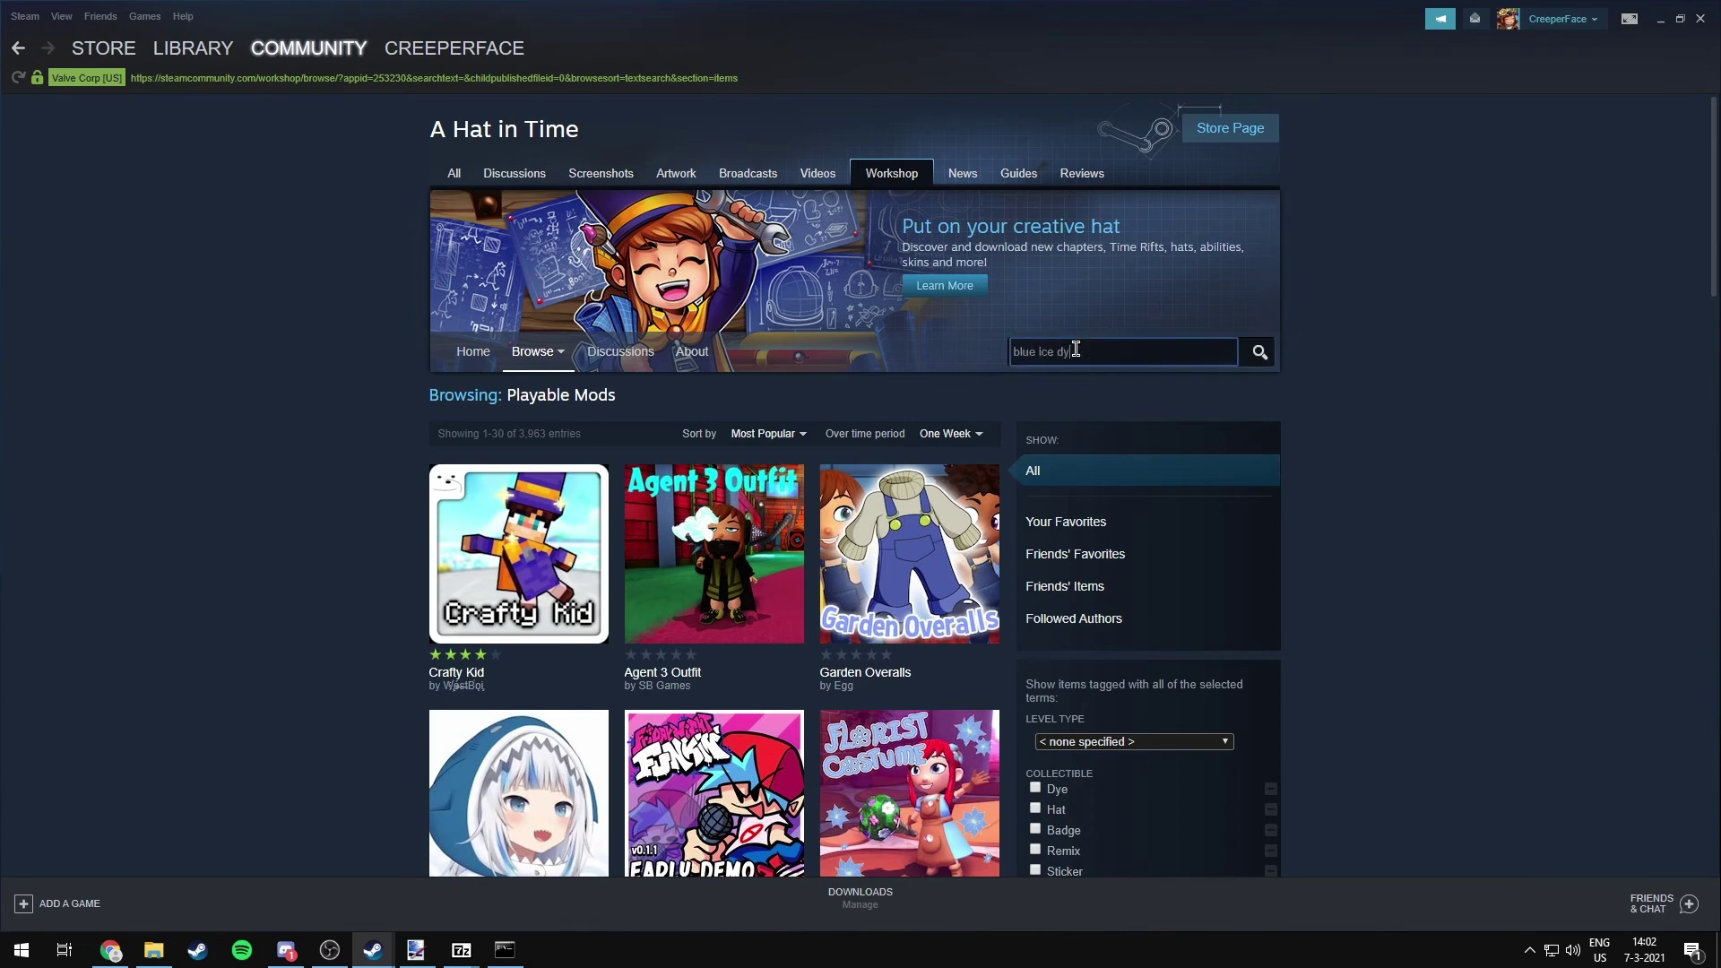
{"action": "type", "text": "e dye"}
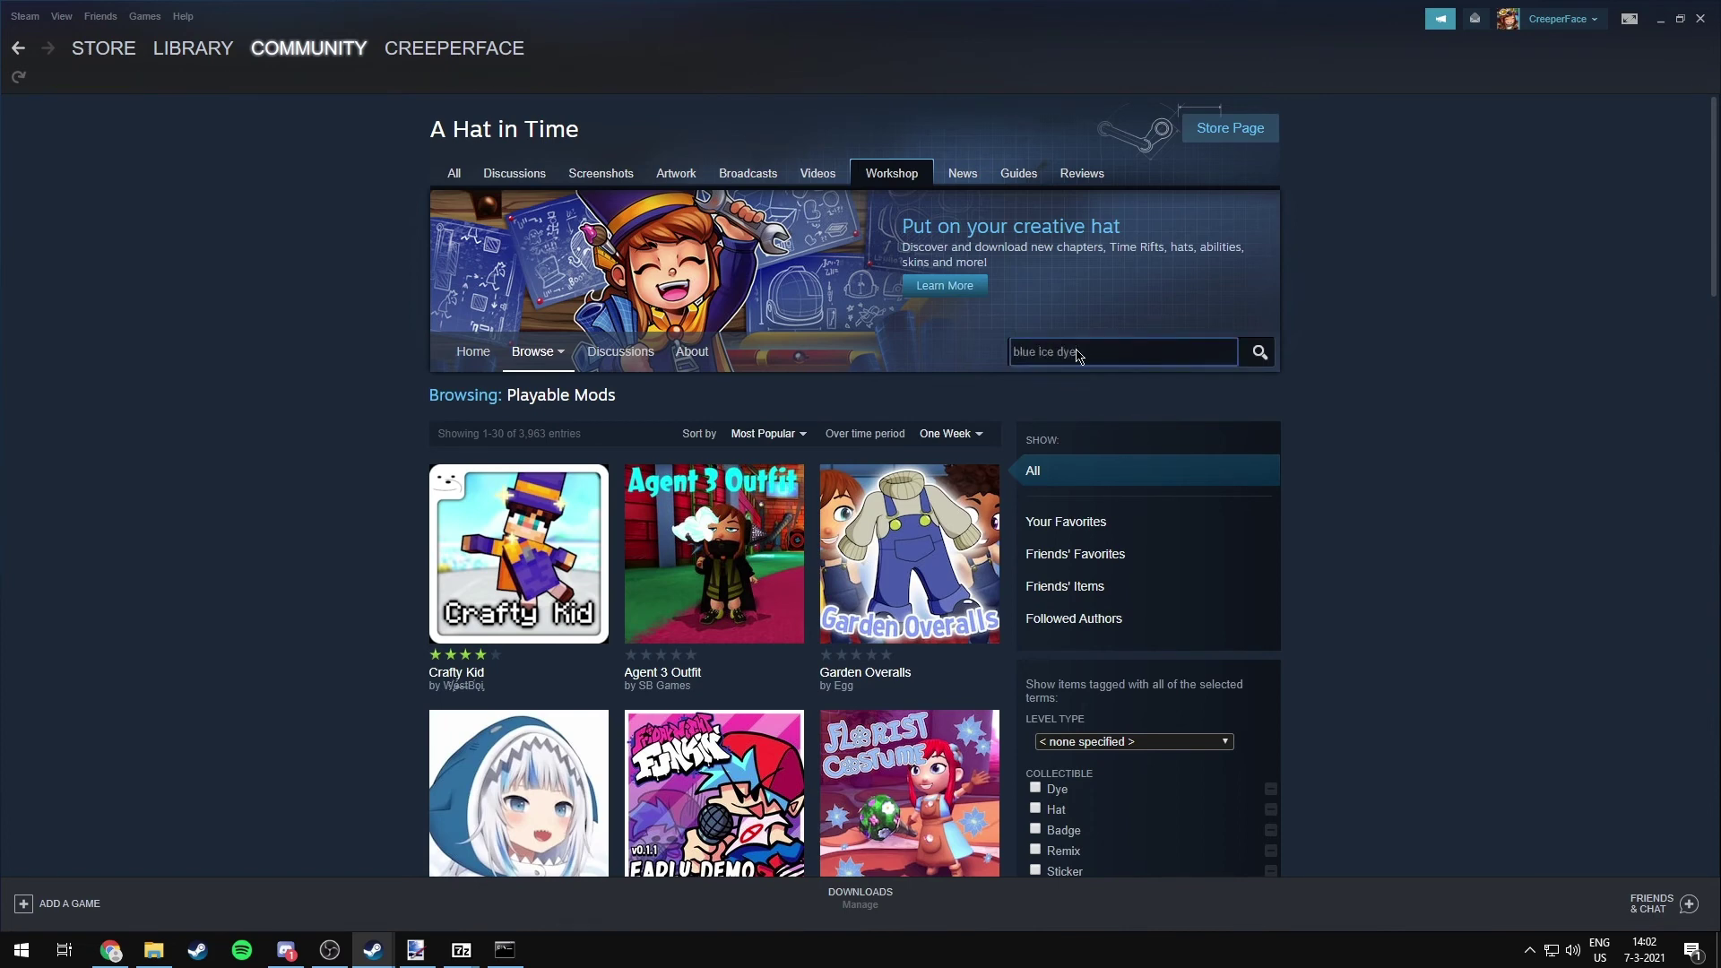
Step: Search 'blue ice dye', open Blue Ice Dye and view its second to fourth screenshots
{"action": "key", "text": "Return"}
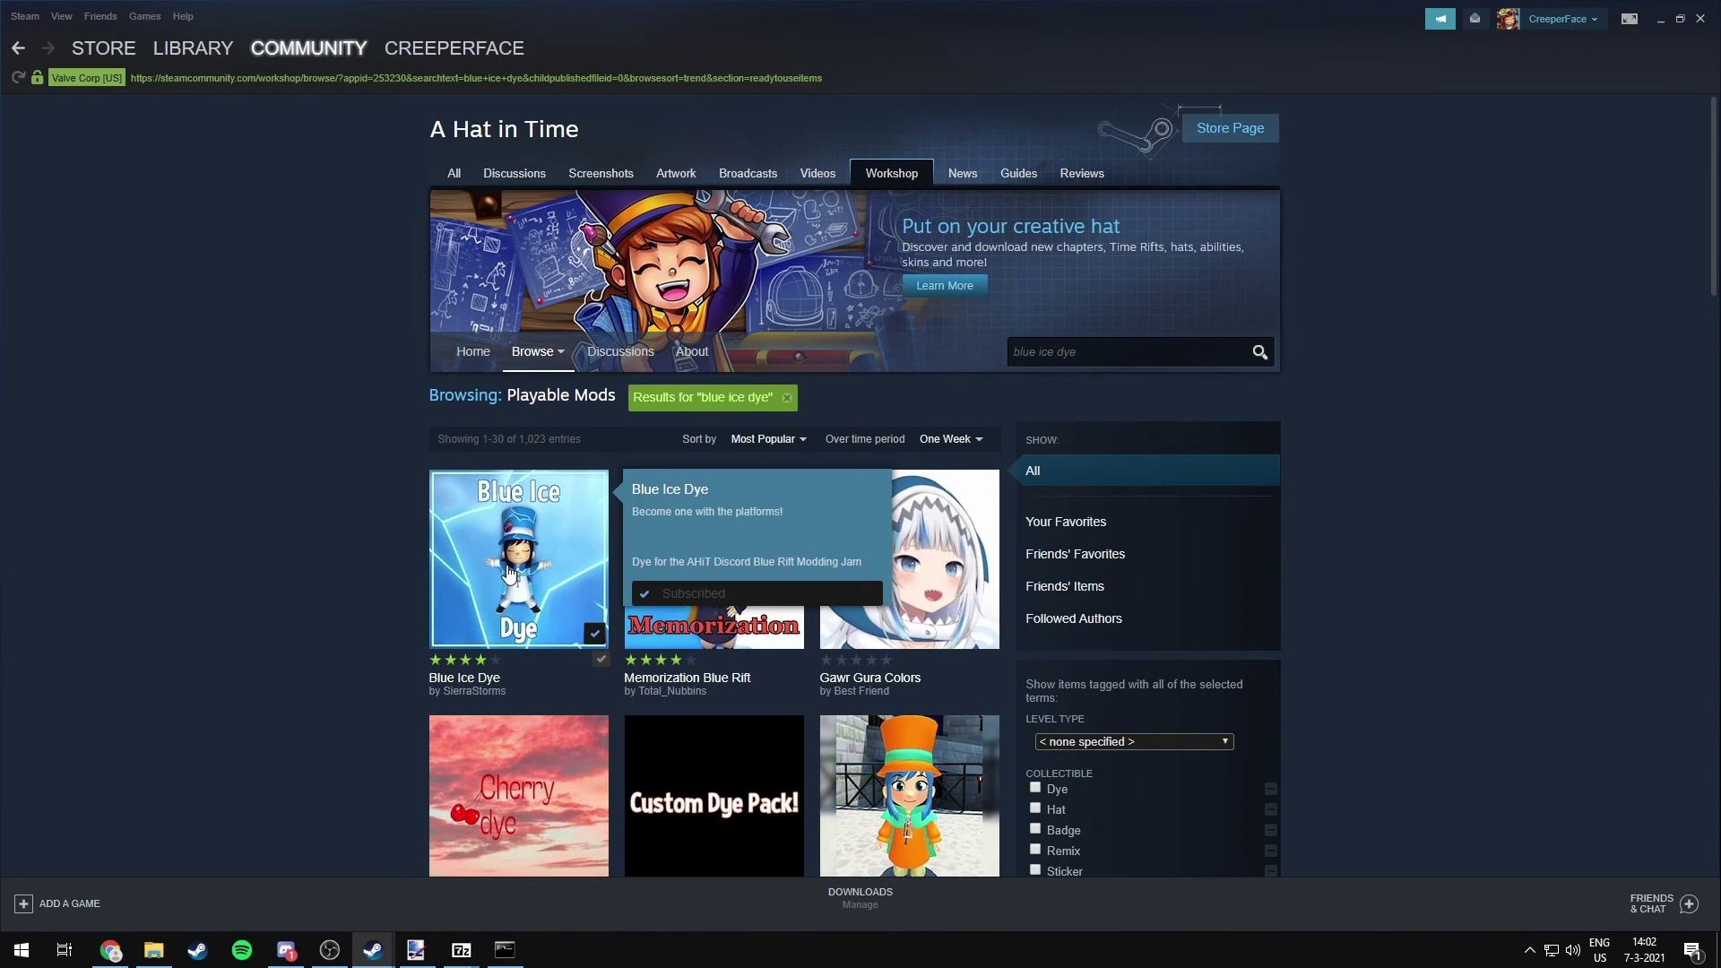
{"action": "left_click", "coordinate": [509, 574]}
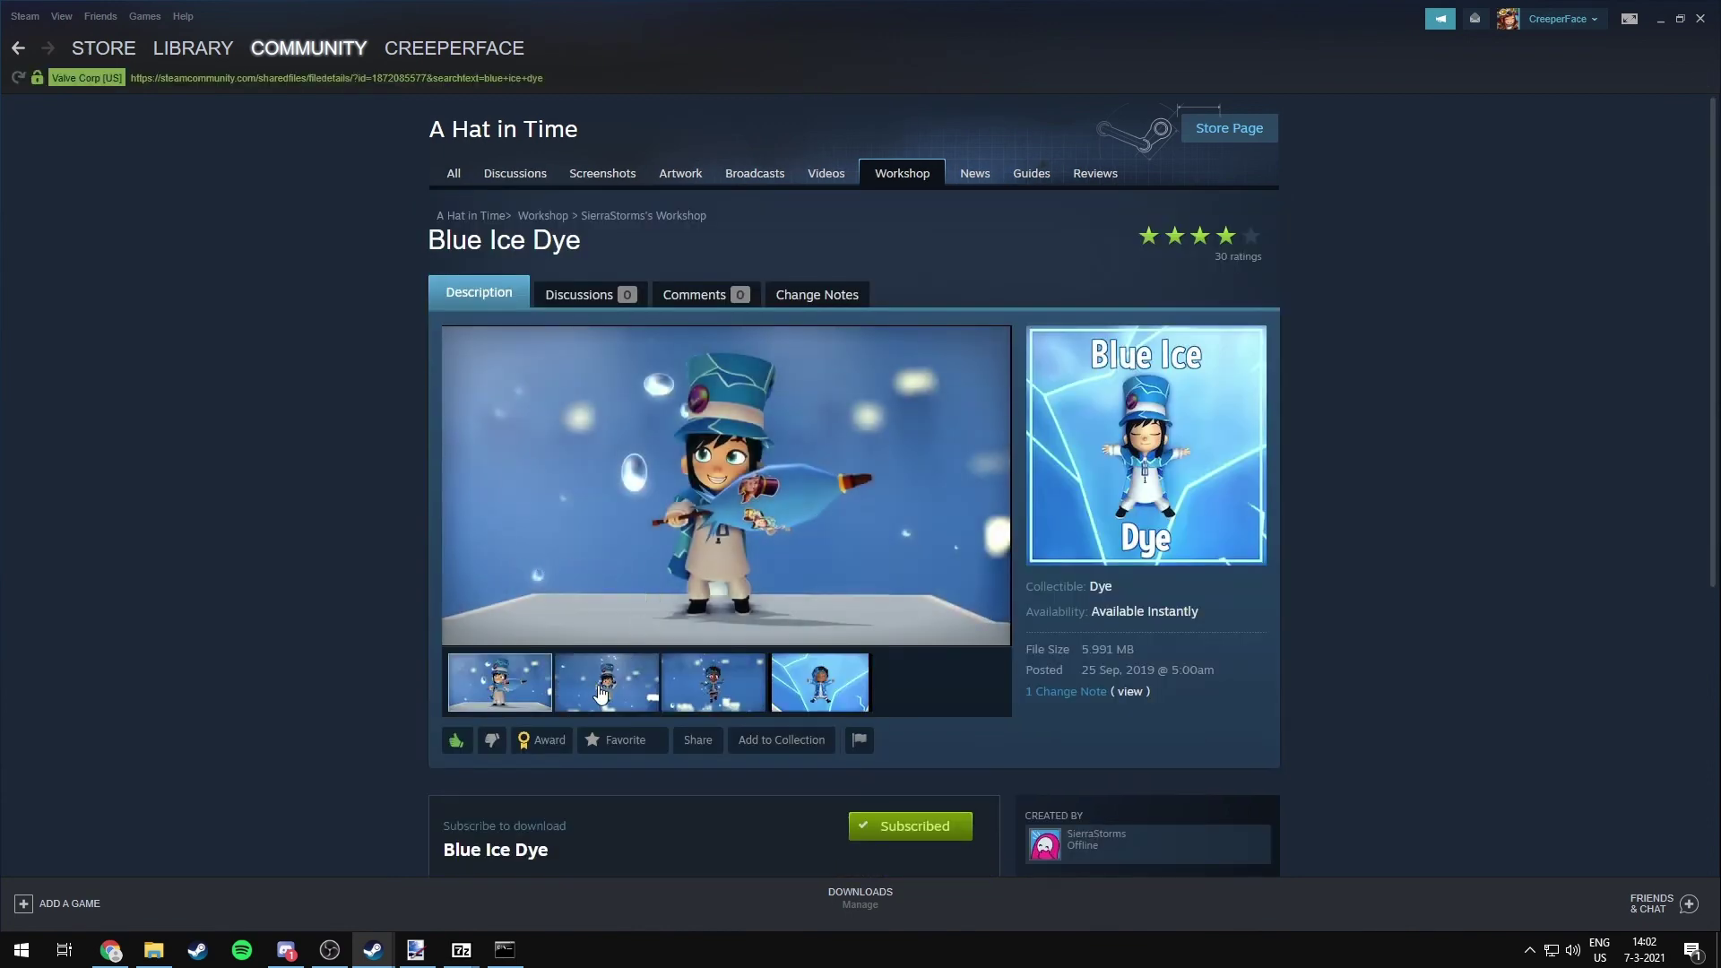
{"action": "left_click", "coordinate": [601, 690]}
{"action": "left_click", "coordinate": [692, 691]}
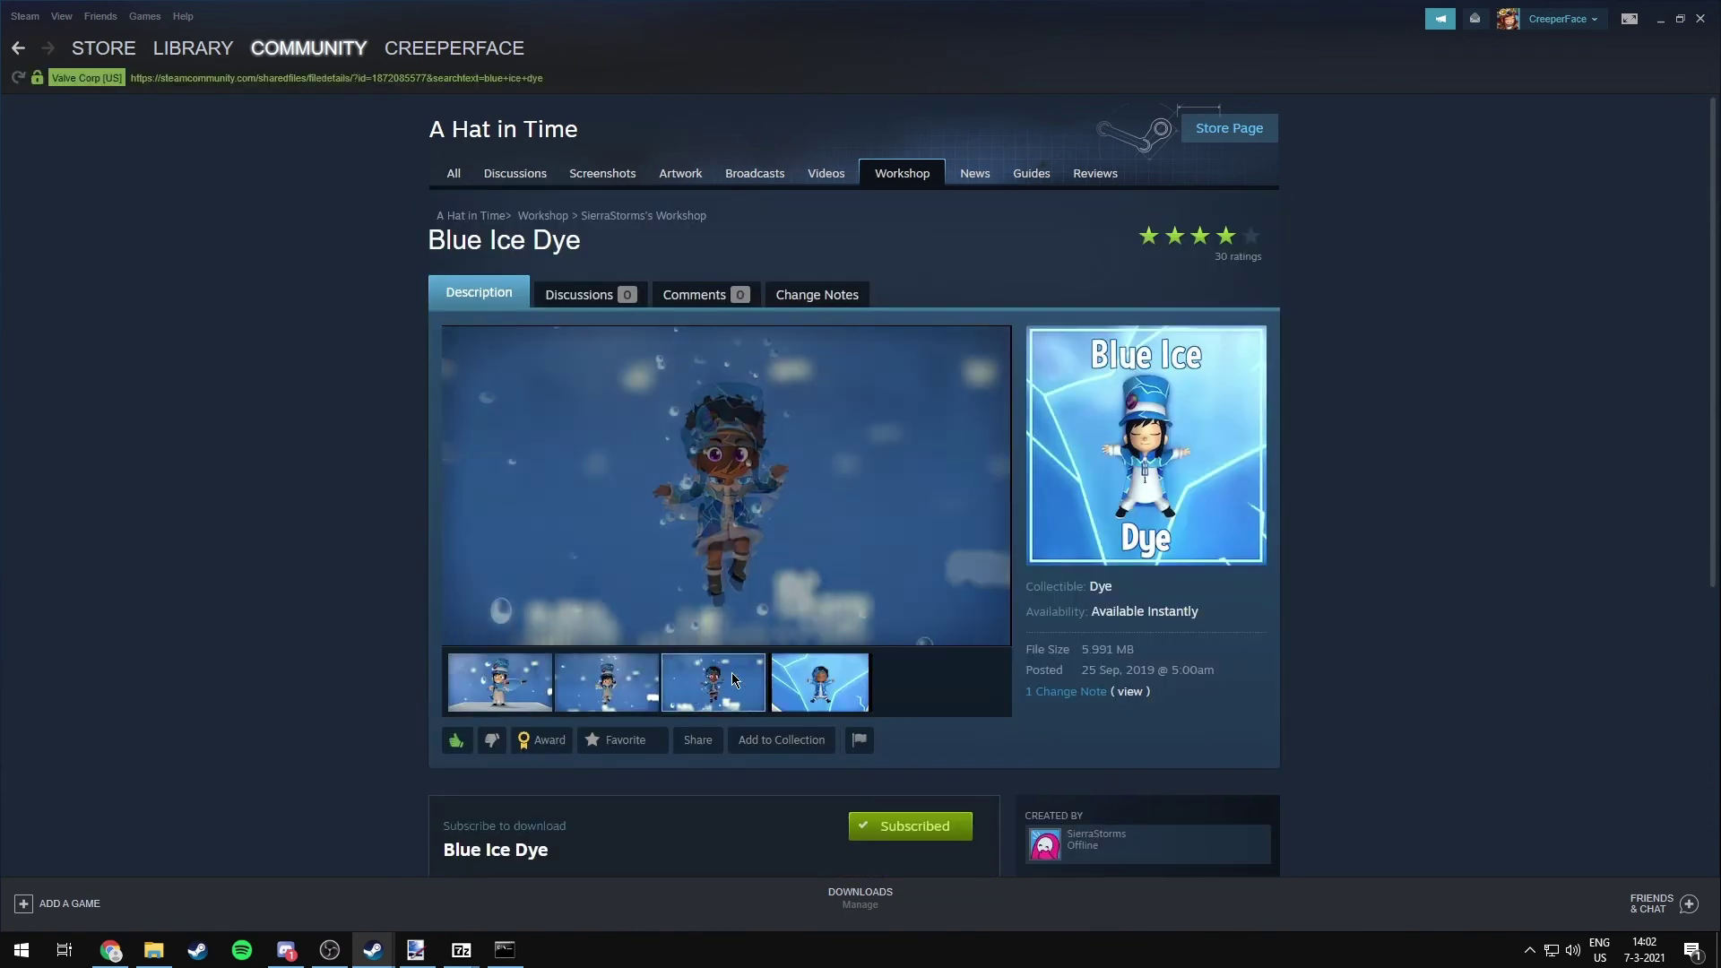
{"action": "left_click", "coordinate": [835, 687]}
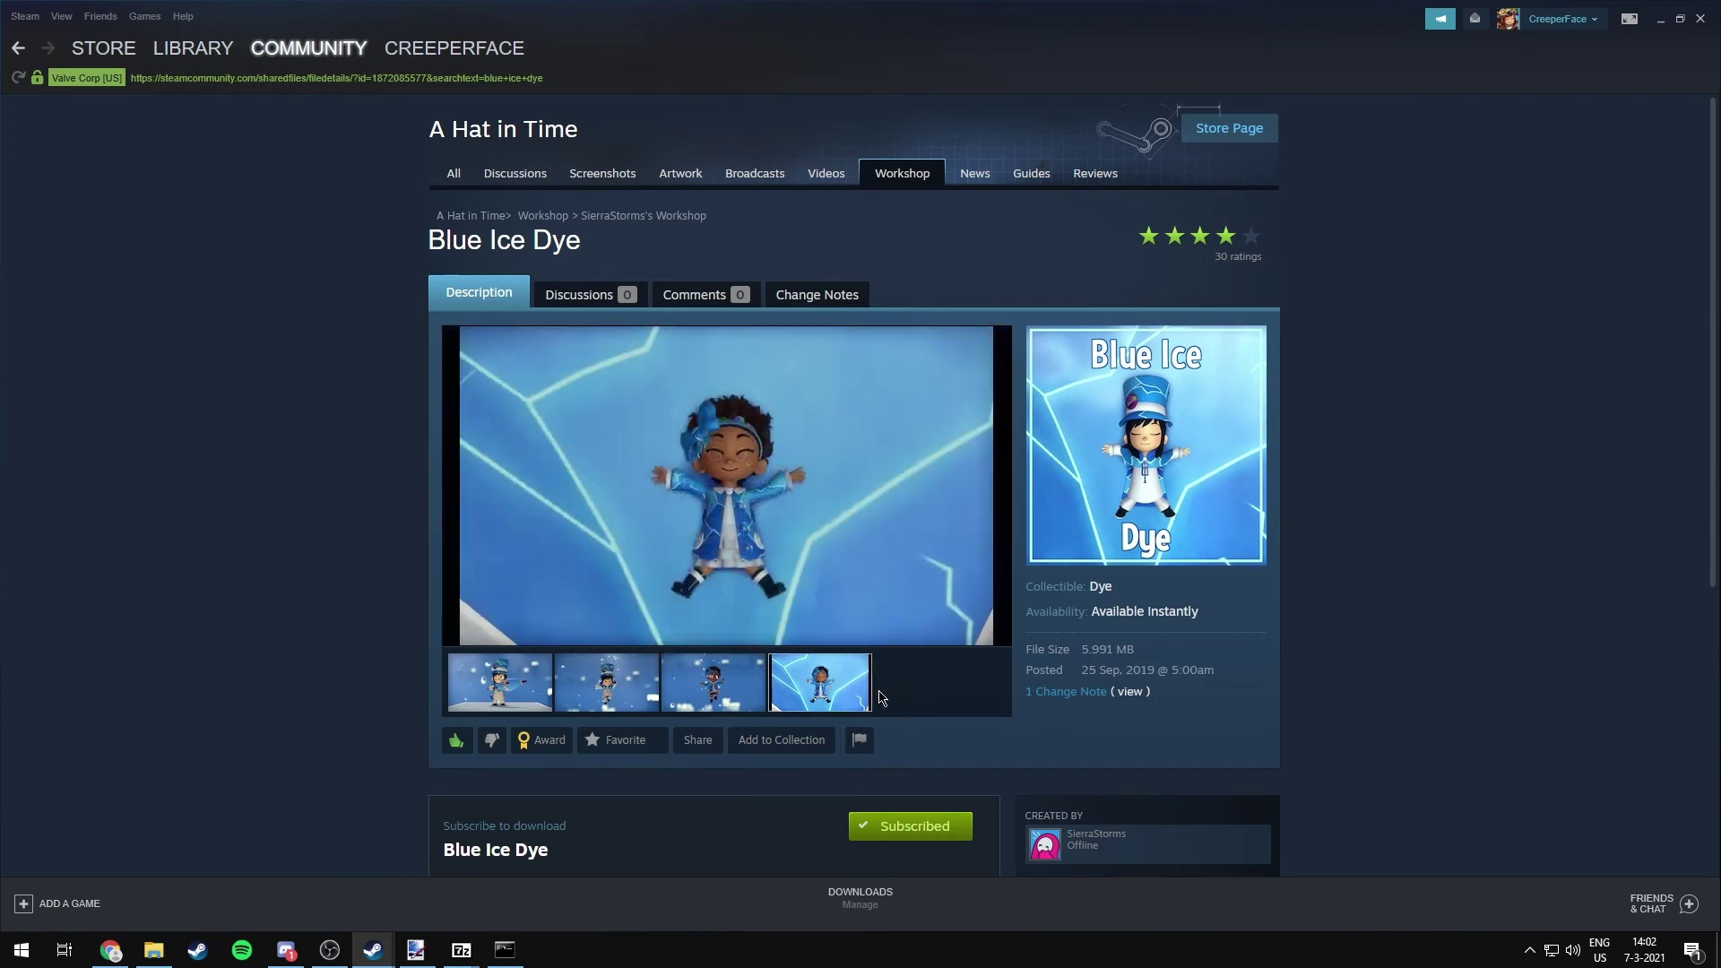
{"action": "scroll", "coordinate": [954, 727], "scroll_direction": "down", "scroll_amount": 2}
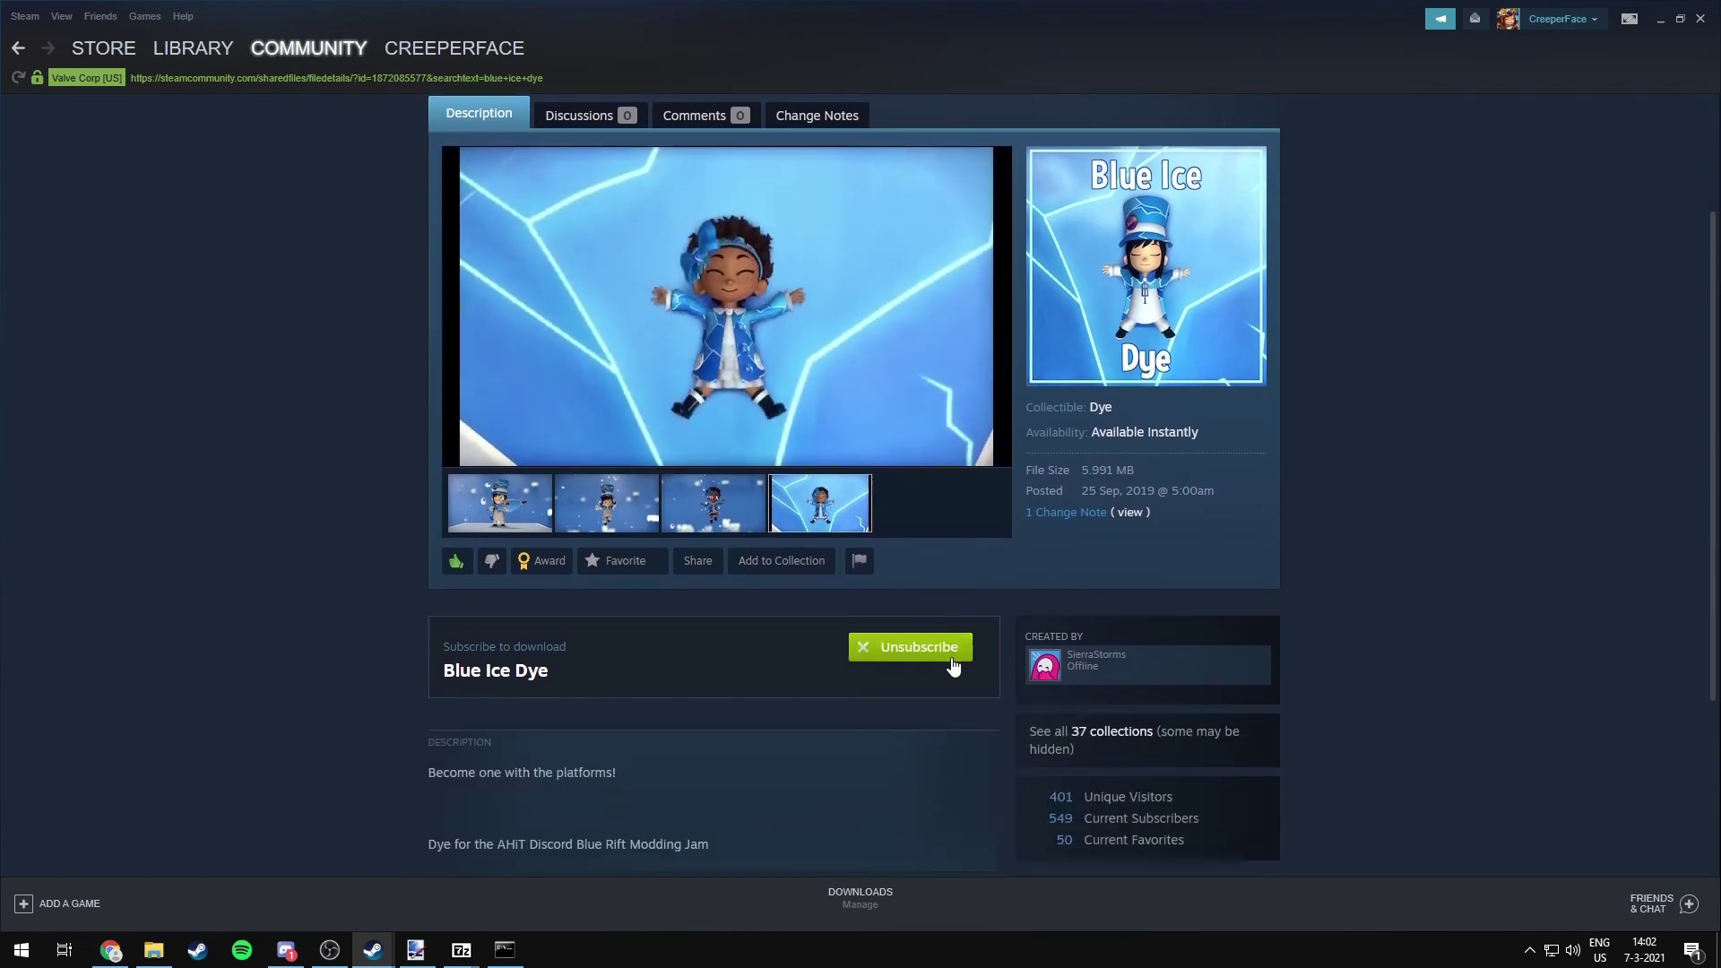
{"action": "scroll", "coordinate": [825, 716], "scroll_direction": "down", "scroll_amount": 1}
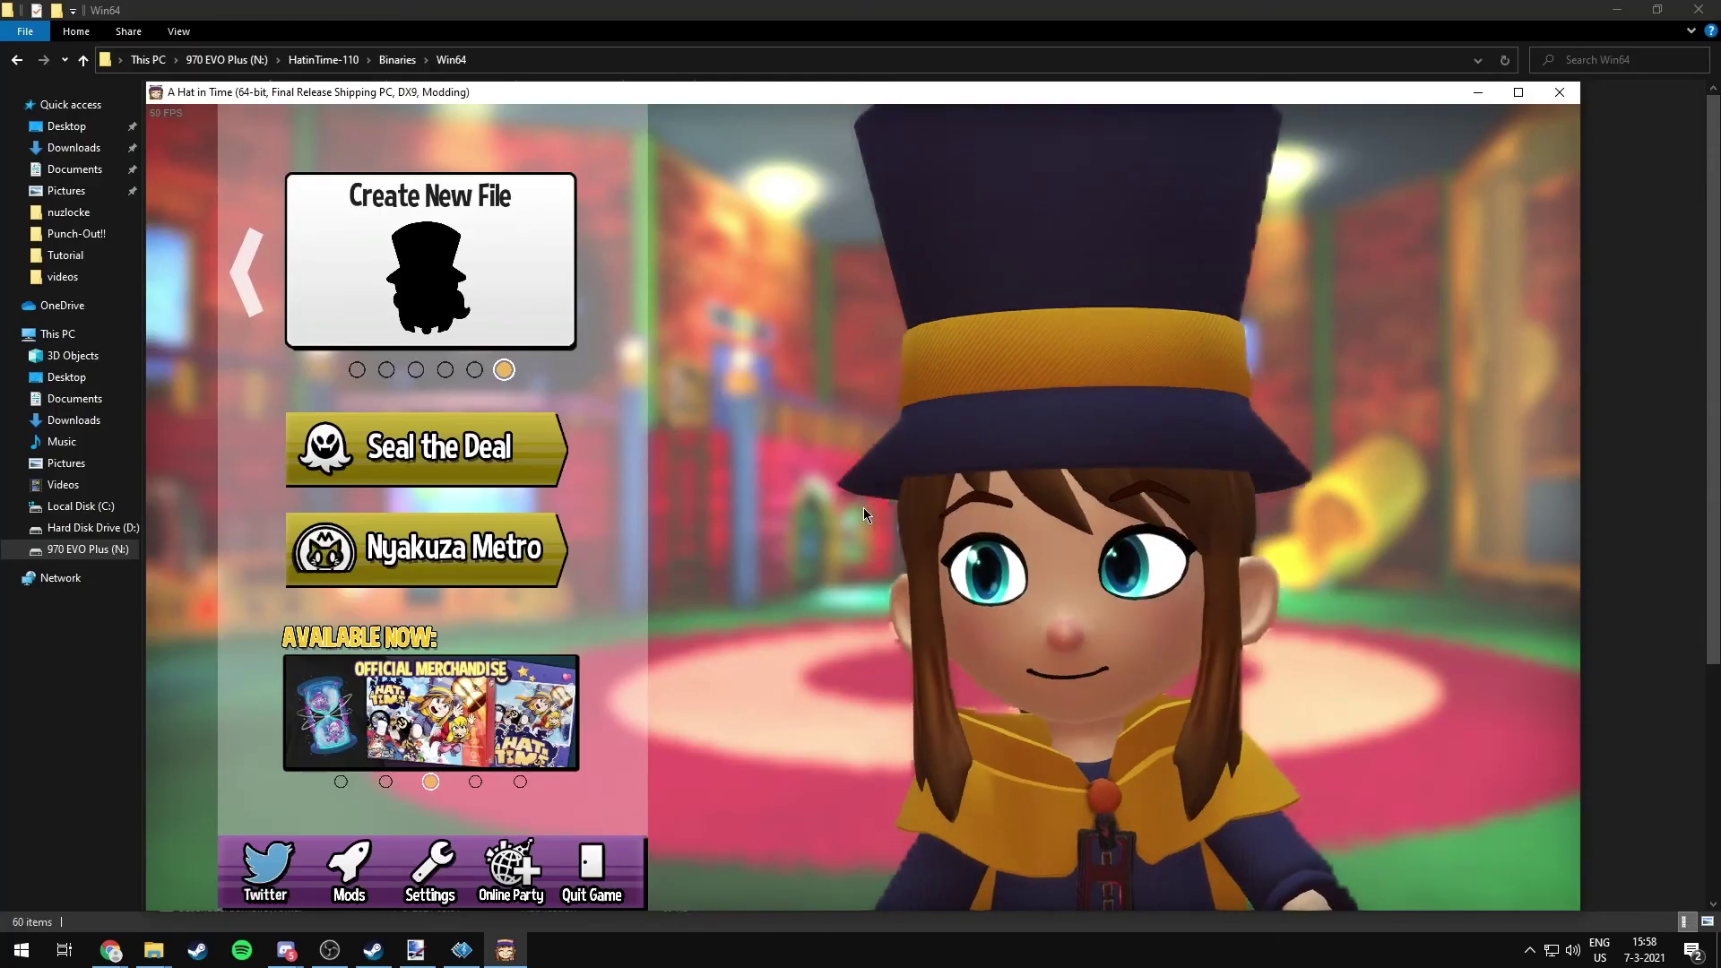
Step: Open Mods, switch to Misc, and highlight the Default Dye Mod and Default Hat Flair Mod tiles
{"action": "key", "text": "Down"}
{"action": "key", "text": "Down"}
{"action": "key", "text": "Down"}
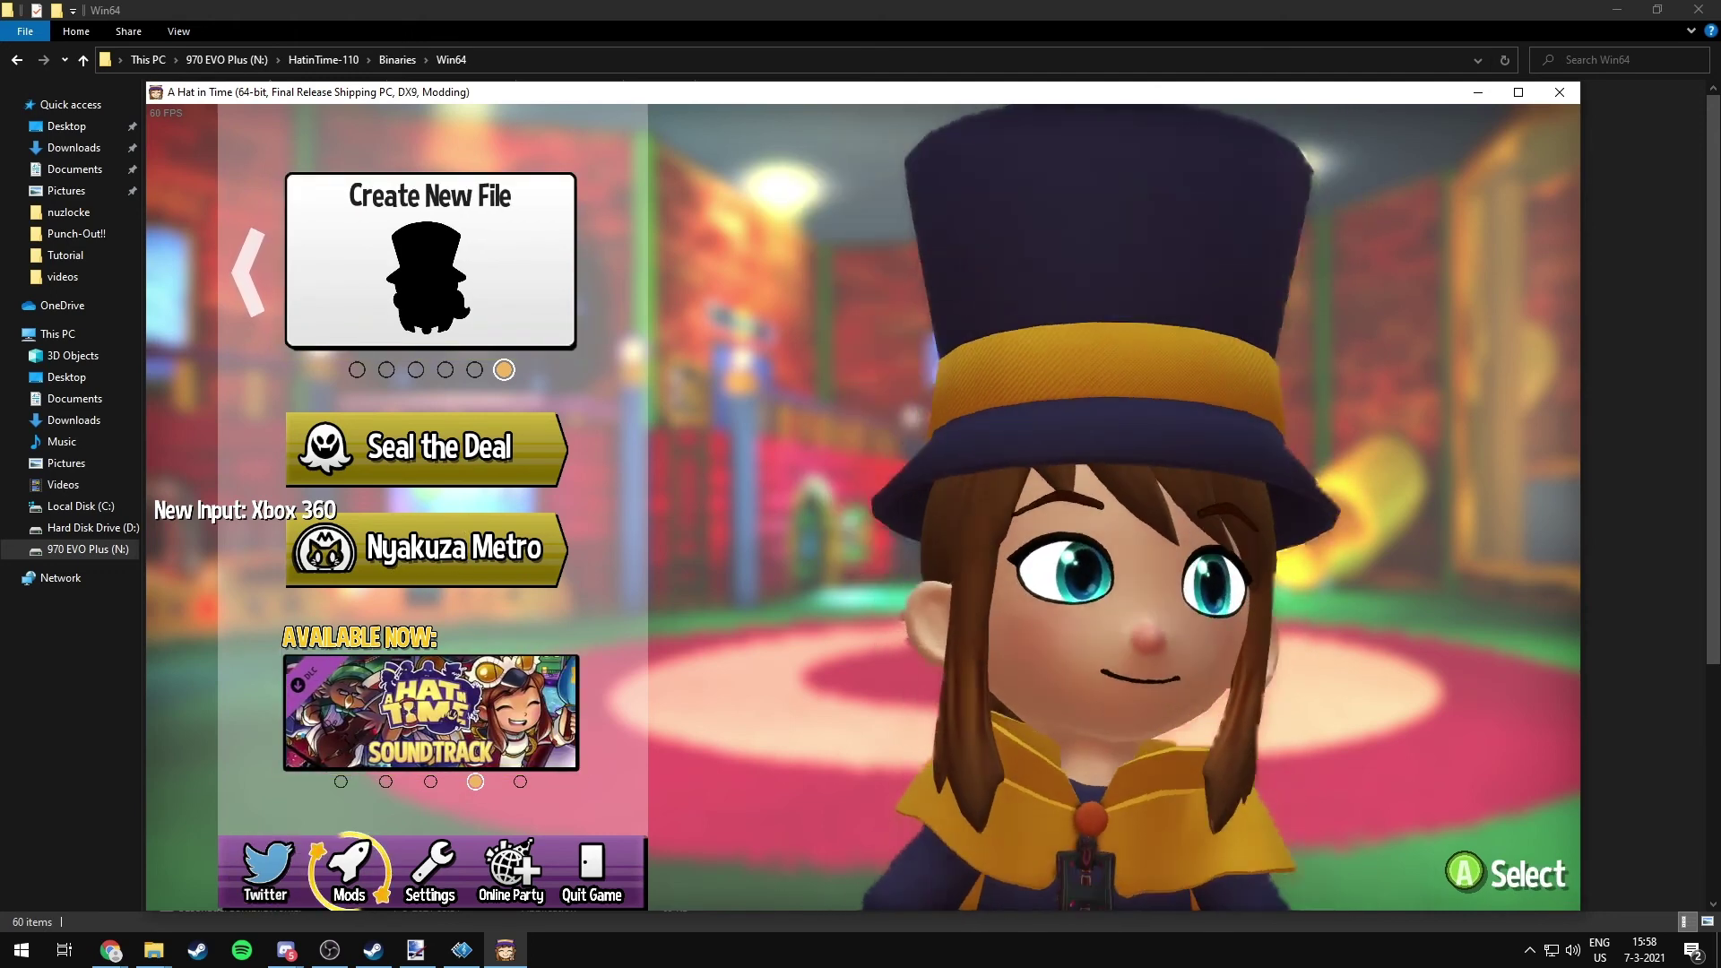
{"action": "key", "text": "Return"}
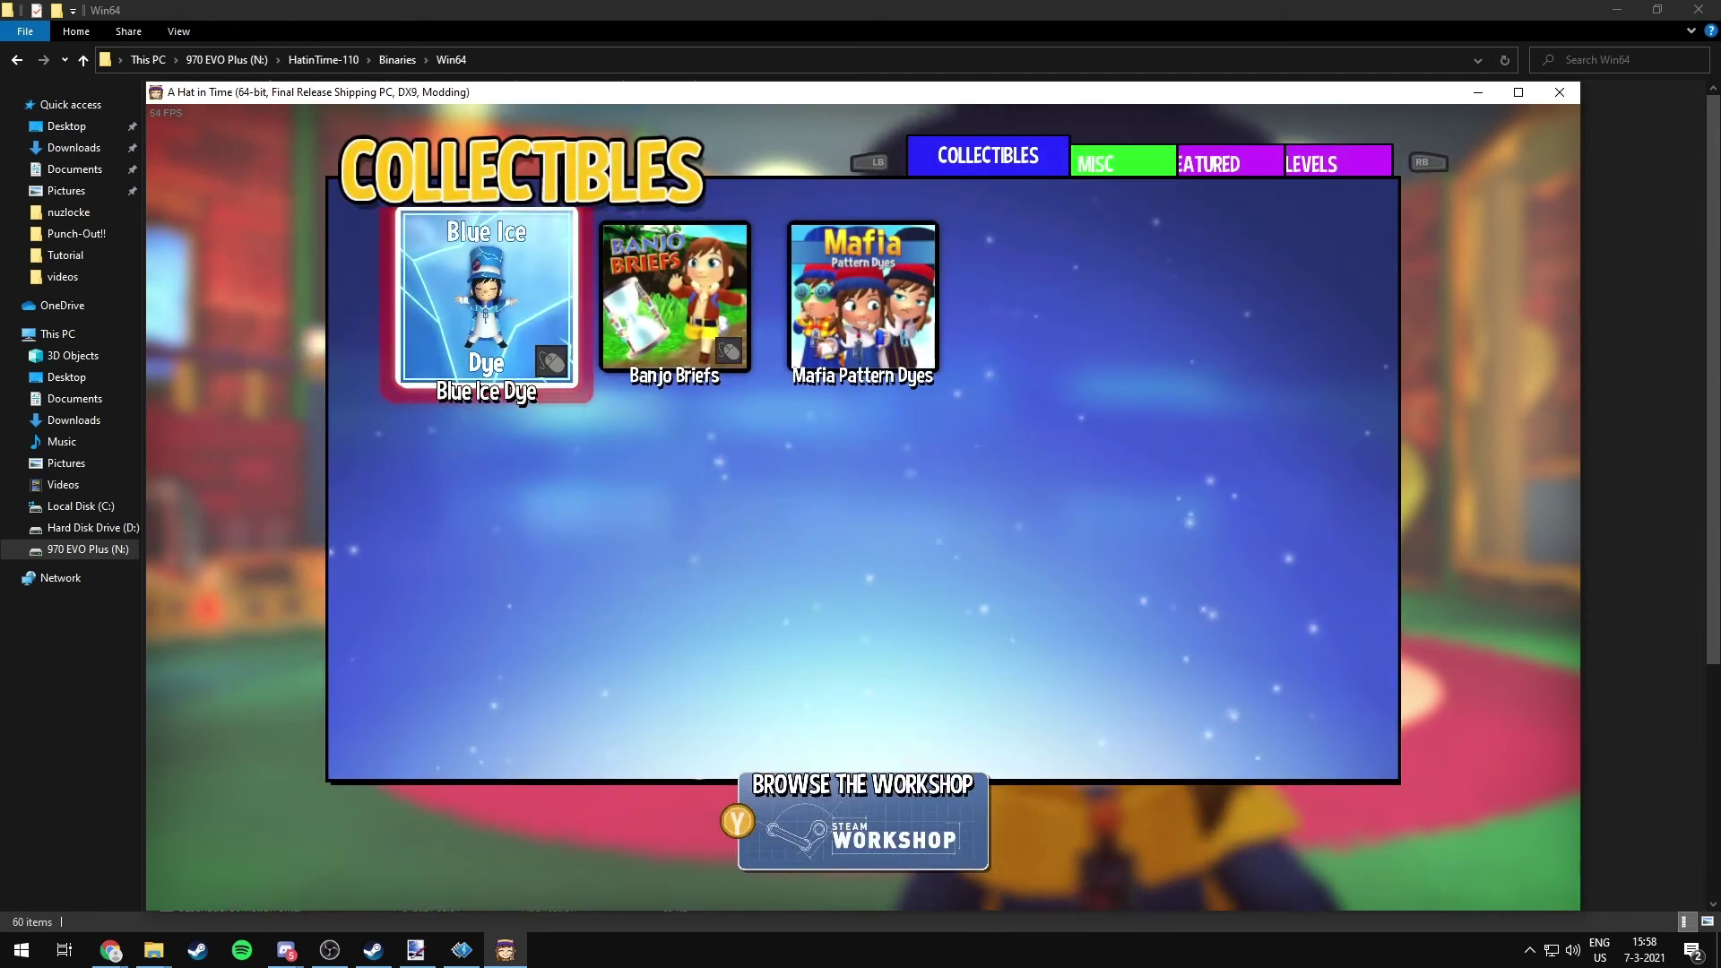
{"action": "key", "text": "q"}
{"action": "key", "text": "q"}
{"action": "key", "text": "q"}
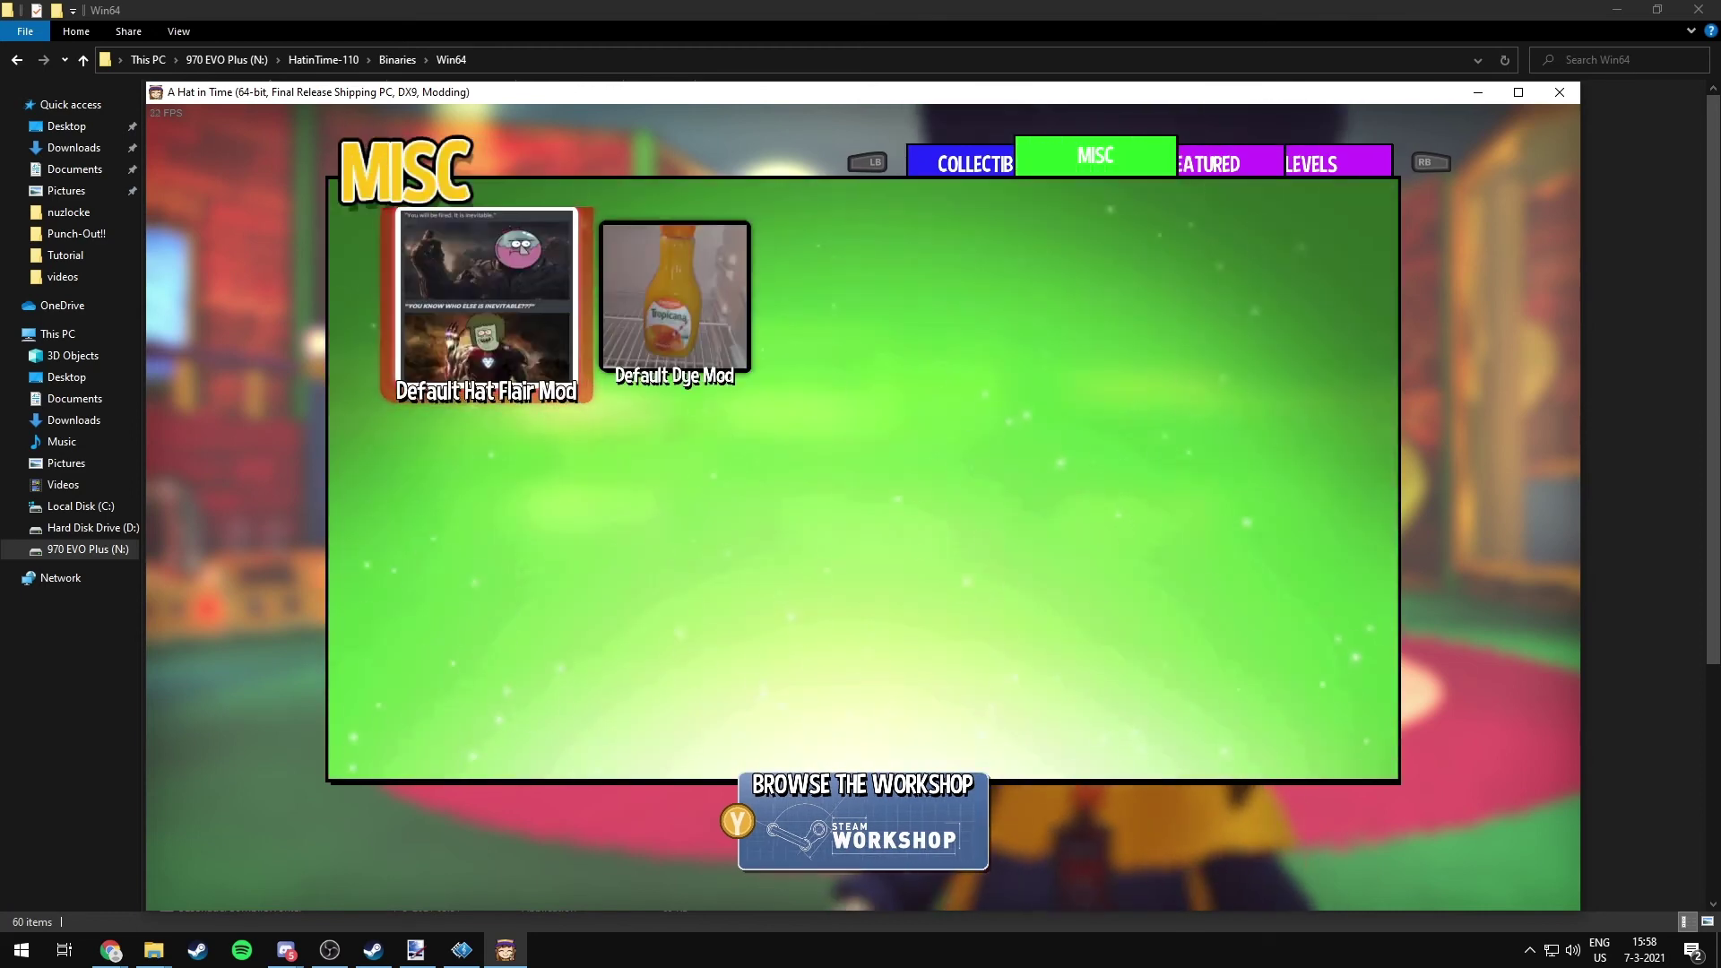
{"action": "key", "text": "Right"}
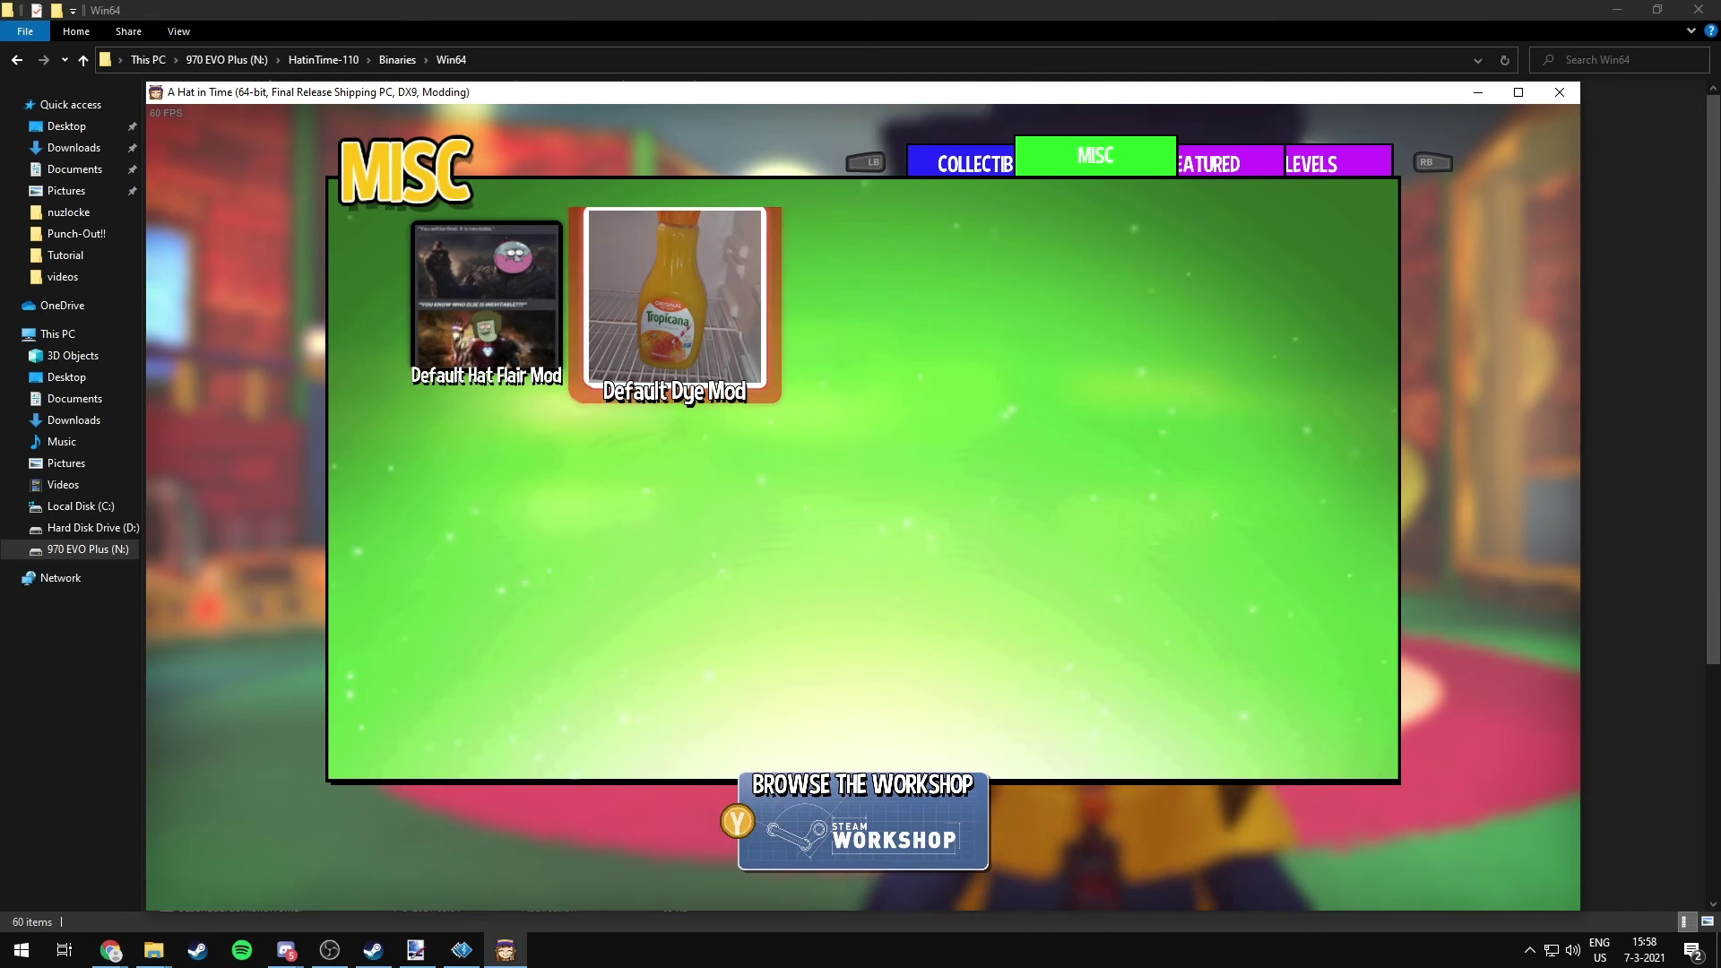
{"action": "key", "text": "Left"}
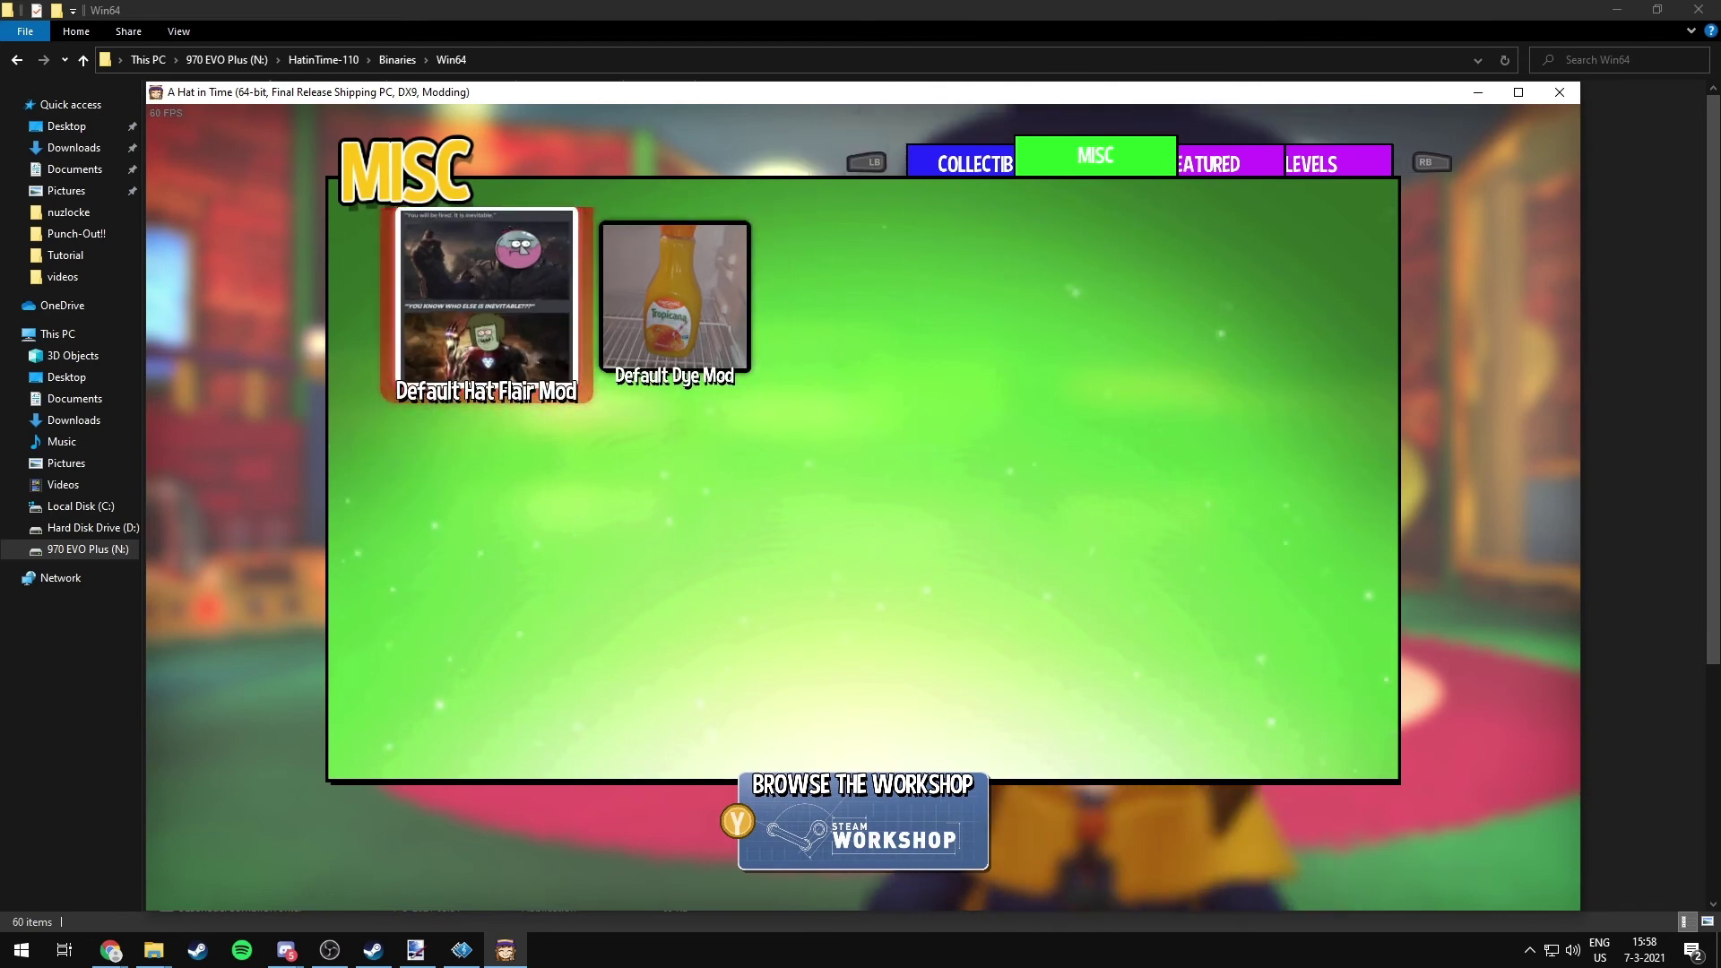
{"action": "key", "text": "Right"}
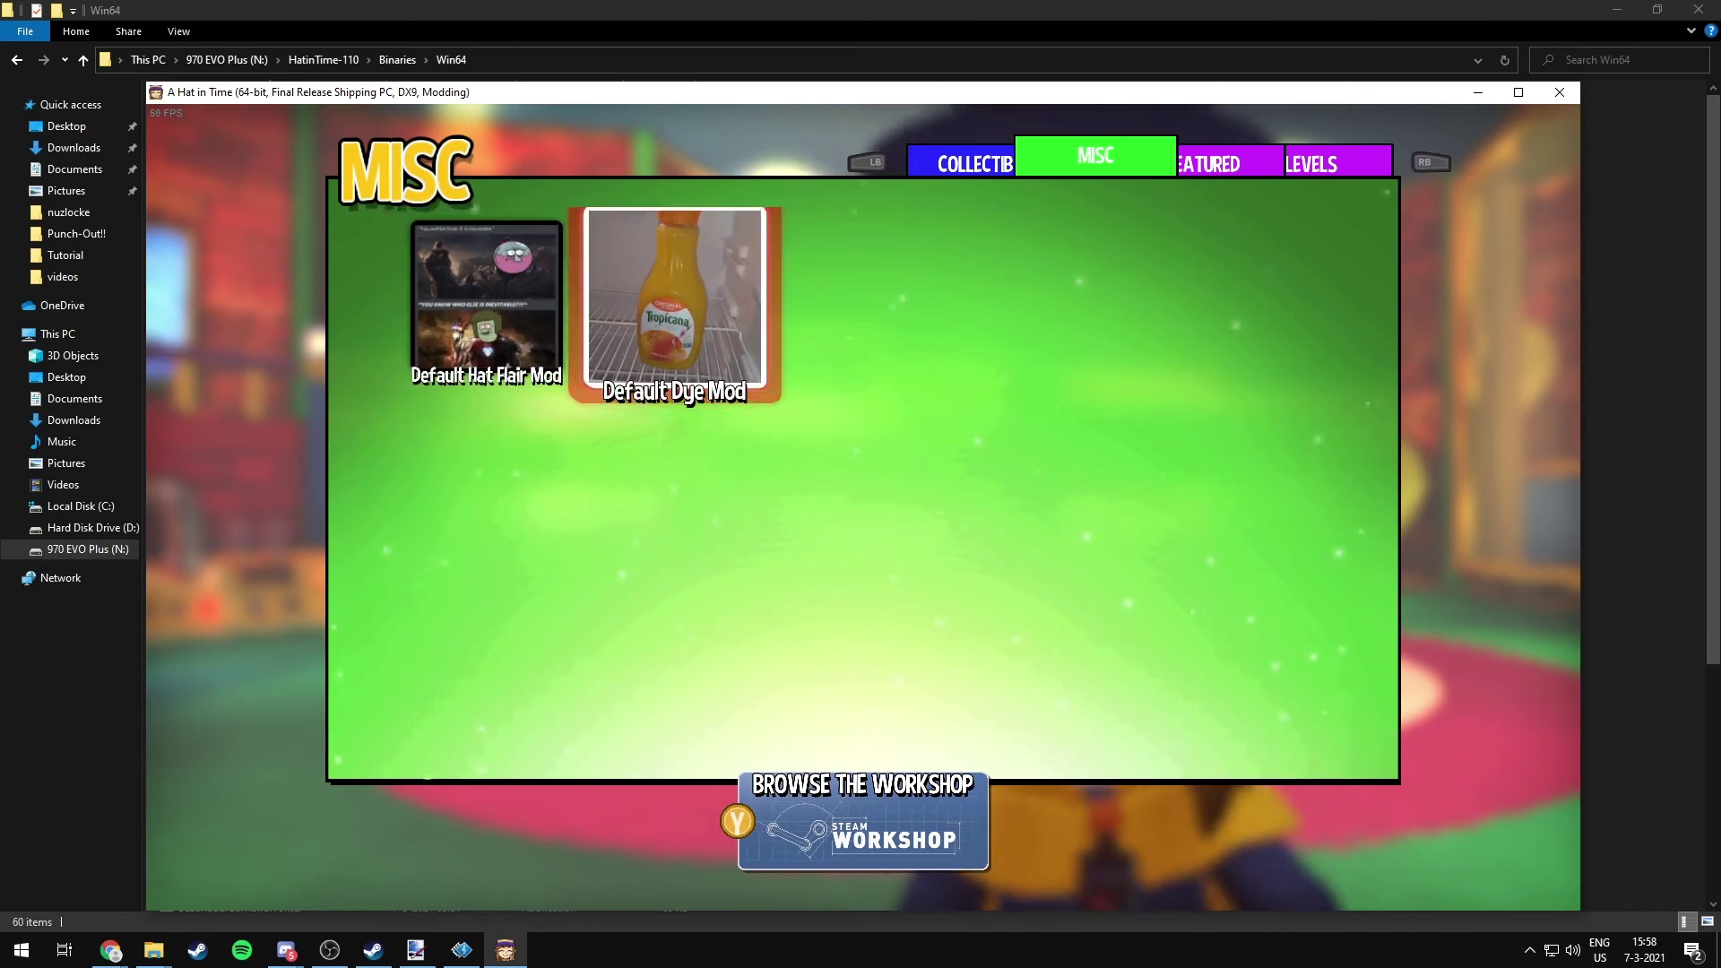
Step: Open the Default Hat Flair Mod configuration and select the Sprint Hat Replace setting
{"action": "key", "text": "Left"}
{"action": "key", "text": "Return"}
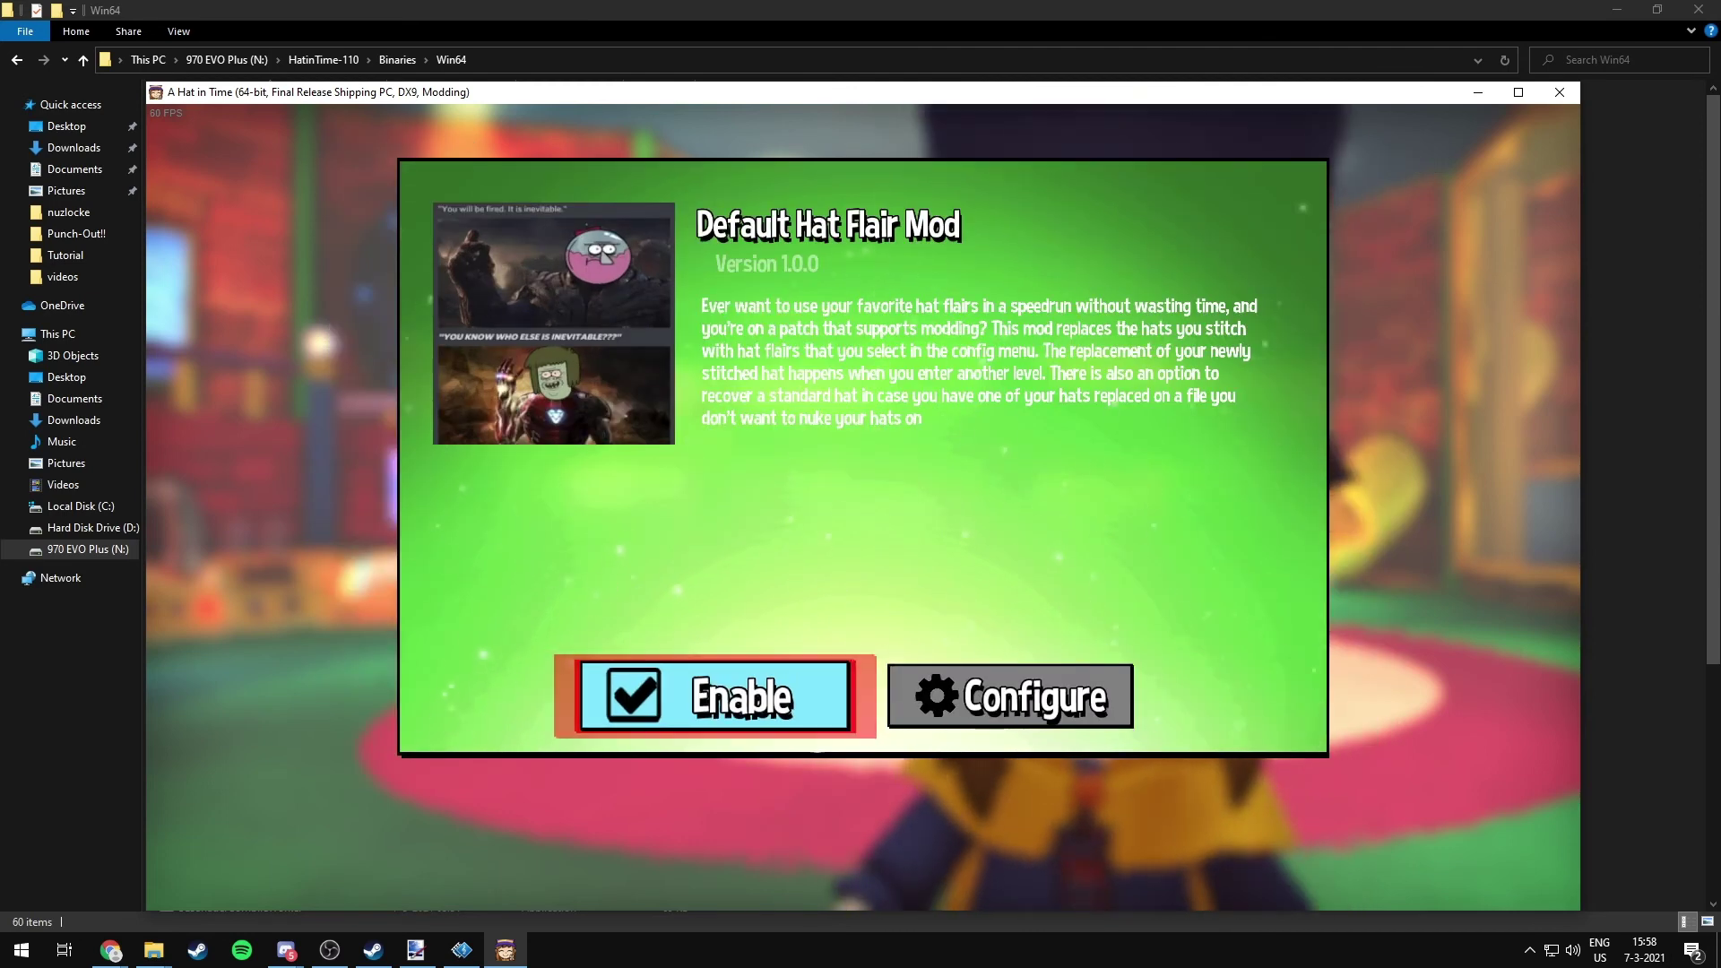
{"action": "key", "text": "Right"}
{"action": "key", "text": "Return"}
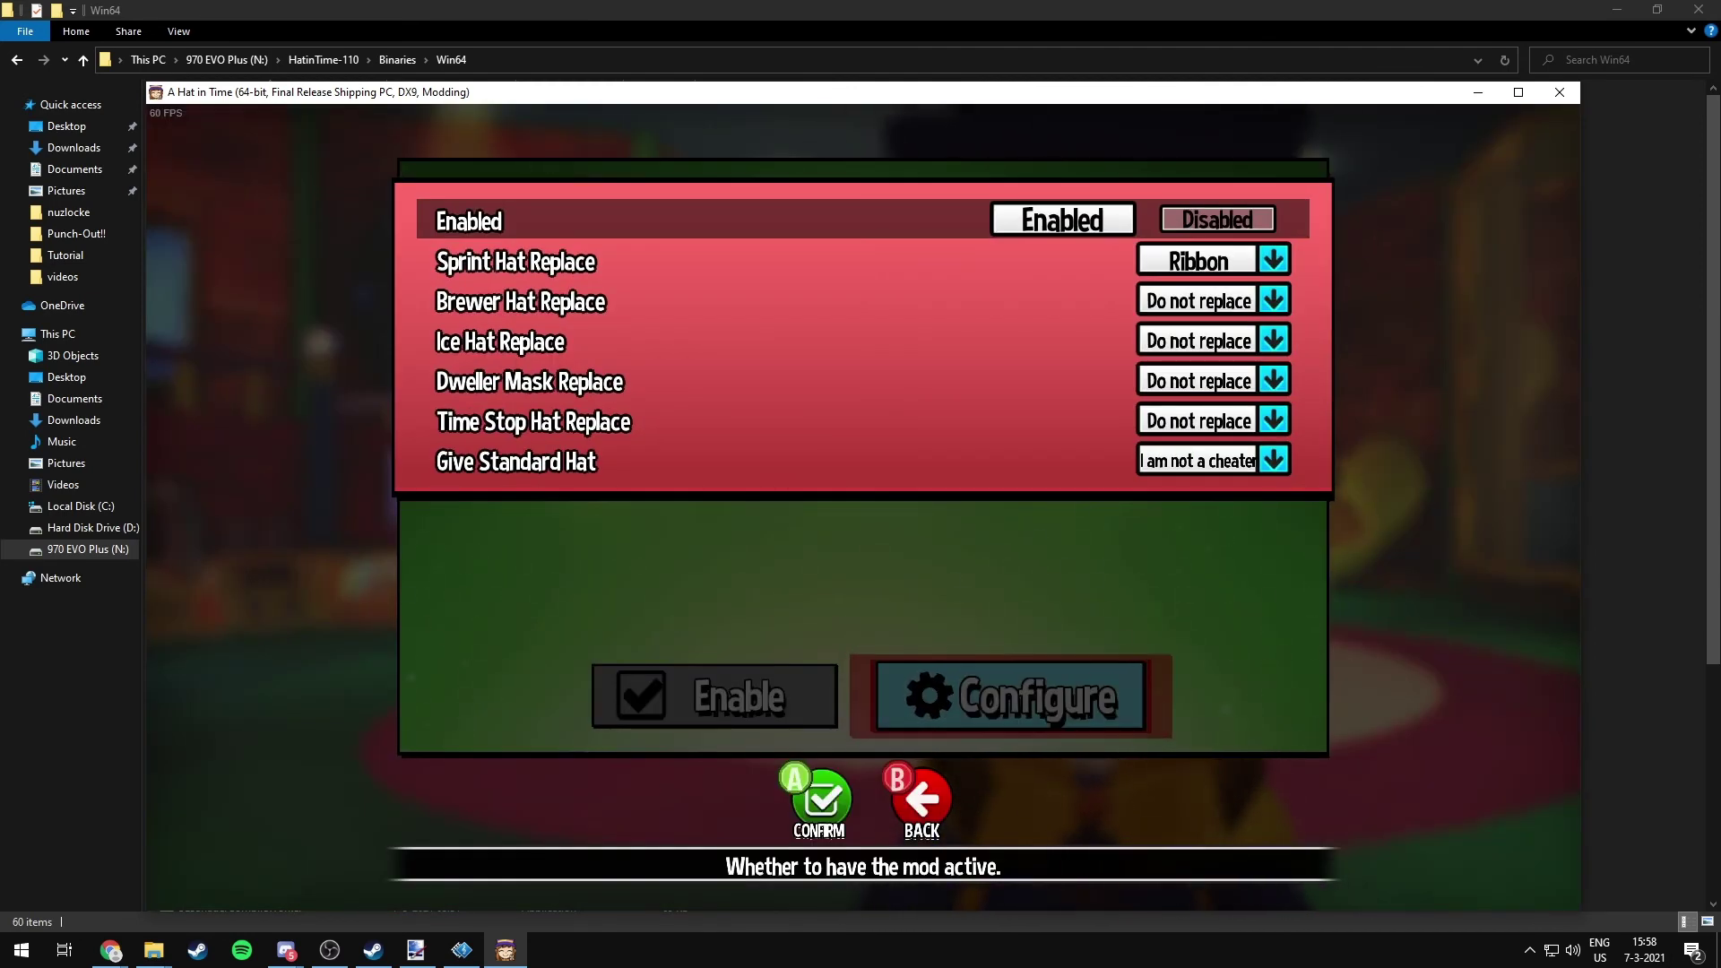
{"action": "key", "text": "Down"}
{"action": "key", "text": "Down"}
{"action": "key", "text": "Up"}
{"action": "key", "text": "Down"}
{"action": "key", "text": "Down"}
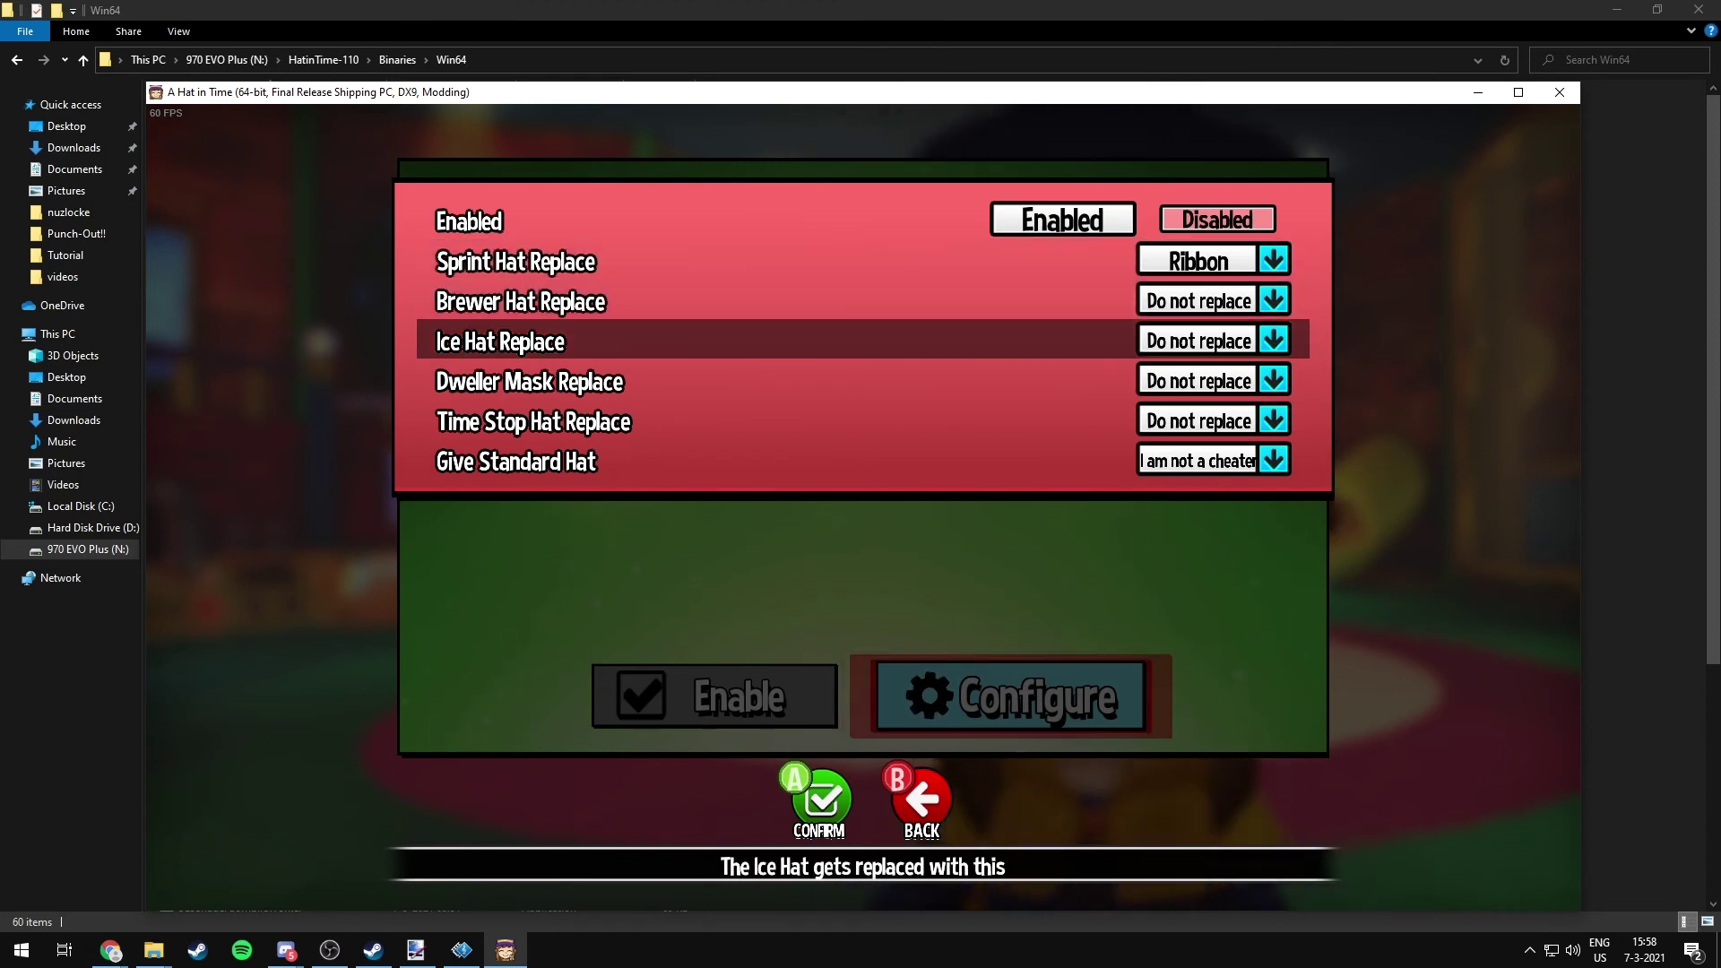
{"action": "key", "text": "Down"}
{"action": "key", "text": "Up"}
{"action": "key", "text": "Up"}
{"action": "key", "text": "Up"}
Step: Try Chicken Mask, Dino Hood and Ladybug Headband as the Sprint Hat replacement
{"action": "key", "text": "Return"}
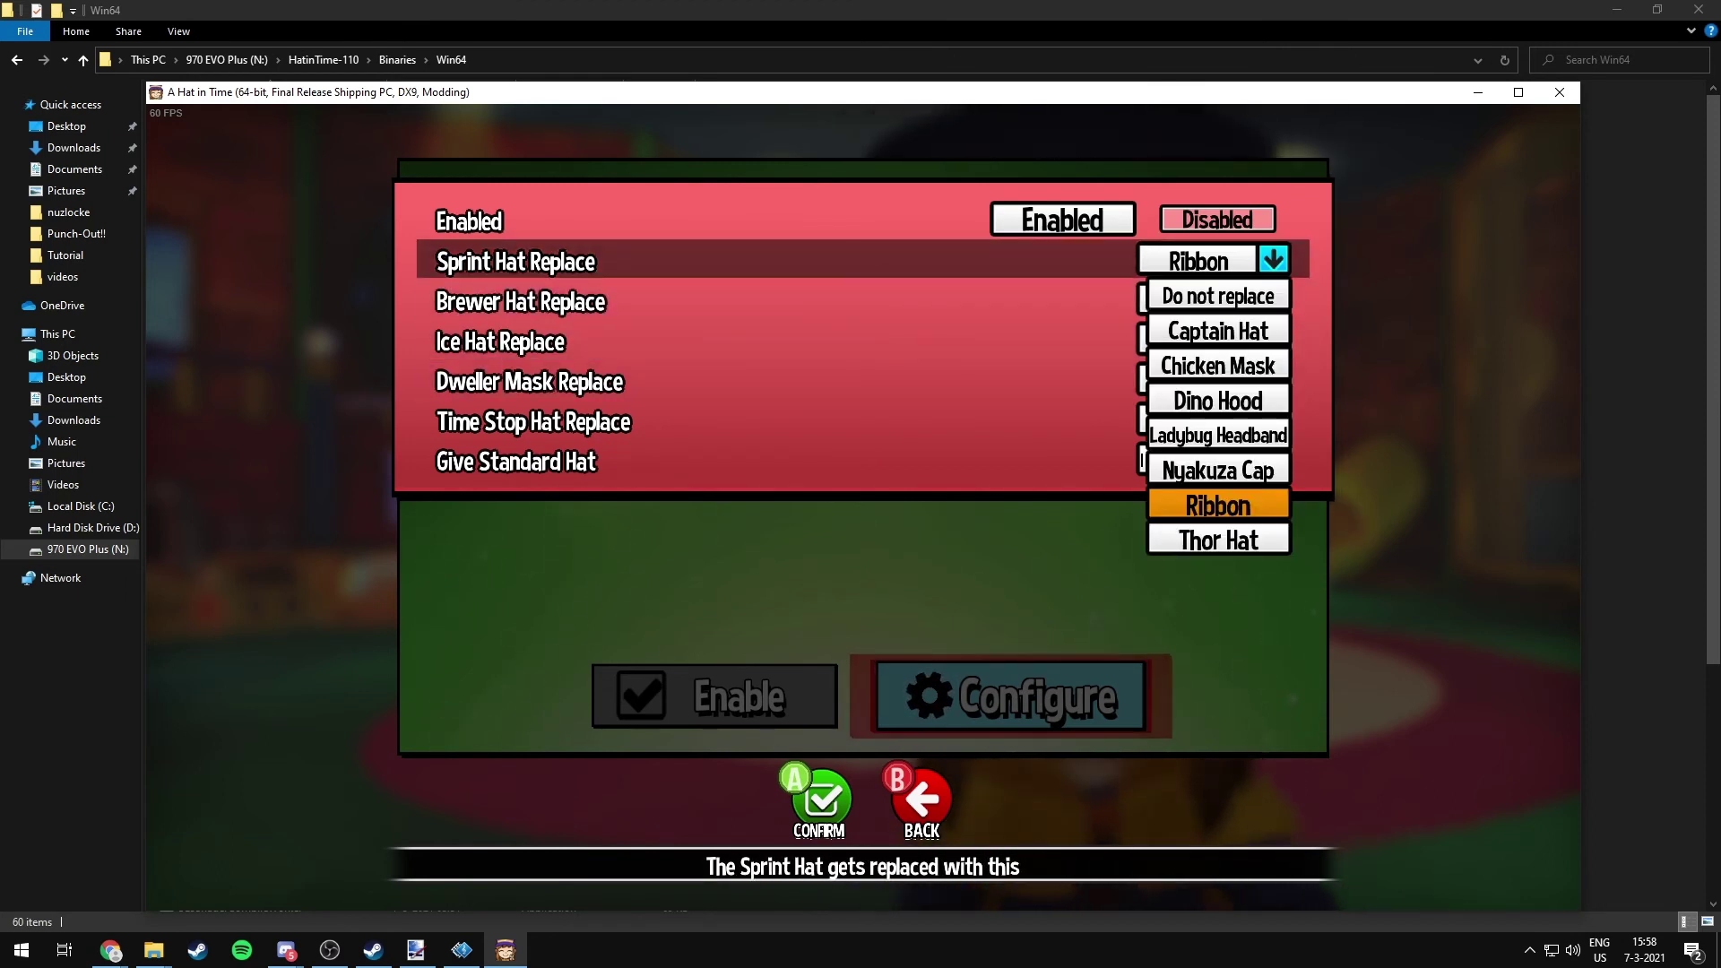
{"action": "key", "text": "Up"}
{"action": "key", "text": "Up"}
{"action": "key", "text": "Up"}
{"action": "key", "text": "Down"}
{"action": "key", "text": "Down"}
{"action": "key", "text": "Down"}
{"action": "key", "text": "Down"}
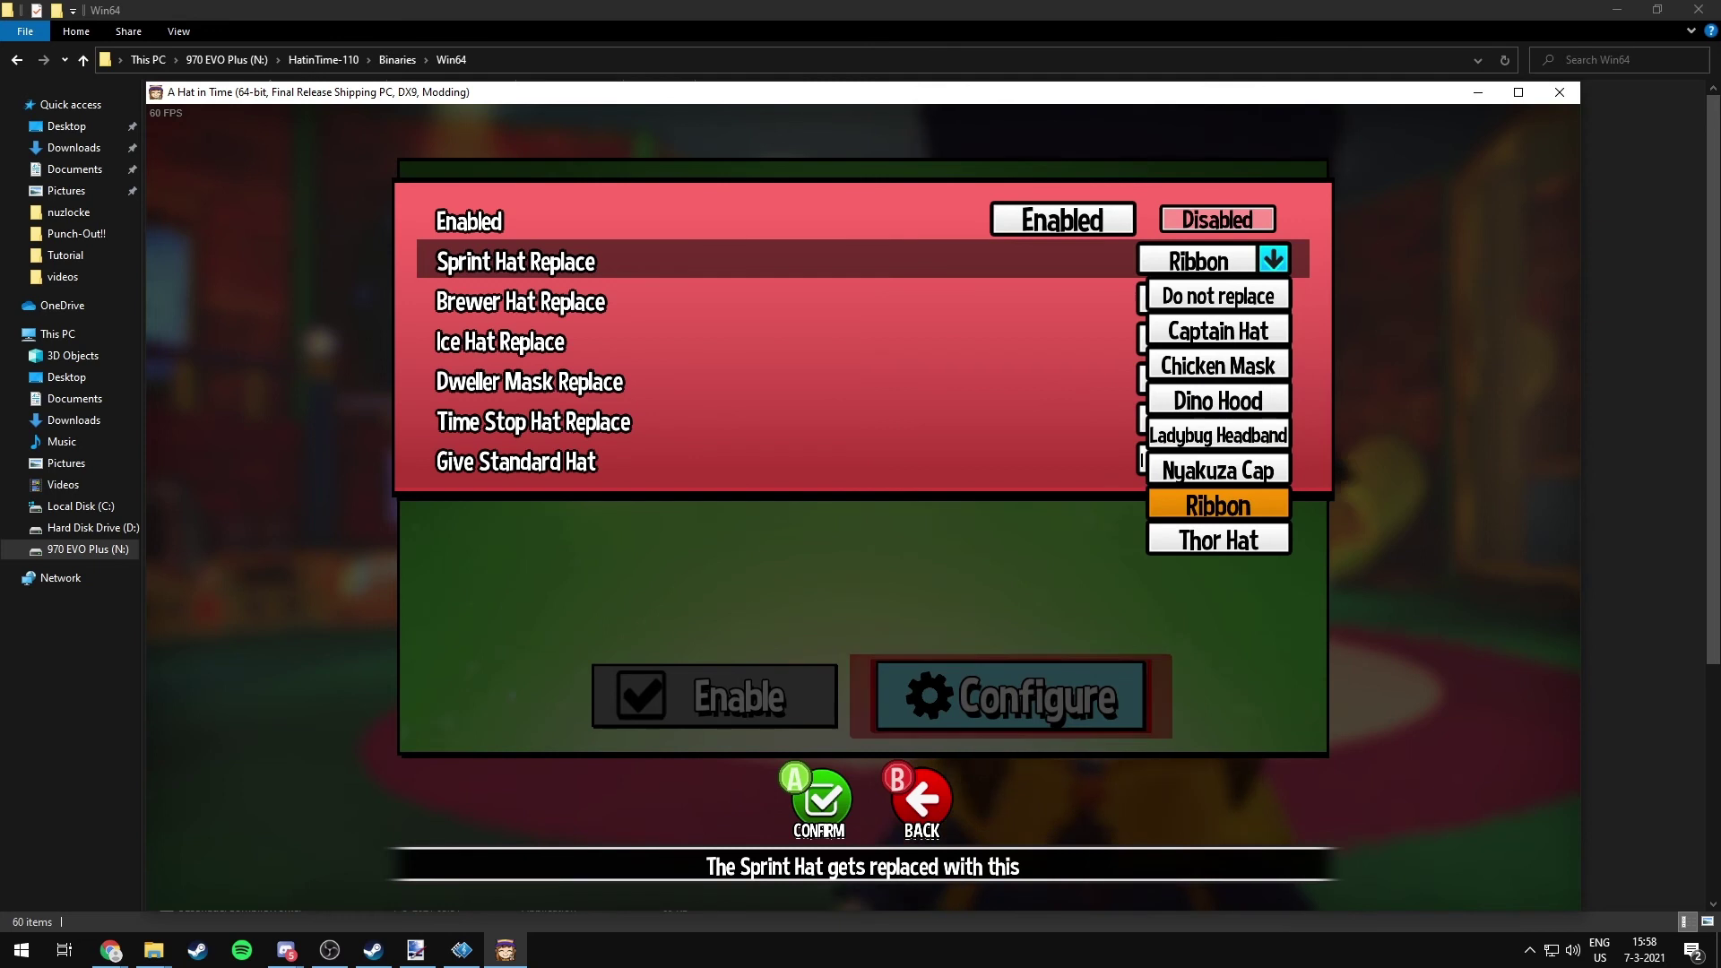
{"action": "key", "text": "Up"}
{"action": "key", "text": "Up"}
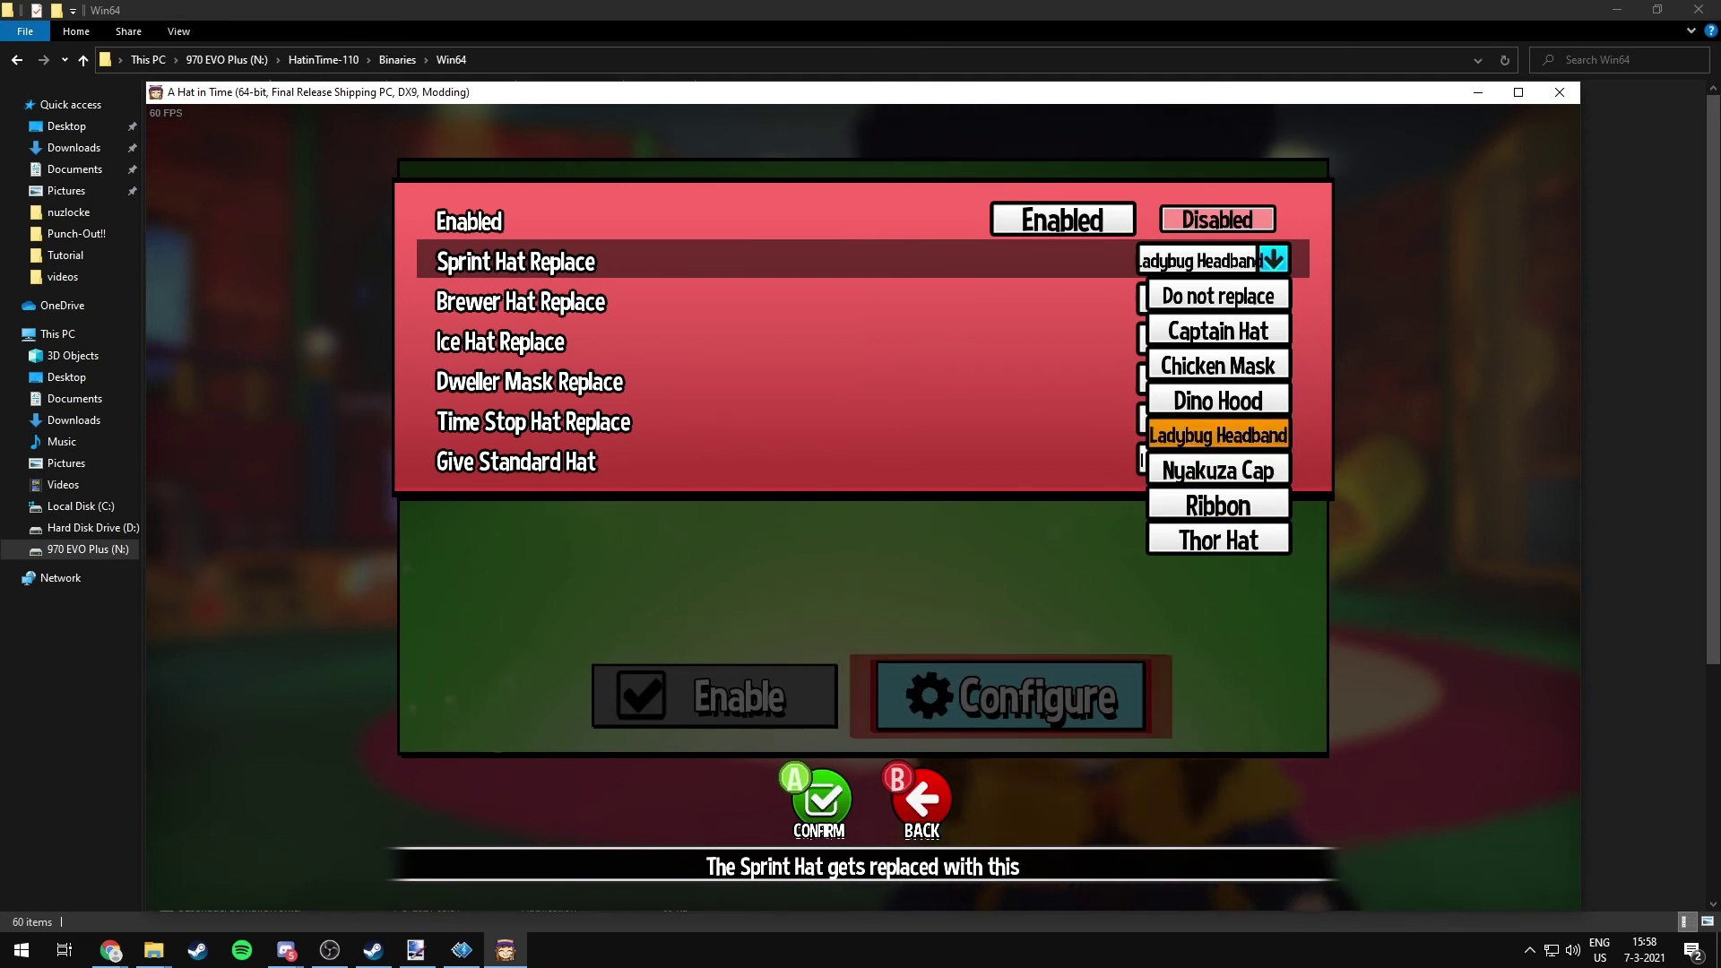
{"action": "key", "text": "Up"}
{"action": "key", "text": "Up"}
{"action": "key", "text": "Return"}
{"action": "key", "text": "Return"}
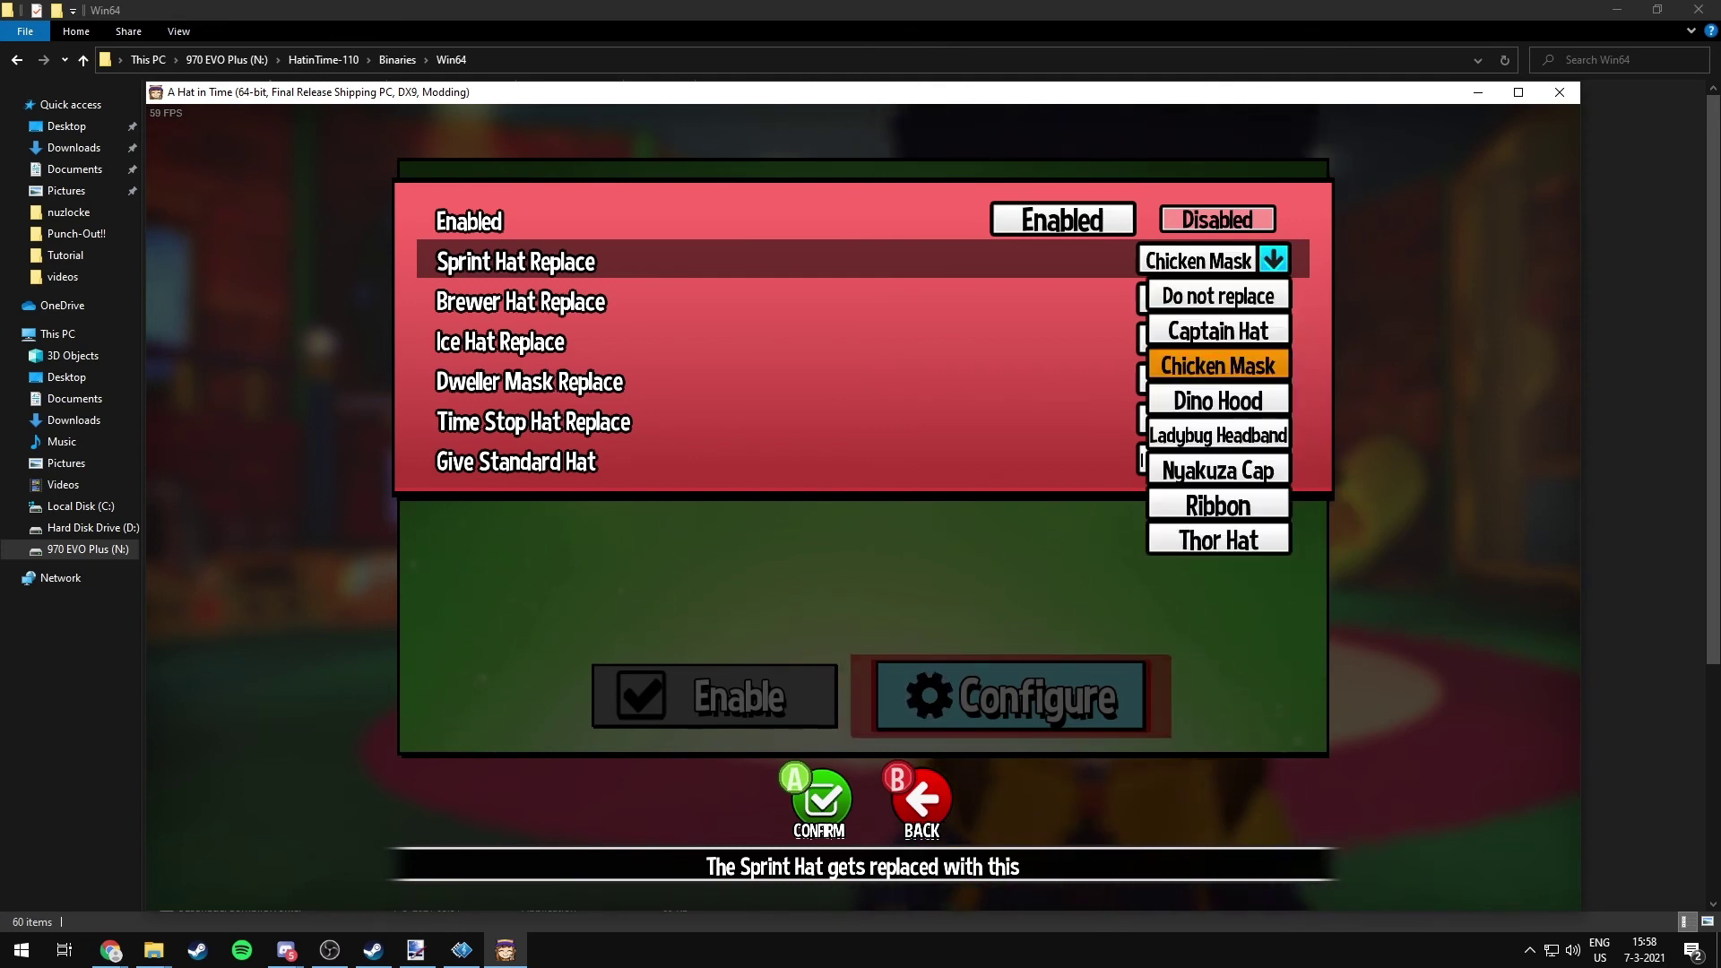
{"action": "key", "text": "Down"}
{"action": "key", "text": "Return"}
{"action": "key", "text": "Return"}
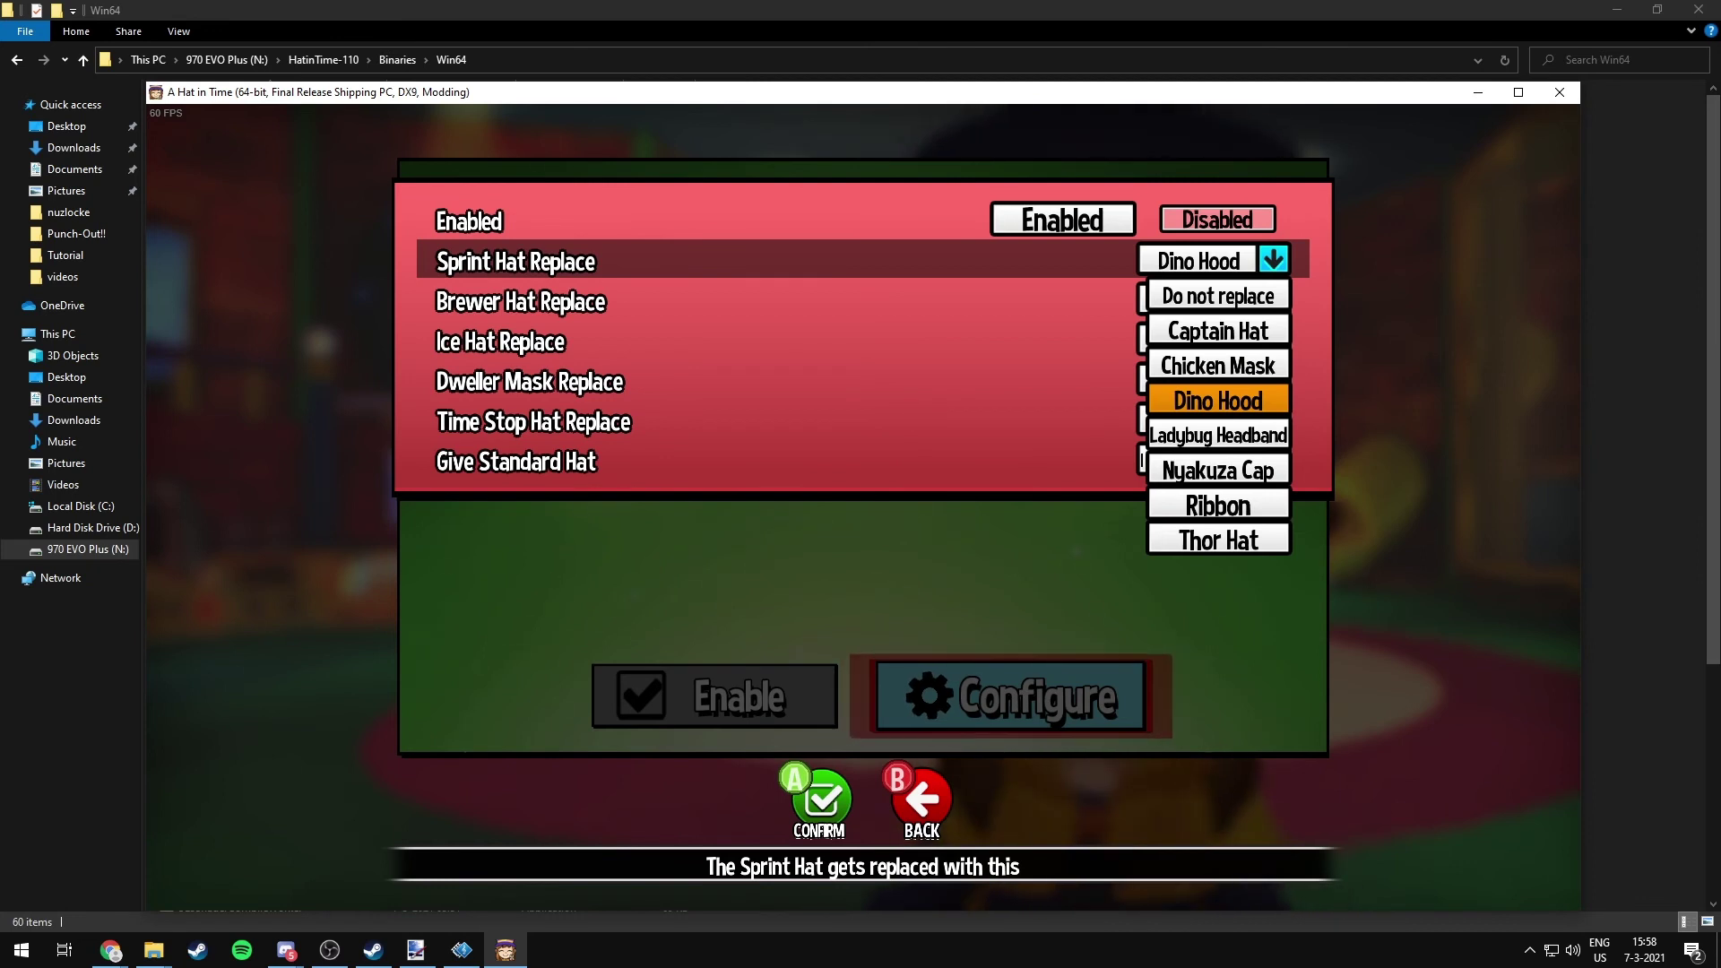
{"action": "key", "text": "Down"}
{"action": "key", "text": "Return"}
{"action": "key", "text": "Return"}
Step: Set Sprint Hat Replace to Ribbon and close the hat flair settings
{"action": "key", "text": "Down"}
{"action": "key", "text": "Down"}
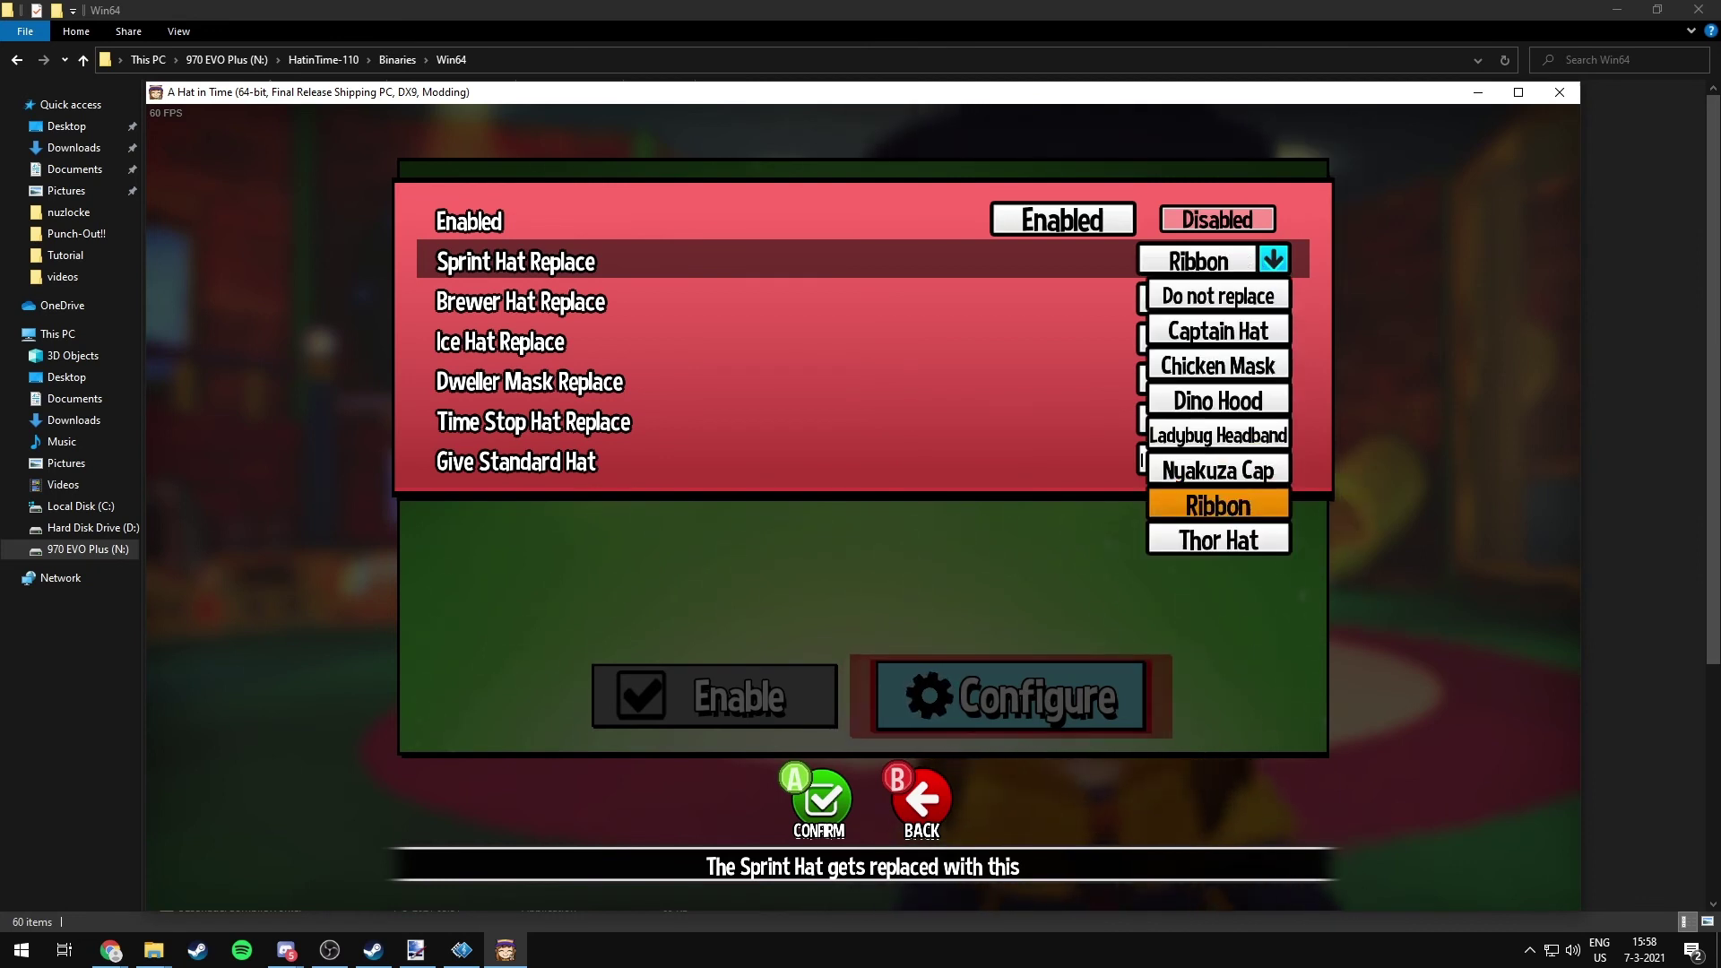
{"action": "key", "text": "Return"}
{"action": "key", "text": "Down"}
{"action": "key", "text": "Up"}
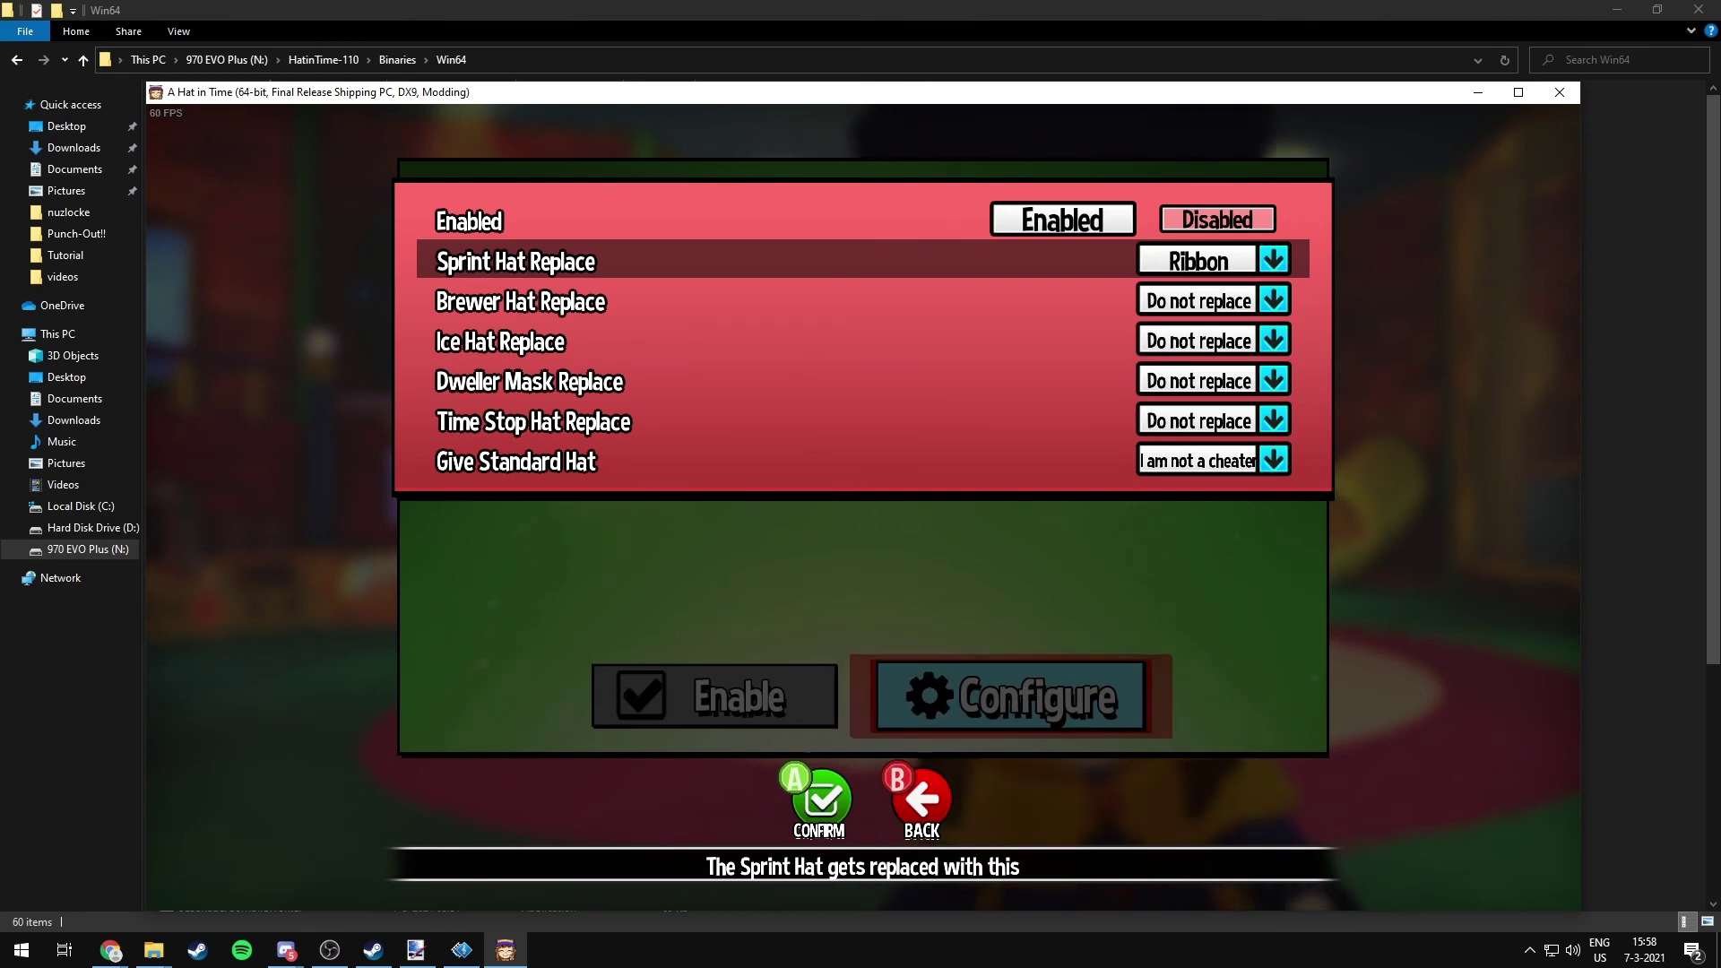
{"action": "key", "text": "Down"}
{"action": "key", "text": "Down"}
{"action": "key", "text": "Escape"}
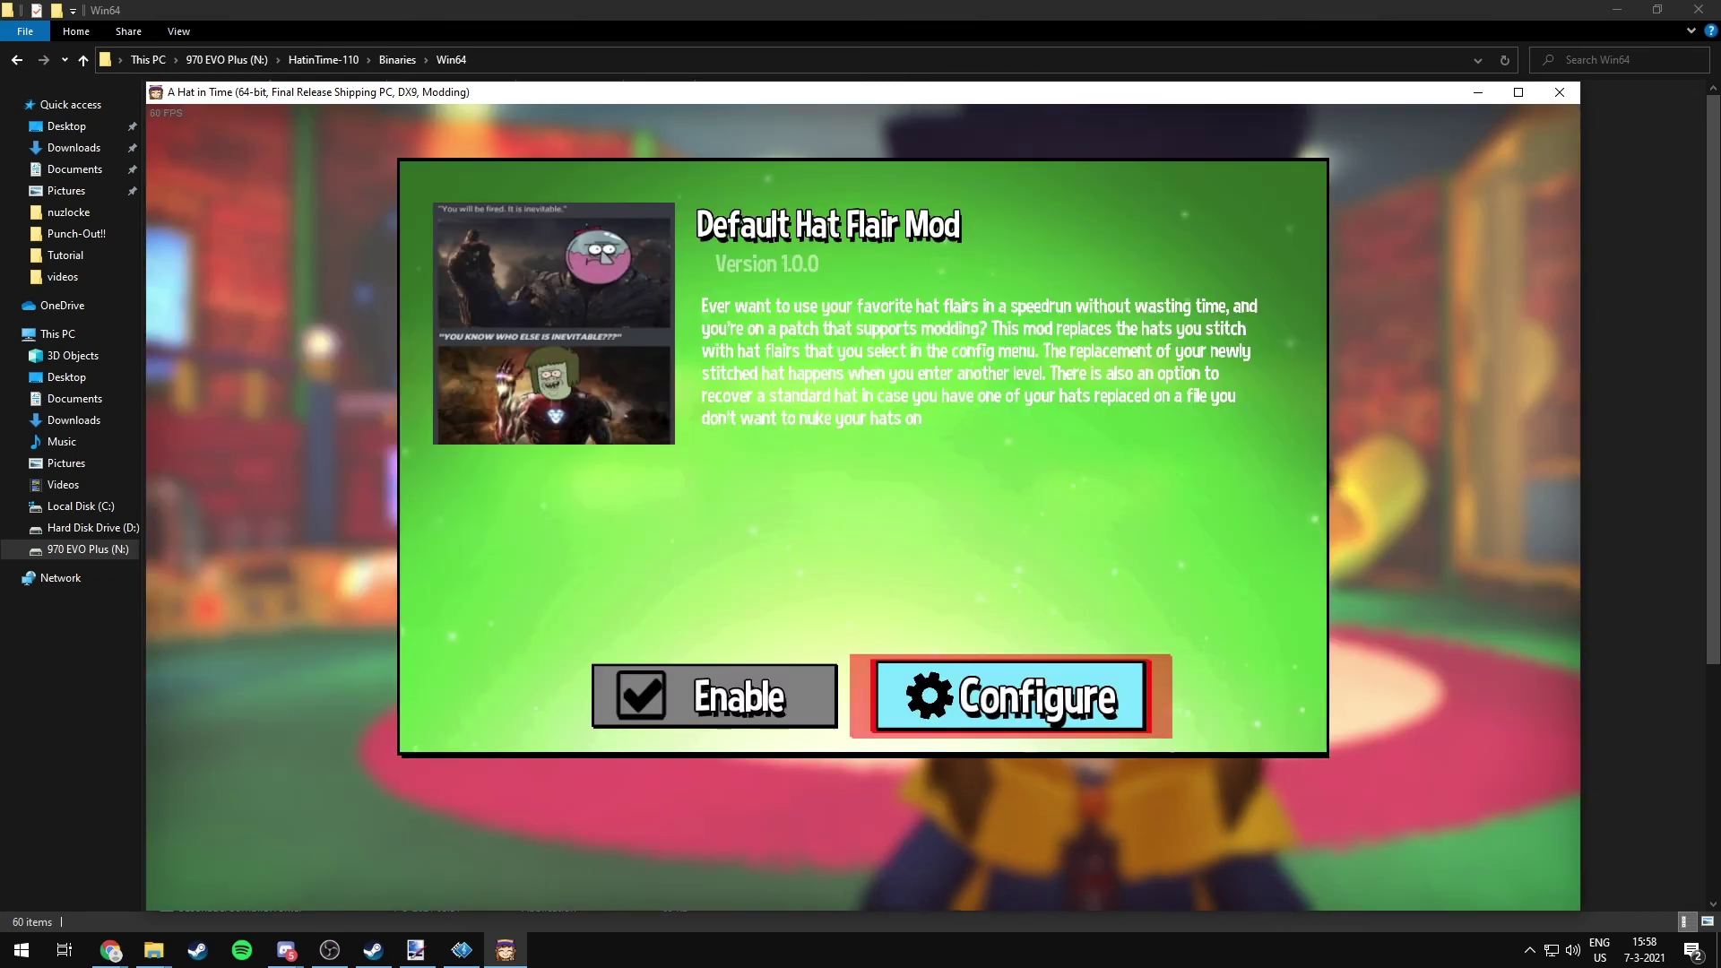
Step: Open the Default Dye Mod configuration and its Mod Dyes list
{"action": "key", "text": "Escape"}
{"action": "key", "text": "Right"}
{"action": "key", "text": "Return"}
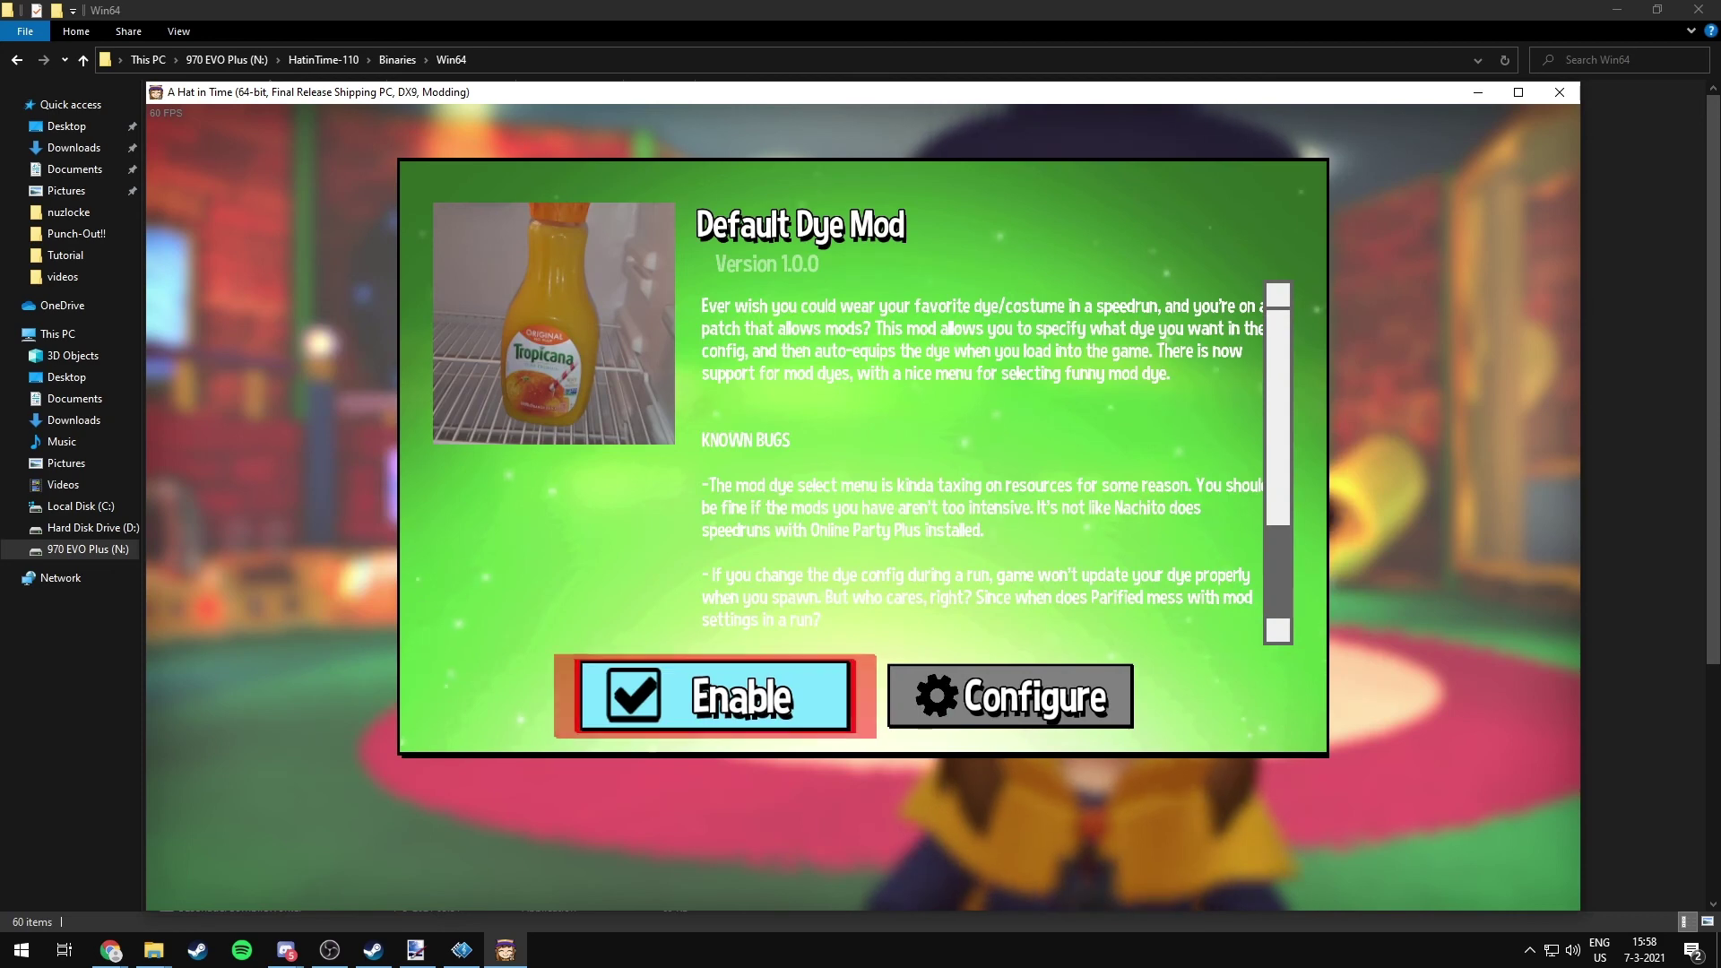
{"action": "key", "text": "Right"}
{"action": "key", "text": "Return"}
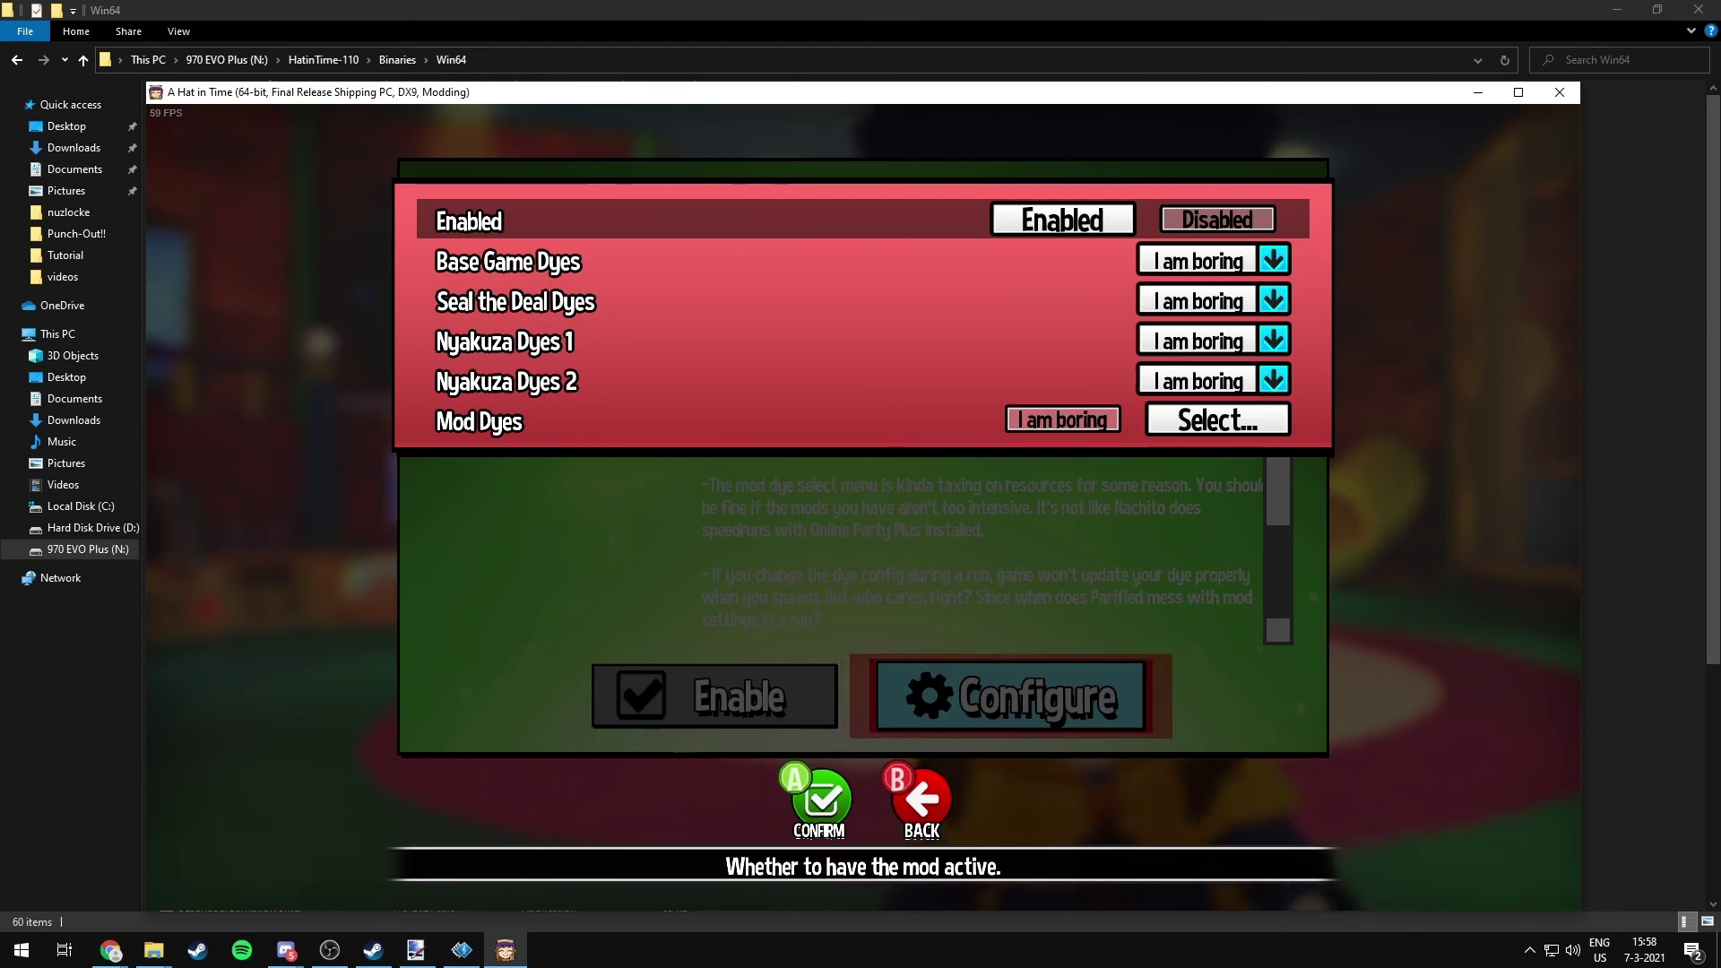
{"action": "key", "text": "Down"}
{"action": "key", "text": "Down"}
{"action": "key", "text": "Down"}
{"action": "key", "text": "Down"}
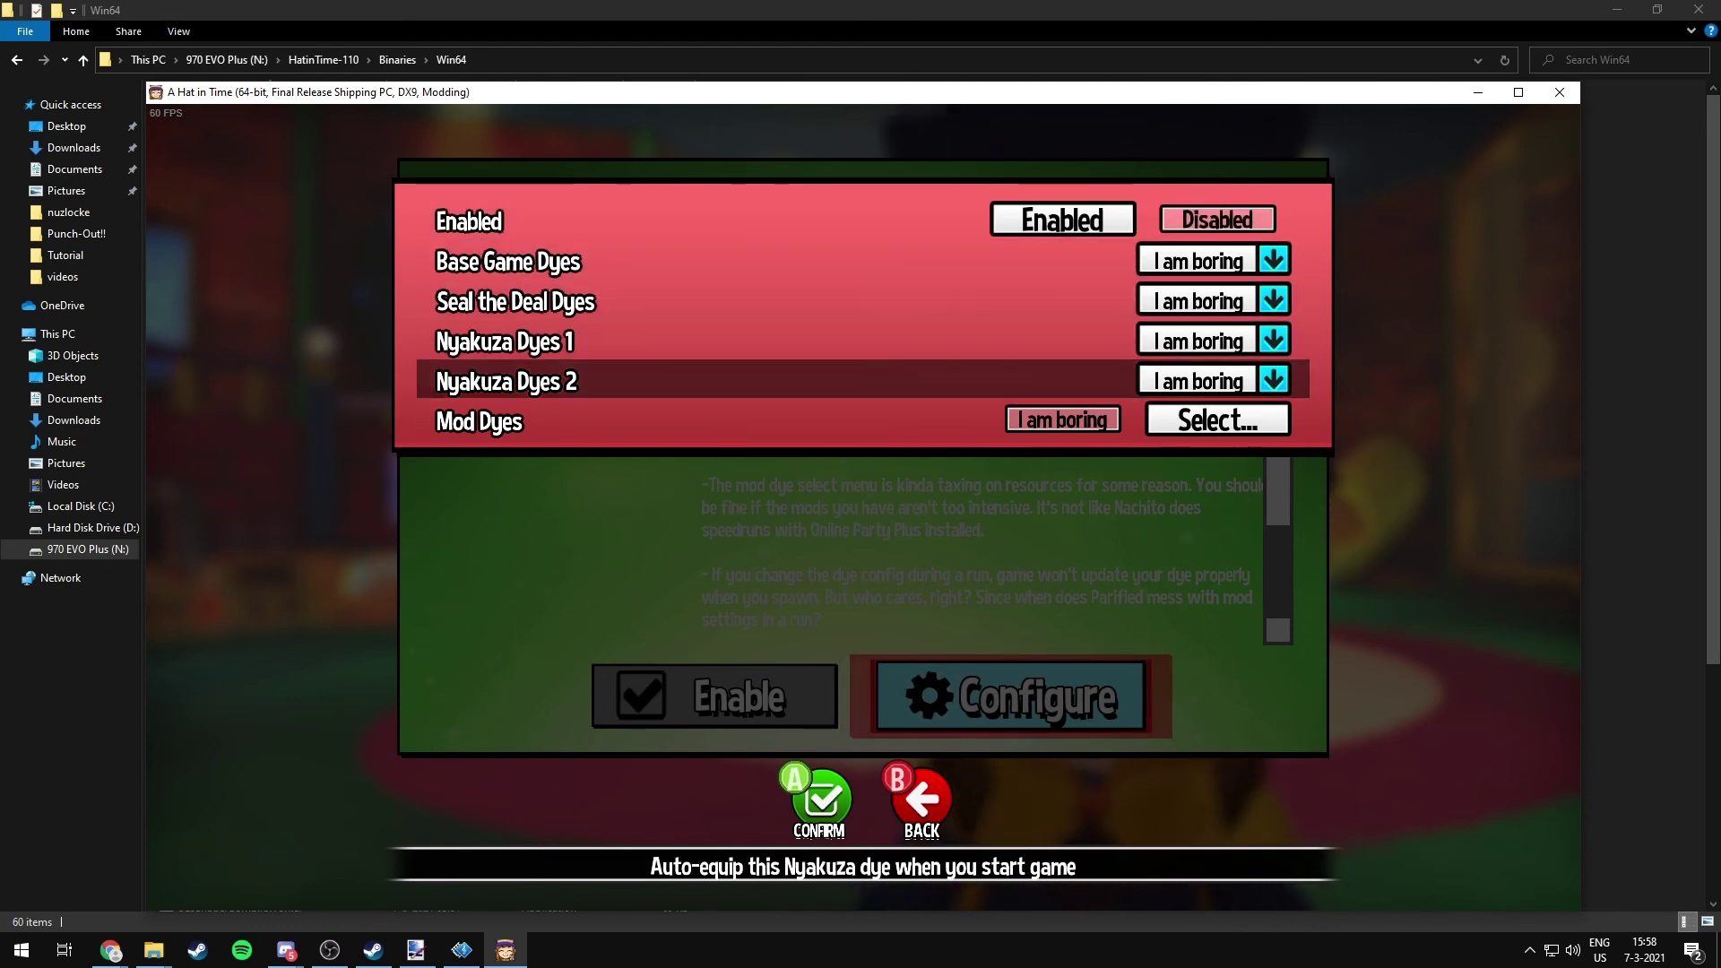
{"action": "key", "text": "Down"}
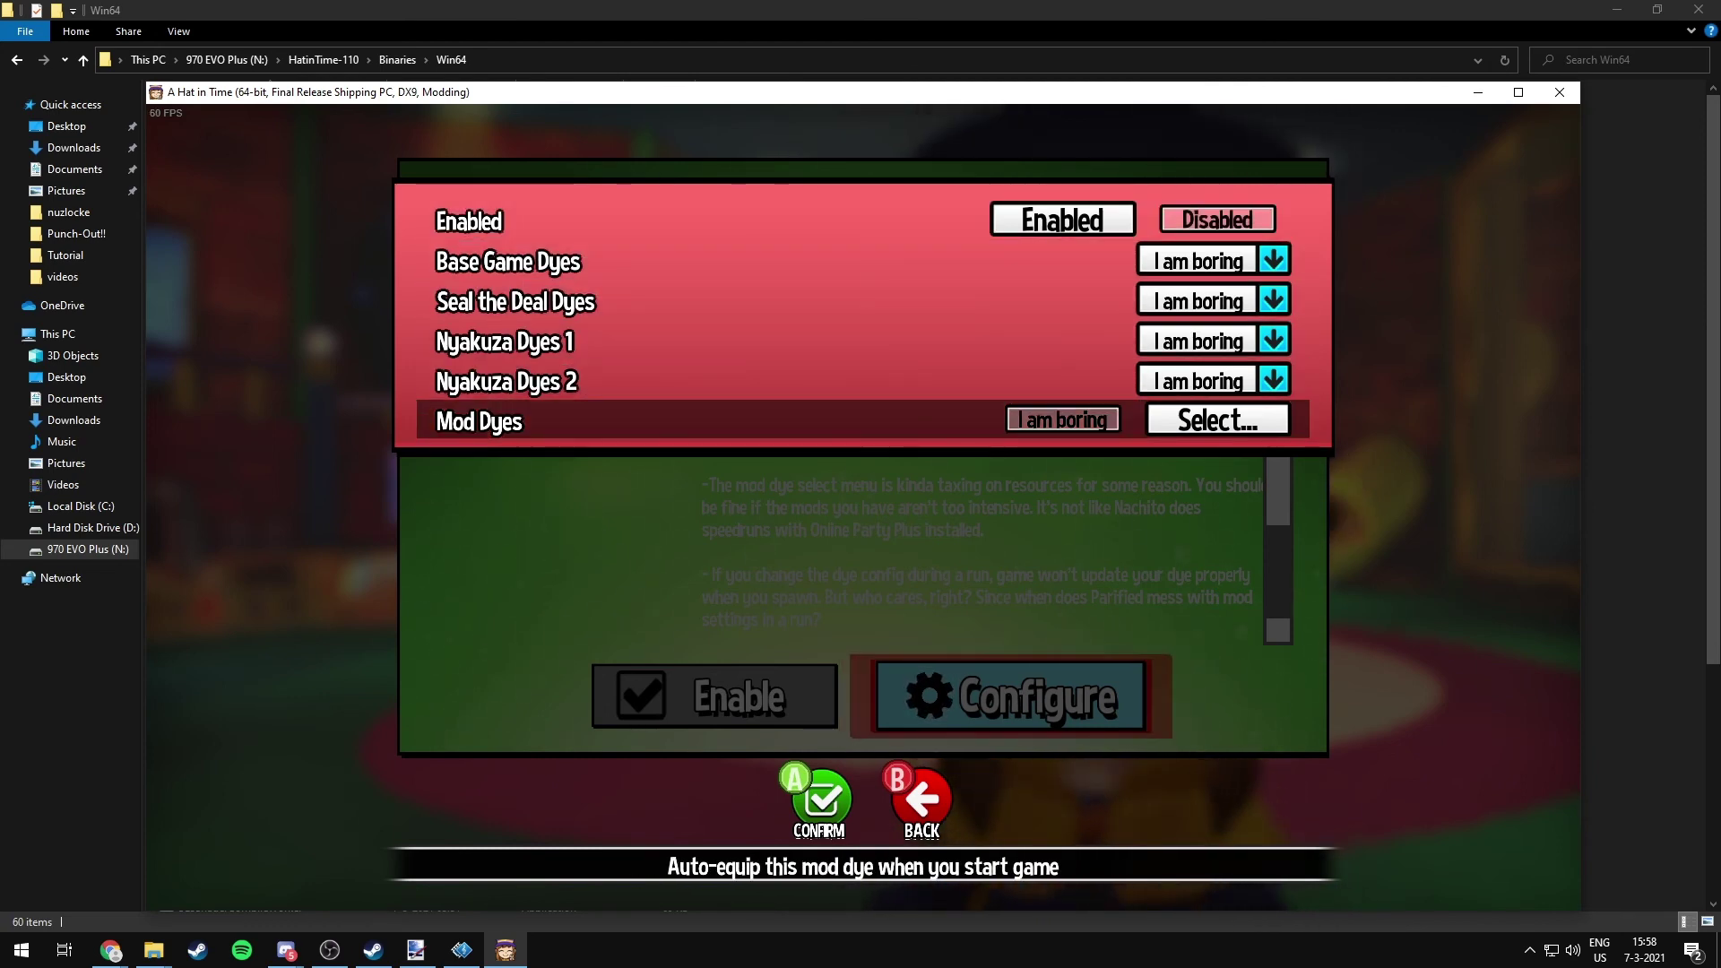
{"action": "key", "text": "Left"}
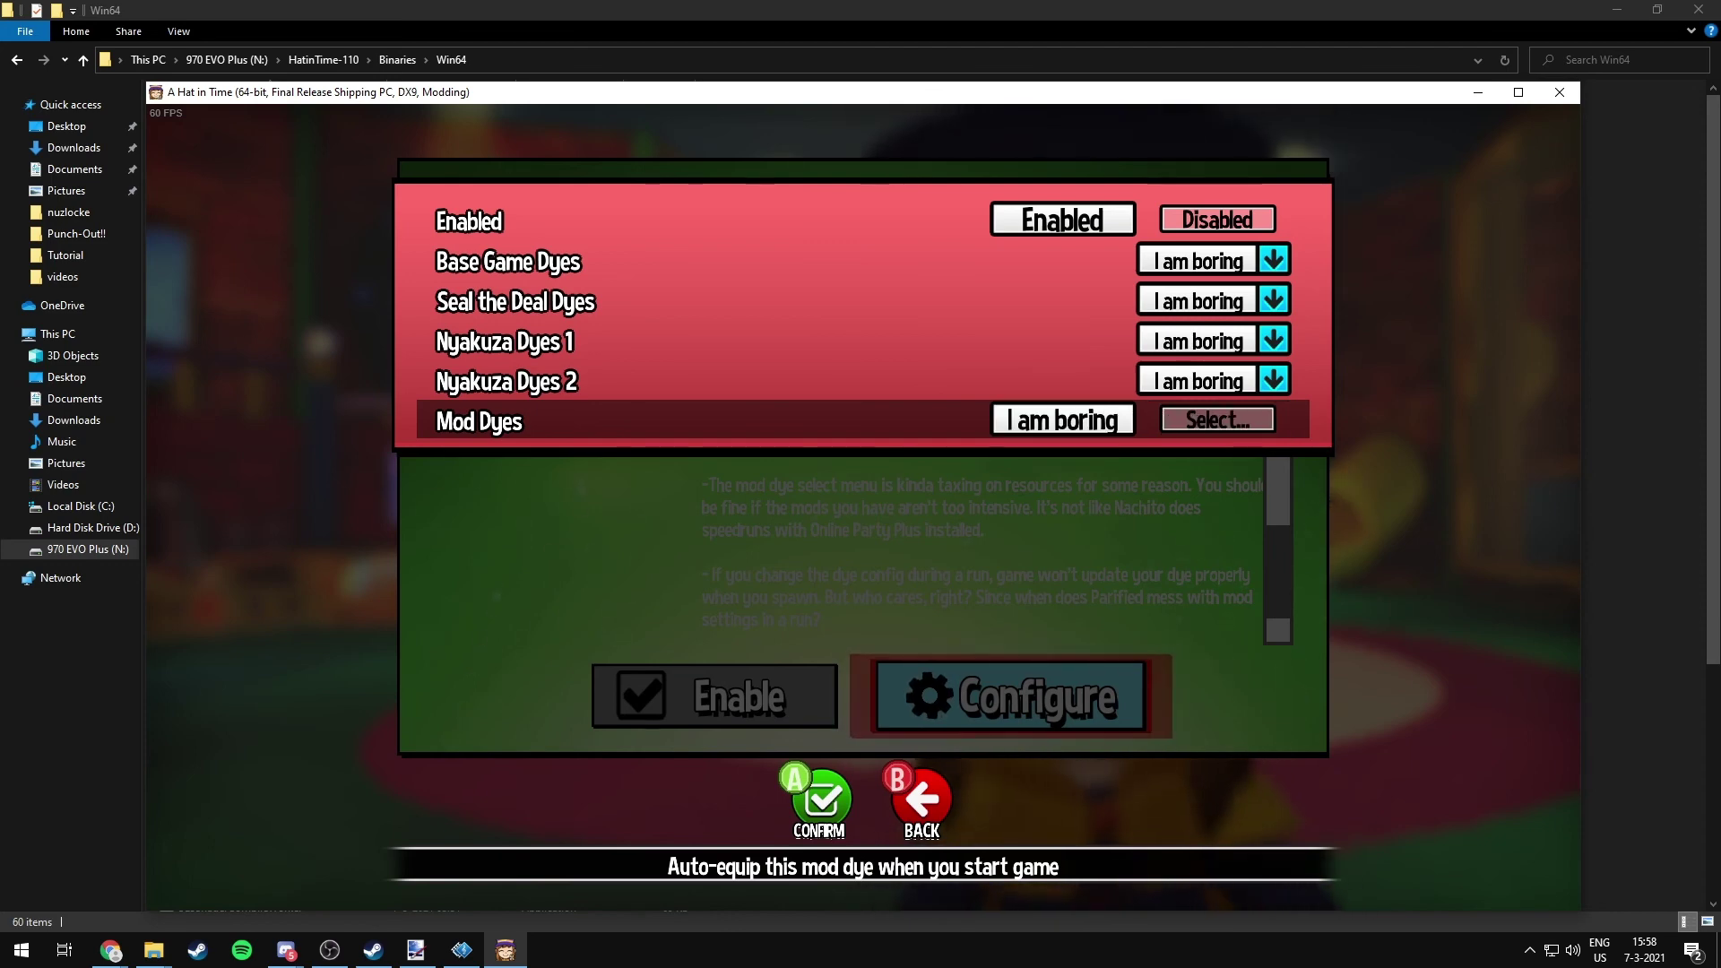
{"action": "key", "text": "Return"}
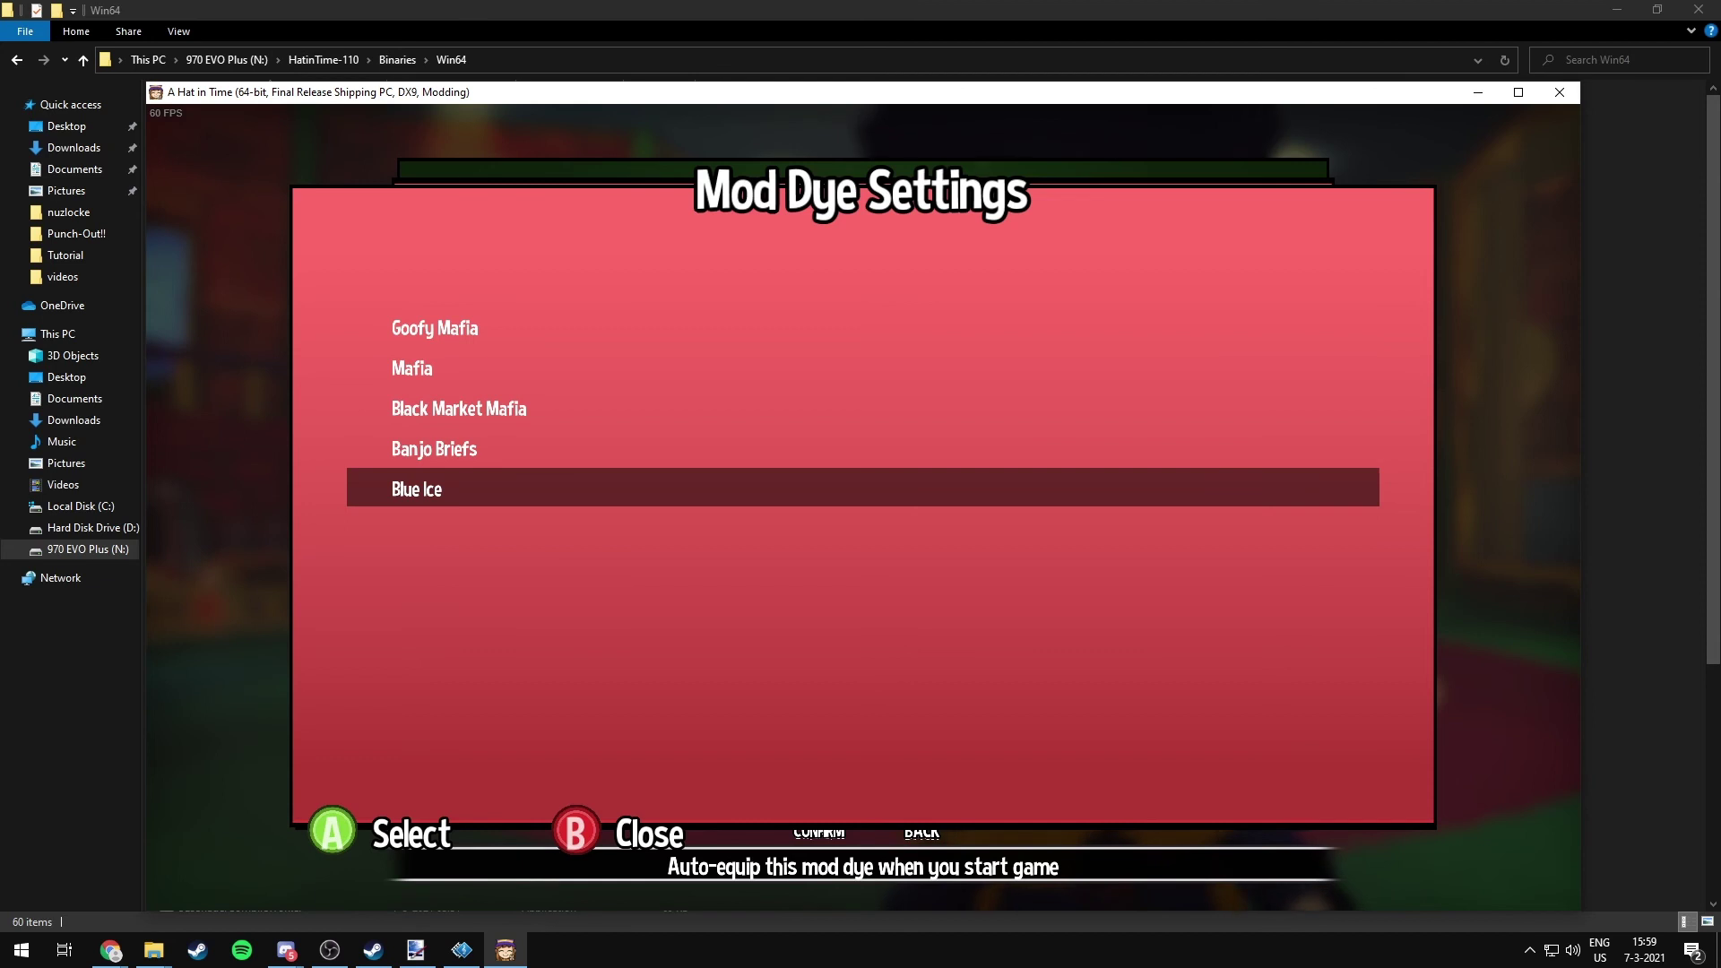
Step: Pick Blue Ice from the mod dye list and back out to the Misc mods list
{"action": "key", "text": "Up"}
{"action": "key", "text": "Up"}
{"action": "key", "text": "Up"}
{"action": "key", "text": "Down"}
{"action": "key", "text": "Down"}
{"action": "key", "text": "Up"}
{"action": "key", "text": "Up"}
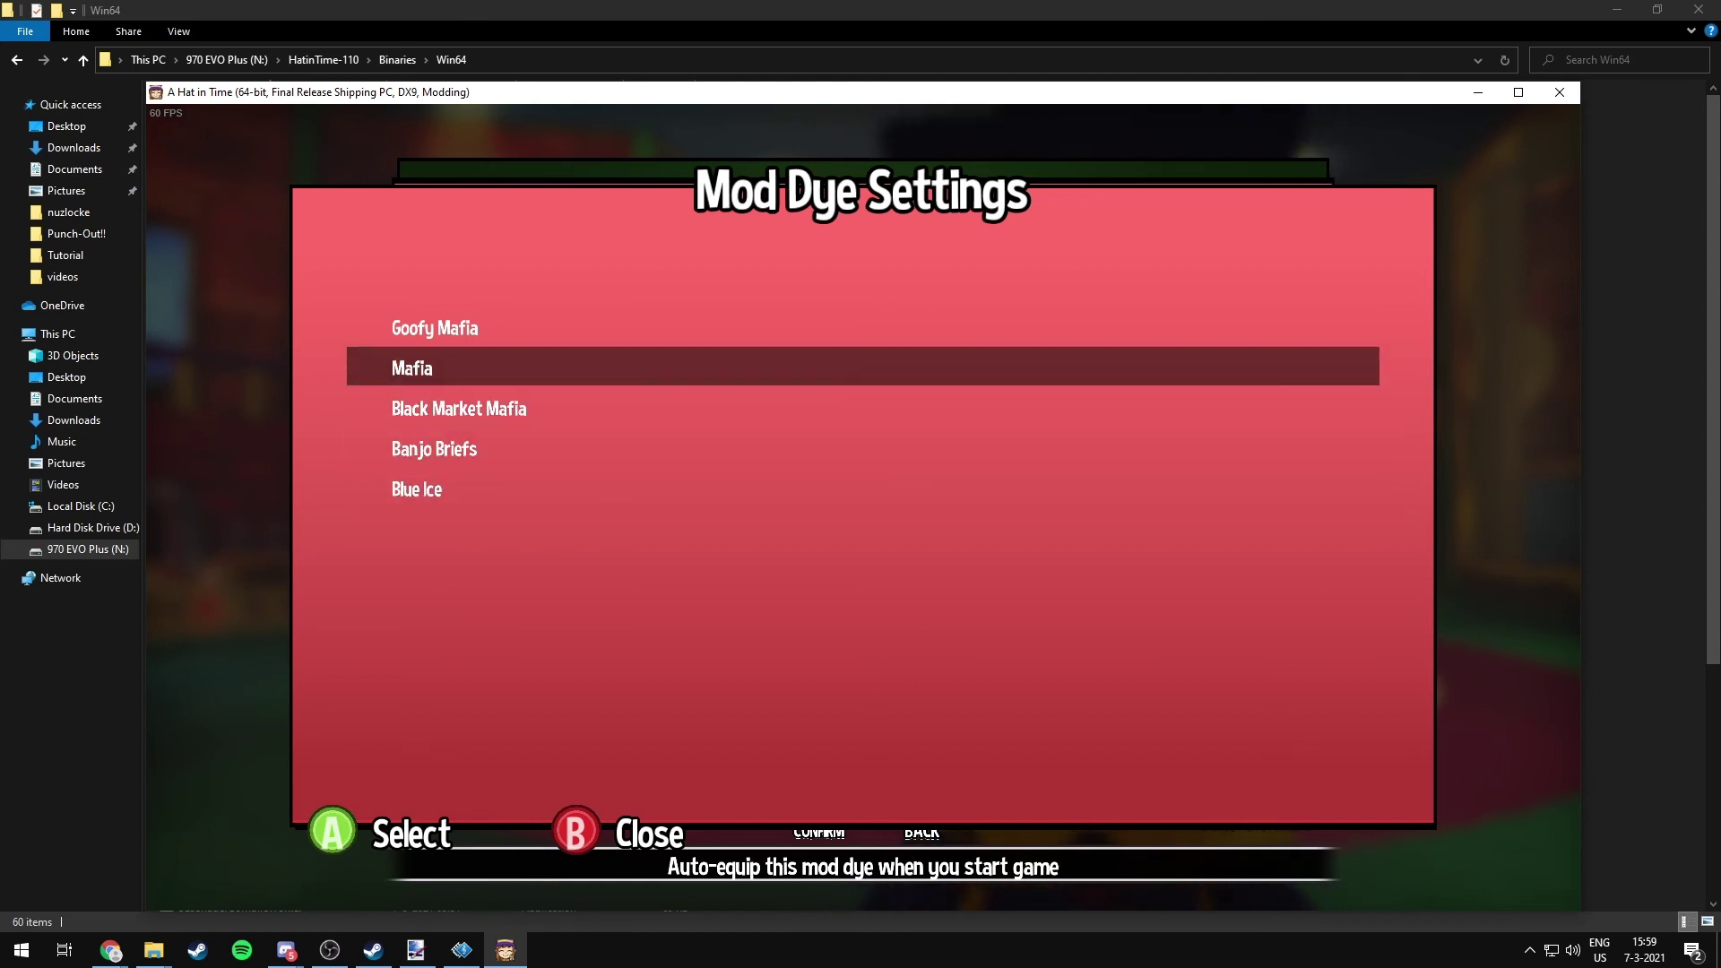
{"action": "key", "text": "Up"}
{"action": "key", "text": "Down"}
{"action": "key", "text": "Down"}
{"action": "key", "text": "Down"}
{"action": "key", "text": "Down"}
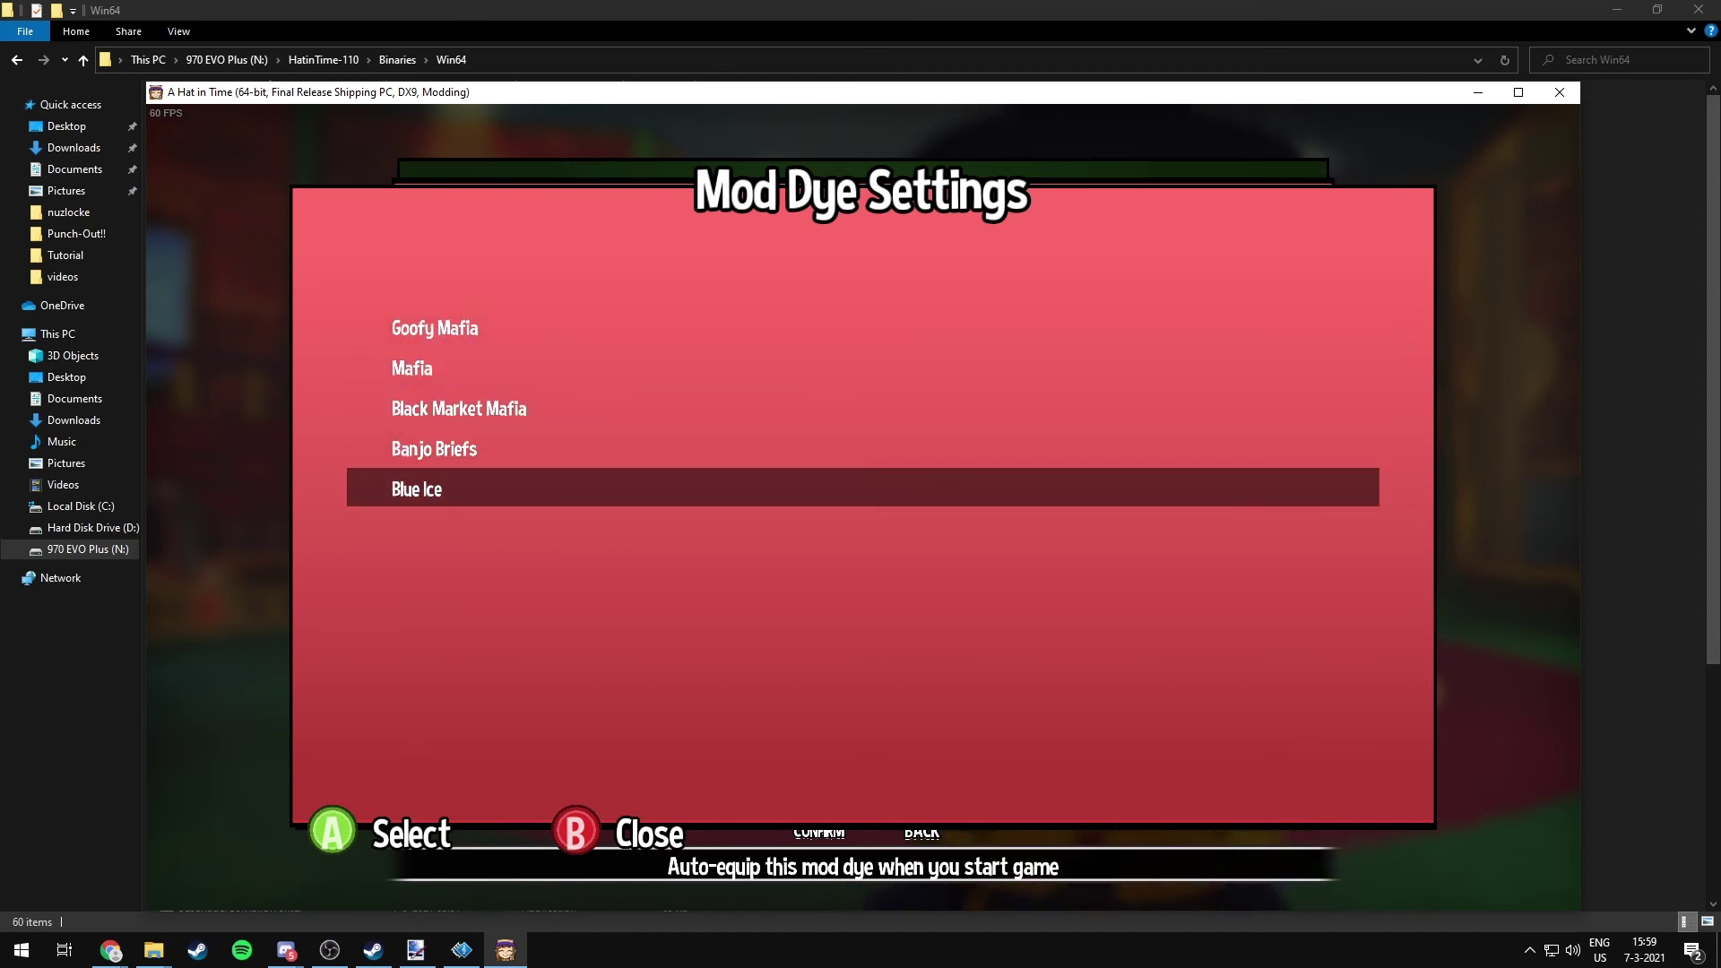
{"action": "key", "text": "Return"}
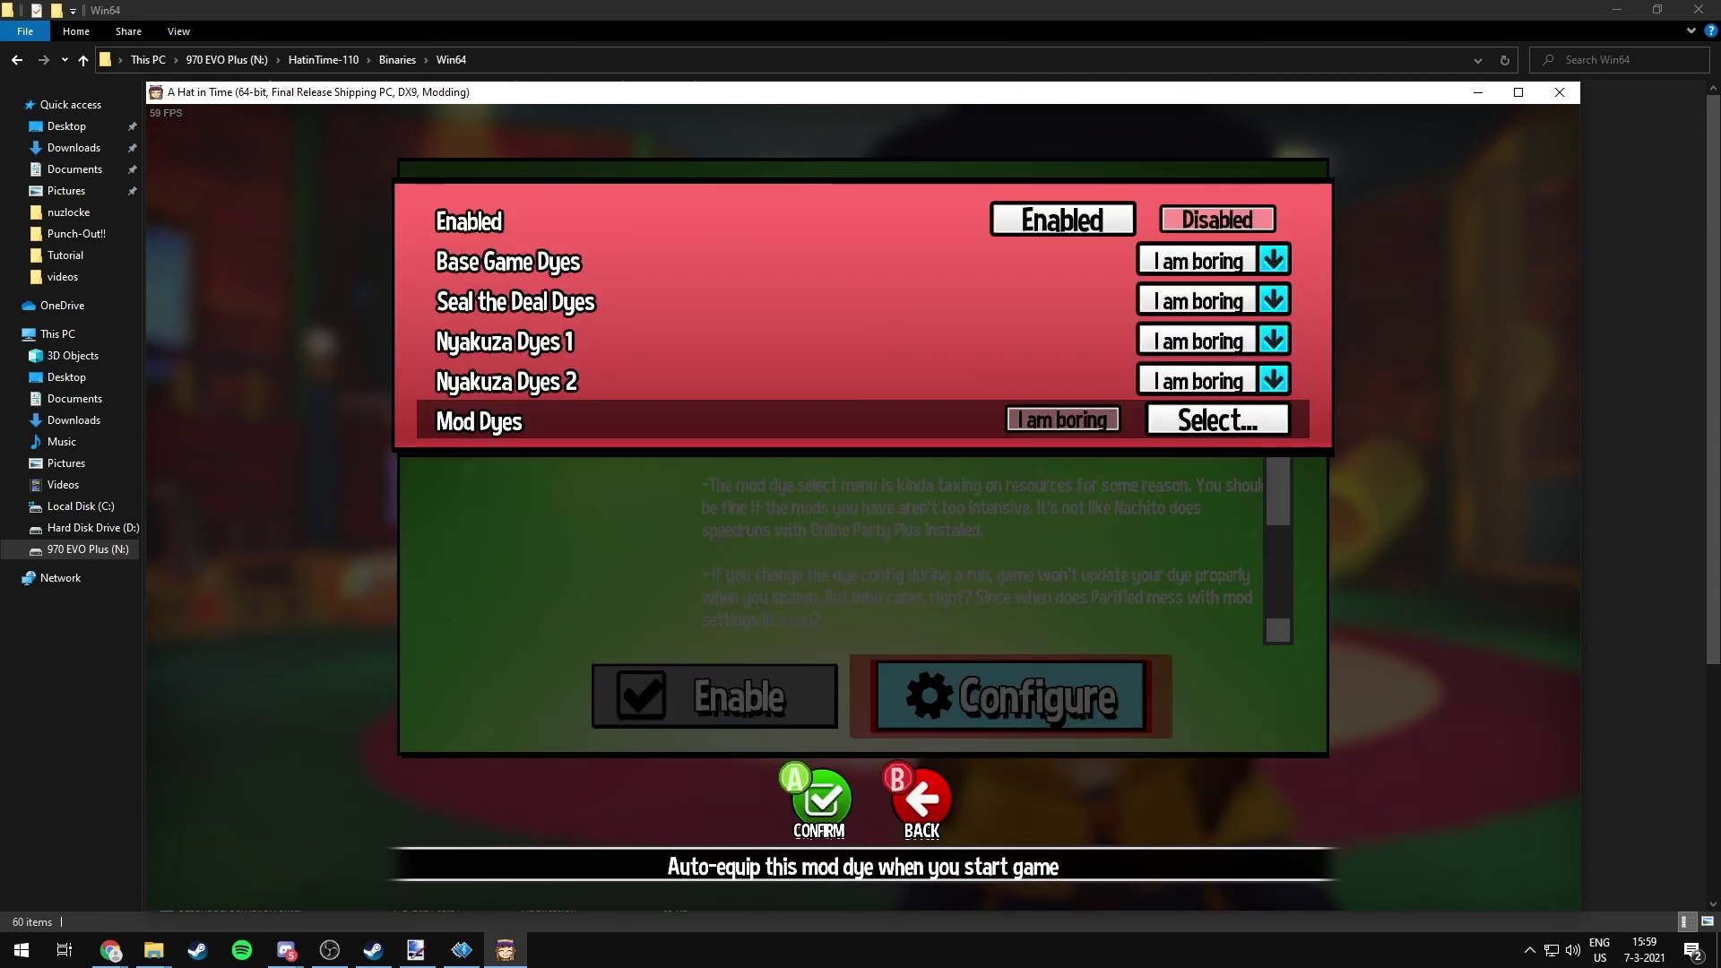
{"action": "key", "text": "Escape"}
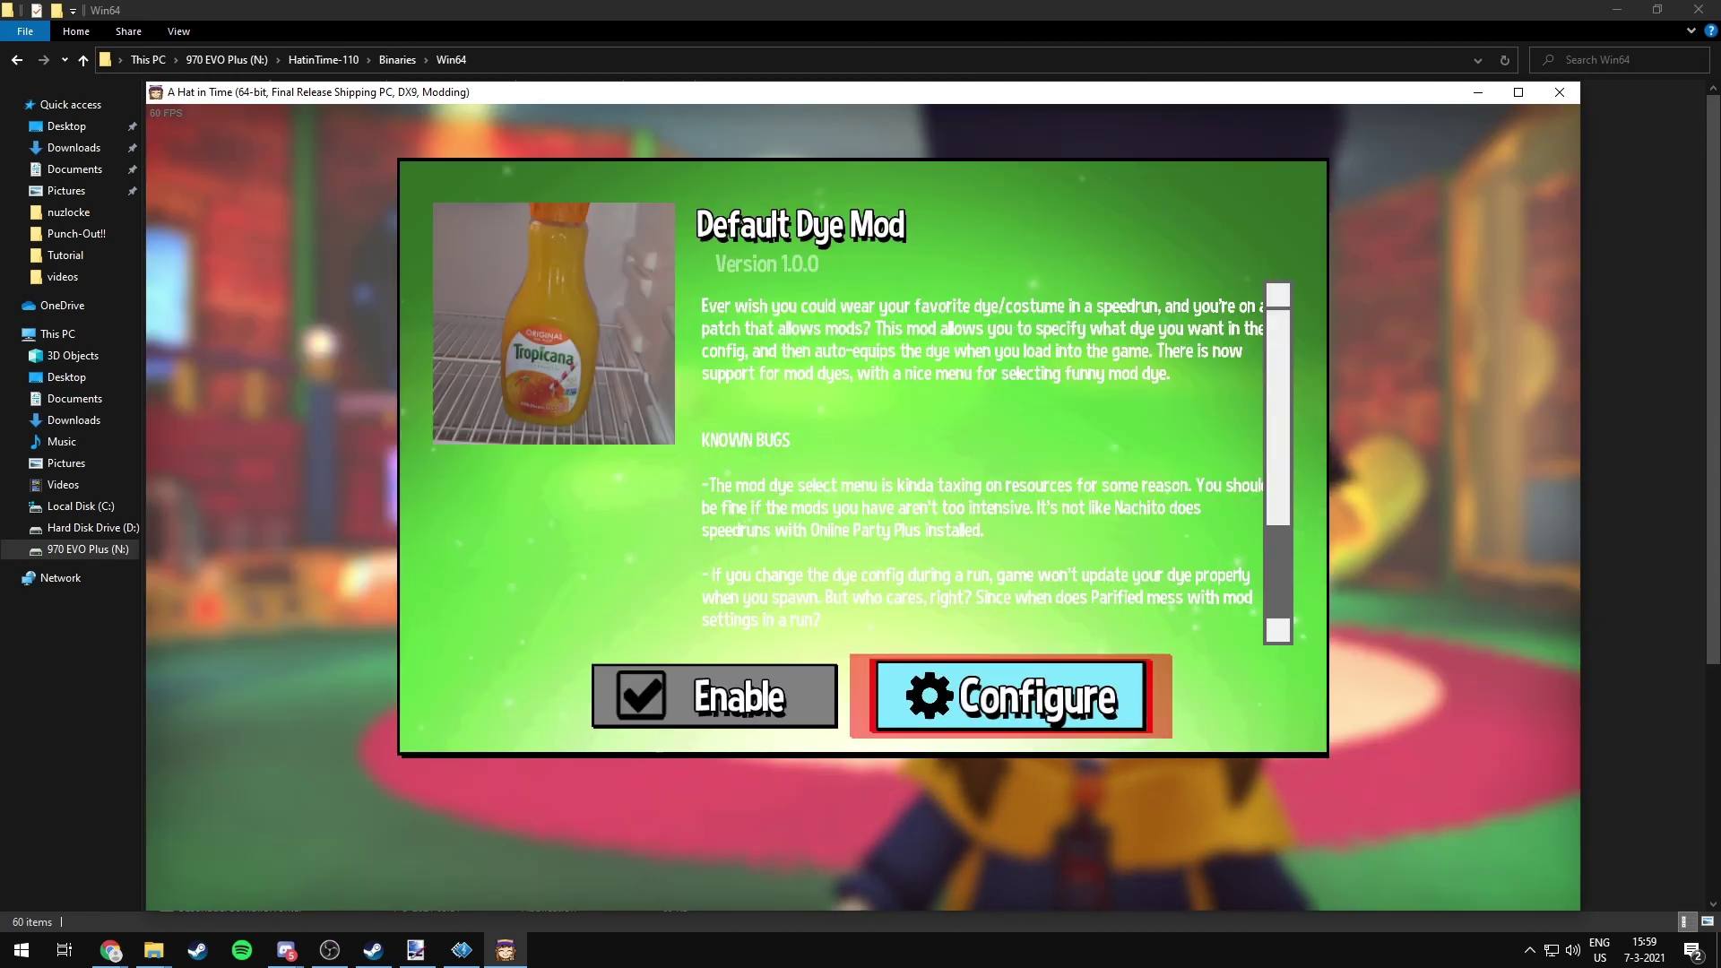
{"action": "key", "text": "Escape"}
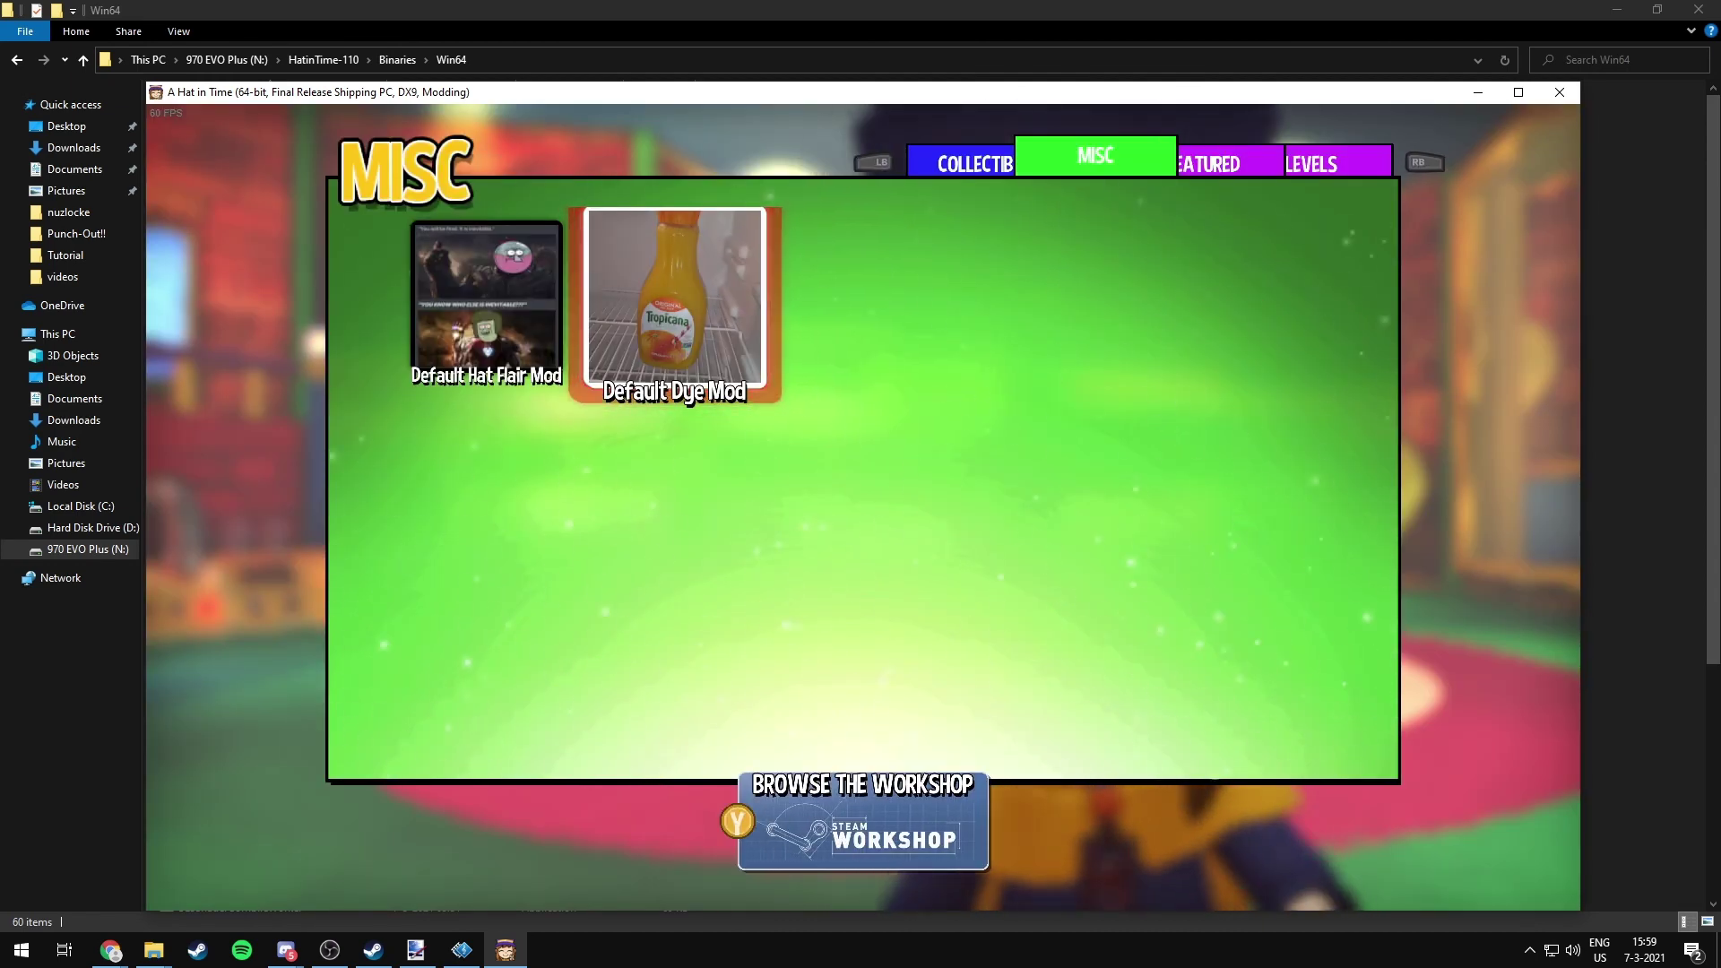
Step: Browse Blue Ice Dye, Banjo Briefs and Mafia Pattern Dyes under Collectibles, then exit to the main menu
{"action": "key", "text": "q"}
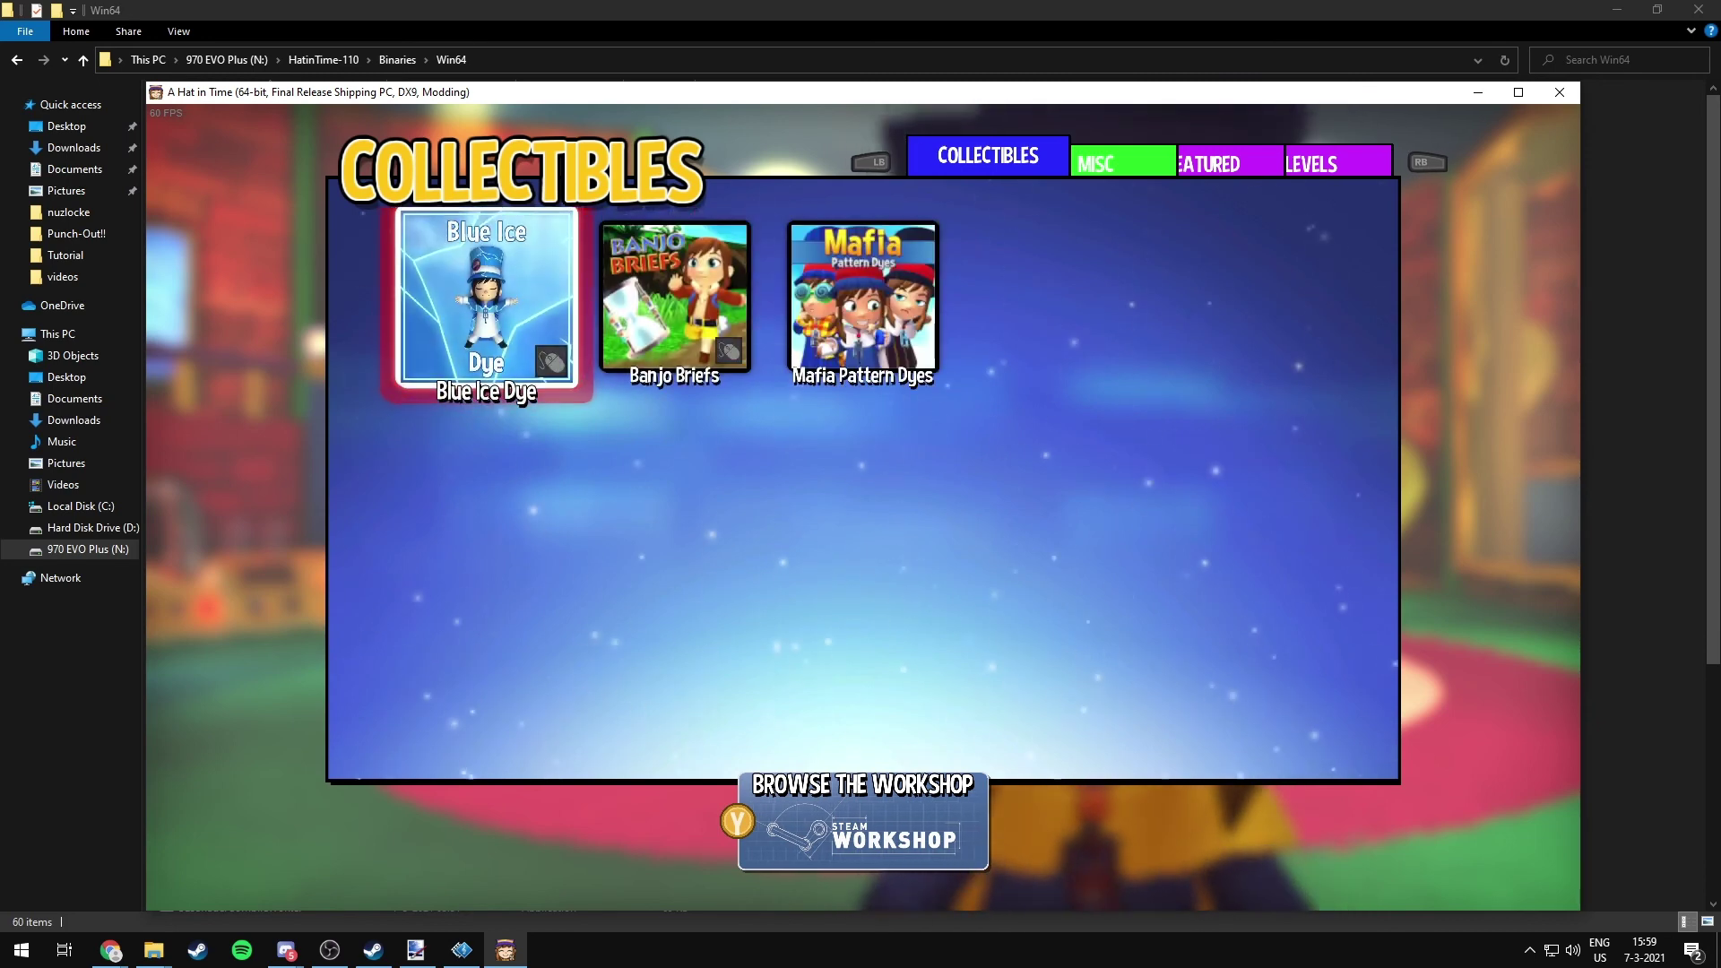
{"action": "key", "text": "Left"}
{"action": "key", "text": "Left"}
{"action": "key", "text": "Left"}
{"action": "key", "text": "Right"}
{"action": "key", "text": "Right"}
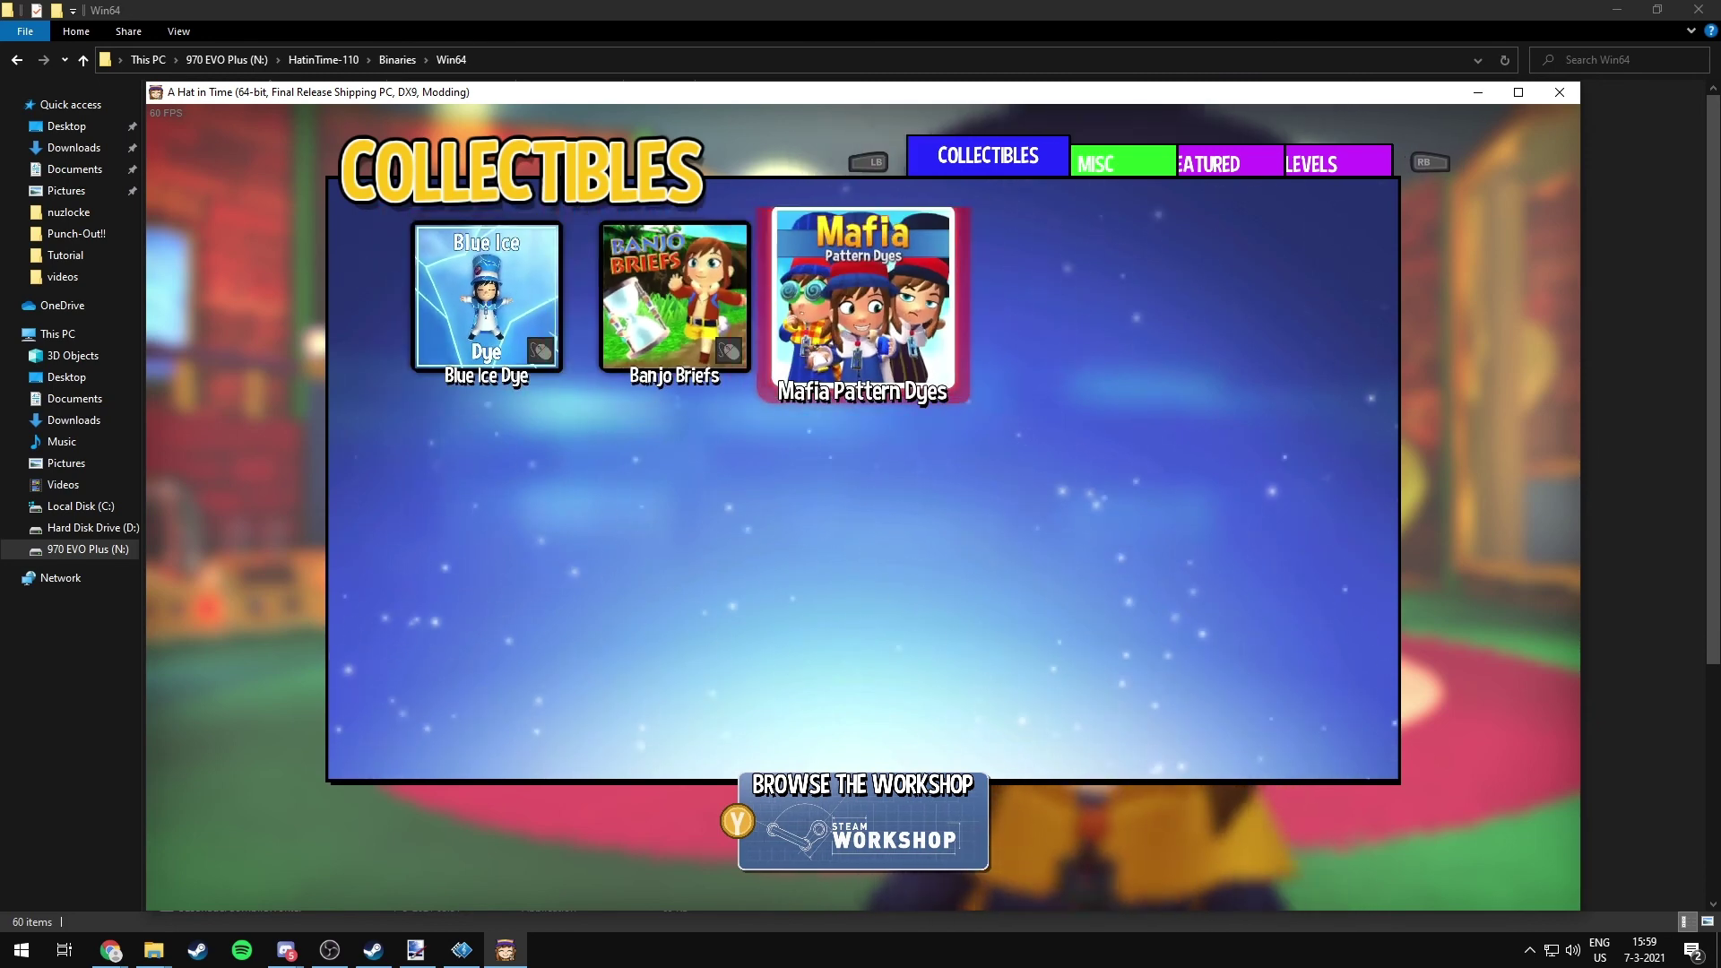
{"action": "key", "text": "Left"}
{"action": "key", "text": "Left"}
{"action": "key", "text": "Right"}
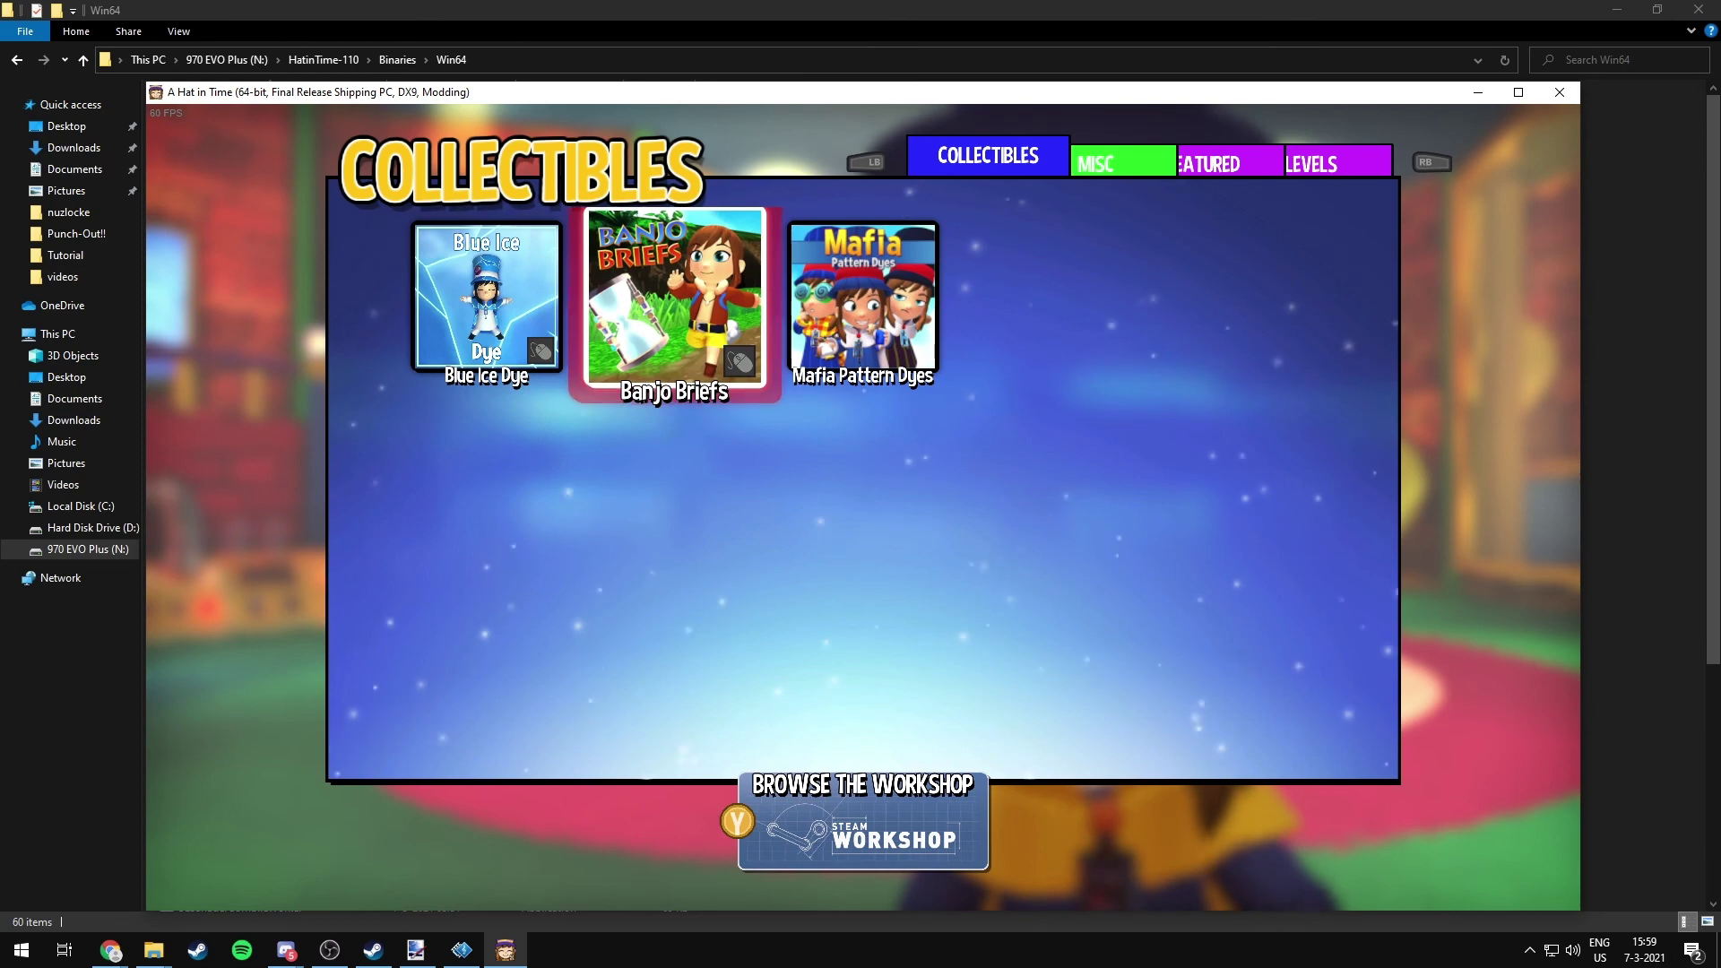
{"action": "key", "text": "Right"}
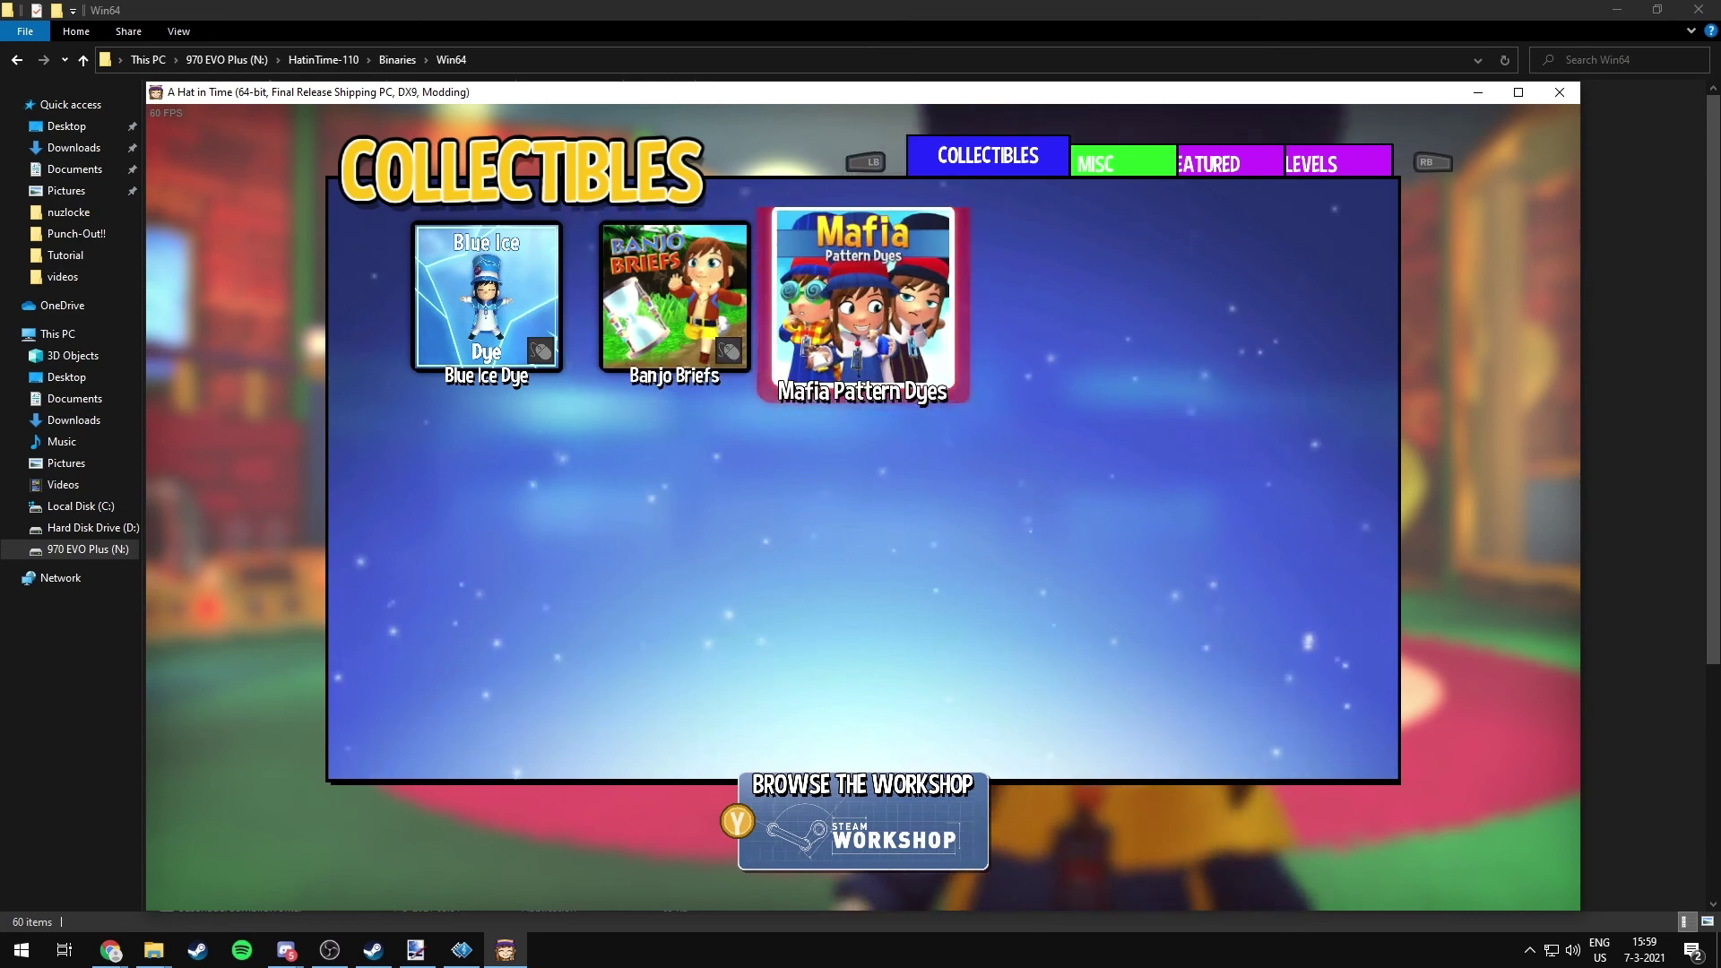
{"action": "key", "text": "Right"}
{"action": "key", "text": "Right"}
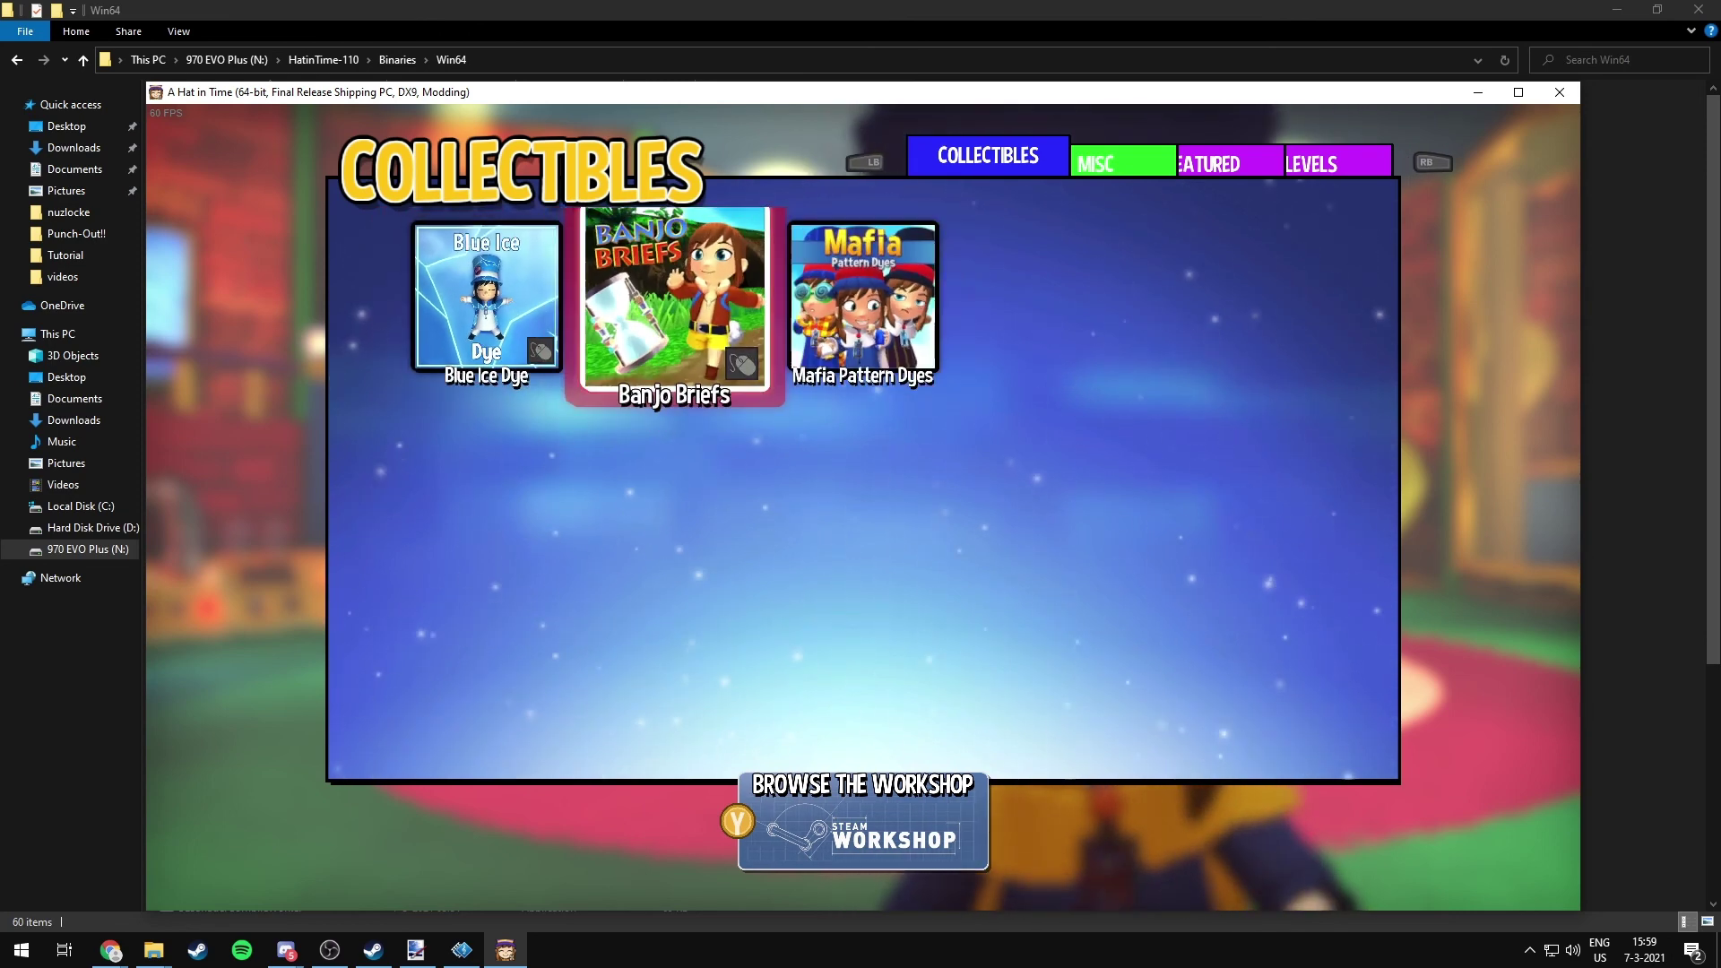
{"action": "key", "text": "Left"}
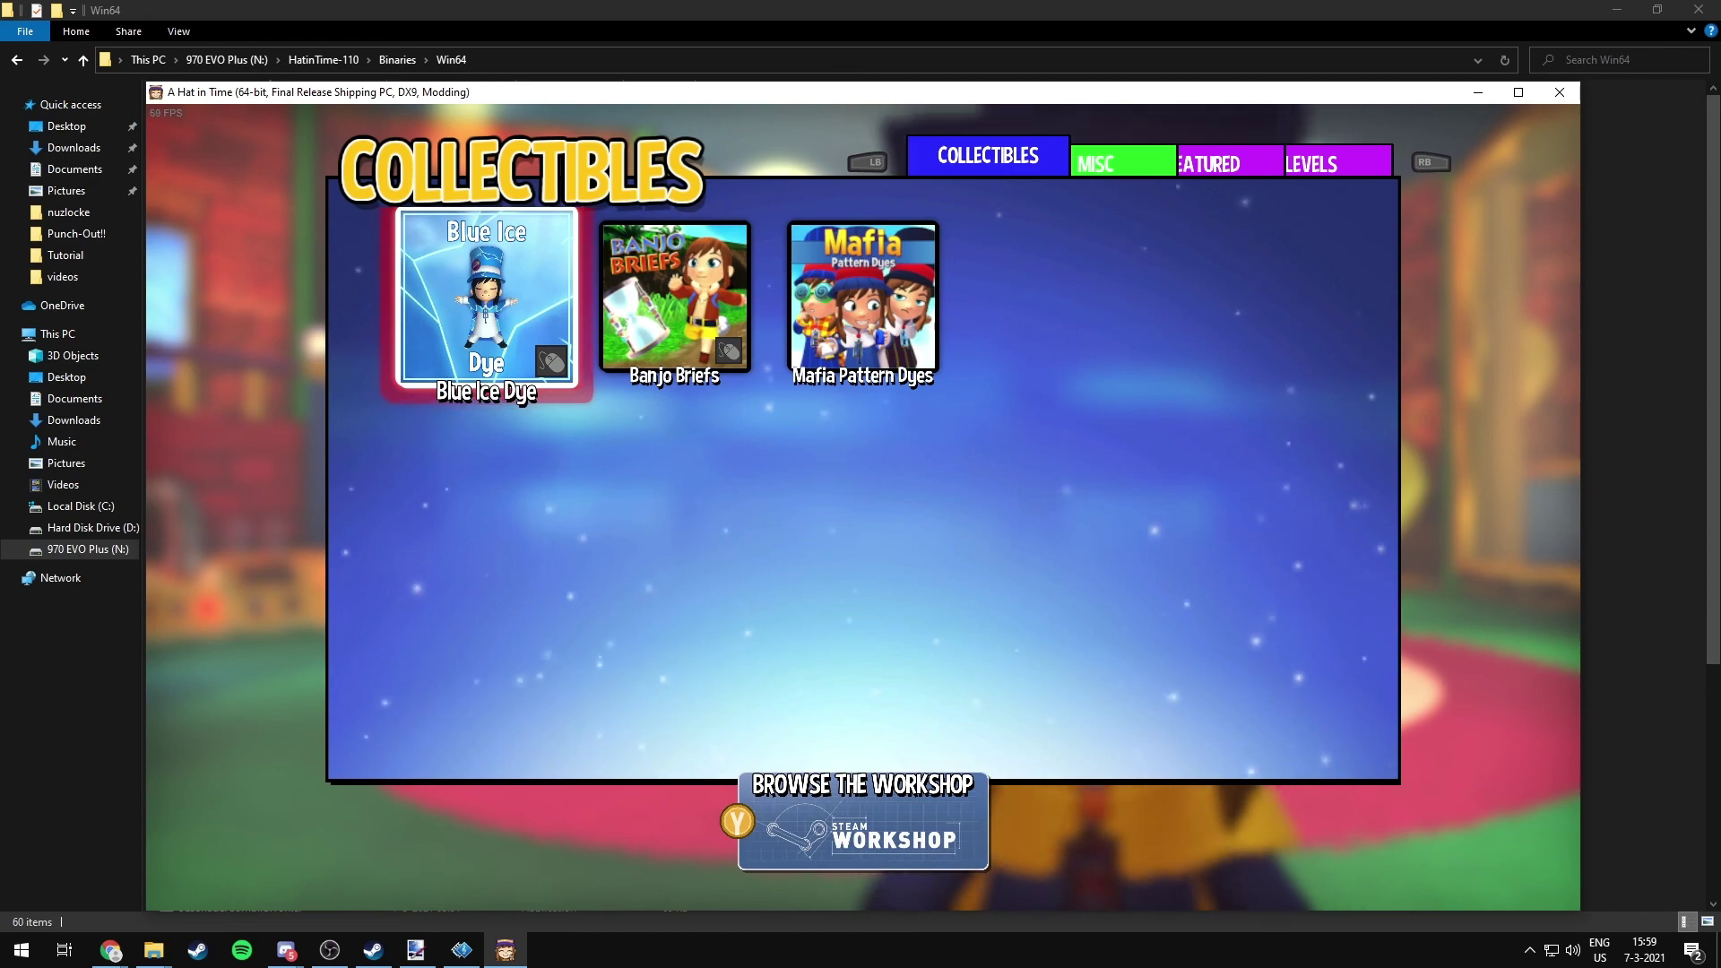
{"action": "key", "text": "Escape"}
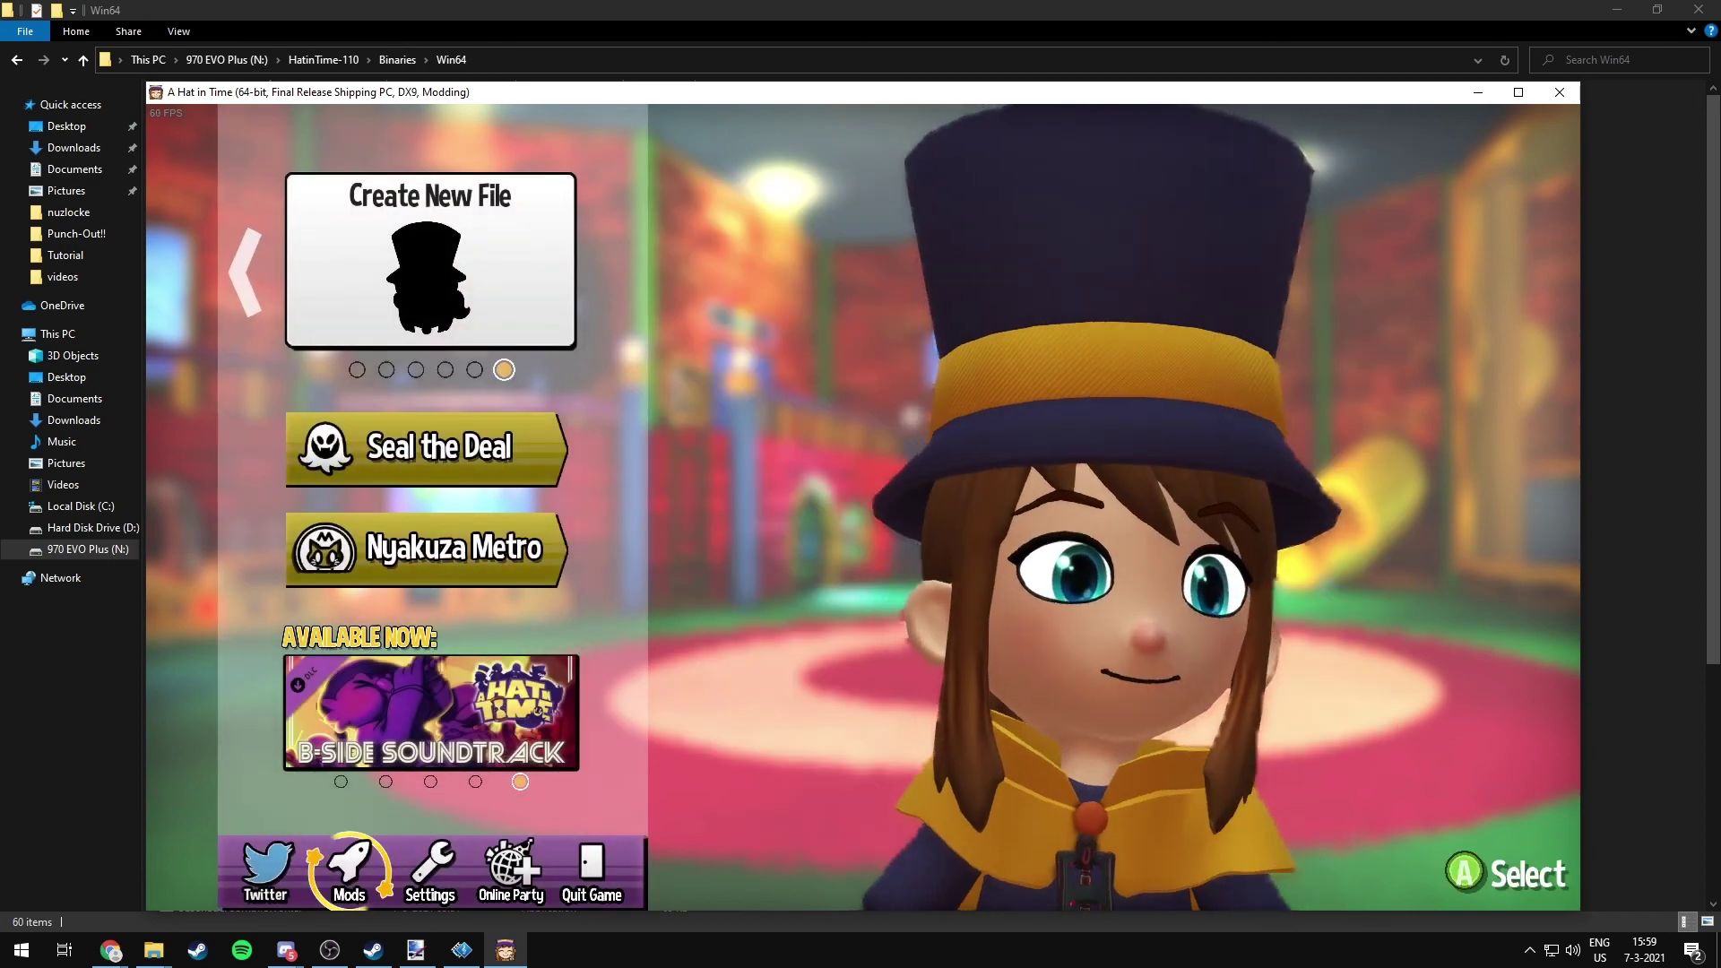
Step: Choose Create New File and confirm YES to start a new game
{"action": "key", "text": "Up"}
{"action": "key", "text": "Up"}
{"action": "key", "text": "Up"}
{"action": "key", "text": "Up"}
{"action": "key", "text": "Return"}
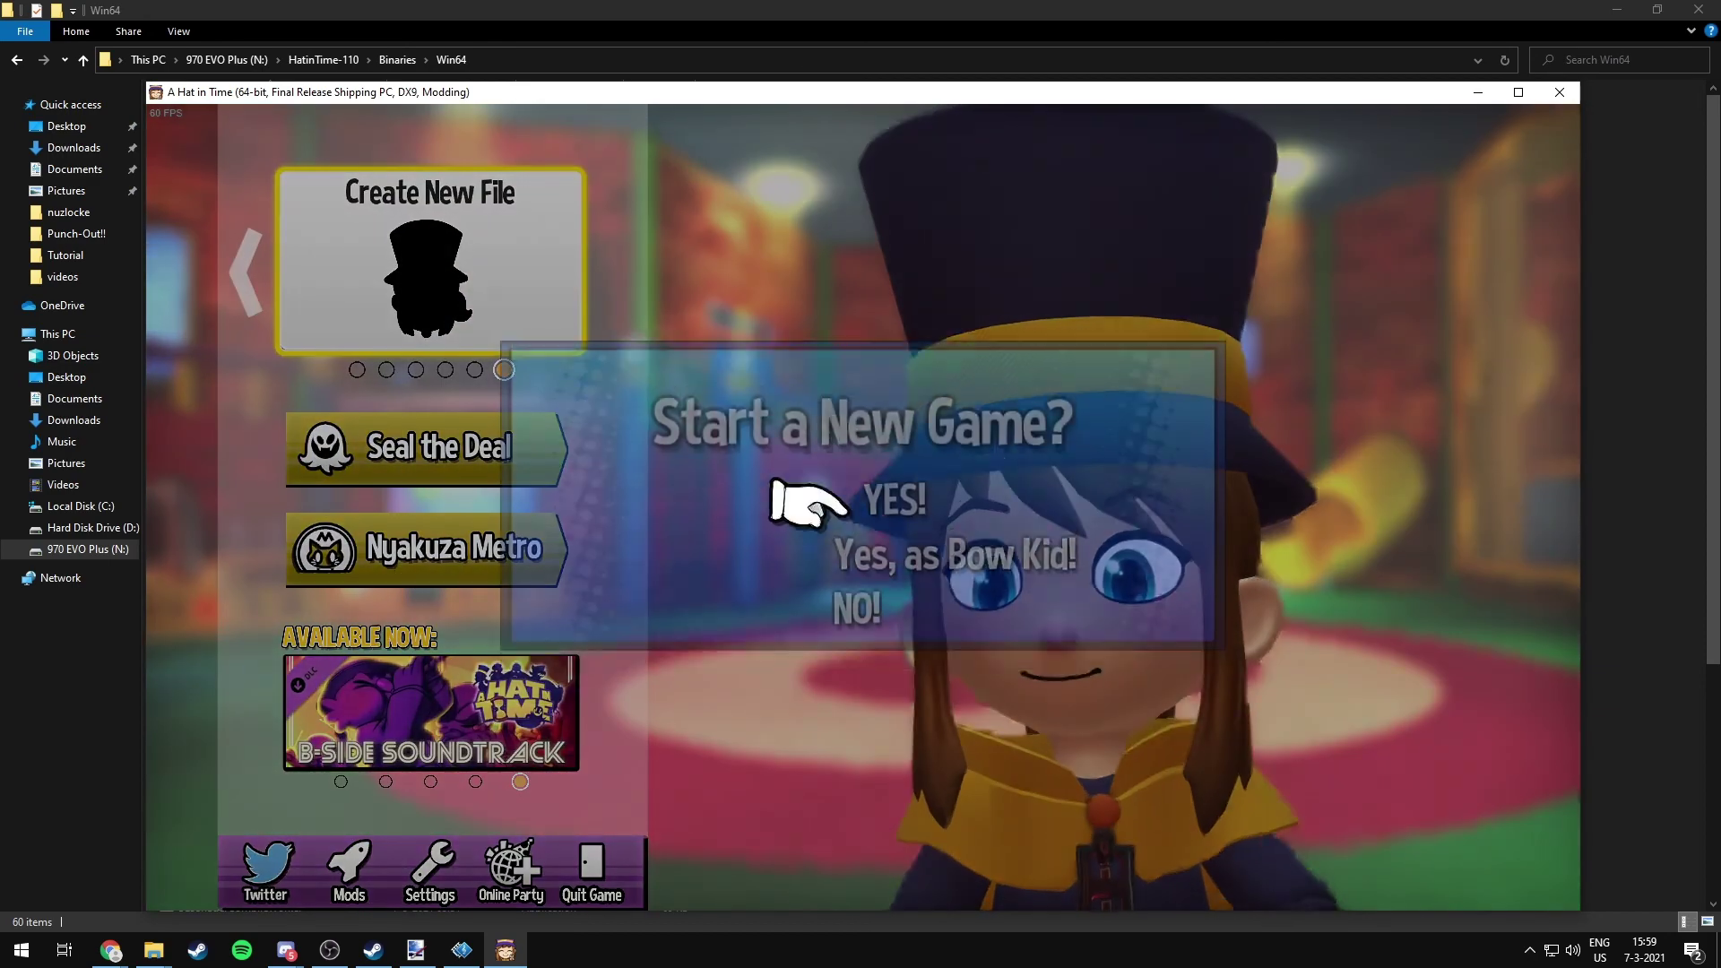
{"action": "key", "text": "Return"}
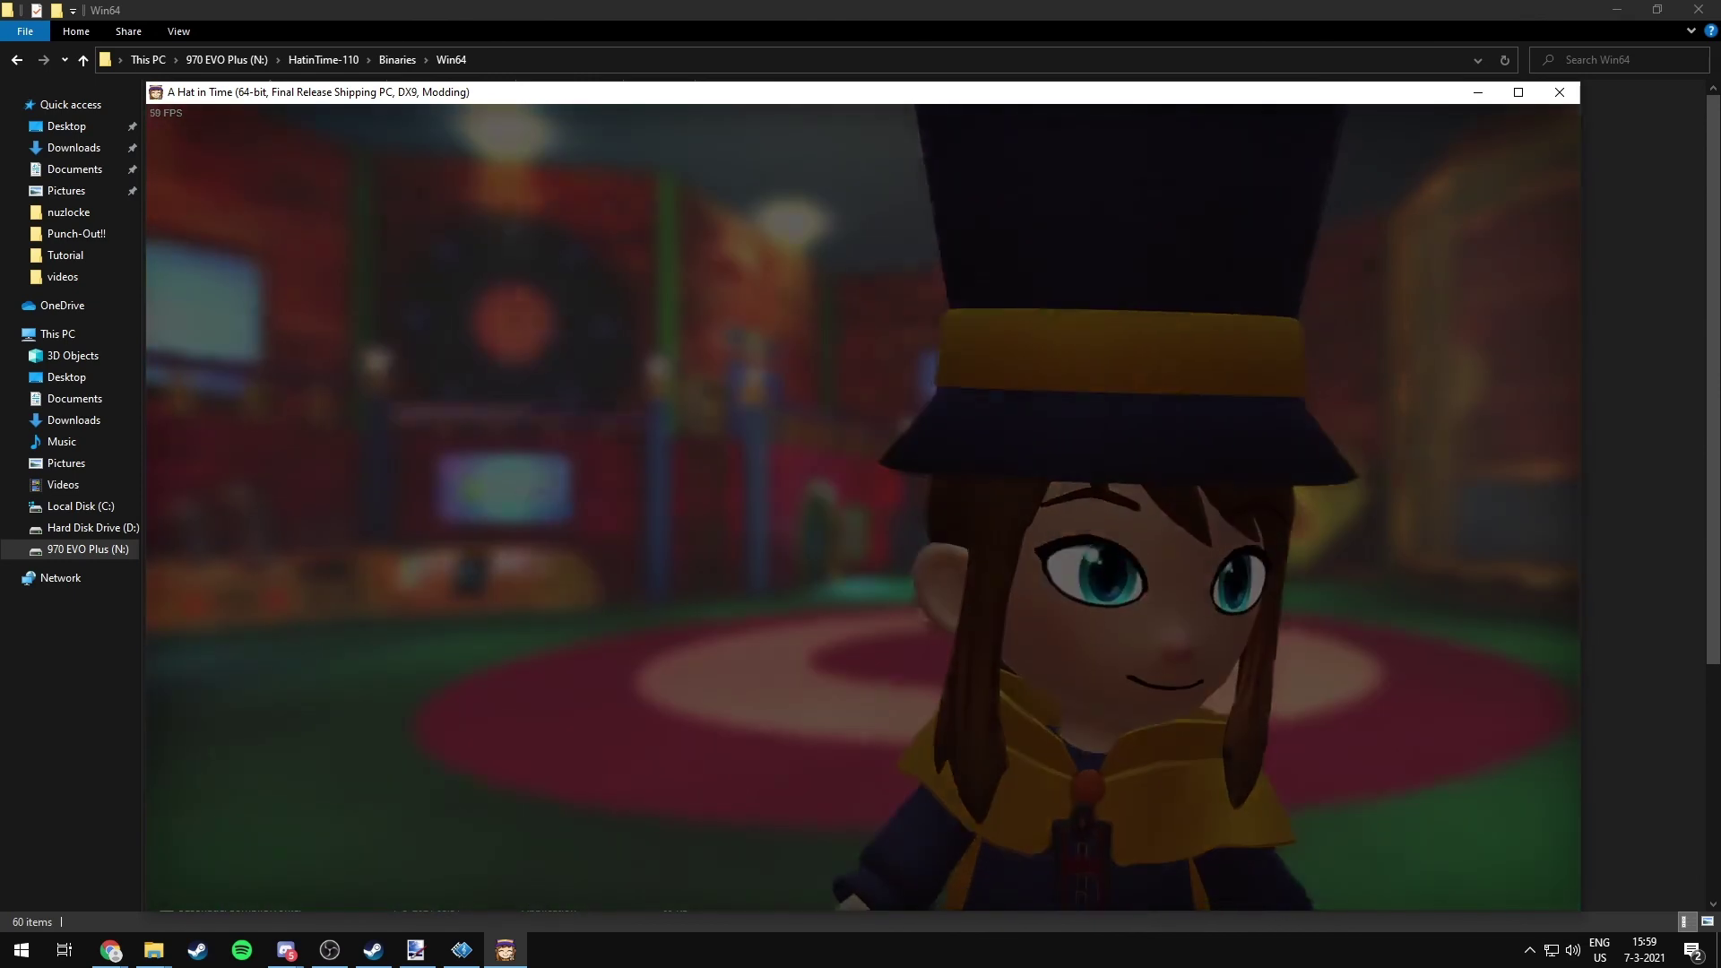